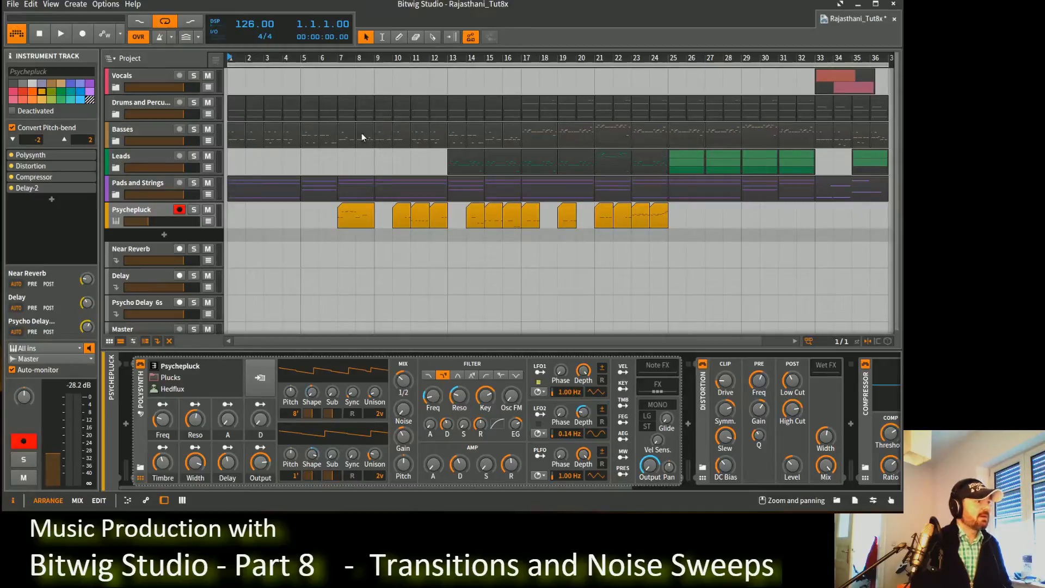
Solo the Psychepluck track and play its first clip from bar 7.
{"action": "left_click", "coordinate": [339, 58]}
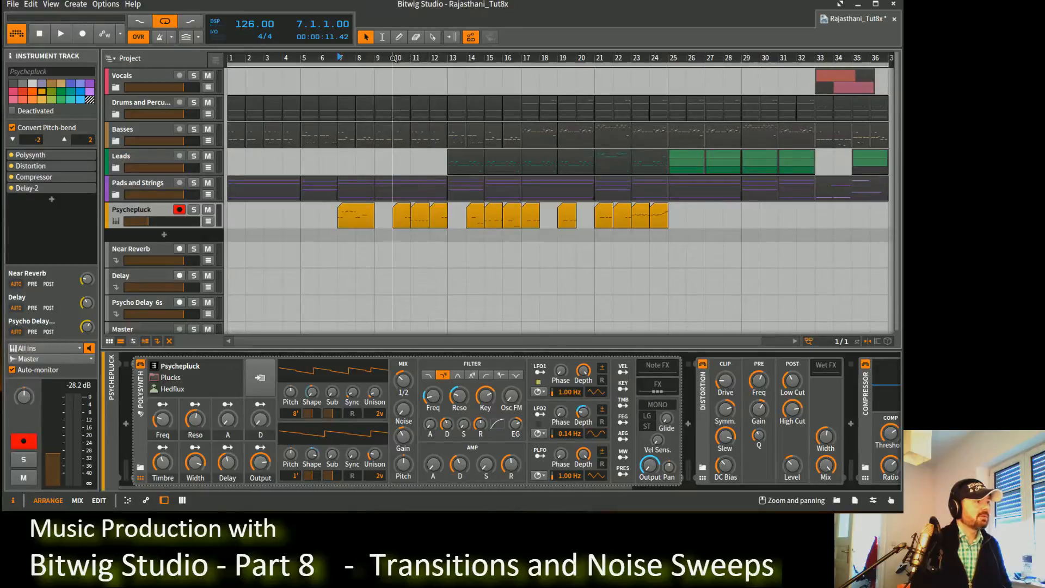
{"action": "left_click_drag", "start_coordinate": [395, 59], "coordinate": [393, 59]}
{"action": "left_click", "coordinate": [195, 210]}
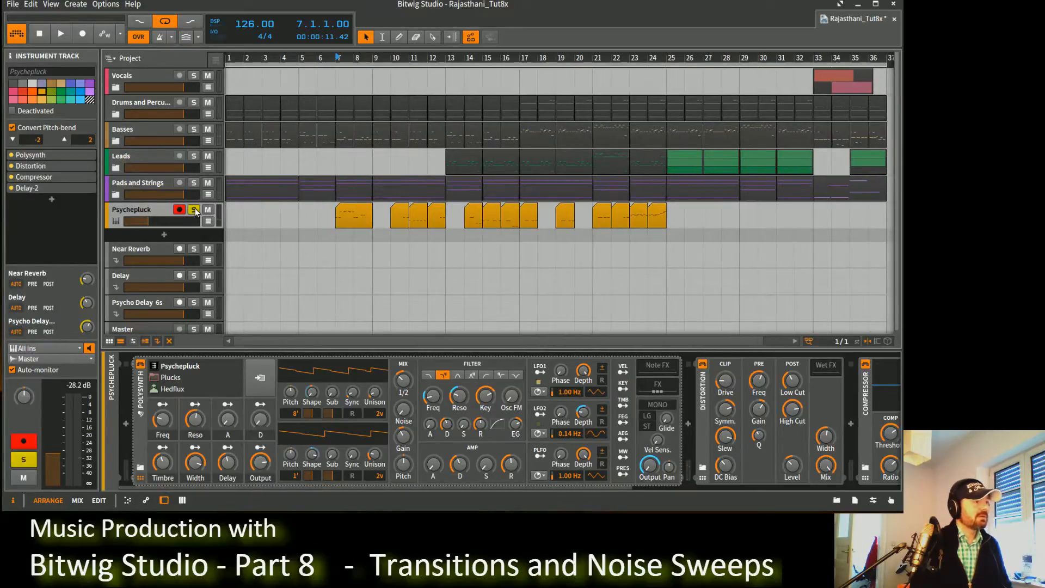
{"action": "key", "text": "space"}
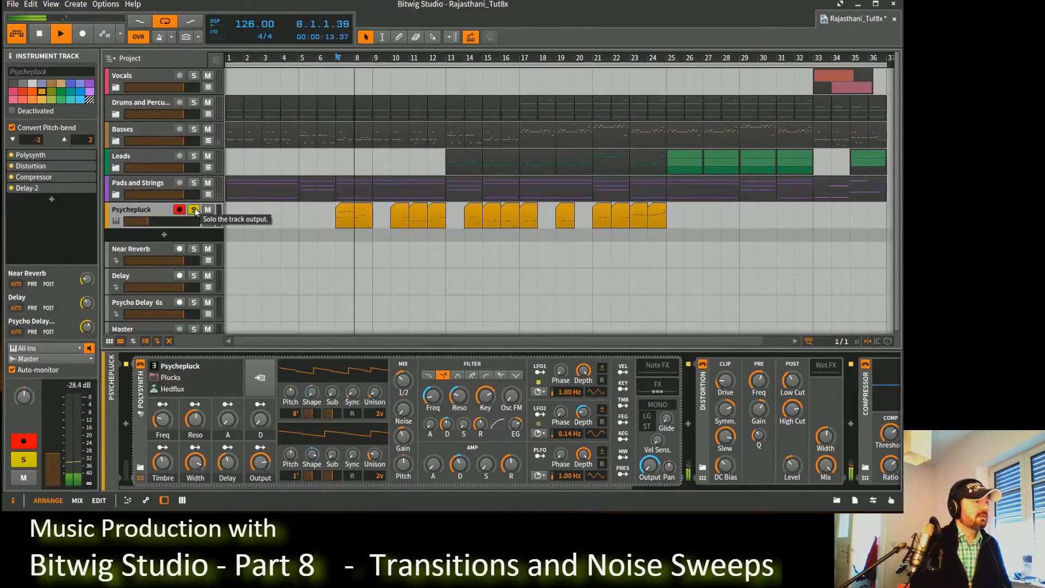
{"action": "key", "text": "space"}
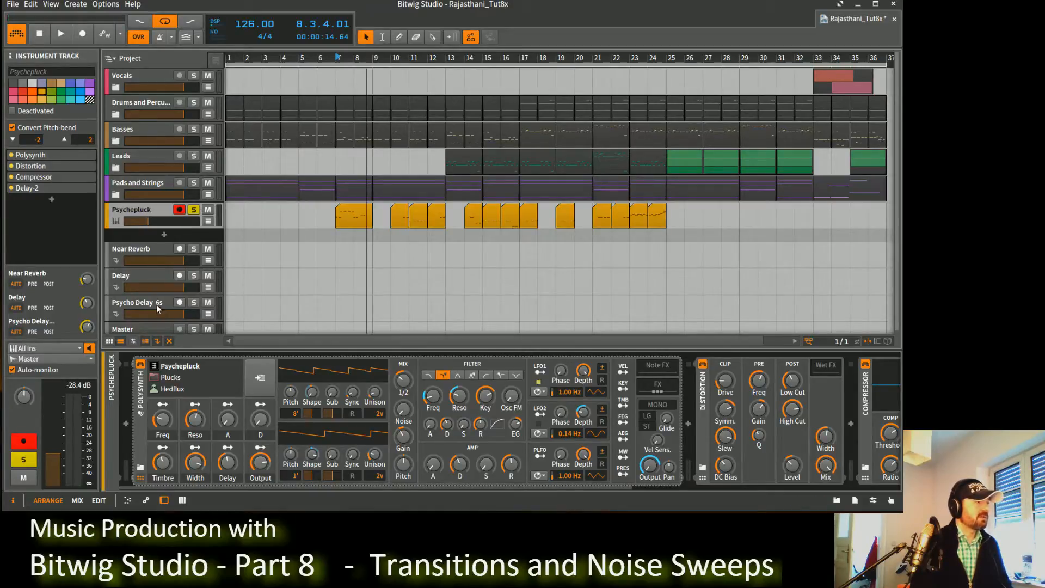
Compare the Psychepluck clip with its send to the Psycho Delay 6s effect track fully lowered and restored, playing from bar 7.
{"action": "left_click", "coordinate": [142, 302]}
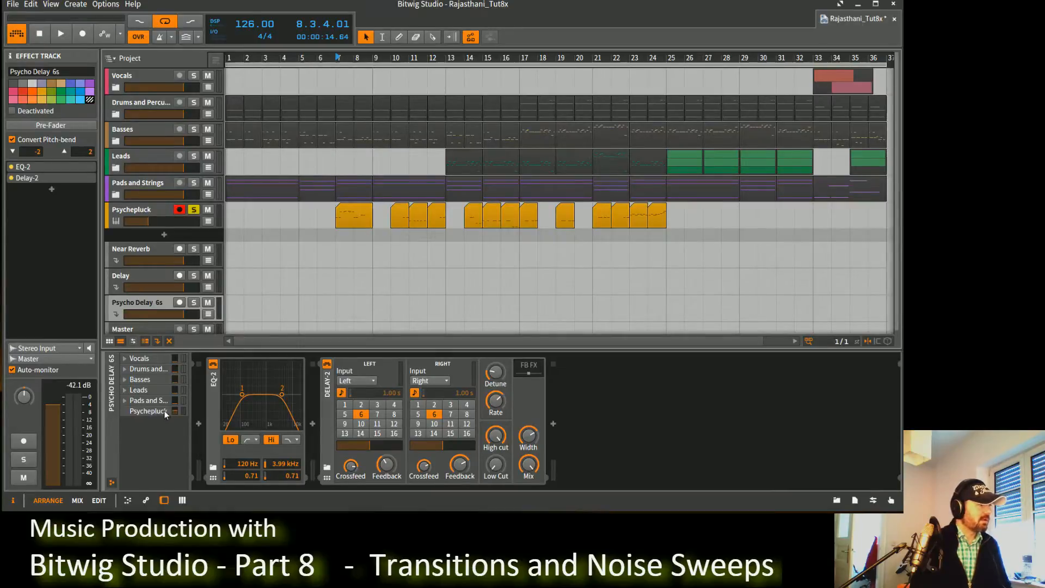
{"action": "mouse_move", "coordinate": [178, 415]}
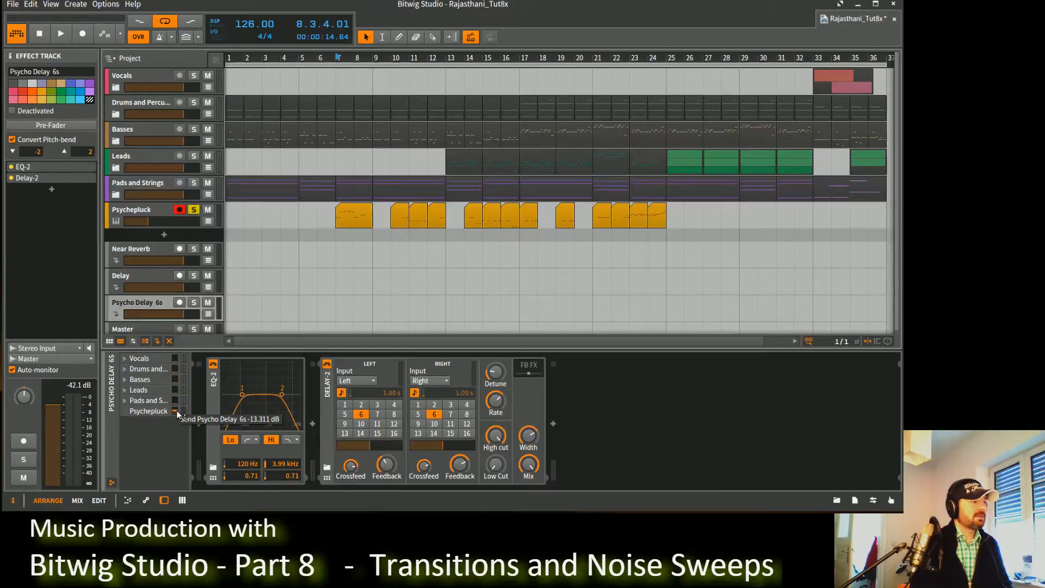
{"action": "key", "text": "space"}
{"action": "left_click_drag", "start_coordinate": [177, 415], "coordinate": [177, 441]}
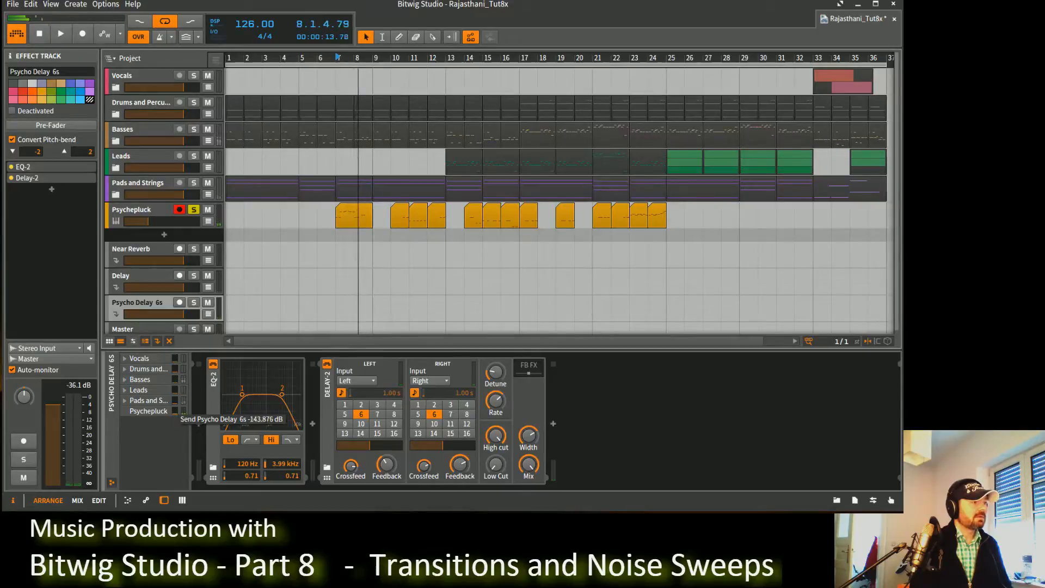
{"action": "left_click_drag", "start_coordinate": [177, 418], "coordinate": [175, 414]}
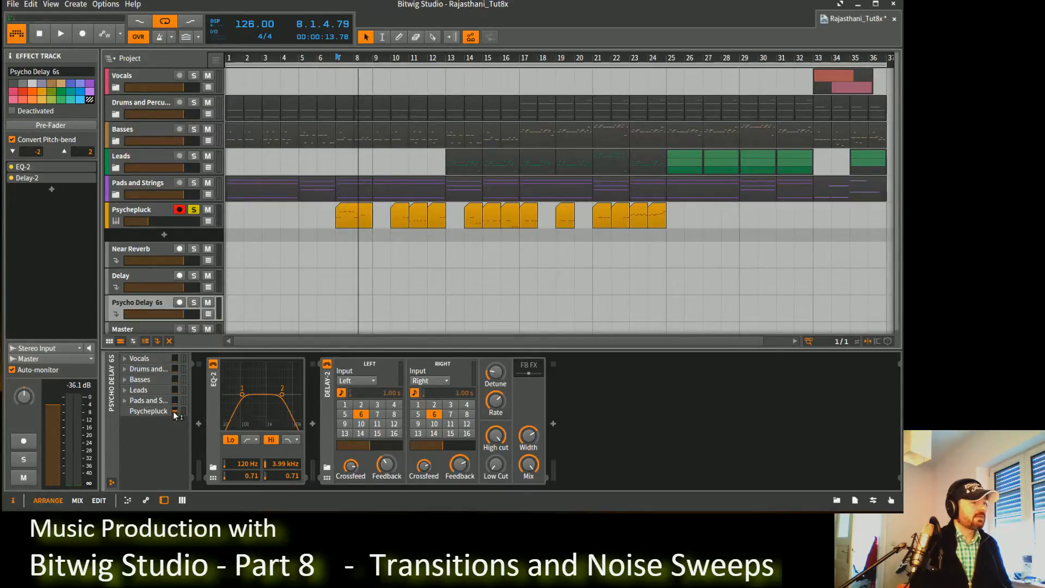
{"action": "key", "text": "space"}
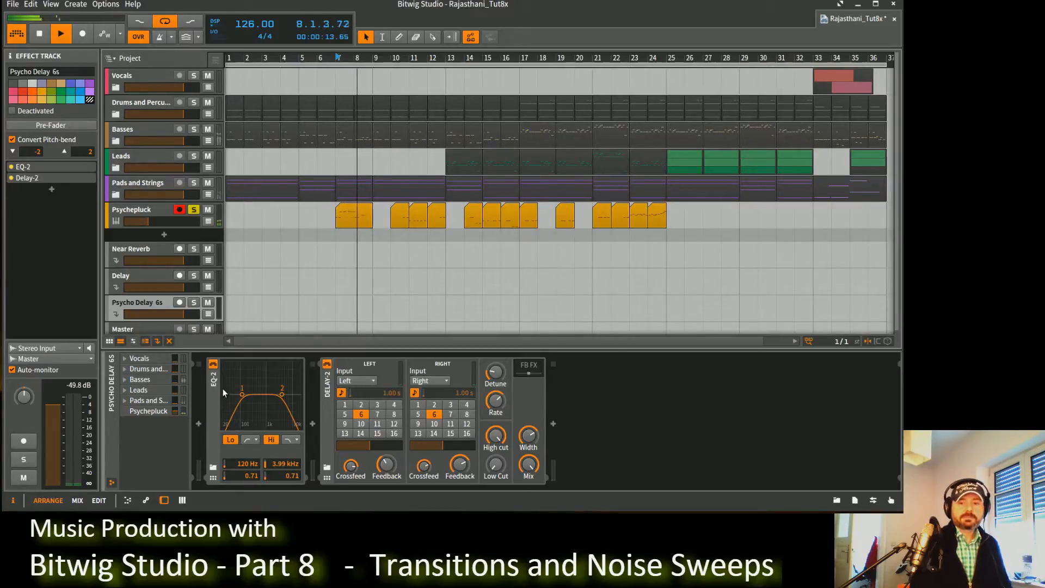
{"action": "key", "text": "space"}
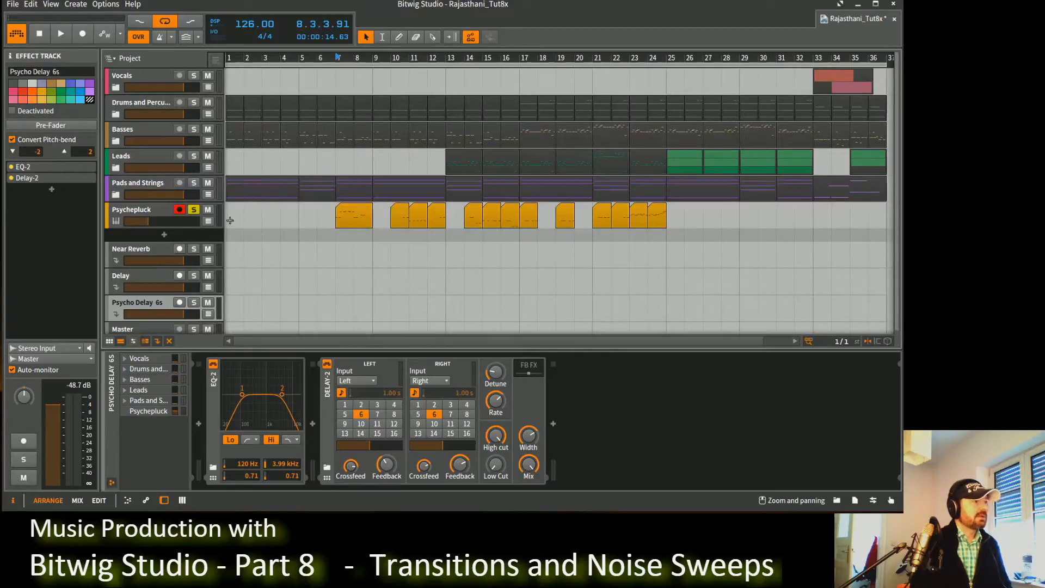
Turn off solo on the Psychepluck track and go through its clips between bars 10 and 15.
{"action": "left_click", "coordinate": [194, 211]}
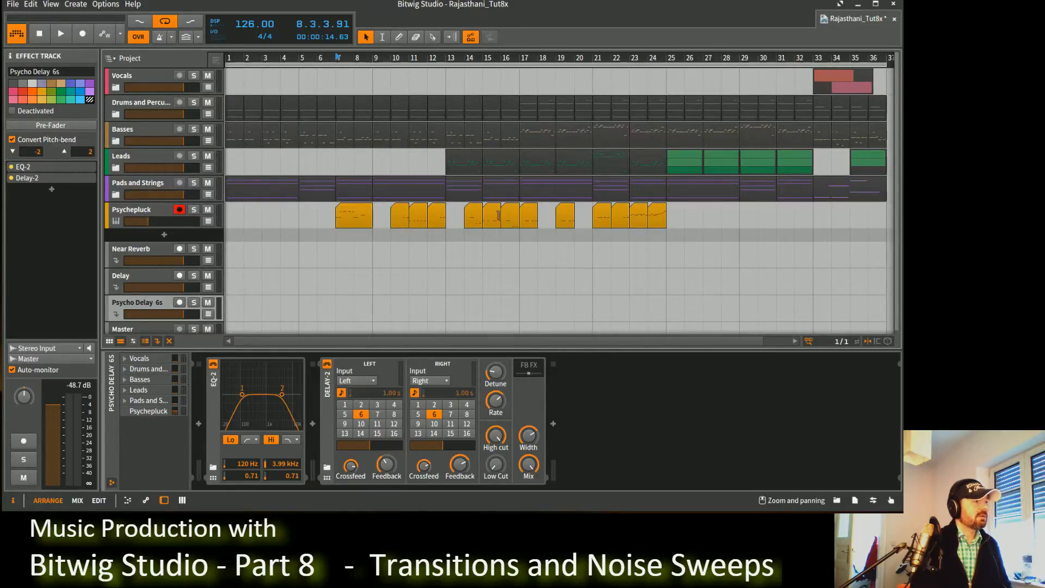
{"action": "left_click", "coordinate": [417, 222]}
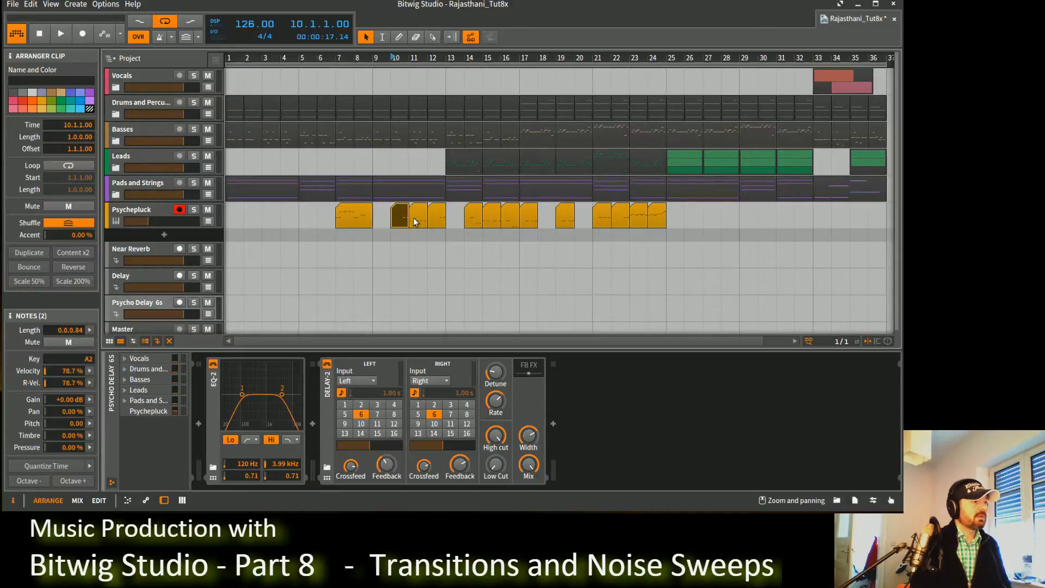
{"action": "left_click", "coordinate": [436, 220]}
{"action": "left_click", "coordinate": [473, 223]}
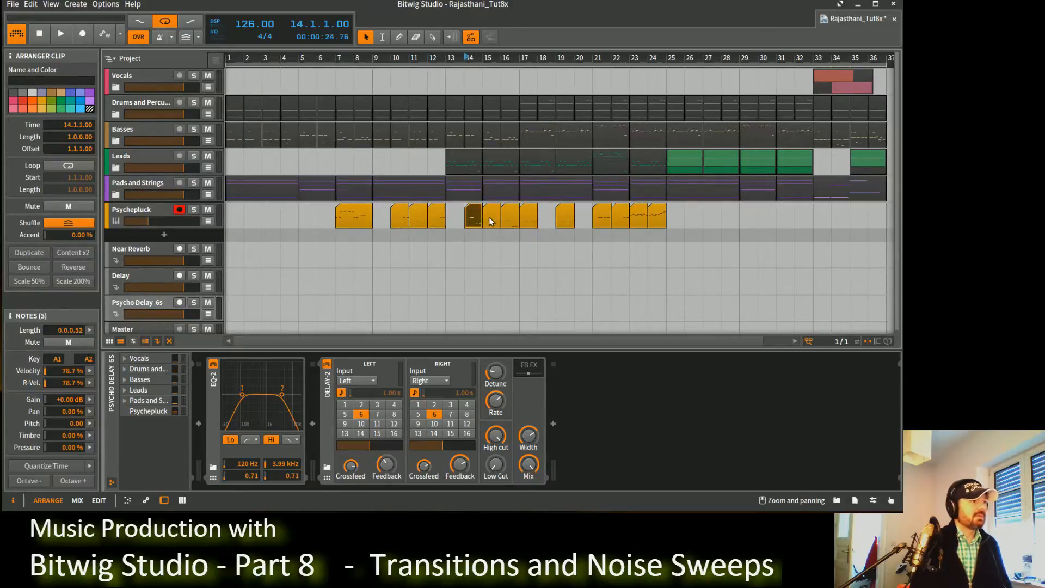
{"action": "left_click", "coordinate": [492, 221]}
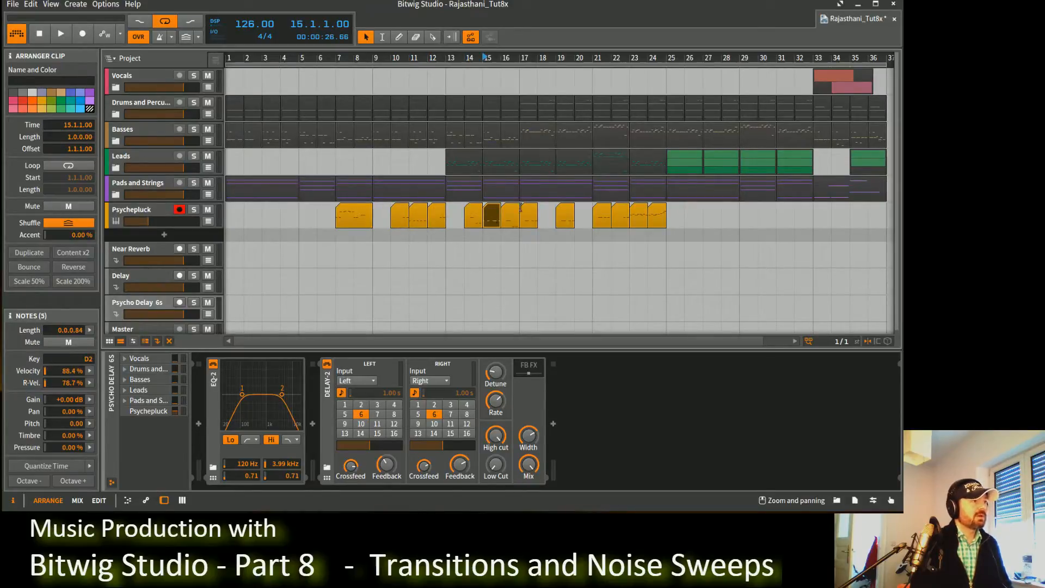
{"action": "left_click", "coordinate": [154, 212]}
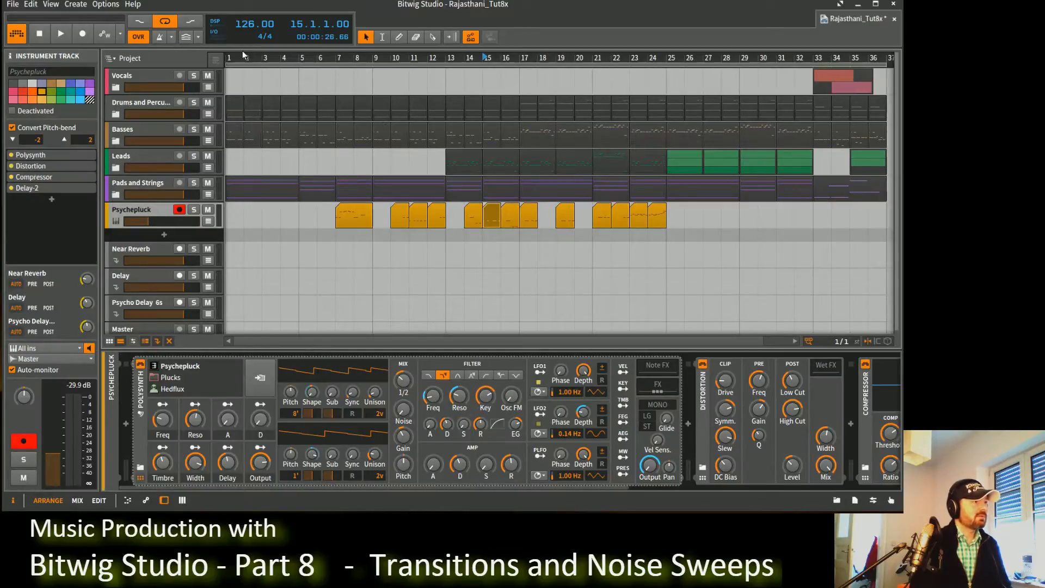
Play the full arrangement from bar 1 past bar 25, raising the Psychepluck track volume very slightly during playback.
{"action": "left_click", "coordinate": [231, 59]}
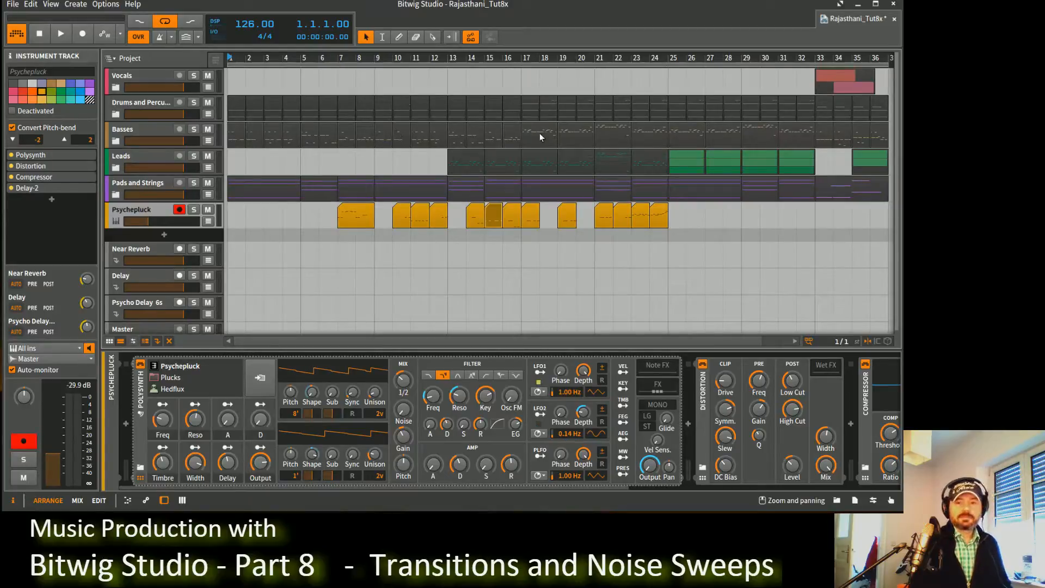
{"action": "key", "text": "space"}
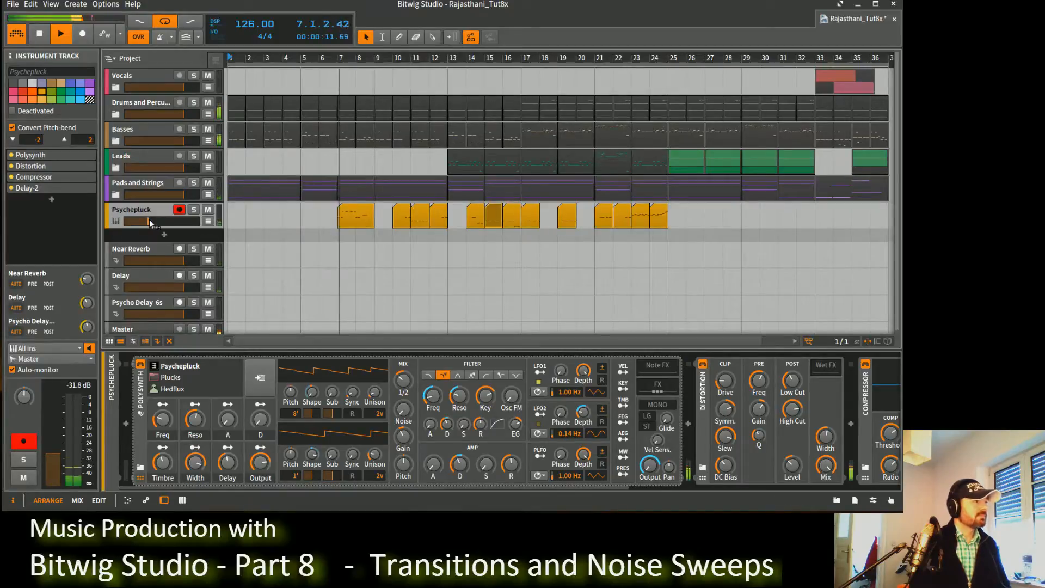
{"action": "left_click_drag", "start_coordinate": [150, 221], "coordinate": [151, 221]}
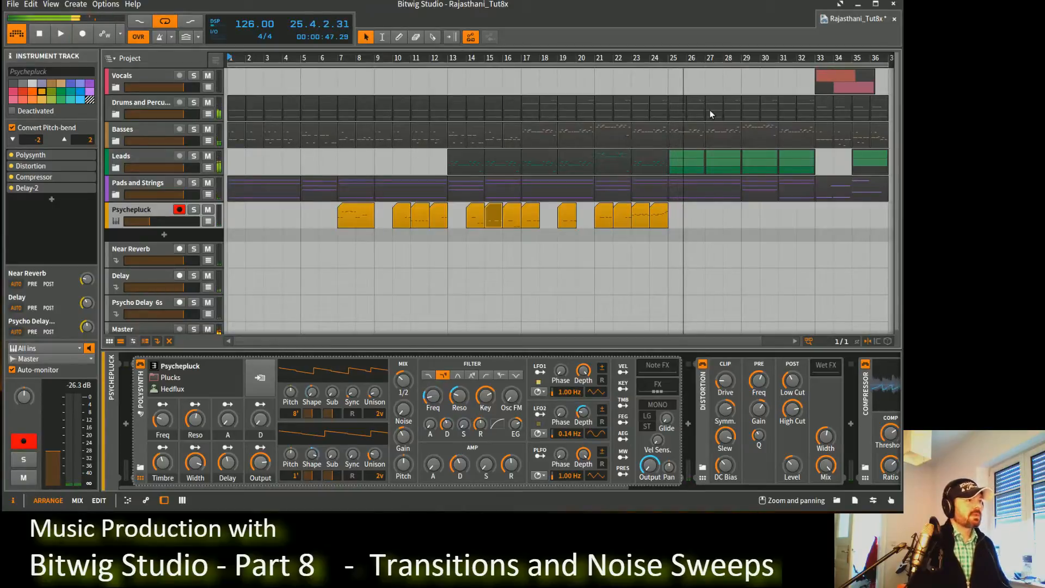
{"action": "key", "text": "space"}
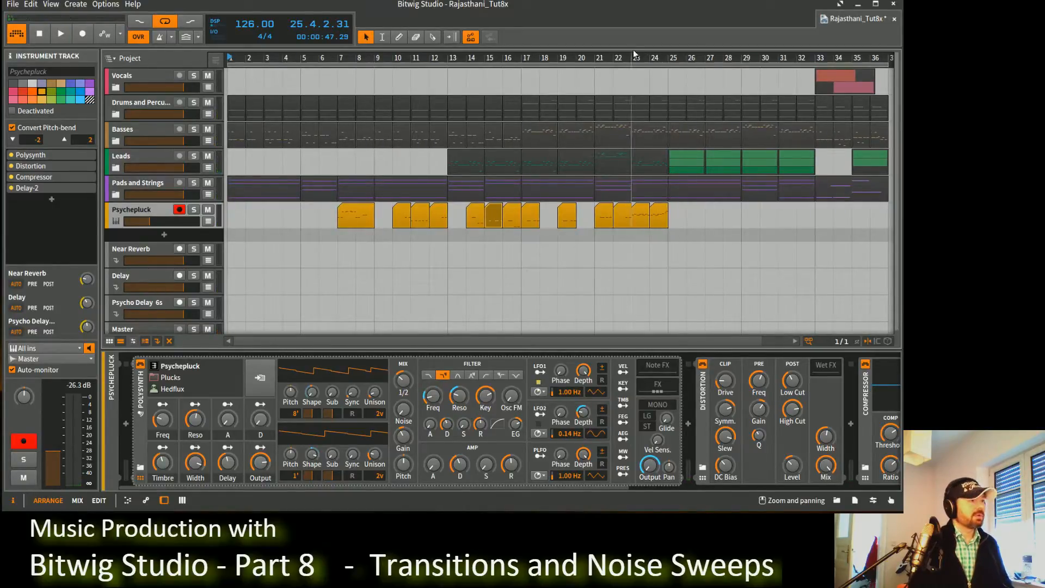
Listen to the change into the vocal section by playing the arrangement from bar 32 through bar 33.
{"action": "left_click", "coordinate": [616, 57]}
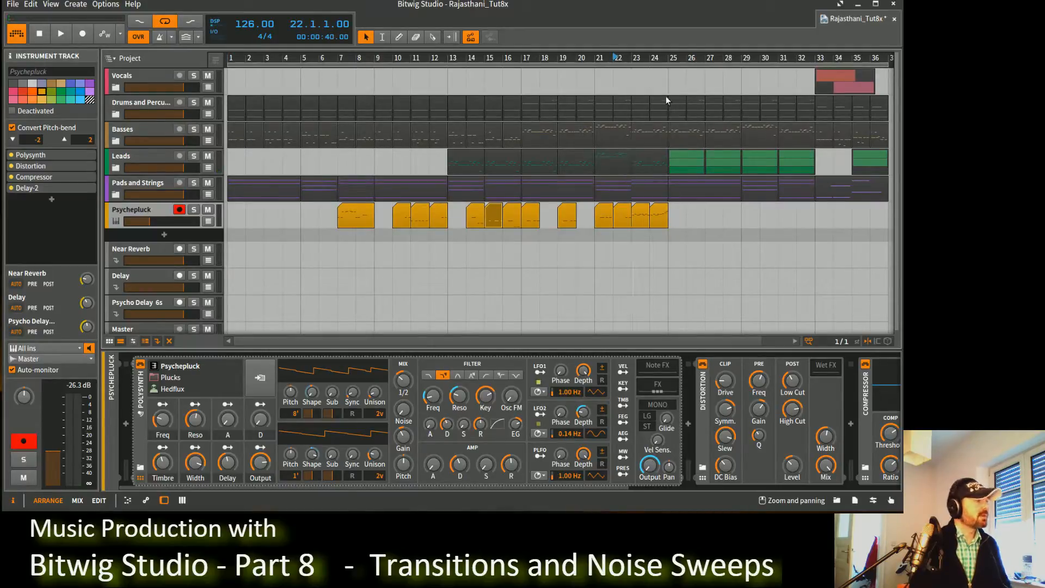
{"action": "left_click", "coordinate": [796, 57]}
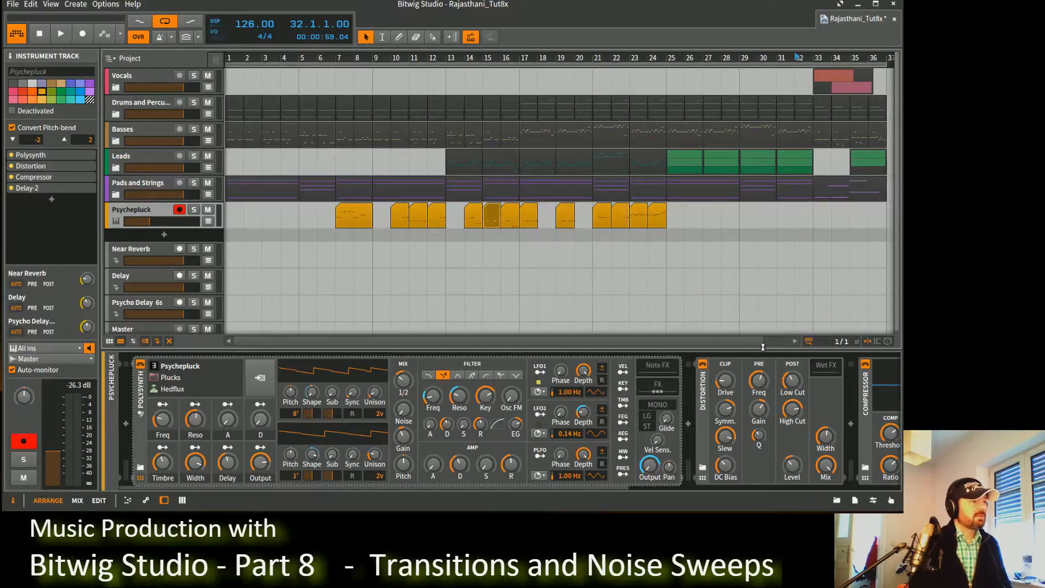
{"action": "left_click_drag", "start_coordinate": [762, 342], "coordinate": [796, 343]}
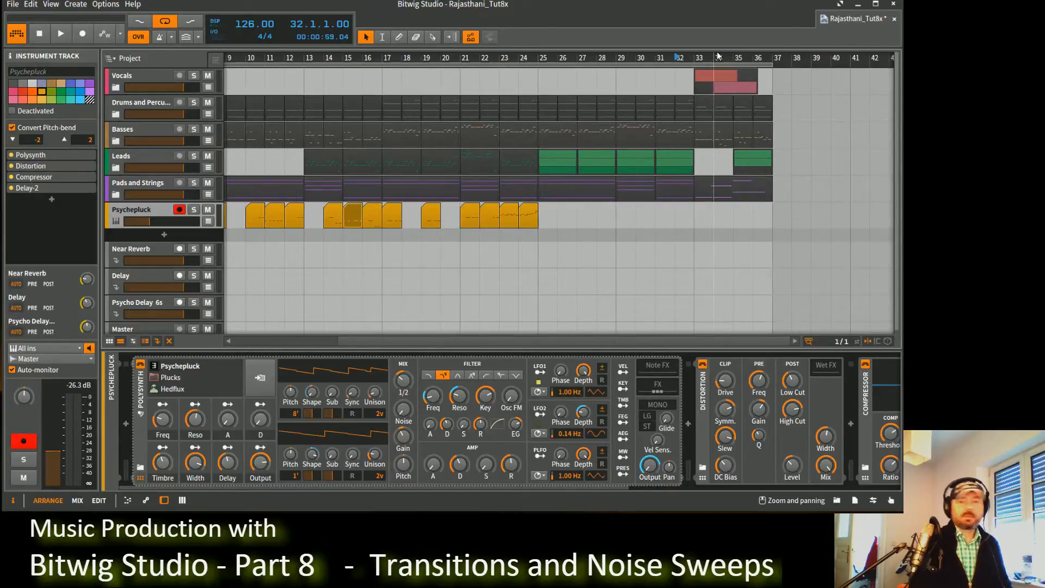
{"action": "key", "text": "space"}
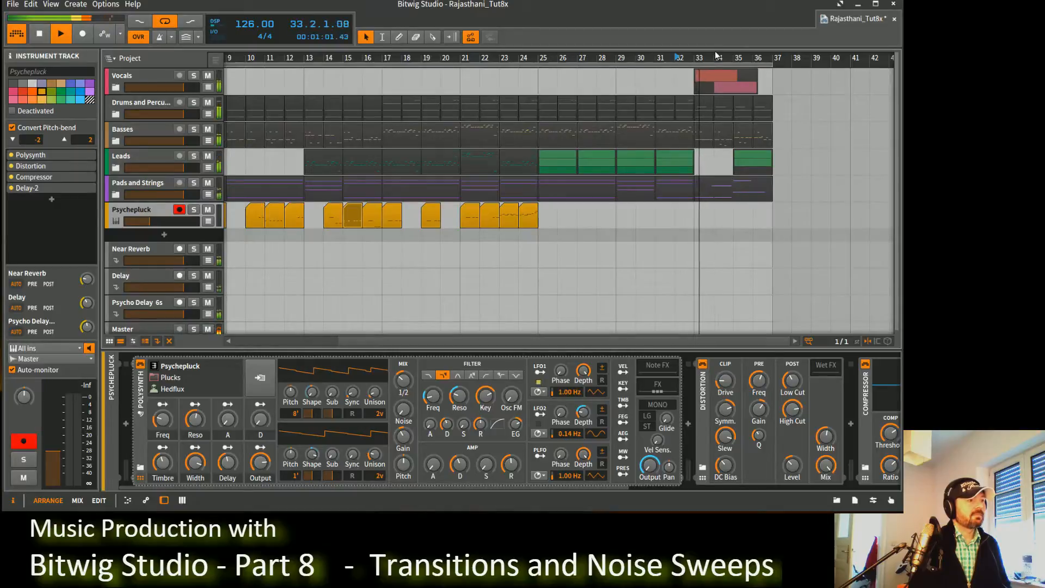
{"action": "key", "text": "space"}
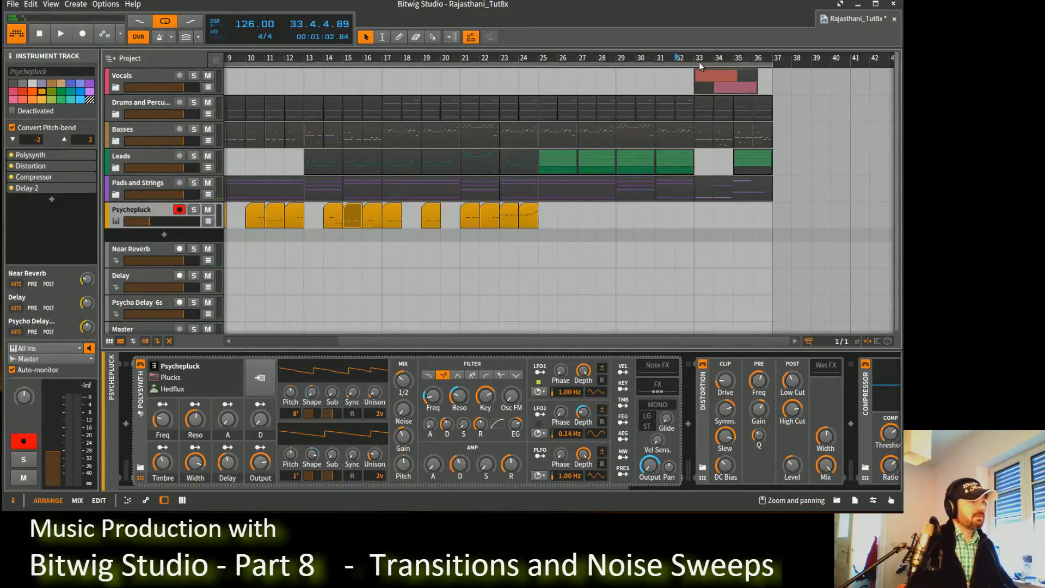
Listen to the transition at bar 25 by playing the arrangement from bar 23.
{"action": "left_click", "coordinate": [699, 62]}
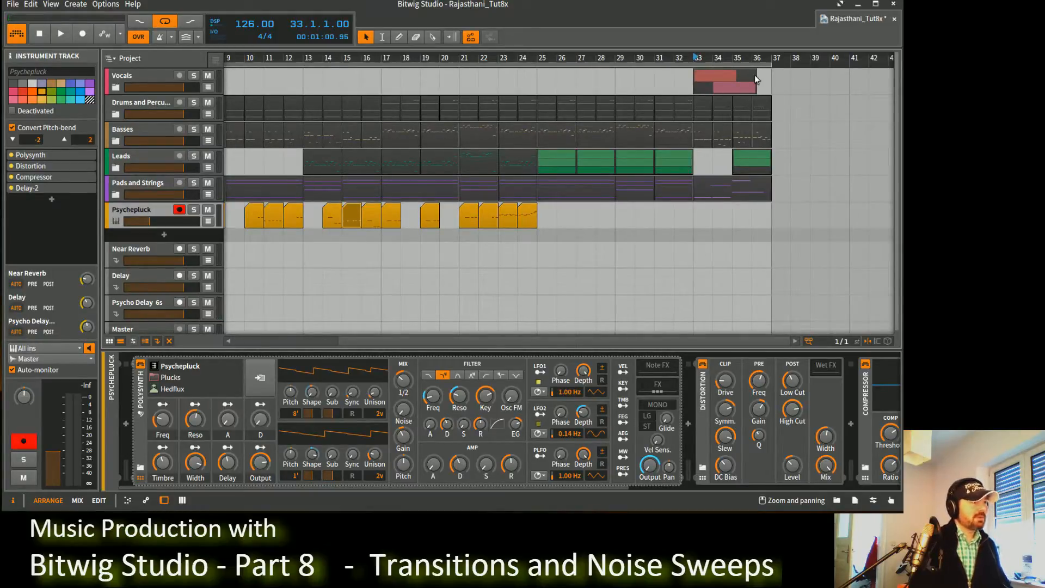
{"action": "left_click", "coordinate": [506, 62]}
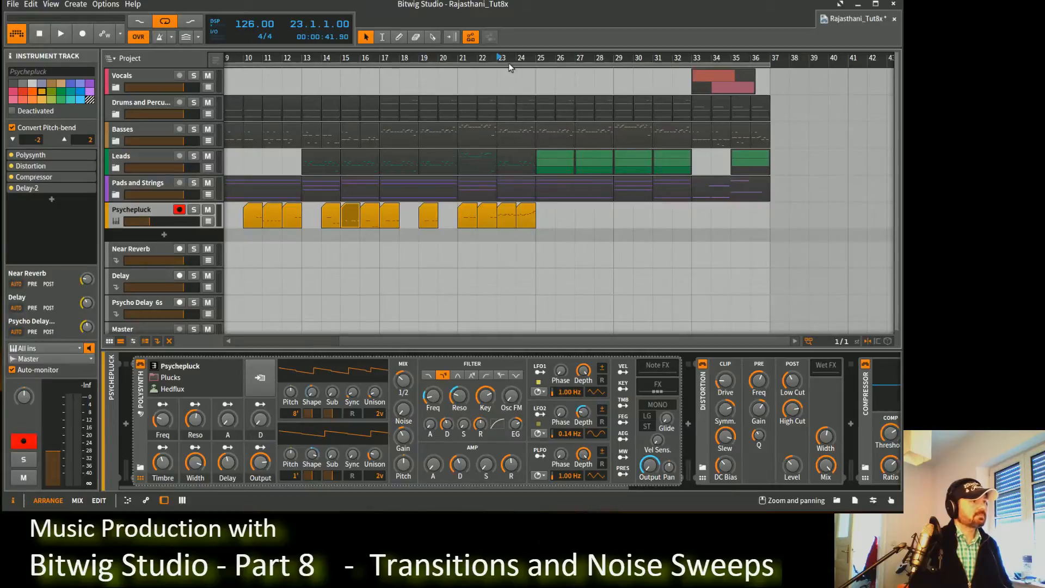
{"action": "key", "text": "space"}
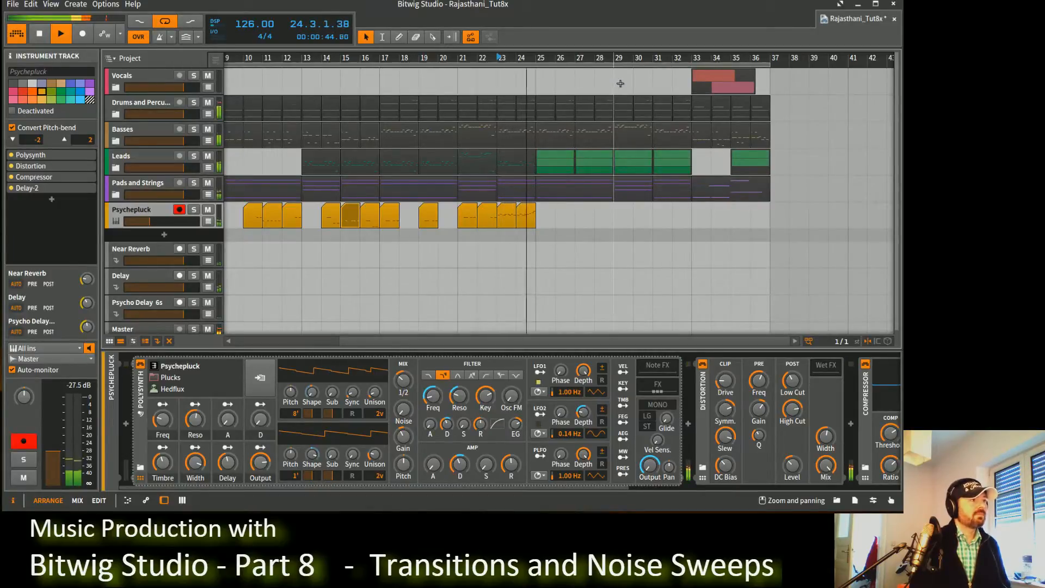
{"action": "key", "text": "space"}
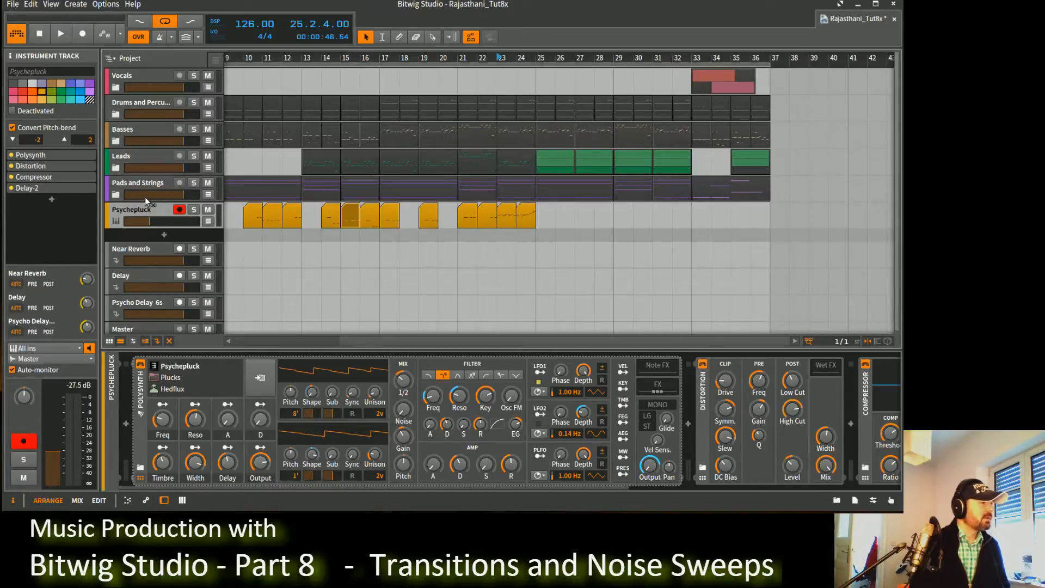
Expand the Pads and Strings group, solo its Pad track and set the playback start to bar 21.
{"action": "left_click", "coordinate": [116, 195]}
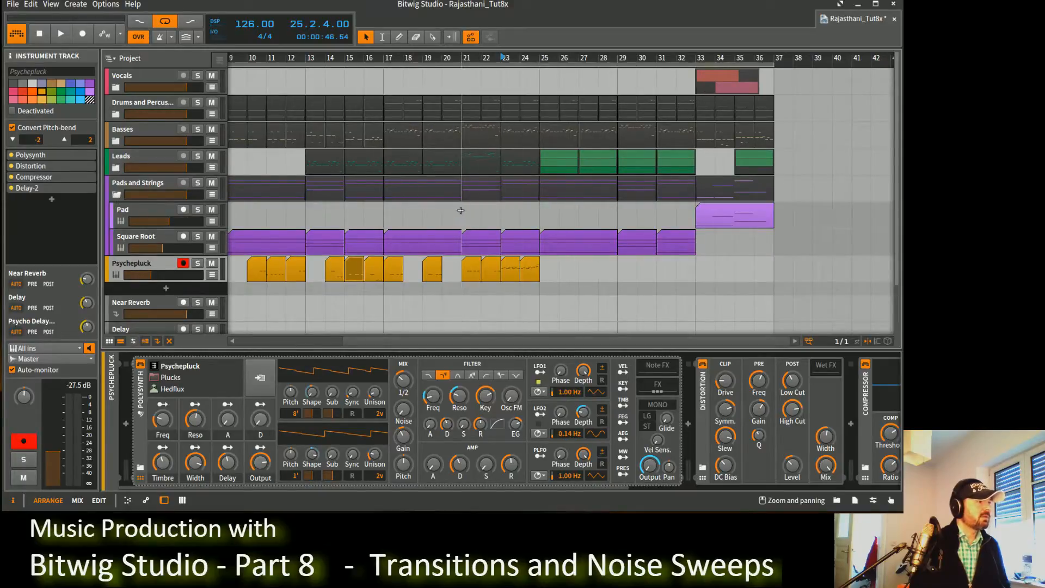
{"action": "left_click", "coordinate": [197, 211]}
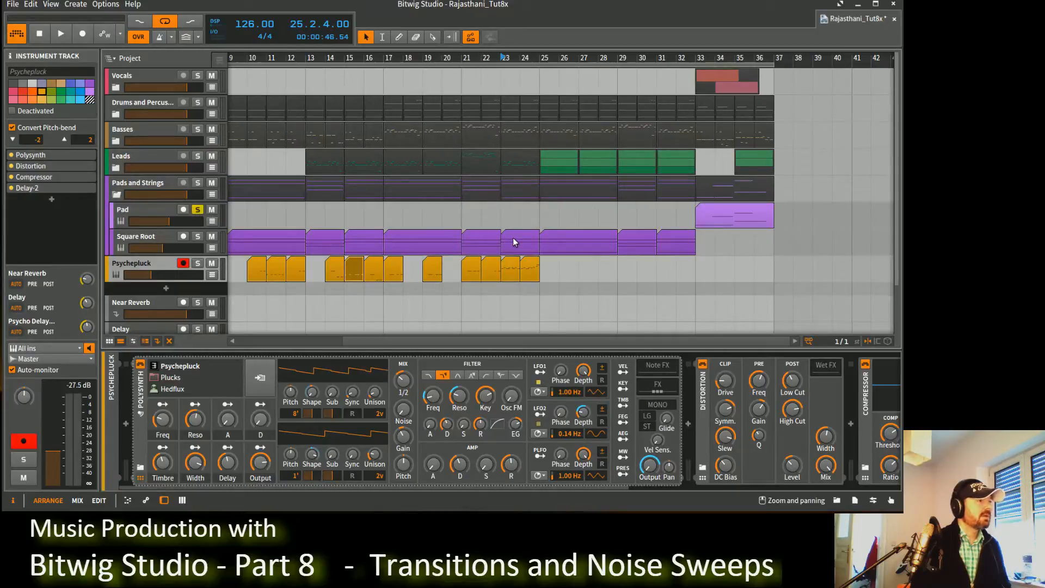
{"action": "left_click", "coordinate": [462, 58]}
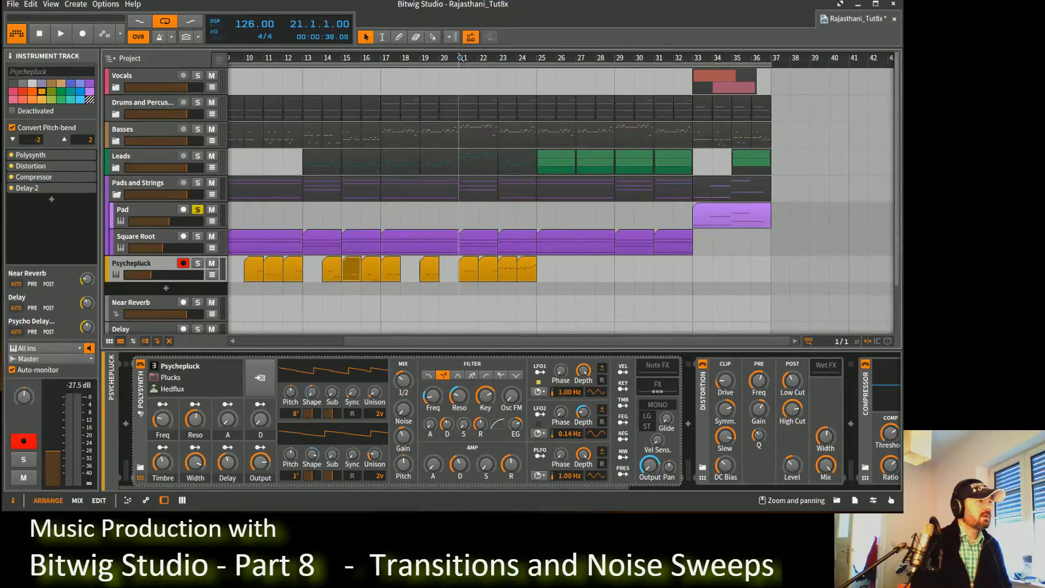
Copy the two Square Root clips spanning bars 21 to 24 onto the Pad track at the same position.
{"action": "left_click", "coordinate": [477, 245]}
{"action": "left_click", "coordinate": [502, 249], "text": "shift"}
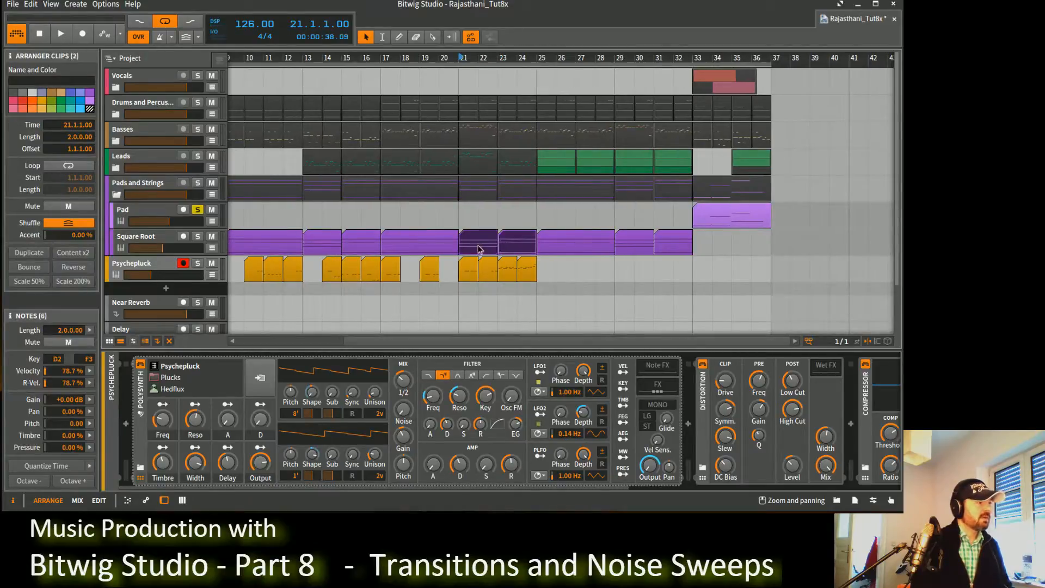
{"action": "left_click_drag", "start_coordinate": [478, 249], "coordinate": [473, 218]}
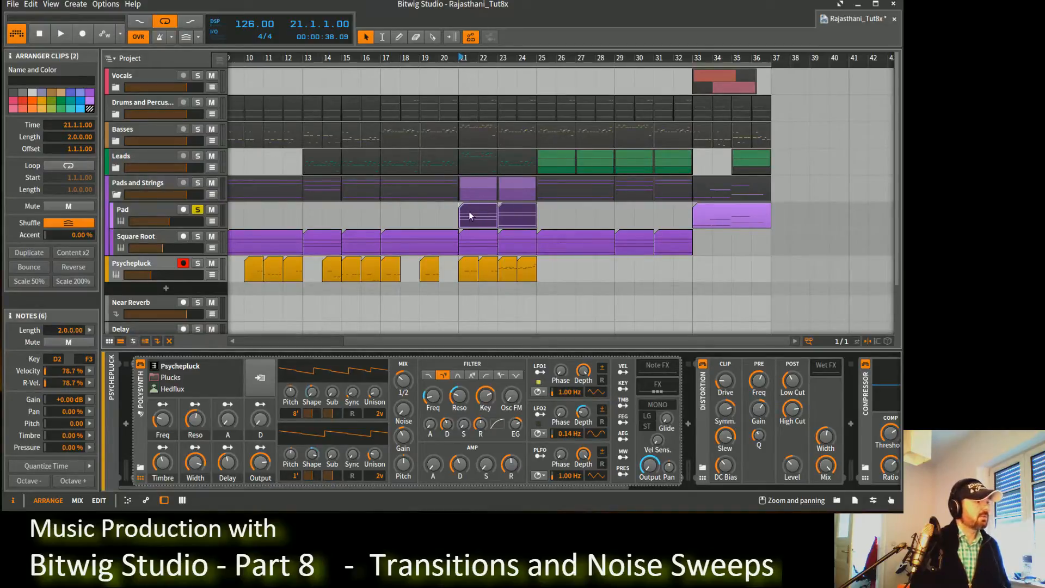
Play the soloed Pad clips from bar 21, and switch the solo from Pad to Square Root.
{"action": "key", "text": "space"}
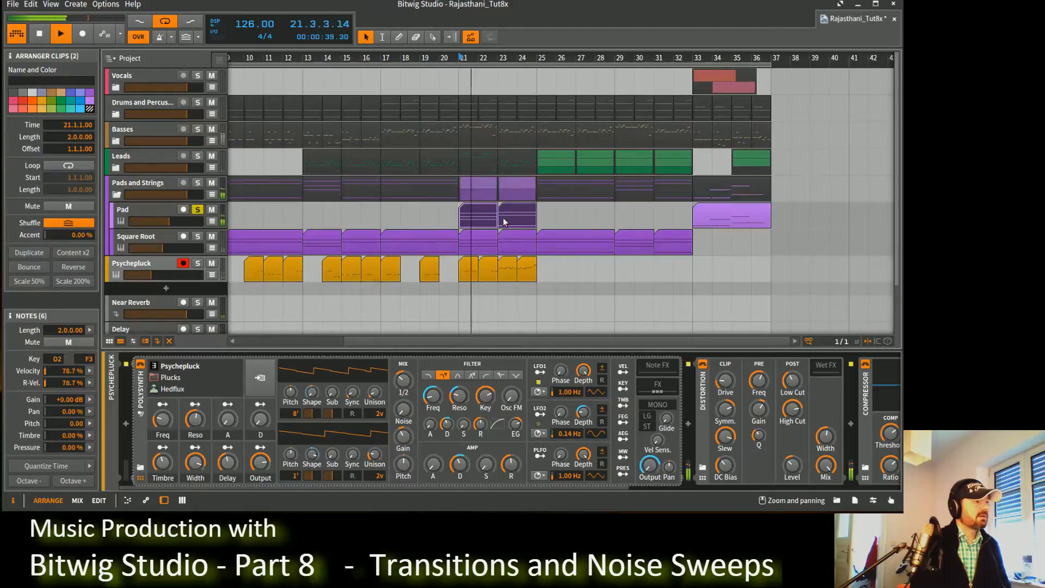
{"action": "key", "text": "space"}
{"action": "left_click", "coordinate": [197, 237]}
{"action": "left_click", "coordinate": [197, 210]}
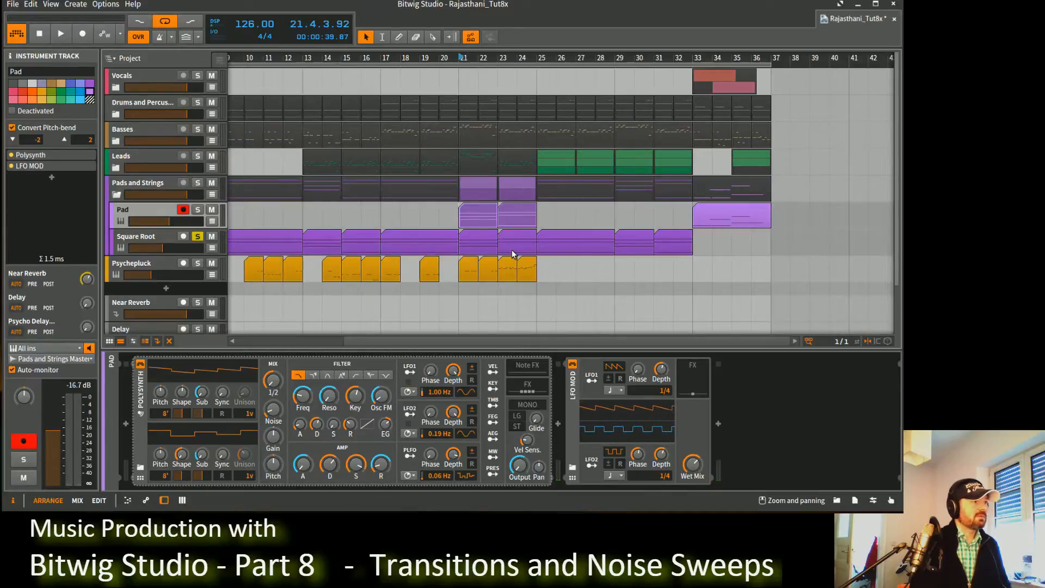
Compare the two layers from bar 21 by playing Square Root soloed and switching the solo to Pad.
{"action": "key", "text": "space"}
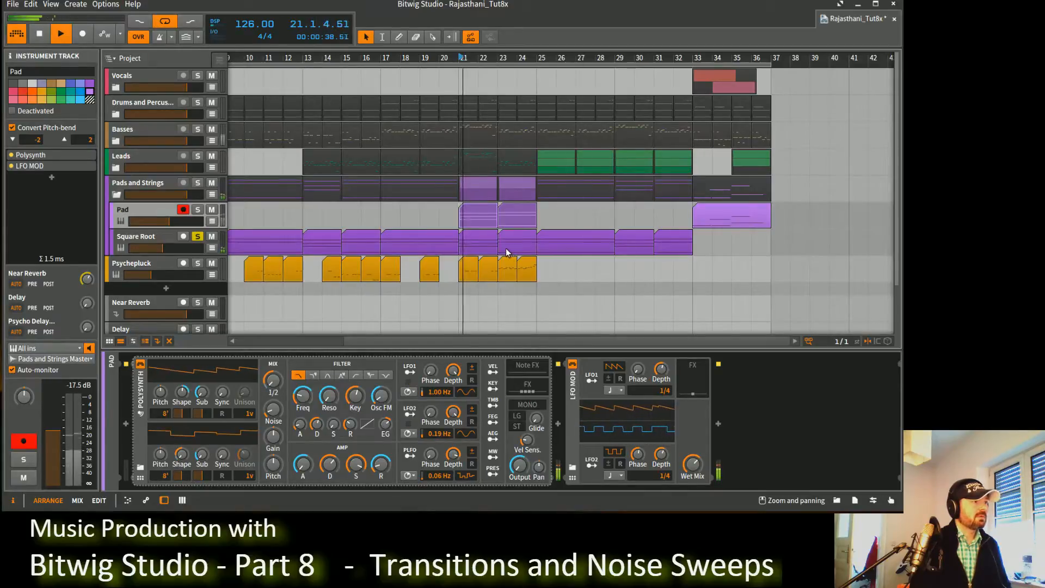
{"action": "left_click", "coordinate": [198, 236]}
{"action": "key", "text": "space"}
{"action": "left_click", "coordinate": [198, 210]}
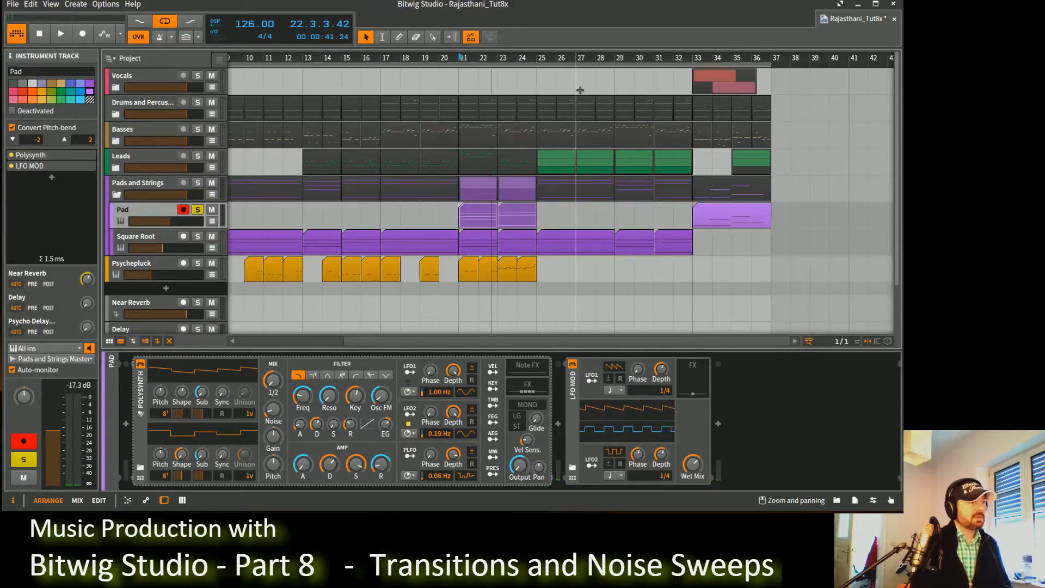
{"action": "key", "text": "space"}
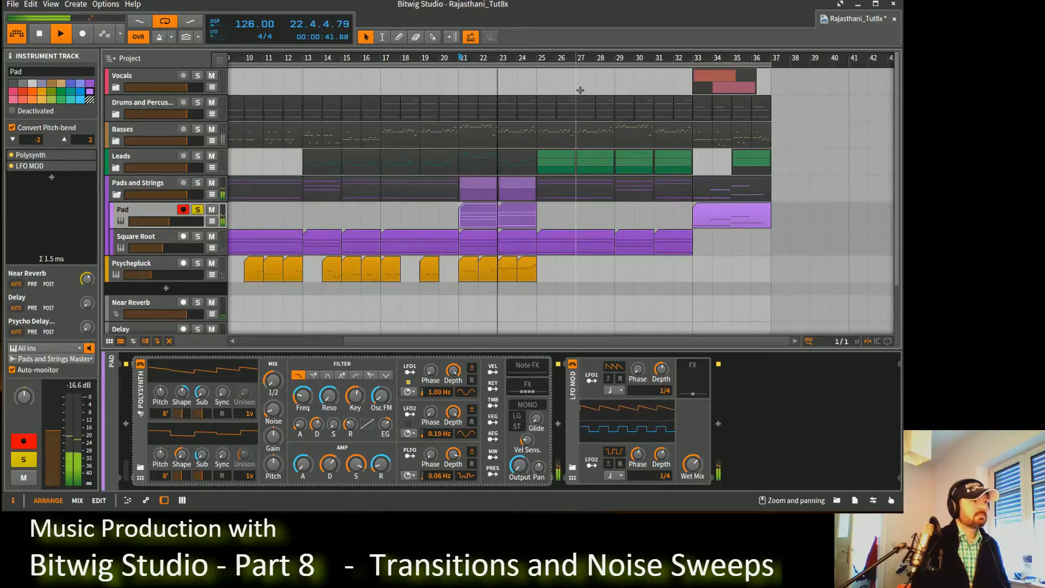
{"action": "key", "text": "space"}
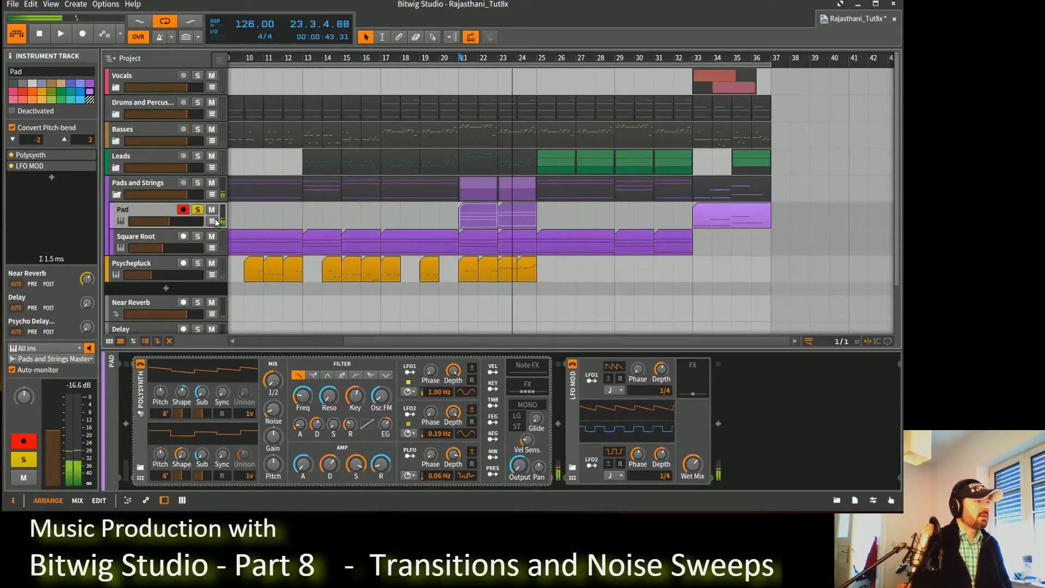
Show the Pad track's automation lanes and insert Bitwig's Filter audio effect after LFO MOD in its device chain.
{"action": "left_click", "coordinate": [214, 221]}
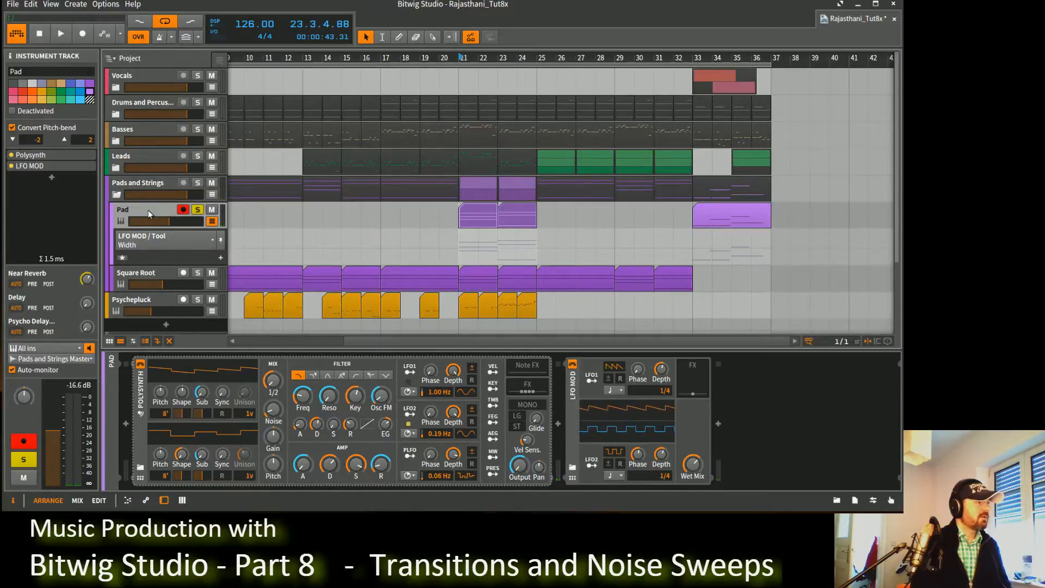
{"action": "left_click", "coordinate": [719, 424]}
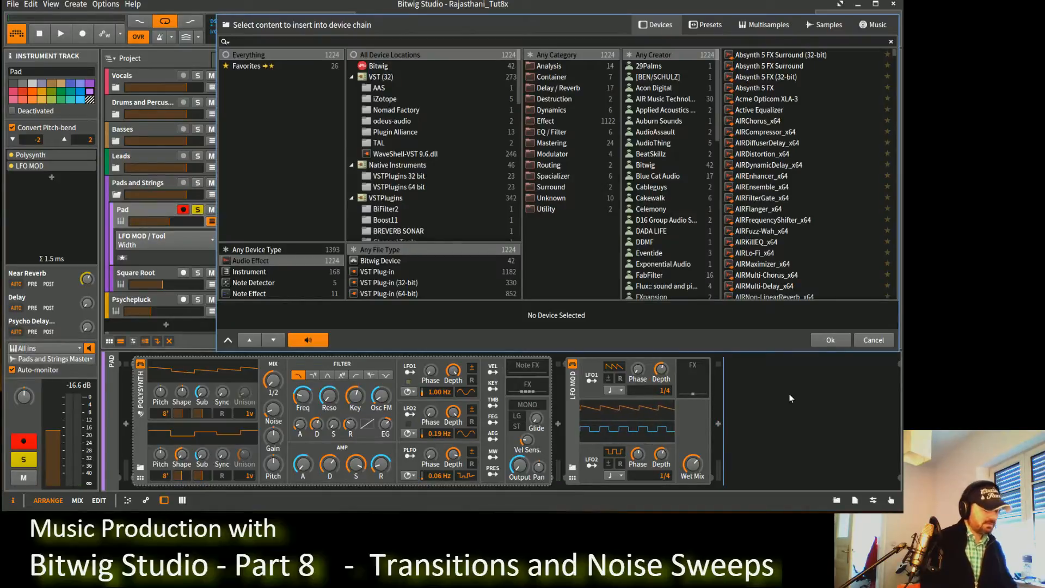
{"action": "type", "text": "filter"}
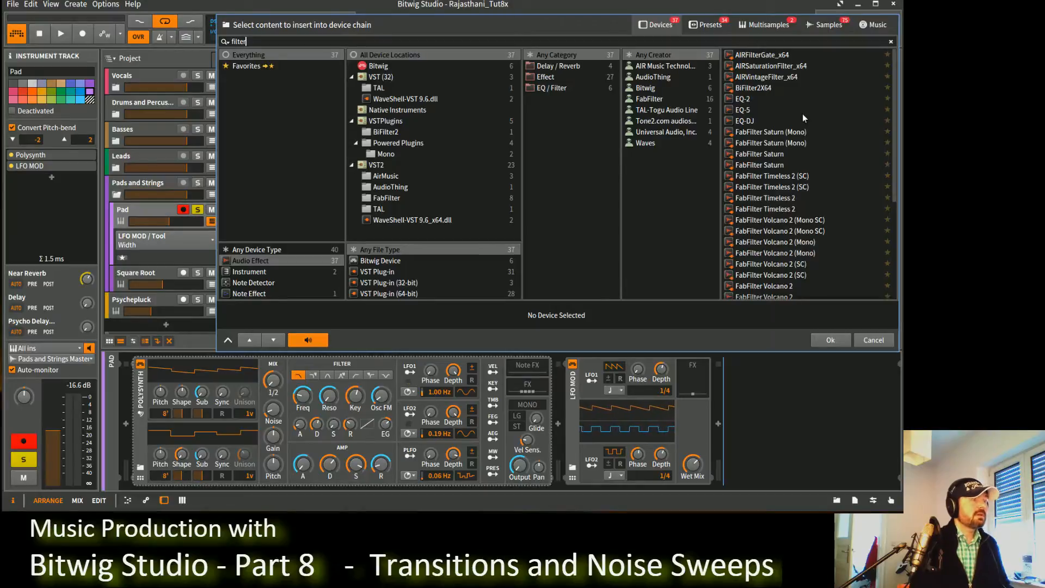
{"action": "left_click", "coordinate": [644, 91]}
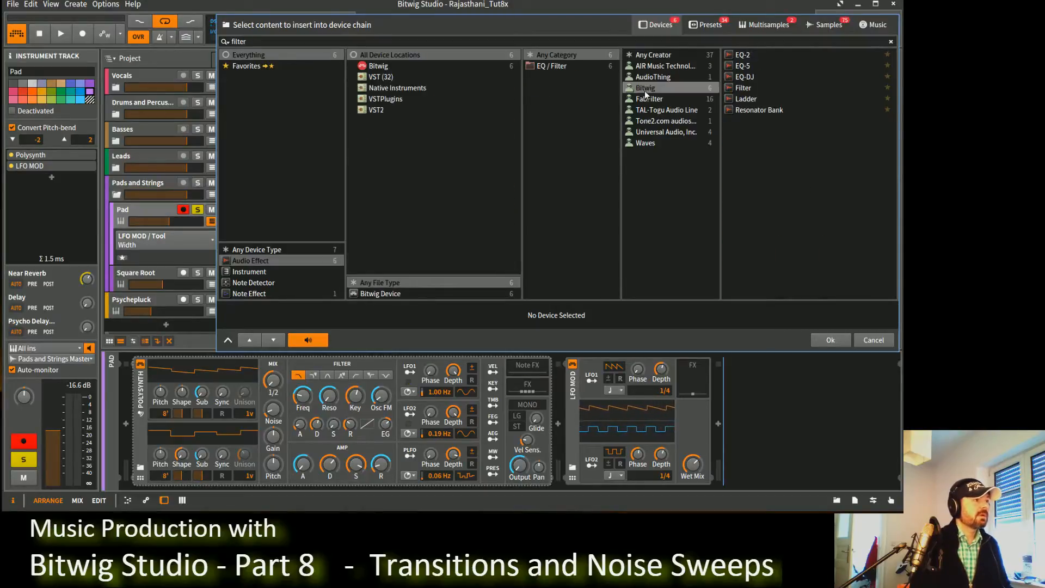
{"action": "left_click", "coordinate": [756, 89]}
{"action": "left_click", "coordinate": [830, 339]}
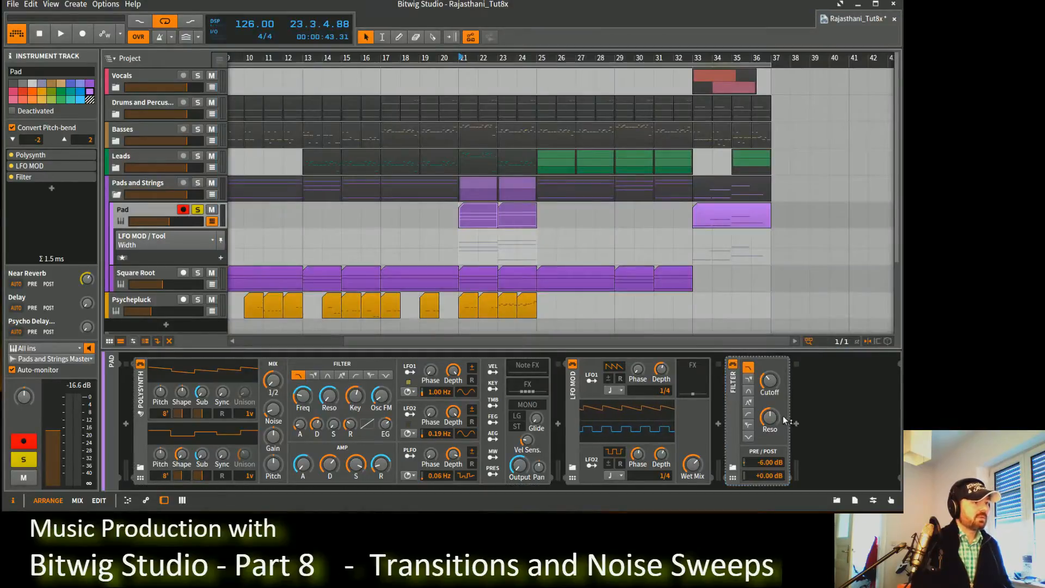
Lower the Filter's resonance and try its cutoff between about 30 Hz and 19.9 kHz while playing the soloed Pad clips.
{"action": "left_click", "coordinate": [769, 383]}
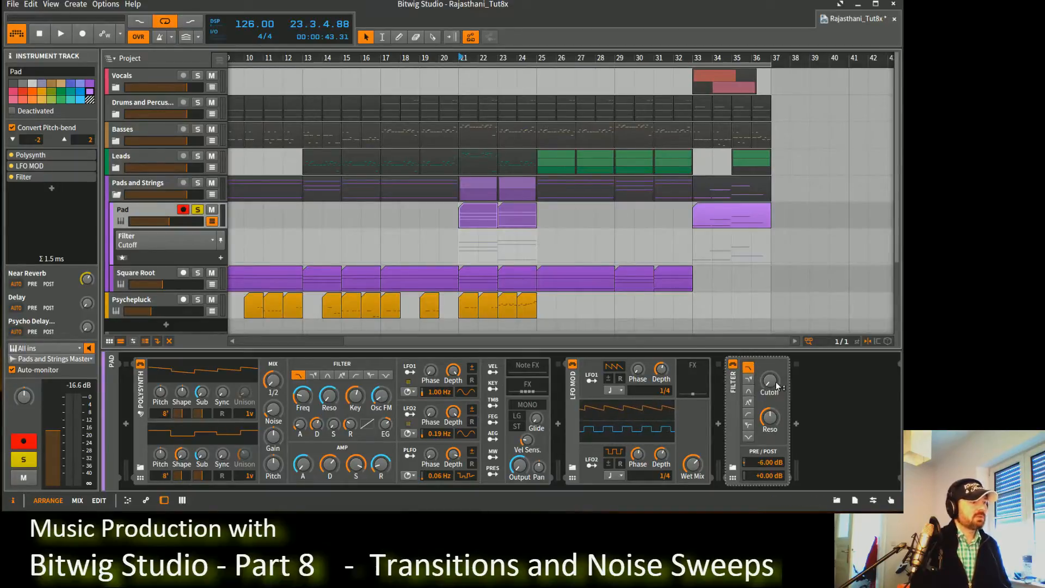
{"action": "key", "text": "space"}
{"action": "left_click_drag", "start_coordinate": [778, 383], "coordinate": [777, 294]}
{"action": "key", "text": "space"}
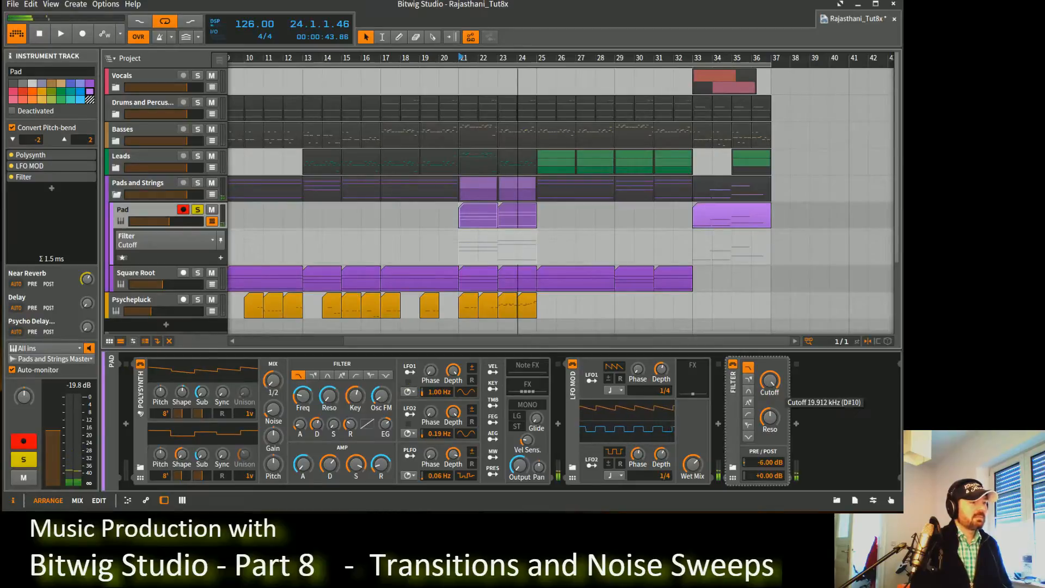
{"action": "left_click", "coordinate": [779, 418]}
{"action": "left_click_drag", "start_coordinate": [778, 413], "coordinate": [778, 405]}
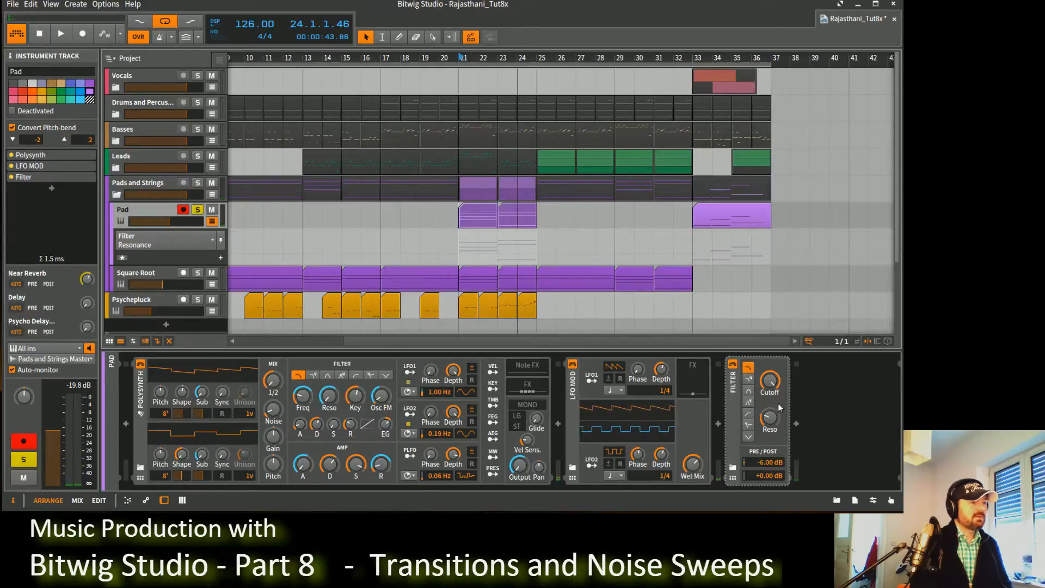
{"action": "key", "text": "space"}
{"action": "left_click", "coordinate": [777, 384]}
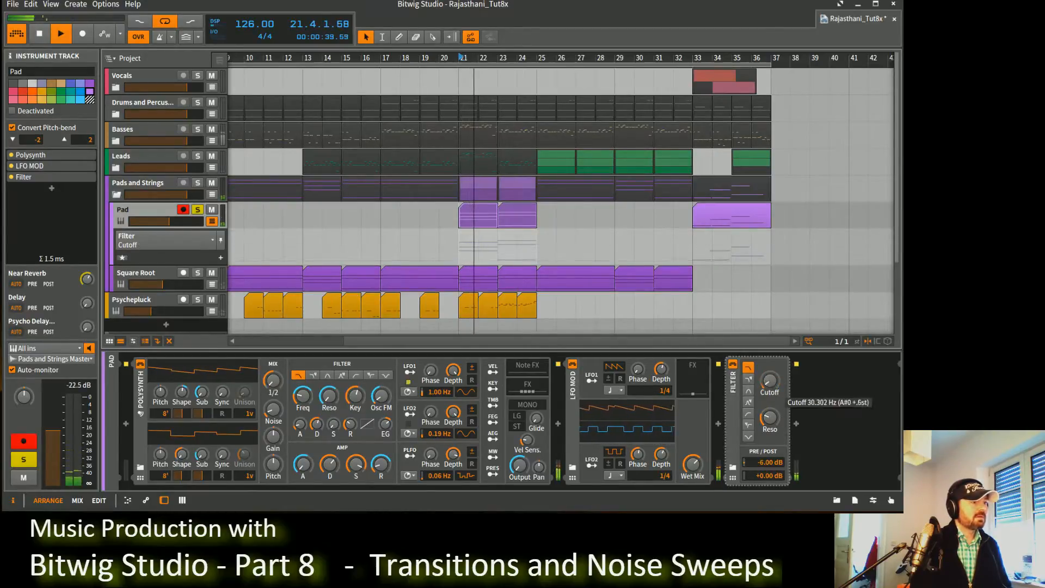
{"action": "key", "text": "space"}
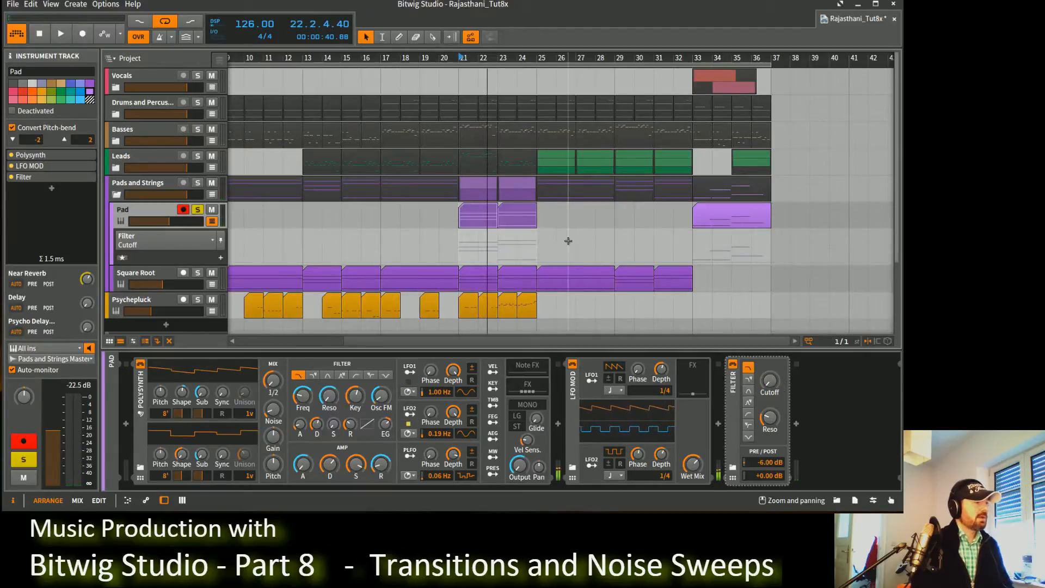
Add a Filter Cutoff automation lane to the Pad track and place a point of about 109 Hz at bar 21.
{"action": "left_click", "coordinate": [220, 258]}
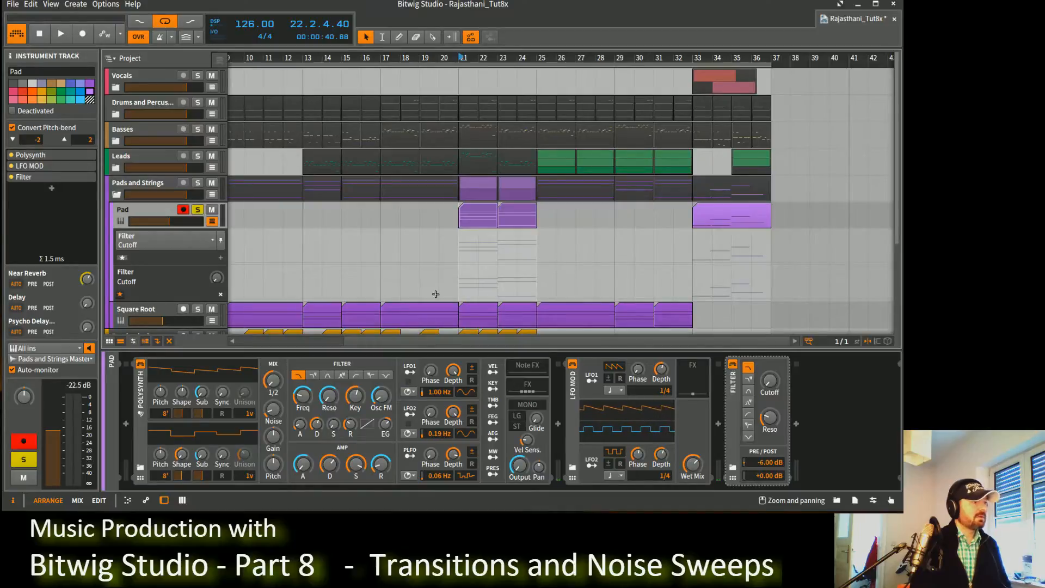
{"action": "left_click", "coordinate": [488, 292]}
{"action": "left_click_drag", "start_coordinate": [488, 291], "coordinate": [459, 292]}
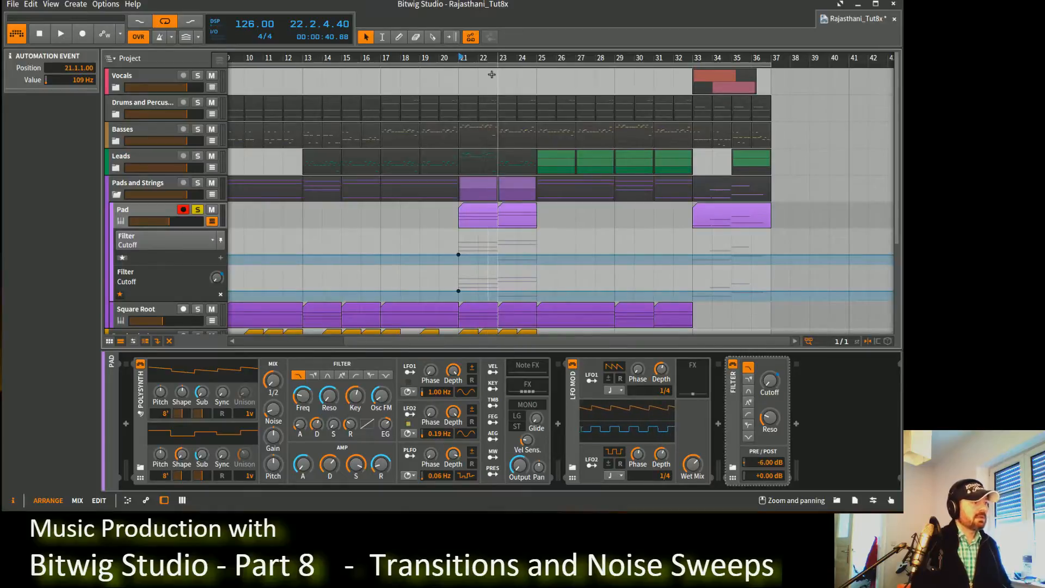
Shape a rising cutoff automation curve from bar 21 up to 19.9 kHz at bar 25, checking it by playback.
{"action": "left_click_drag", "start_coordinate": [458, 292], "coordinate": [538, 268]}
{"action": "key", "text": "space"}
{"action": "key", "text": "space"}
{"action": "left_click", "coordinate": [487, 287]}
{"action": "key", "text": "space"}
{"action": "left_click", "coordinate": [515, 280]}
{"action": "key", "text": "space"}
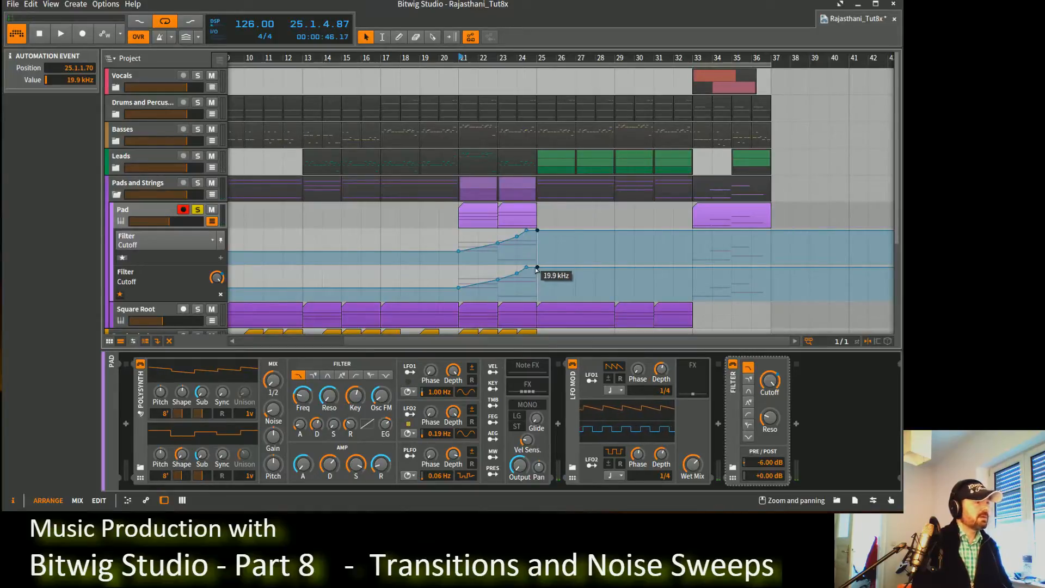
{"action": "key", "text": "space"}
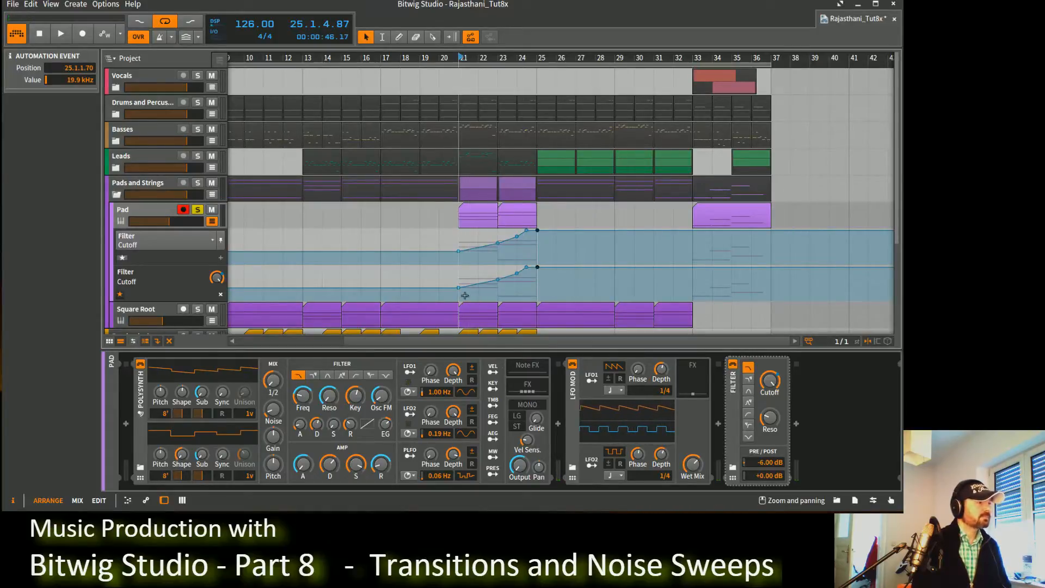
Raise the Pad's cutoff automation before bar 21 to 19.9 kHz, unsolo Pad and play the transition in the full mix.
{"action": "left_click", "coordinate": [425, 287]}
{"action": "left_click_drag", "start_coordinate": [424, 288], "coordinate": [459, 267]}
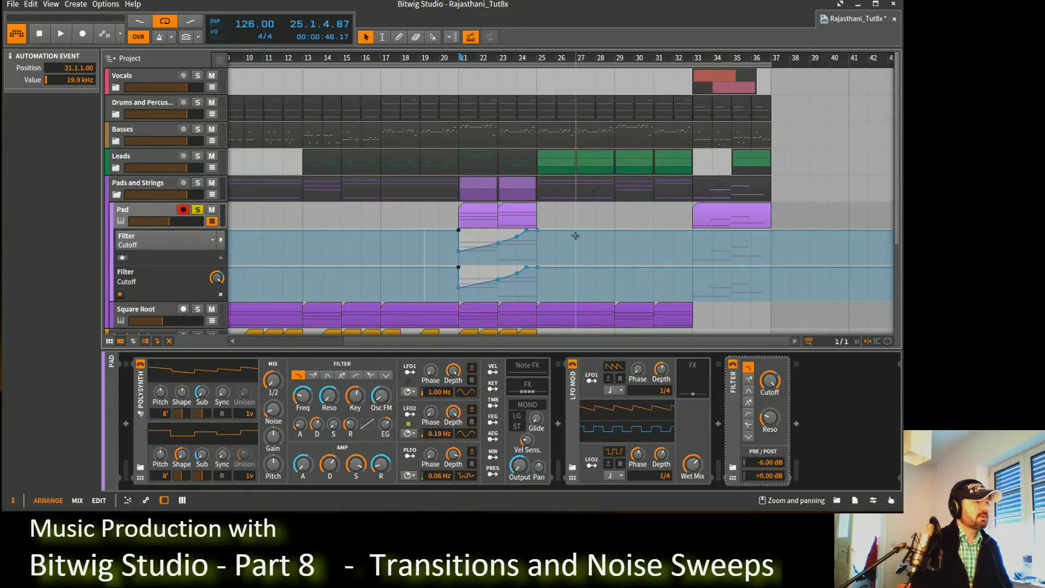
{"action": "left_click", "coordinate": [198, 213]}
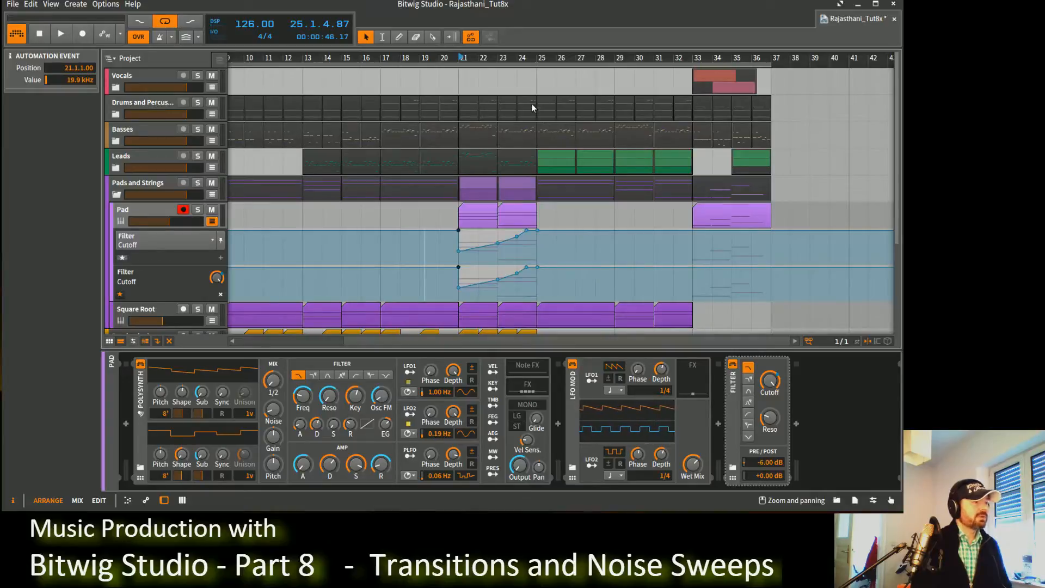
{"action": "key", "text": "space"}
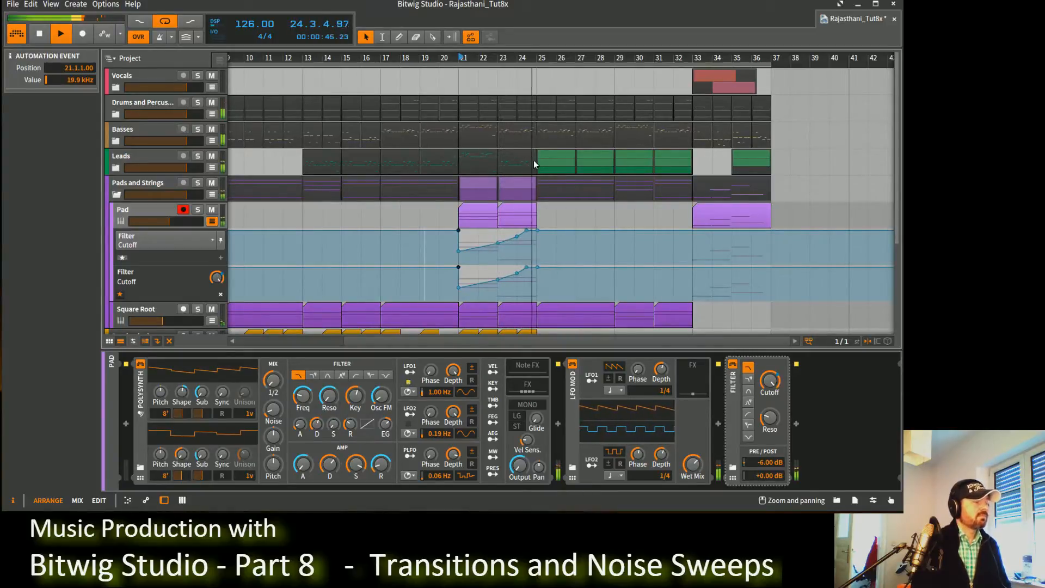
{"action": "key", "text": "space"}
Open the Pad clip at bar 23, shorten its chord to half a bar and repeat it on beat 3.
{"action": "double_click", "coordinate": [527, 221]}
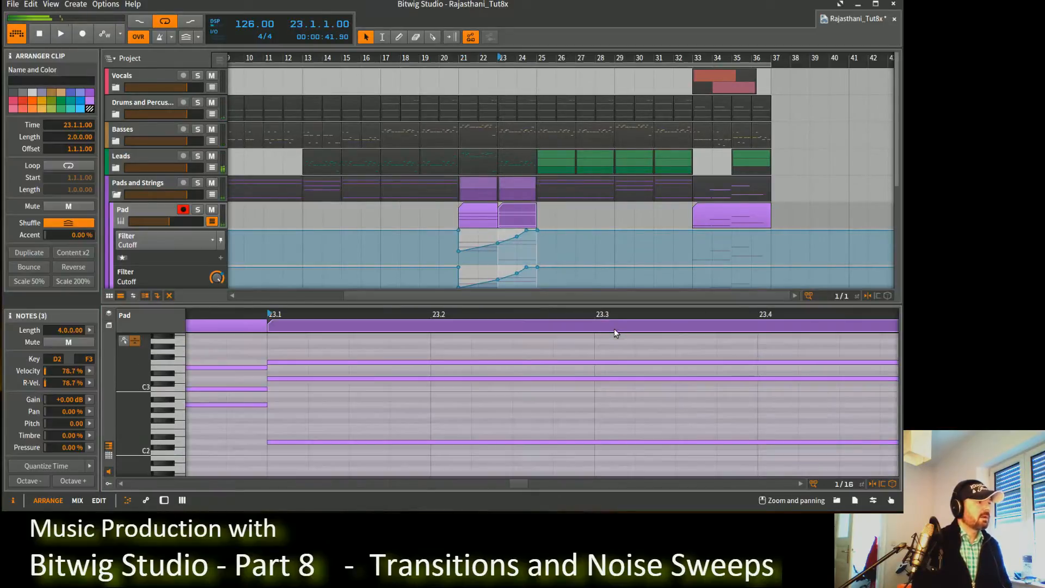
{"action": "left_click_drag", "start_coordinate": [613, 376], "coordinate": [544, 340]}
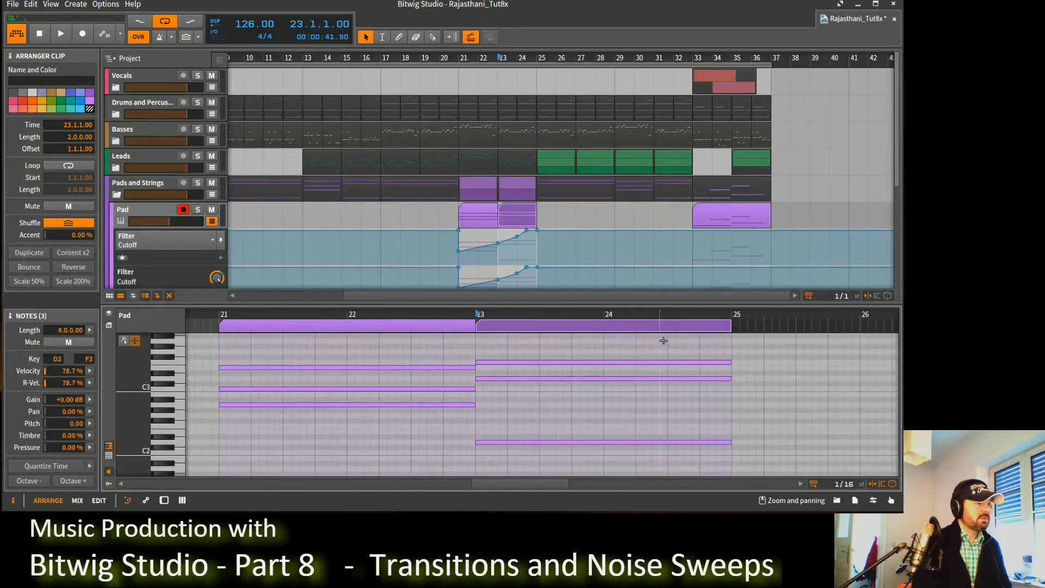
{"action": "left_click_drag", "start_coordinate": [669, 348], "coordinate": [279, 435]}
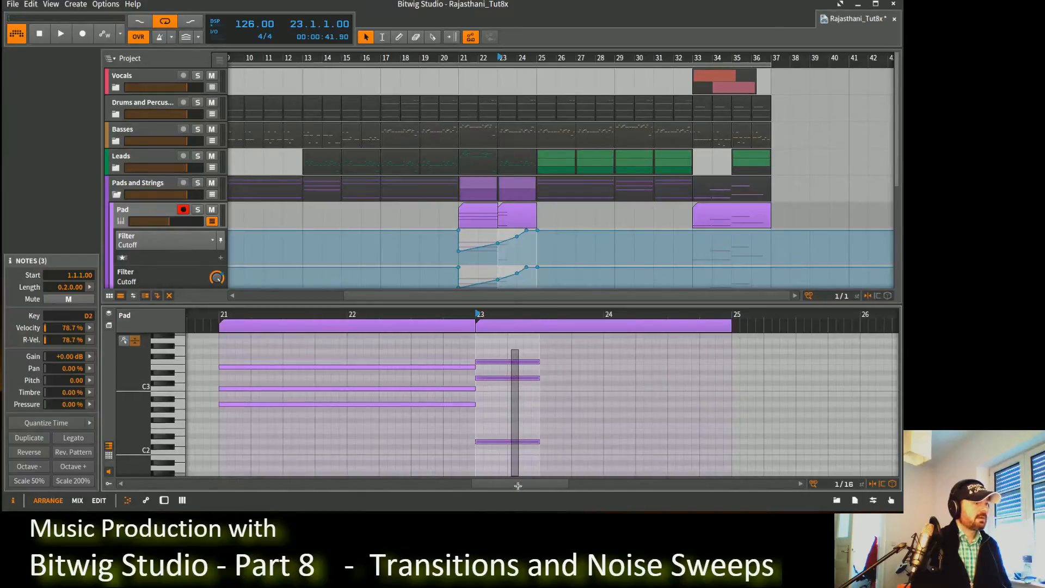
{"action": "left_click_drag", "start_coordinate": [517, 485], "coordinate": [498, 437]}
{"action": "scroll", "coordinate": [586, 391], "scroll_direction": "up", "scroll_amount": 2}
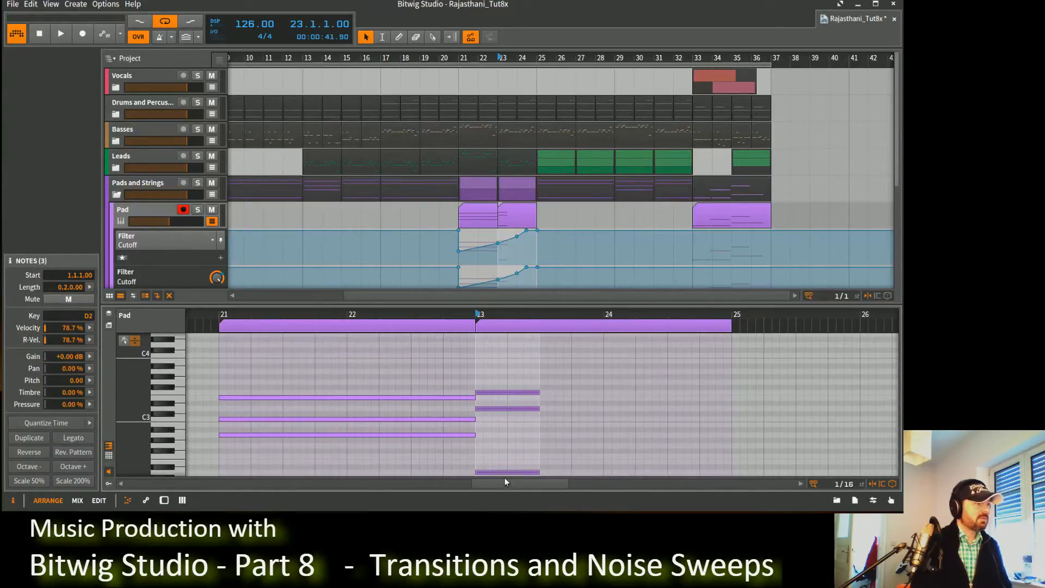
{"action": "left_click_drag", "start_coordinate": [486, 475], "coordinate": [548, 434]}
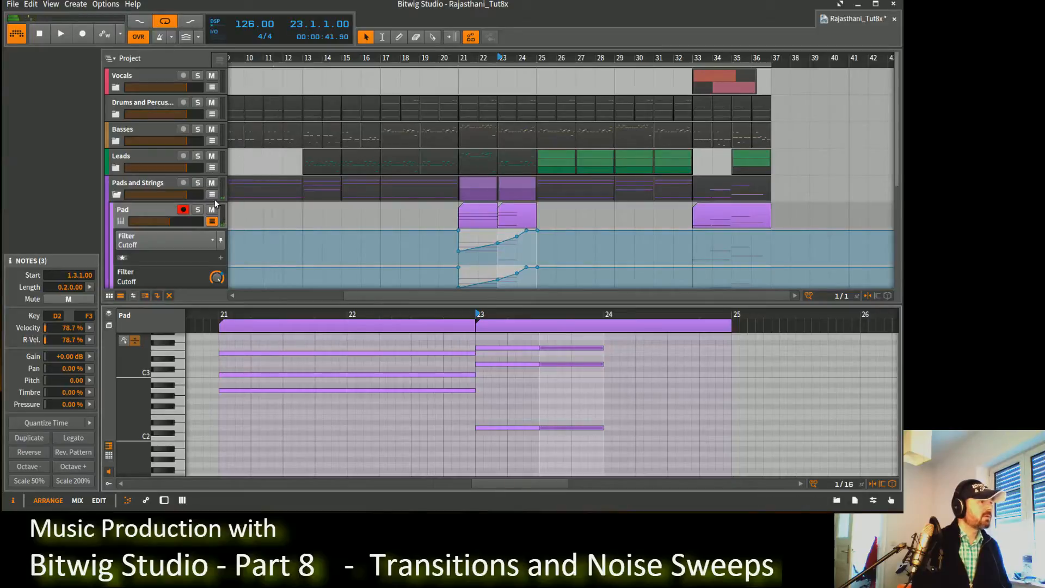
Solo the Pad track and play its repeated half-bar chords from bar 23.
{"action": "left_click", "coordinate": [198, 210]}
{"action": "key", "text": "space"}
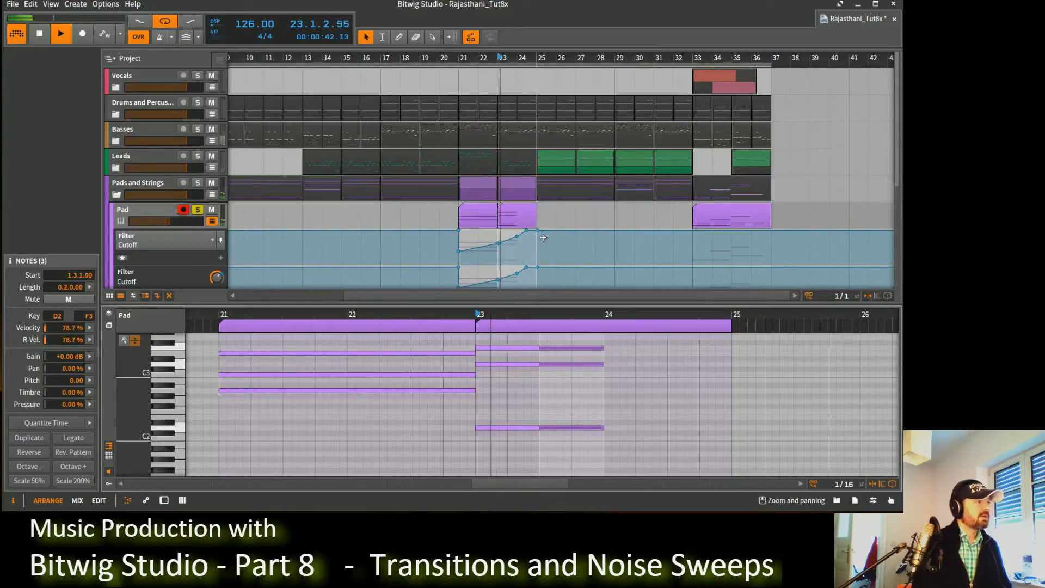
{"action": "key", "text": "space"}
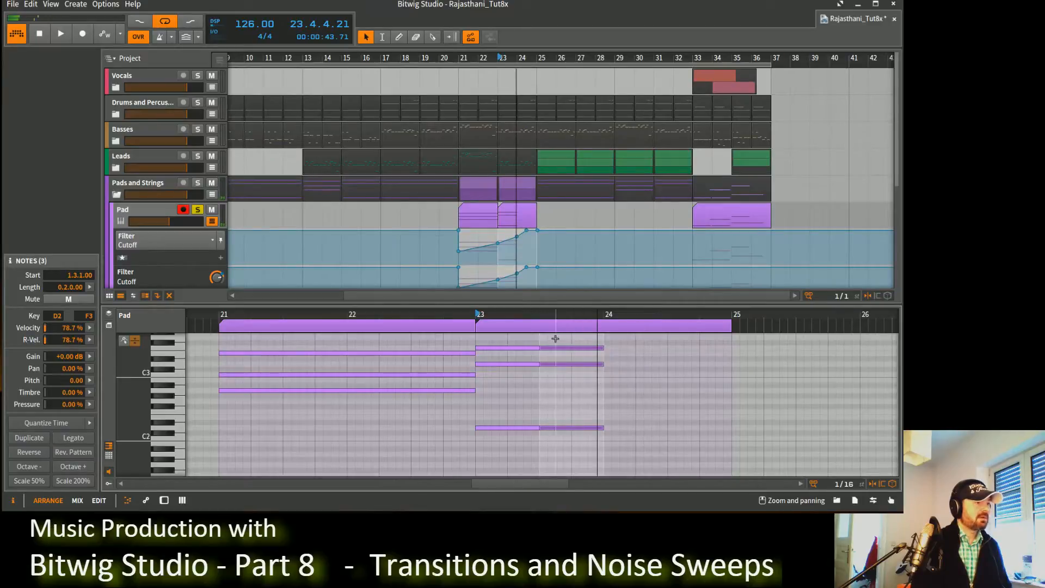
Repeat the chord through bar 24 in progressively shorter notes, from 0.1.0.00 long down to 0.0.1.00 at the clip's end.
{"action": "left_click_drag", "start_coordinate": [555, 339], "coordinate": [592, 458]}
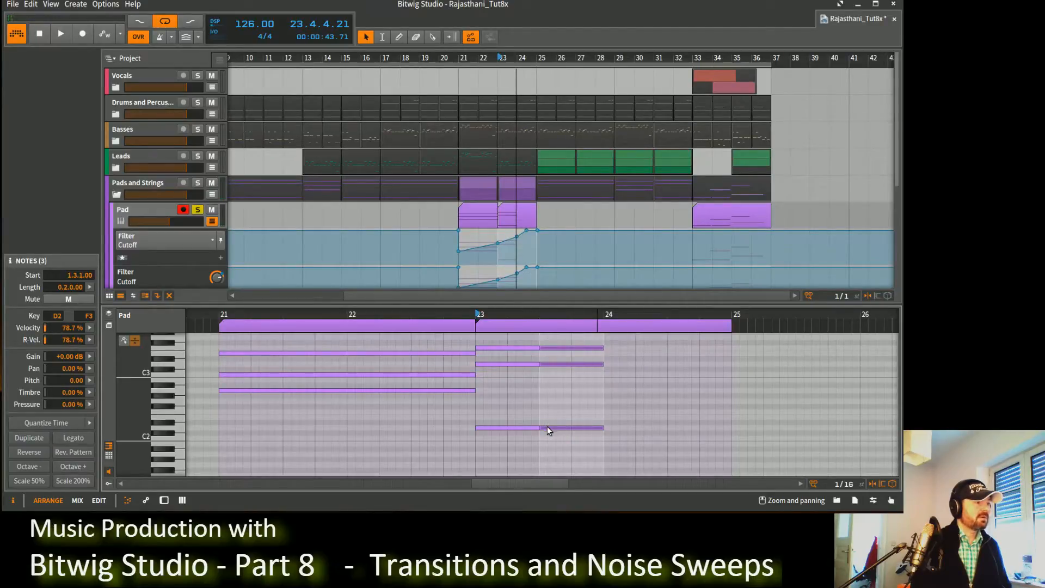
{"action": "left_click_drag", "start_coordinate": [547, 426], "coordinate": [608, 345]}
{"action": "left_click_drag", "start_coordinate": [615, 427], "coordinate": [647, 432]}
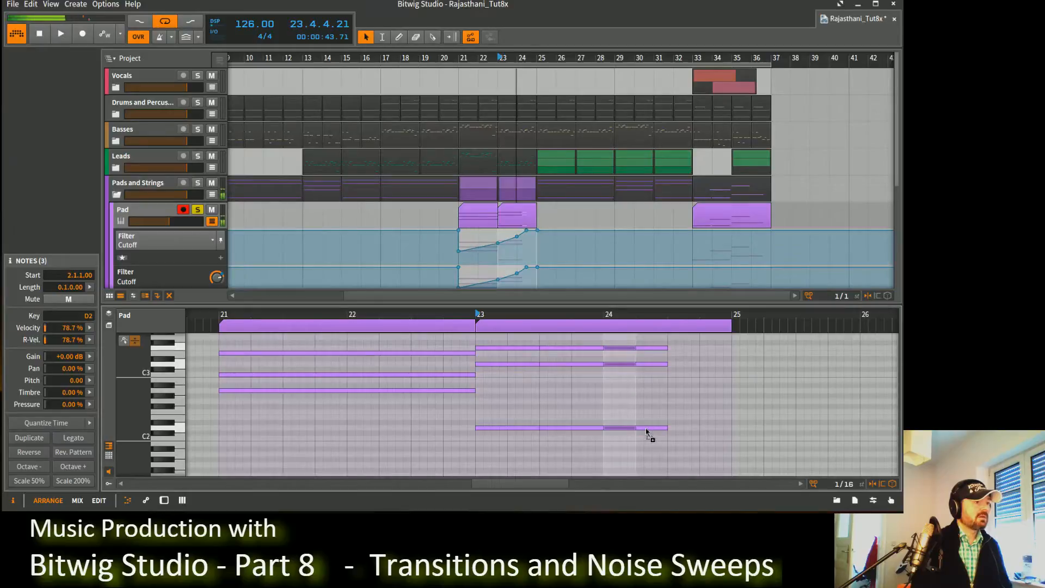
{"action": "scroll", "coordinate": [722, 407], "scroll_direction": "up", "scroll_amount": 3}
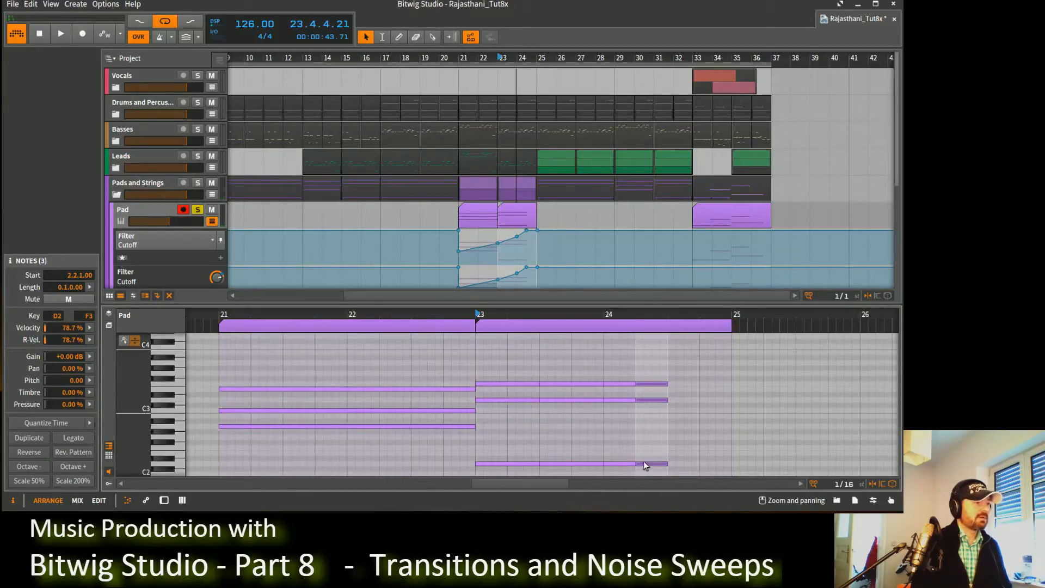
{"action": "left_click_drag", "start_coordinate": [644, 464], "coordinate": [707, 466]}
{"action": "key", "text": "Delete"}
{"action": "mouse_move", "coordinate": [713, 374]}
{"action": "left_mouse_down"}
{"action": "mouse_move", "coordinate": [694, 404]}
{"action": "mouse_move", "coordinate": [691, 471]}
{"action": "mouse_move", "coordinate": [715, 458]}
{"action": "mouse_move", "coordinate": [706, 461]}
{"action": "left_mouse_up"}
{"action": "mouse_move", "coordinate": [705, 373]}
{"action": "left_mouse_down"}
{"action": "mouse_move", "coordinate": [702, 466]}
{"action": "mouse_move", "coordinate": [728, 453]}
{"action": "left_mouse_up"}
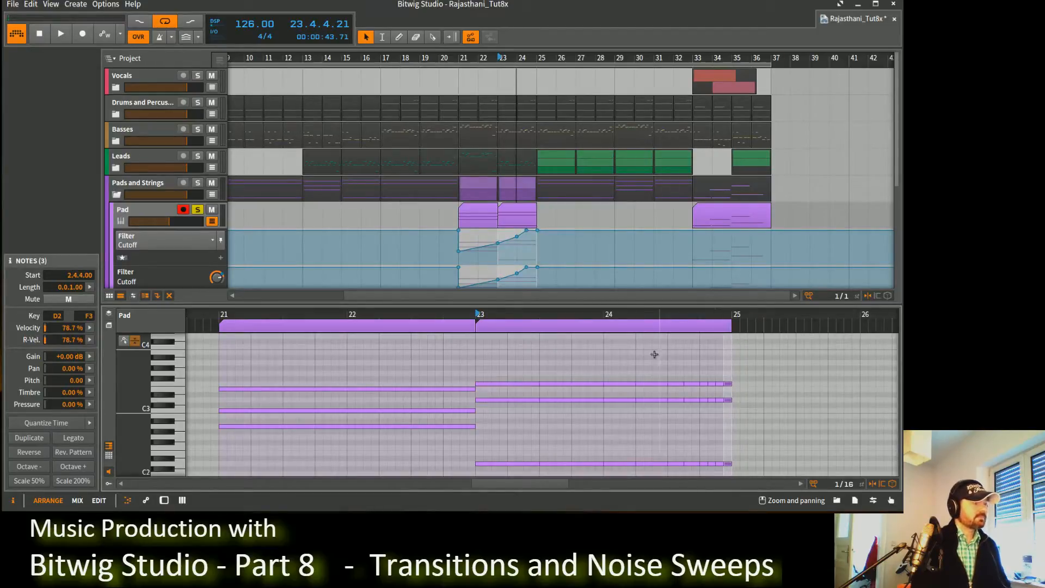
Play the accelerating Pad chords from bar 23 and reopen the Pad track's device chain.
{"action": "key", "text": "space"}
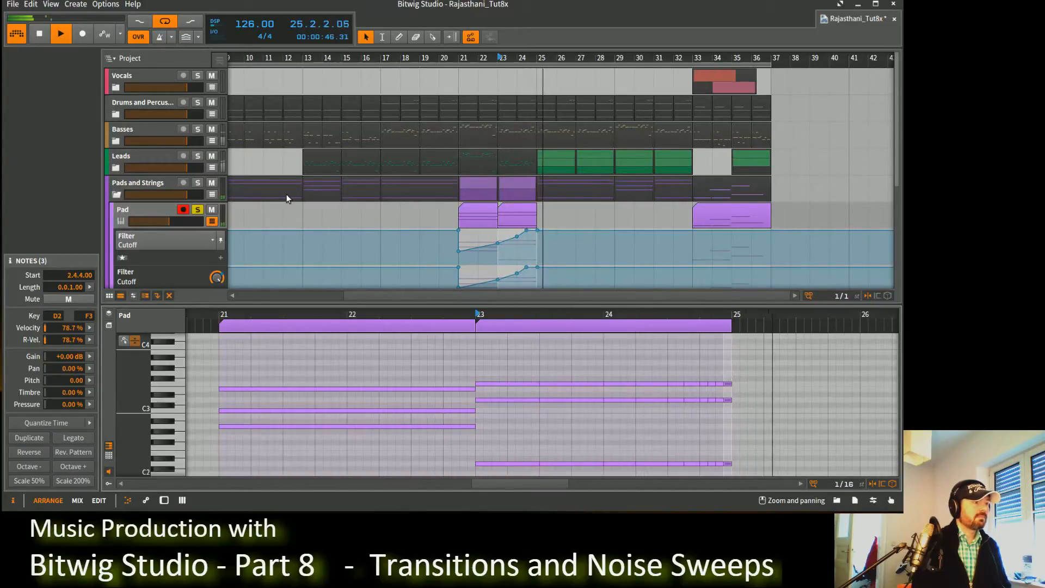
{"action": "key", "text": "space"}
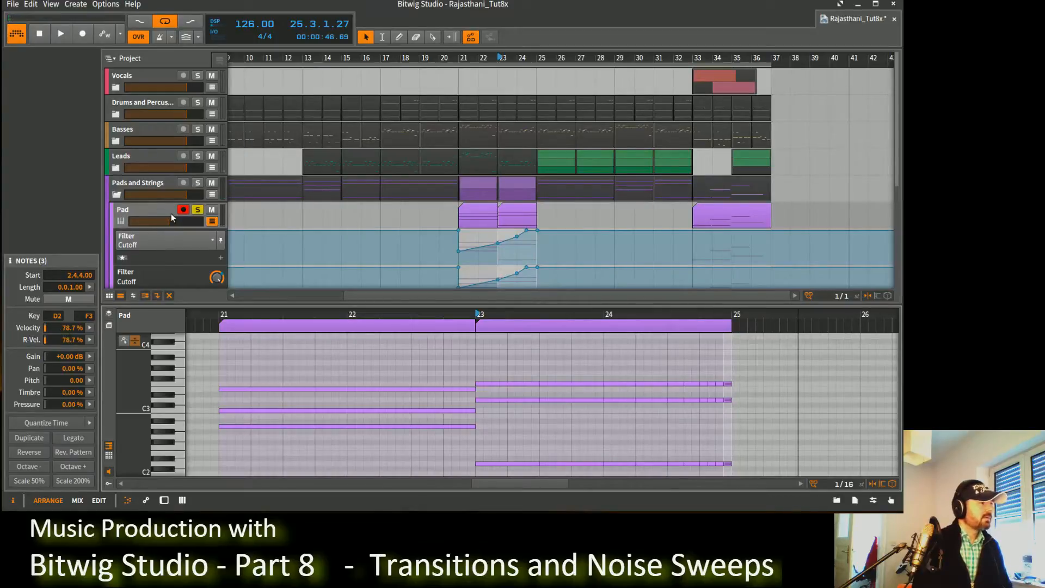
{"action": "double_click", "coordinate": [155, 210]}
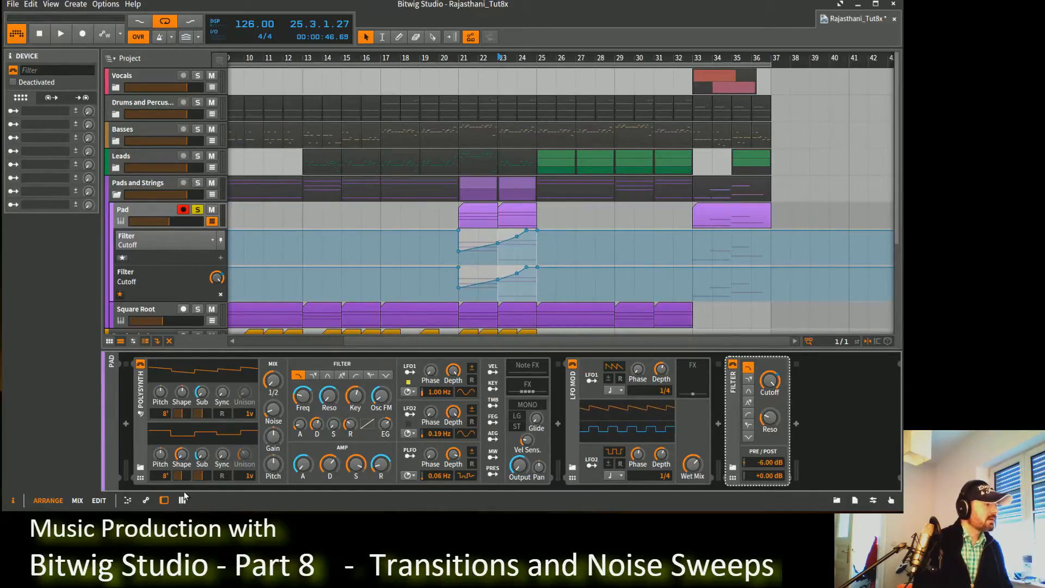
Show the macro controls of the Pad track's Polysynth and try raising its Attack macro to 44.4%.
{"action": "left_click", "coordinate": [152, 210]}
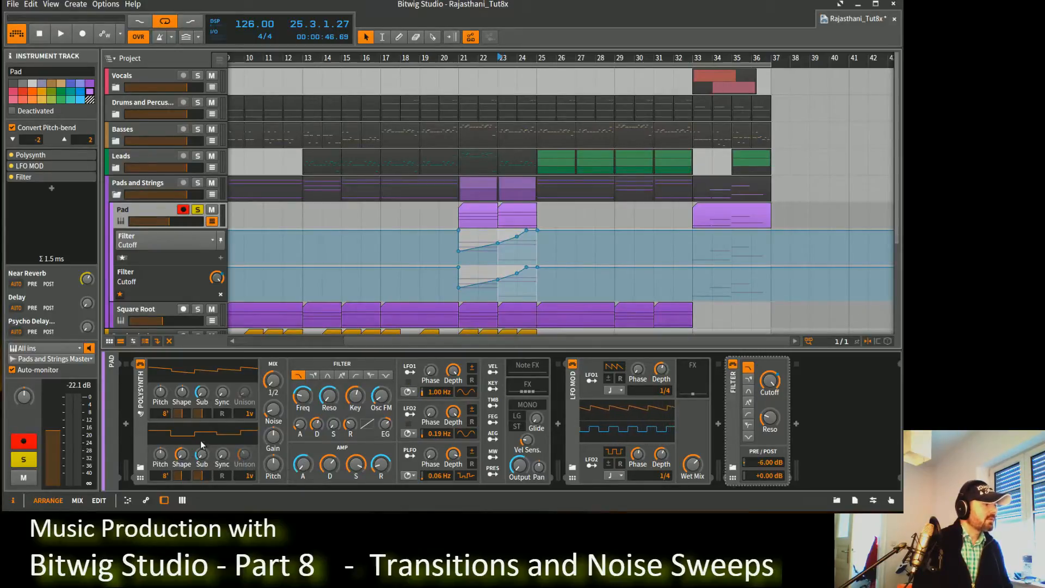
{"action": "left_click", "coordinate": [302, 467]}
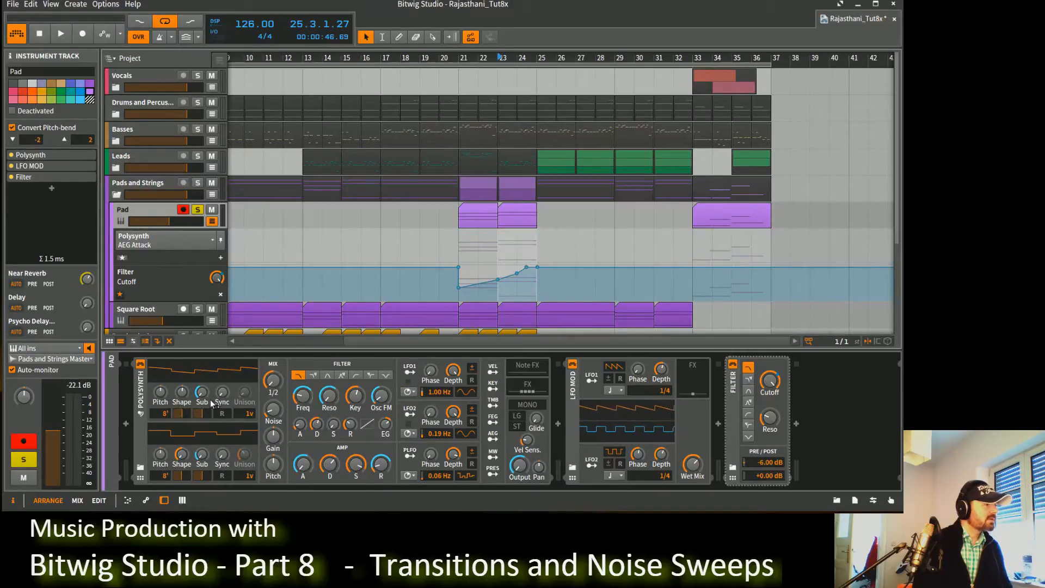
{"action": "left_click", "coordinate": [141, 479]}
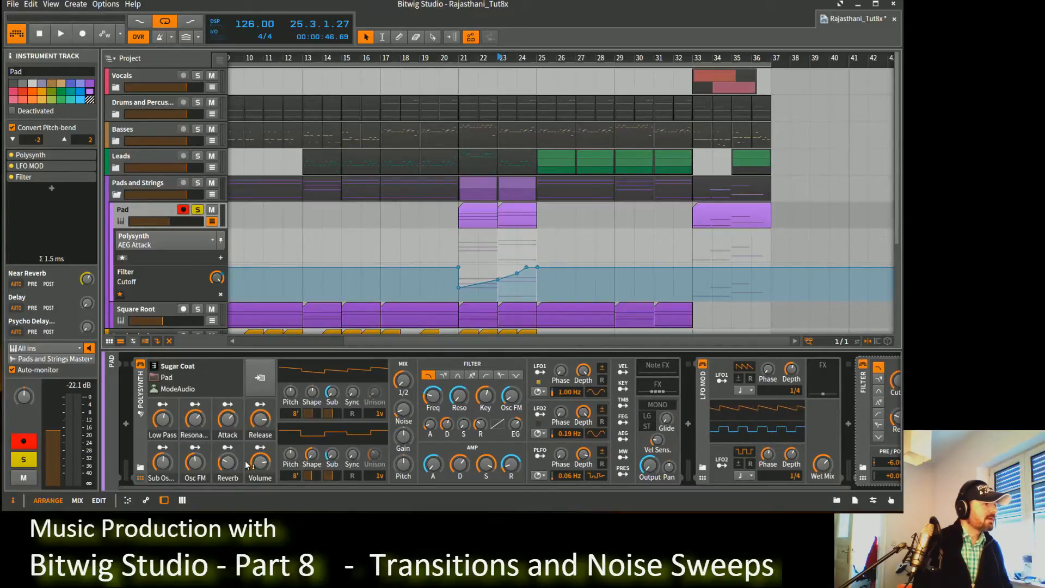
{"action": "left_click", "coordinate": [228, 419]}
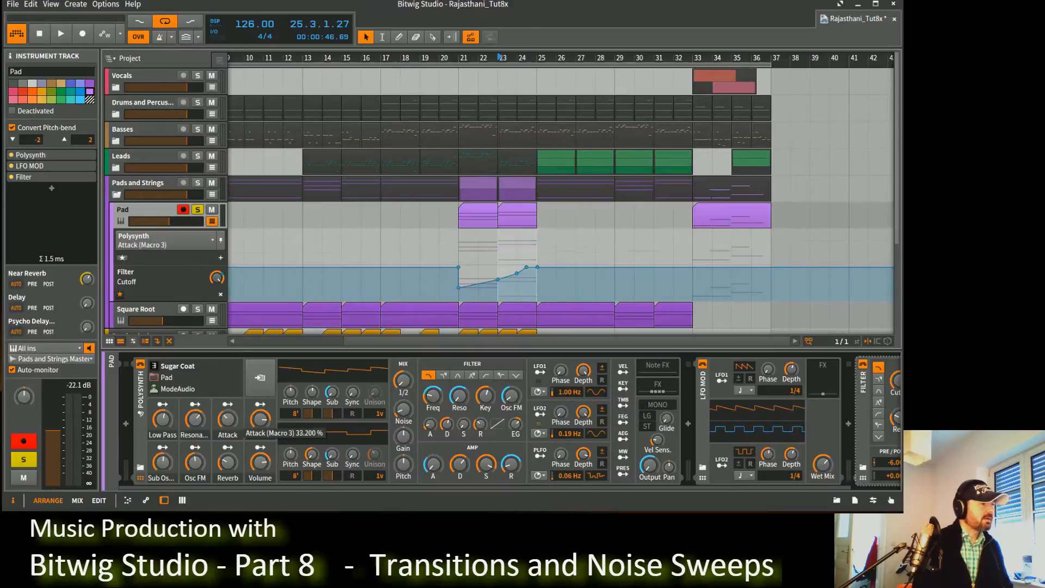
{"action": "mouse_move", "coordinate": [228, 420]}
{"action": "left_mouse_down"}
{"action": "mouse_move", "coordinate": [227, 392]}
{"action": "mouse_move", "coordinate": [228, 414]}
{"action": "left_mouse_up"}
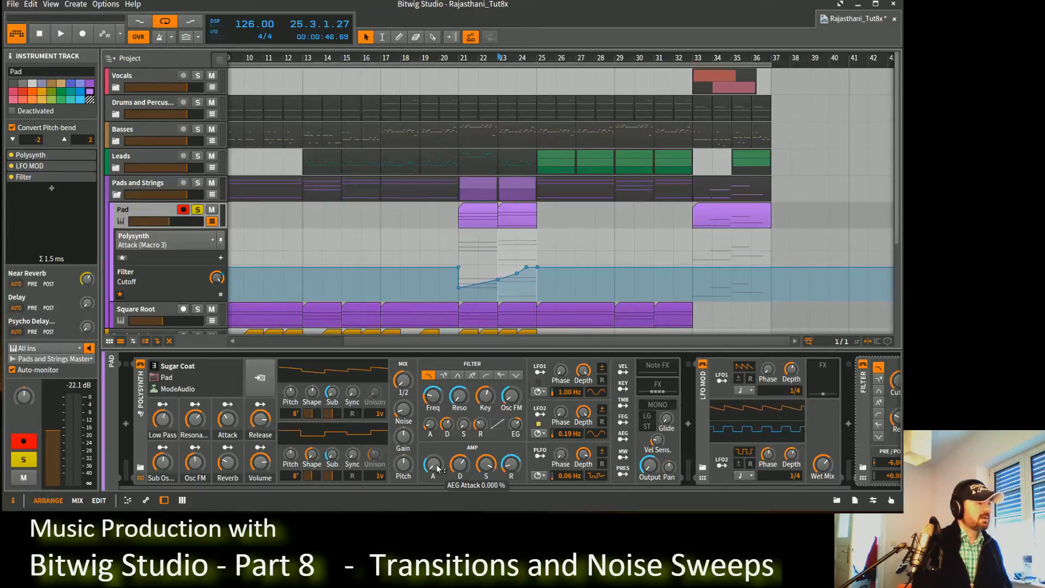
{"action": "left_click_drag", "start_coordinate": [235, 429], "coordinate": [236, 424]}
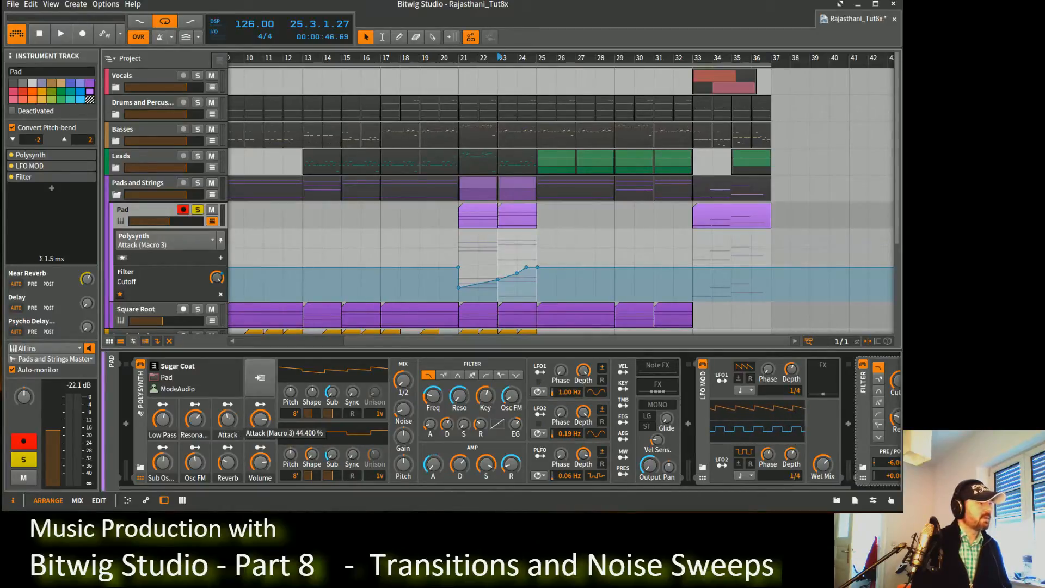
{"action": "left_click_drag", "start_coordinate": [236, 424], "coordinate": [235, 425]}
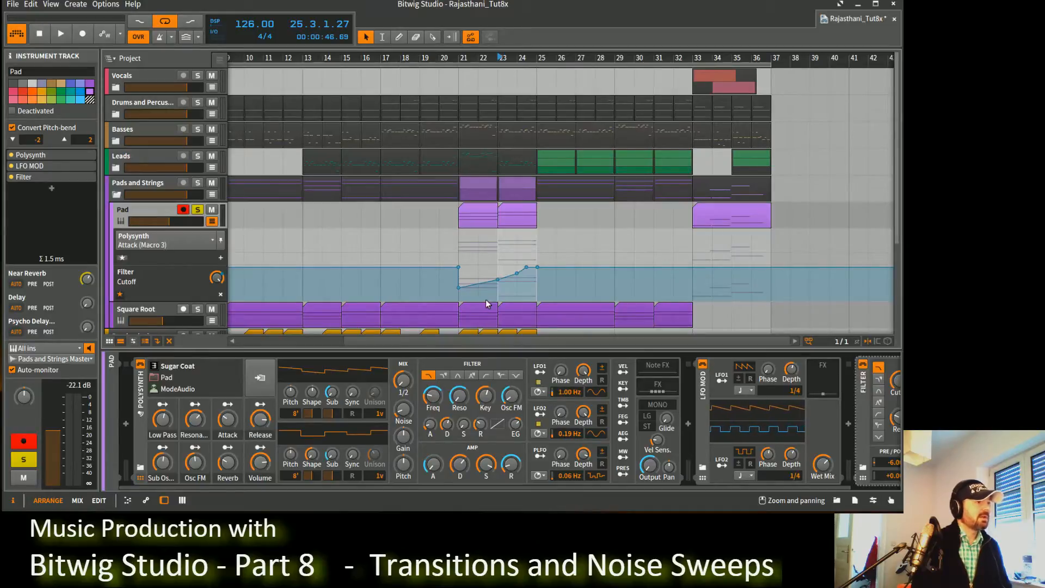
Play the Pad chords from bar 24 while trying the Attack macro at 23.6% and 68.8%.
{"action": "left_click_drag", "start_coordinate": [517, 59], "coordinate": [522, 58]}
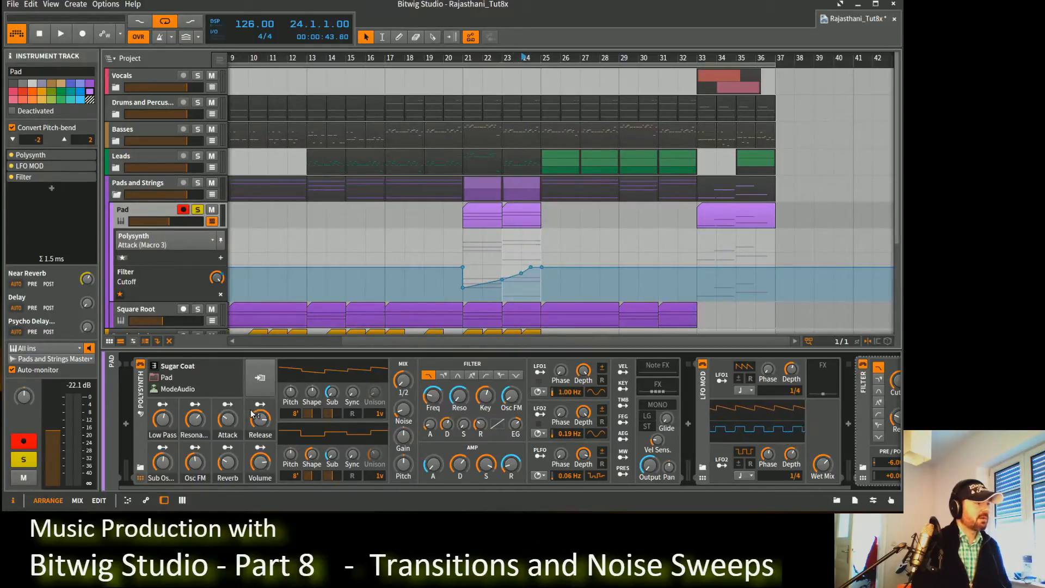
{"action": "left_click_drag", "start_coordinate": [228, 422], "coordinate": [229, 429]}
{"action": "key", "text": "space"}
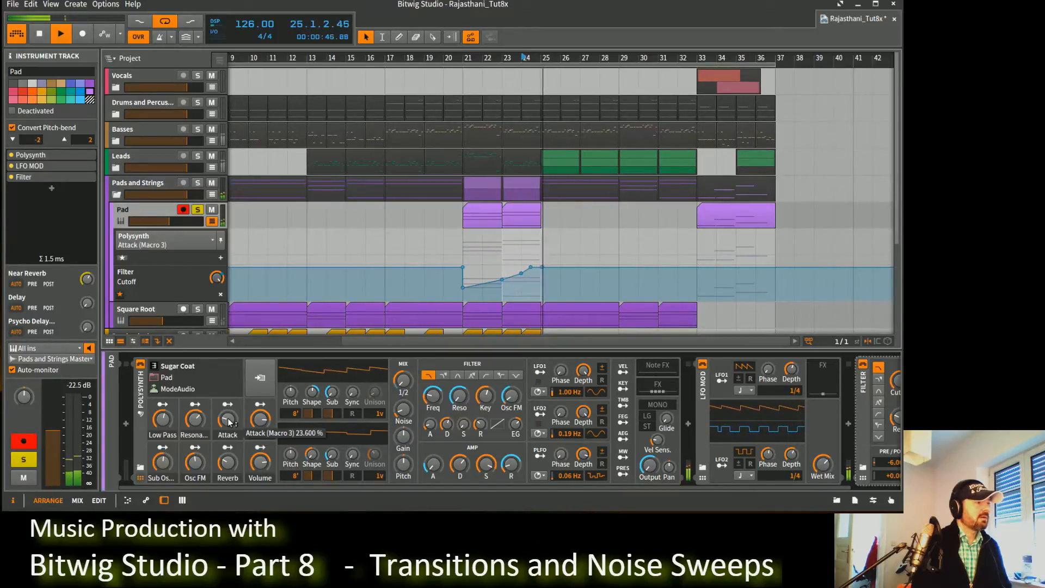
{"action": "key", "text": "space"}
{"action": "left_click_drag", "start_coordinate": [229, 423], "coordinate": [228, 423]}
{"action": "key", "text": "space"}
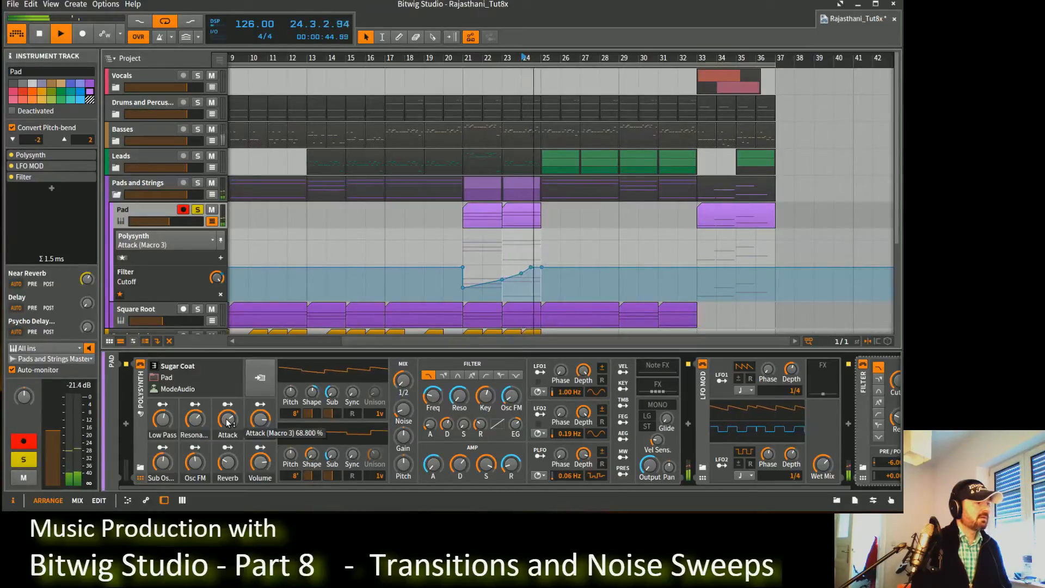
Lower the Polysynth's Attack macro to 18% and replay the Pad chords from bar 24.
{"action": "key", "text": "space"}
{"action": "left_click_drag", "start_coordinate": [227, 423], "coordinate": [227, 443]}
{"action": "key", "text": "space"}
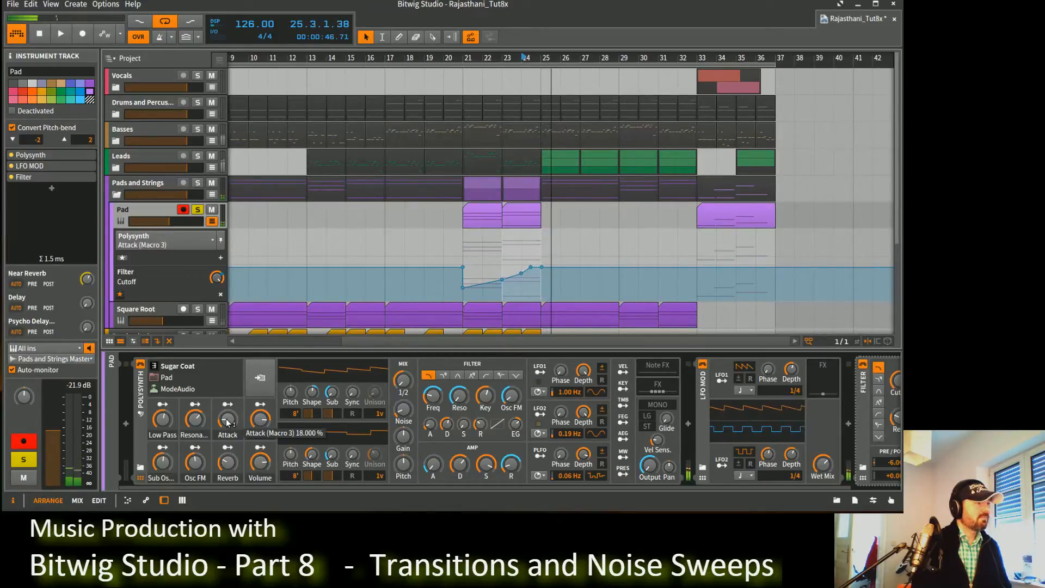
{"action": "key", "text": "space"}
{"action": "key", "text": "space"}
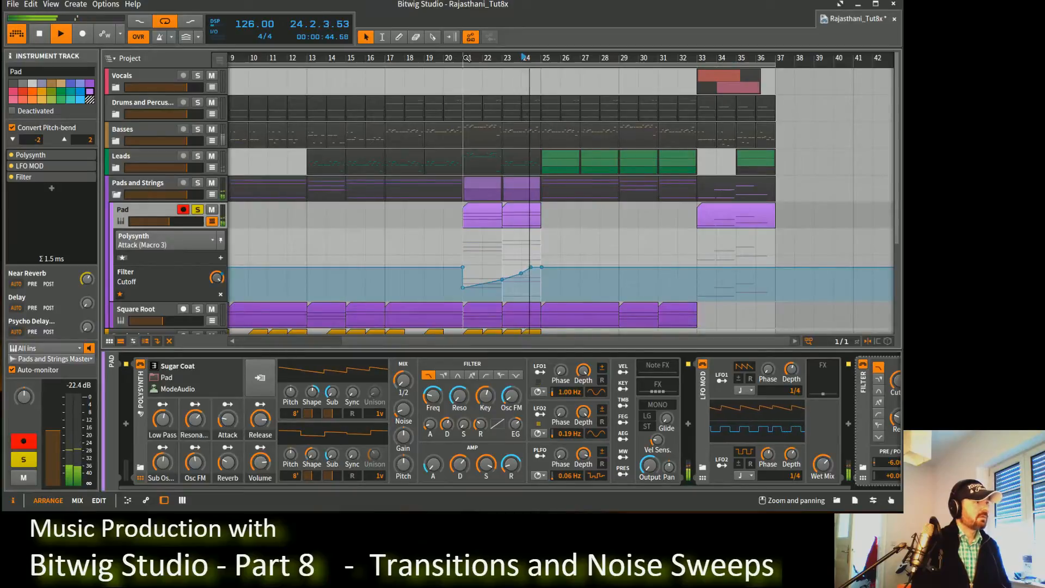
{"action": "key", "text": "space"}
Unsolo the Pad track and play the full mix from bar 21 through the transition into bar 25.
{"action": "left_click", "coordinate": [467, 57]}
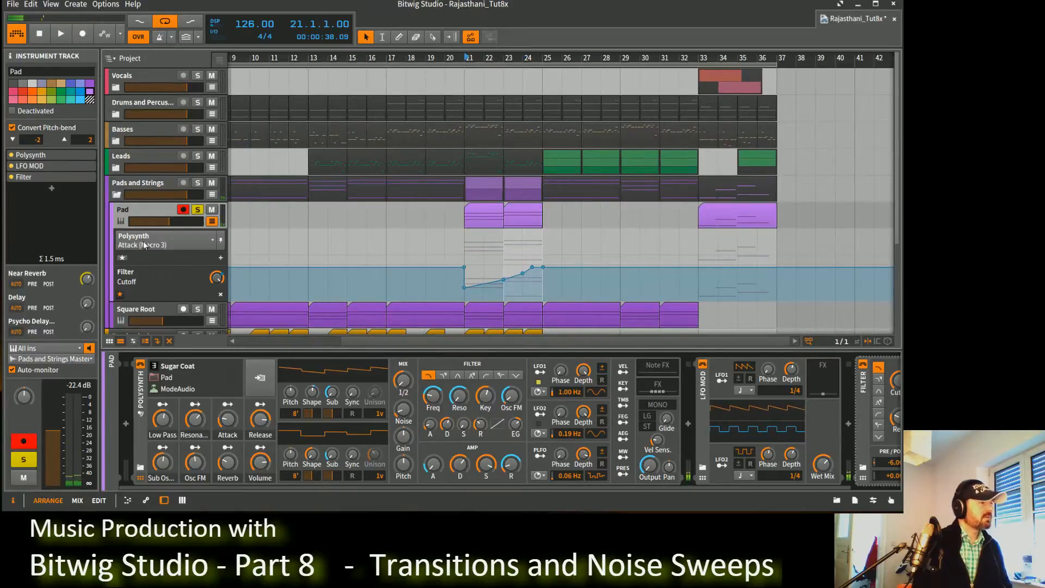
{"action": "left_click", "coordinate": [197, 211]}
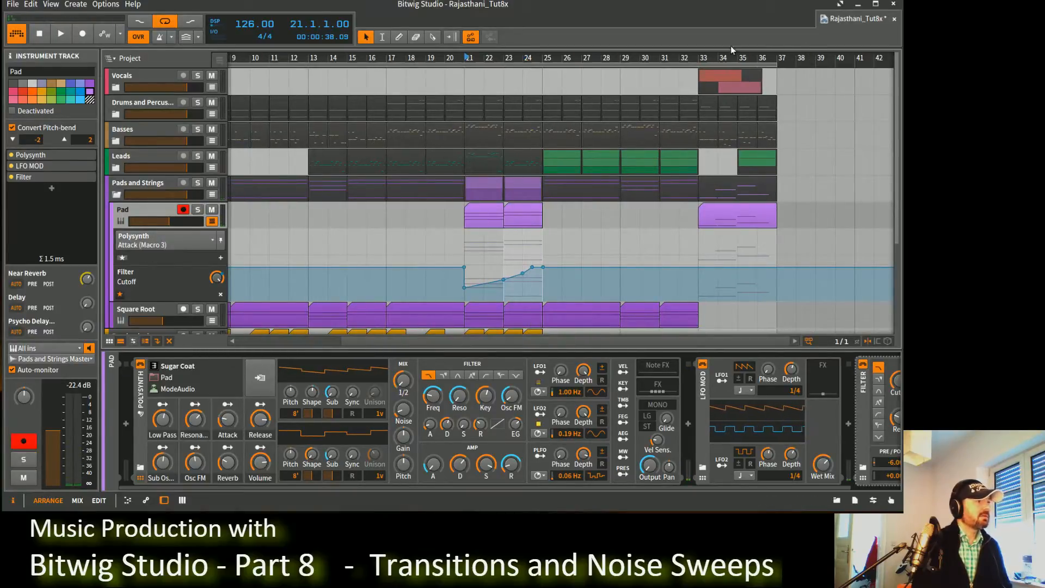
{"action": "key", "text": "space"}
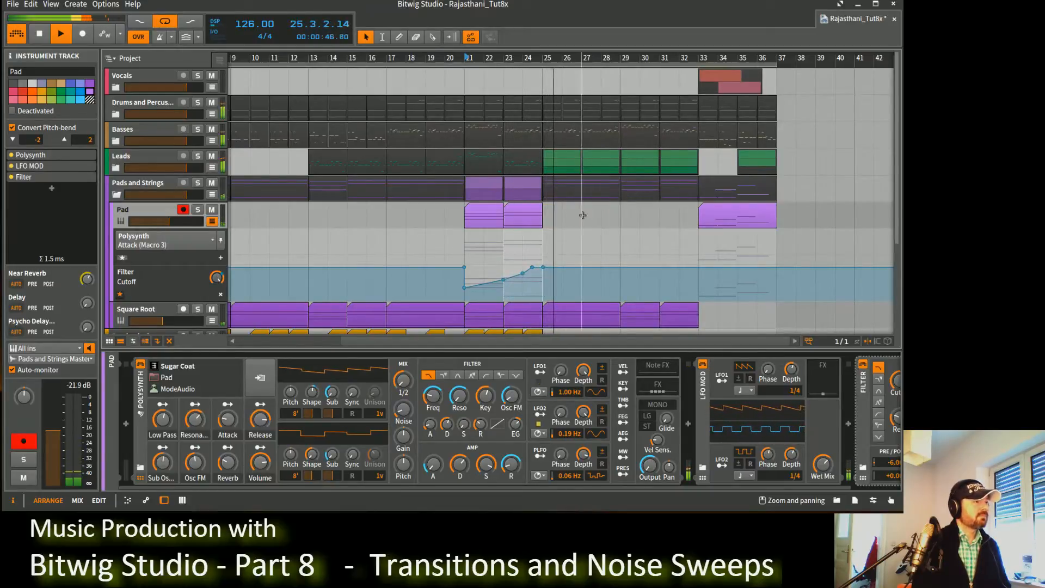
{"action": "key", "text": "space"}
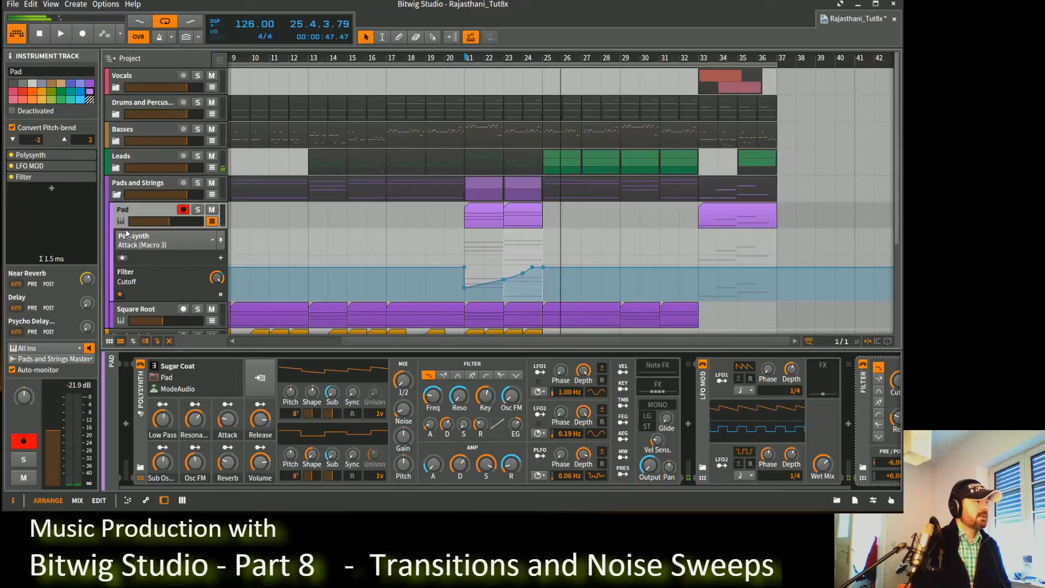
Collapse the Pads and Strings group and add an instrument track with the FM-4 synth below Psychepluck.
{"action": "left_click", "coordinate": [116, 196]}
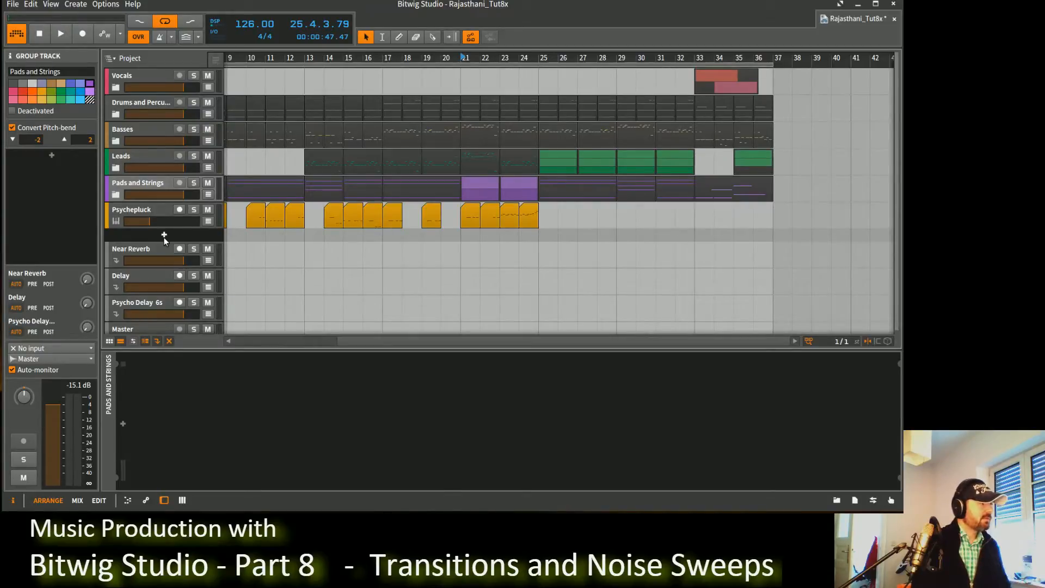
{"action": "double_click", "coordinate": [165, 237]}
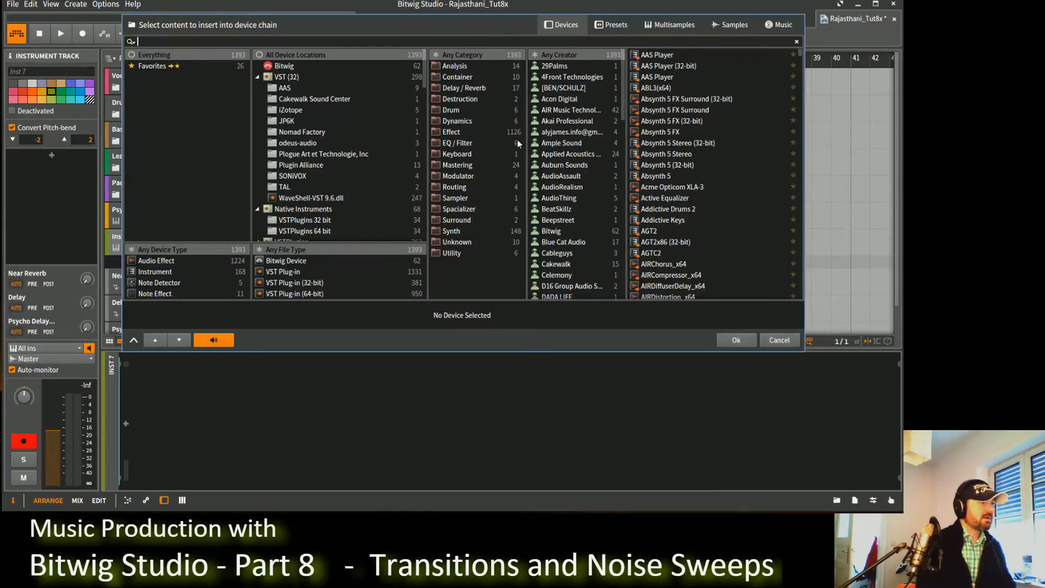
{"action": "key", "text": "Escape"}
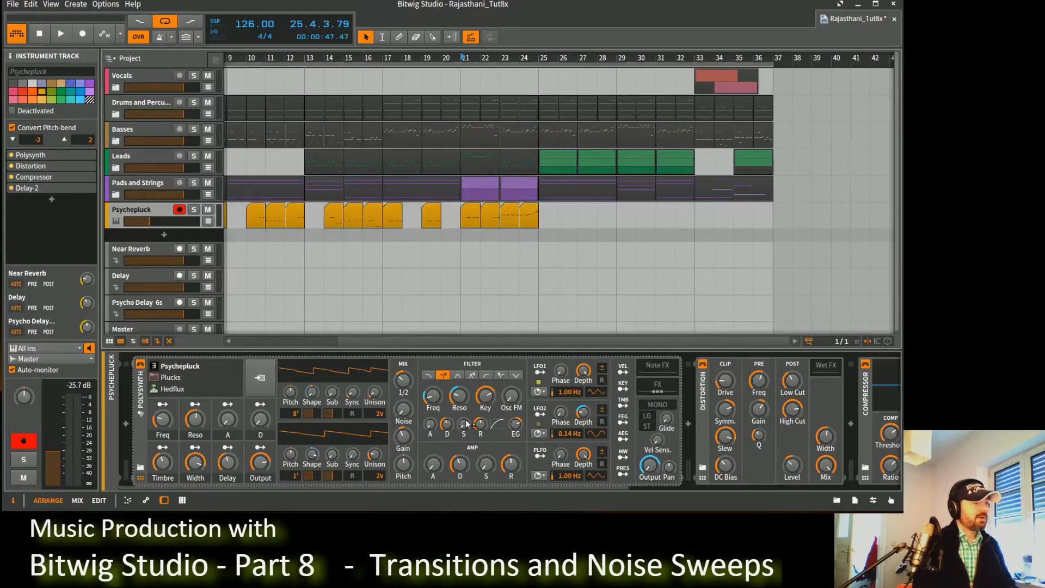
{"action": "left_click", "coordinate": [165, 236]}
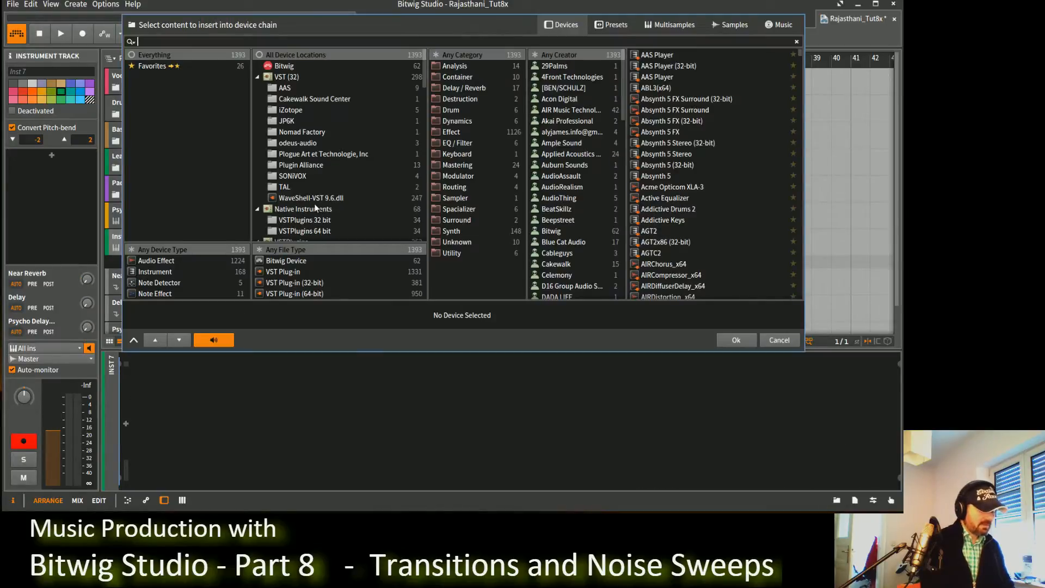
{"action": "type", "text": "fm"}
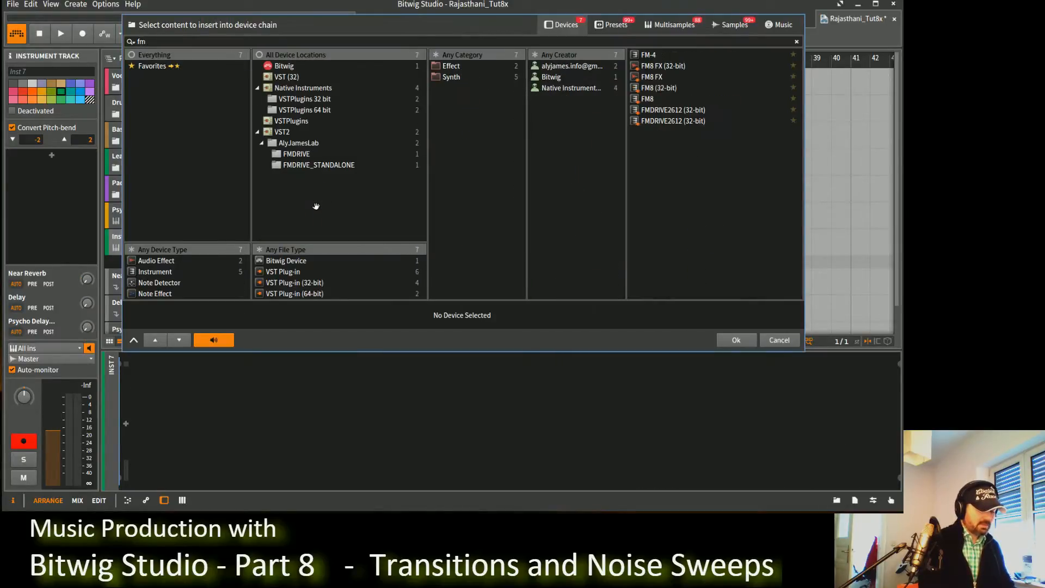
{"action": "type", "text": "-4"}
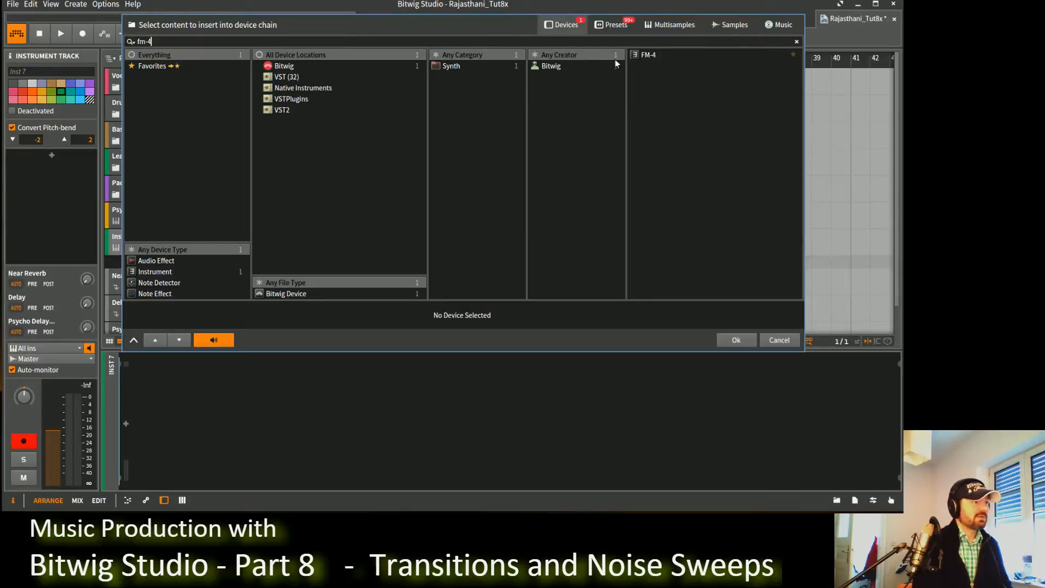
{"action": "double_click", "coordinate": [657, 57]}
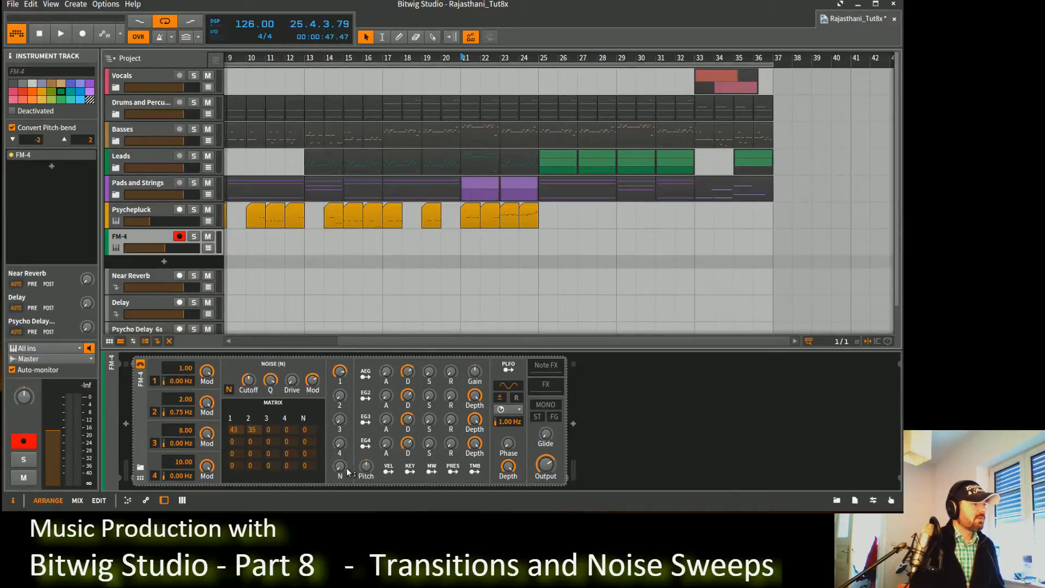
Make the FM-4 output noise only by raising the N level and zeroing operator 1, and raise the noise cutoff.
{"action": "left_click_drag", "start_coordinate": [339, 472], "coordinate": [340, 466]}
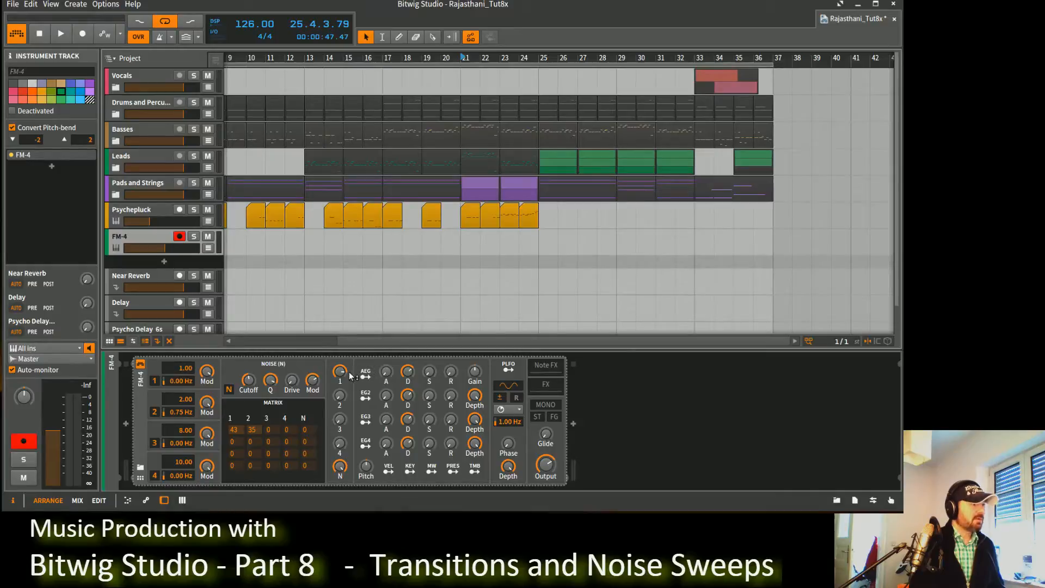
{"action": "left_click_drag", "start_coordinate": [342, 373], "coordinate": [343, 402]}
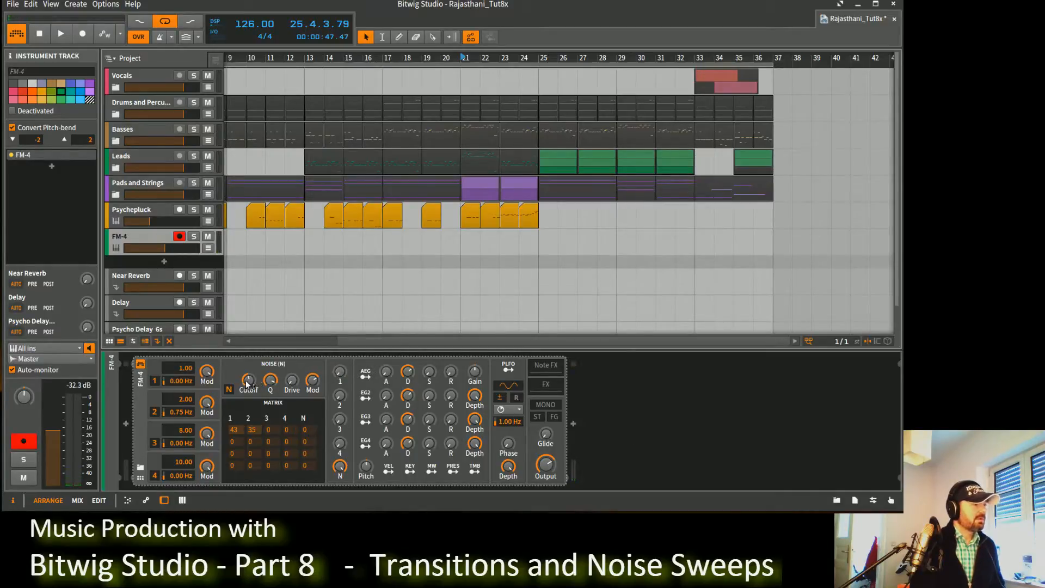
{"action": "mouse_move", "coordinate": [249, 381]}
{"action": "left_mouse_down"}
{"action": "mouse_move", "coordinate": [267, 396]}
{"action": "mouse_move", "coordinate": [271, 371]}
{"action": "mouse_move", "coordinate": [252, 381]}
{"action": "left_mouse_up"}
{"action": "left_click_drag", "start_coordinate": [249, 380], "coordinate": [278, 397]}
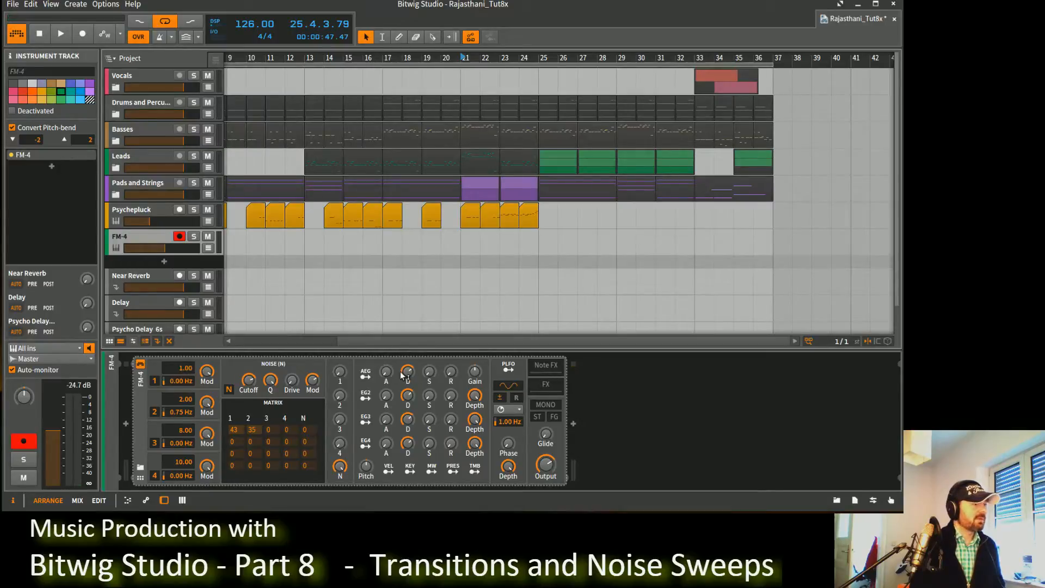
Set the FM-4's AEG to zero decay, full sustain and 38% release, and cut the matrix's first-row amounts to 1 and 0.
{"action": "left_click_drag", "start_coordinate": [414, 371], "coordinate": [414, 430]}
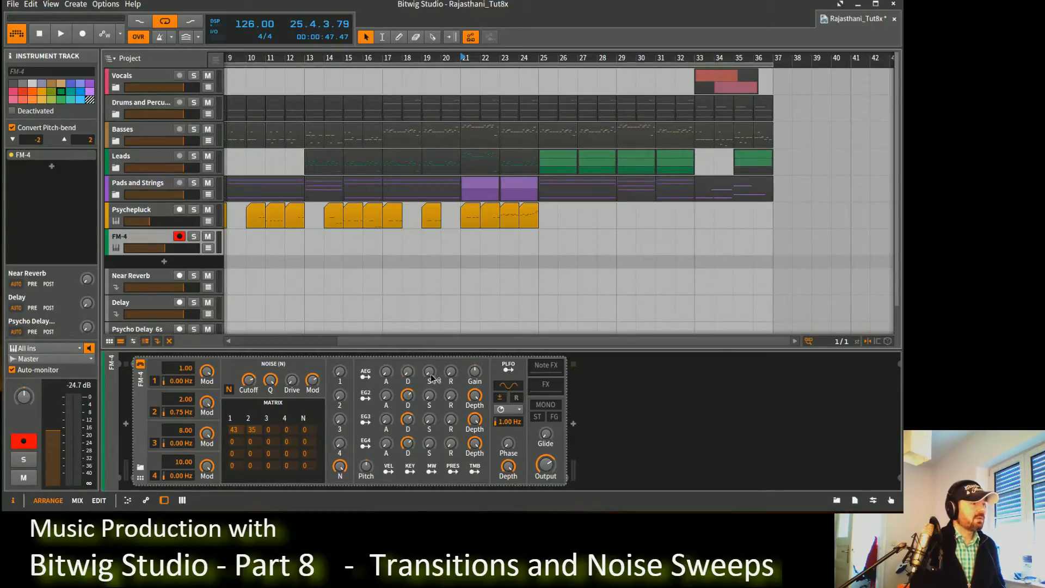
{"action": "left_click_drag", "start_coordinate": [430, 376], "coordinate": [430, 326]}
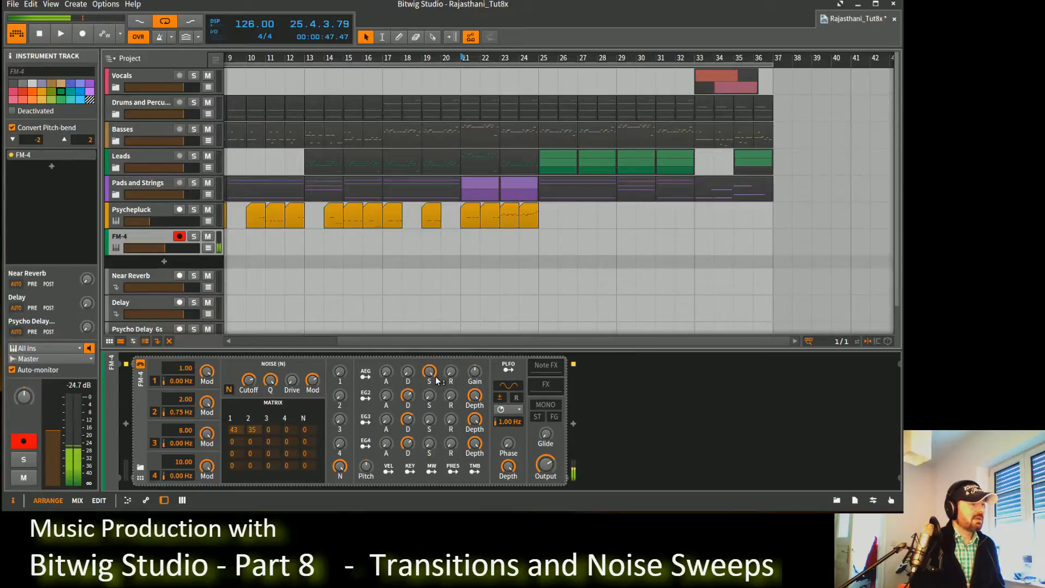
{"action": "mouse_move", "coordinate": [467, 406]}
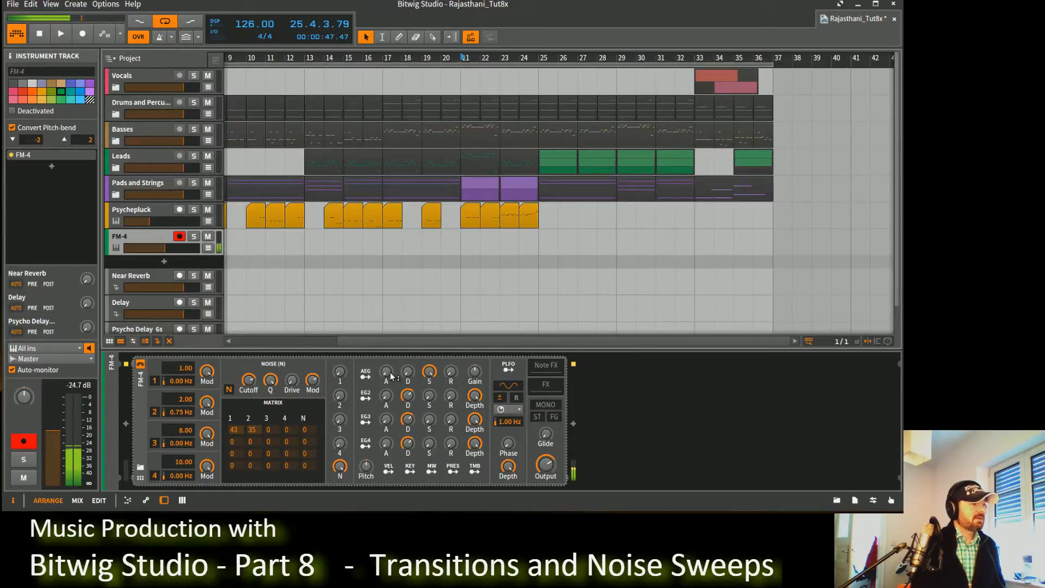
{"action": "left_click_drag", "start_coordinate": [391, 373], "coordinate": [450, 360]}
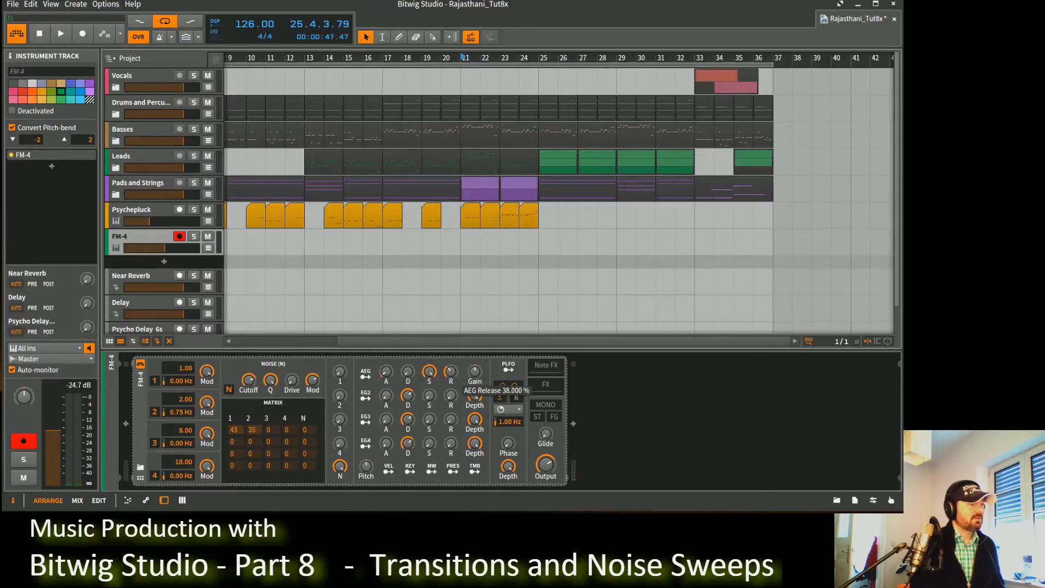
{"action": "mouse_move", "coordinate": [451, 374]}
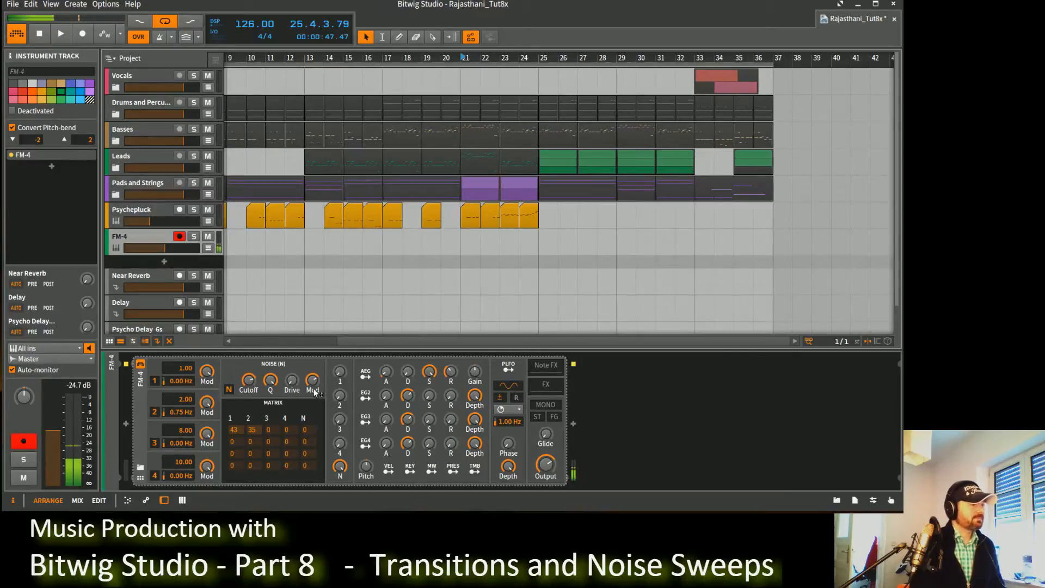
{"action": "left_click_drag", "start_coordinate": [234, 434], "coordinate": [238, 495]}
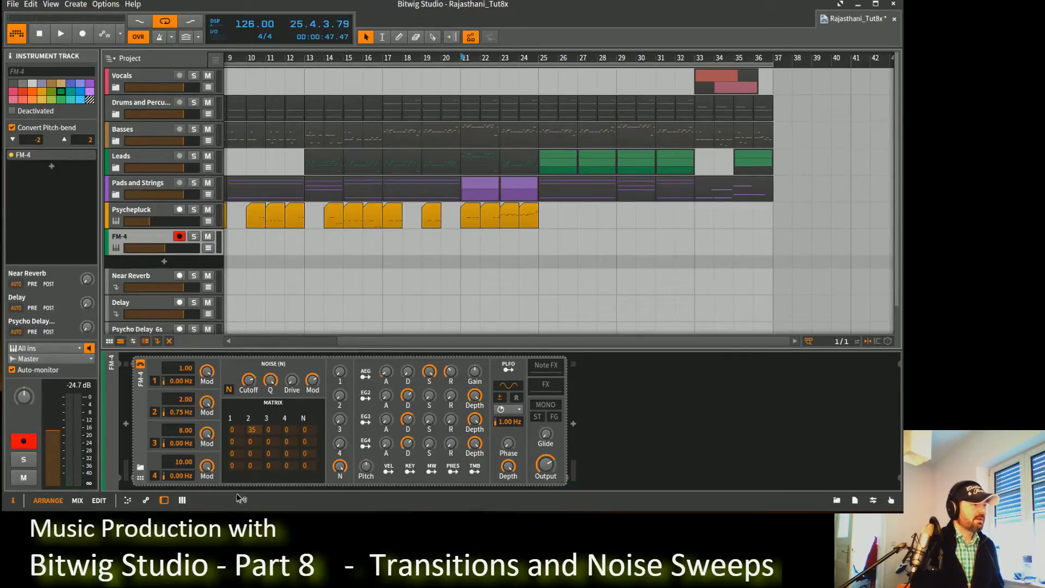
{"action": "left_click_drag", "start_coordinate": [252, 439], "coordinate": [254, 492]}
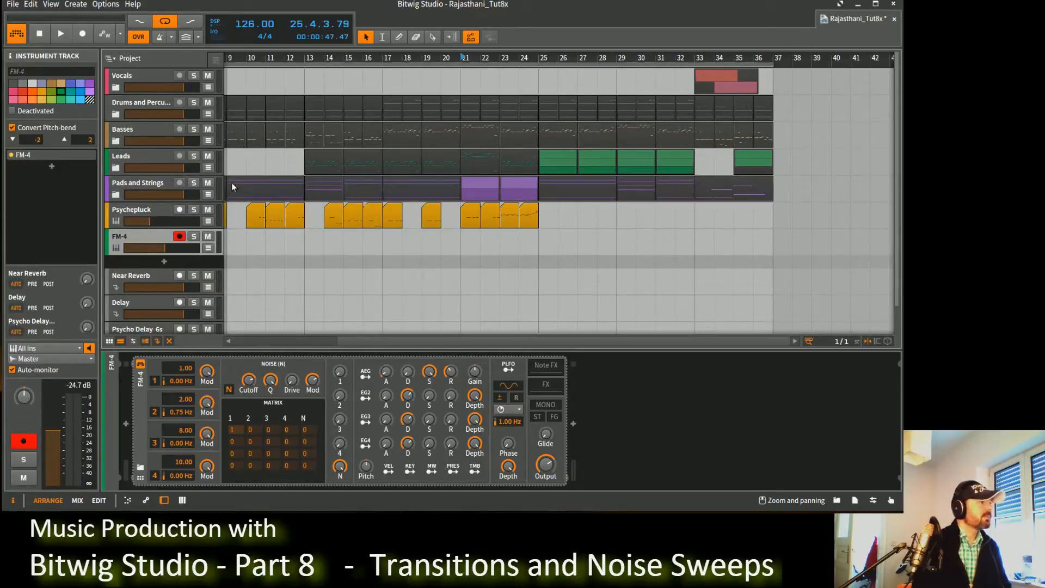
Create an empty one-bar clip at bar 21 on the FM-4 track.
{"action": "left_click", "coordinate": [465, 252]}
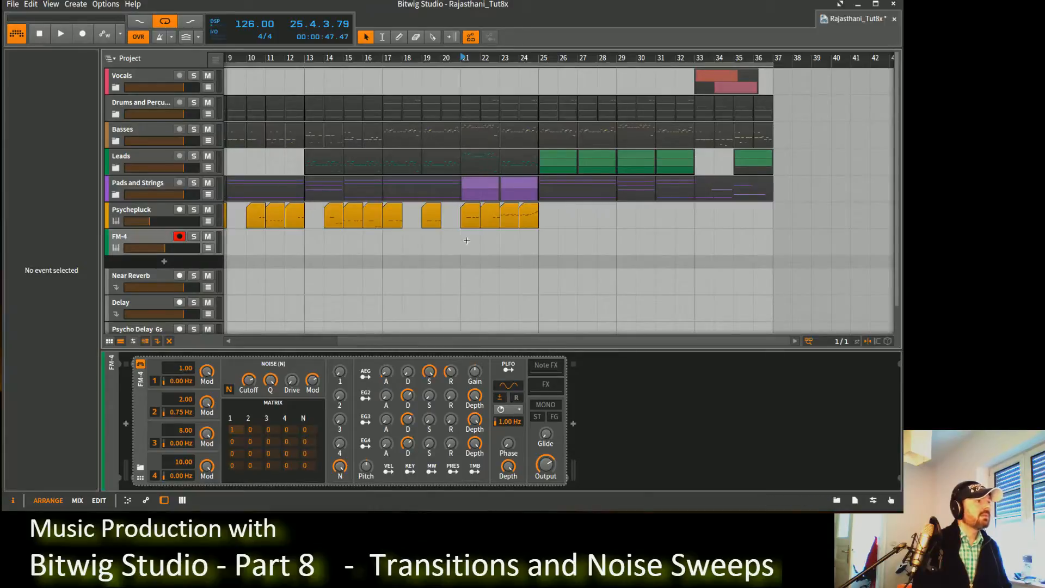
{"action": "double_click", "coordinate": [467, 251]}
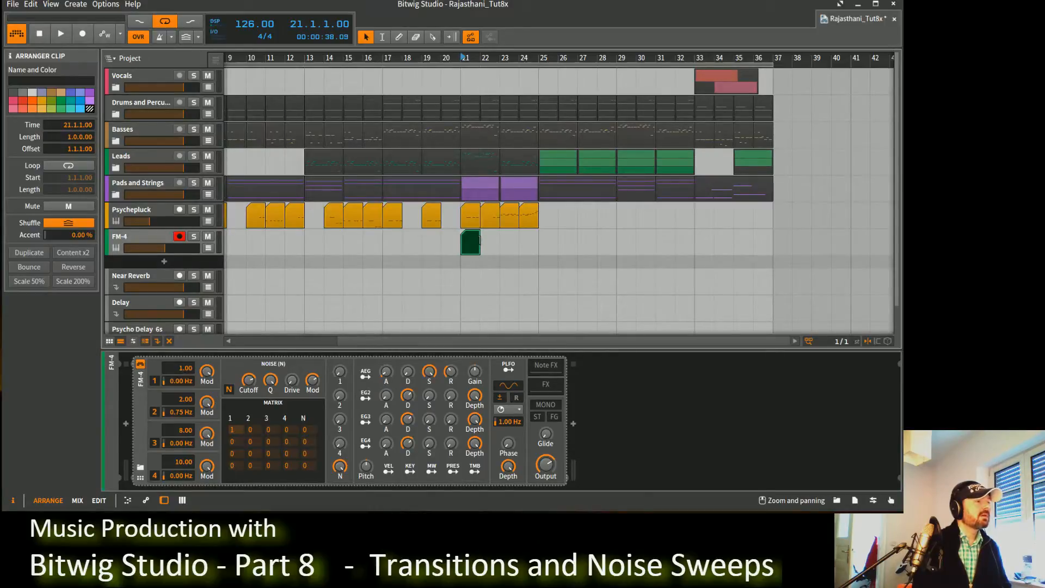
Extend the FM-4 clip at bar 21 to four bars and fill it with one sustained C4 note.
{"action": "left_click_drag", "start_coordinate": [480, 240], "coordinate": [536, 240]}
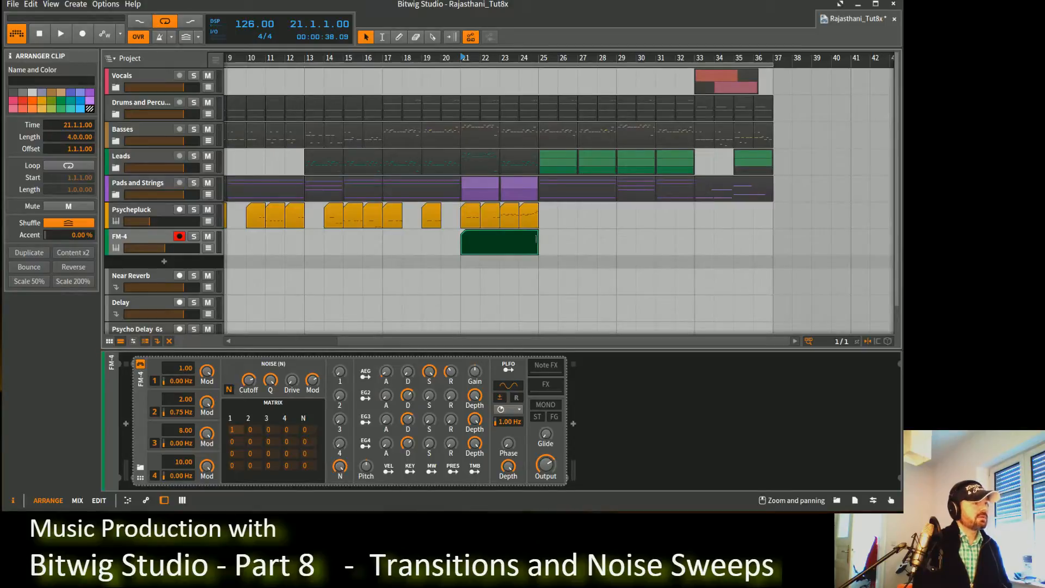
{"action": "double_click", "coordinate": [496, 244]}
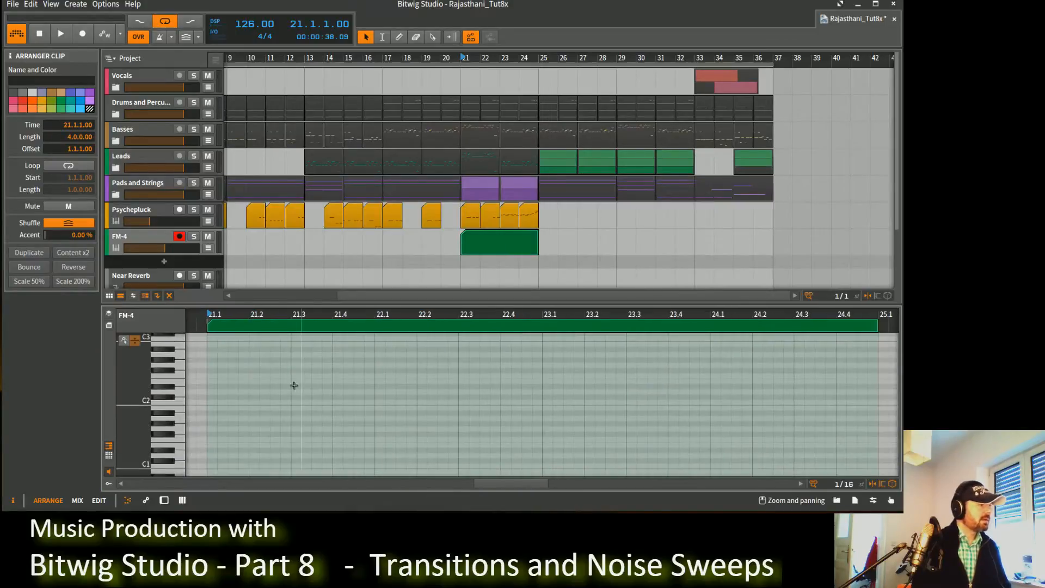
{"action": "scroll", "coordinate": [219, 373], "scroll_direction": "up", "scroll_amount": 3}
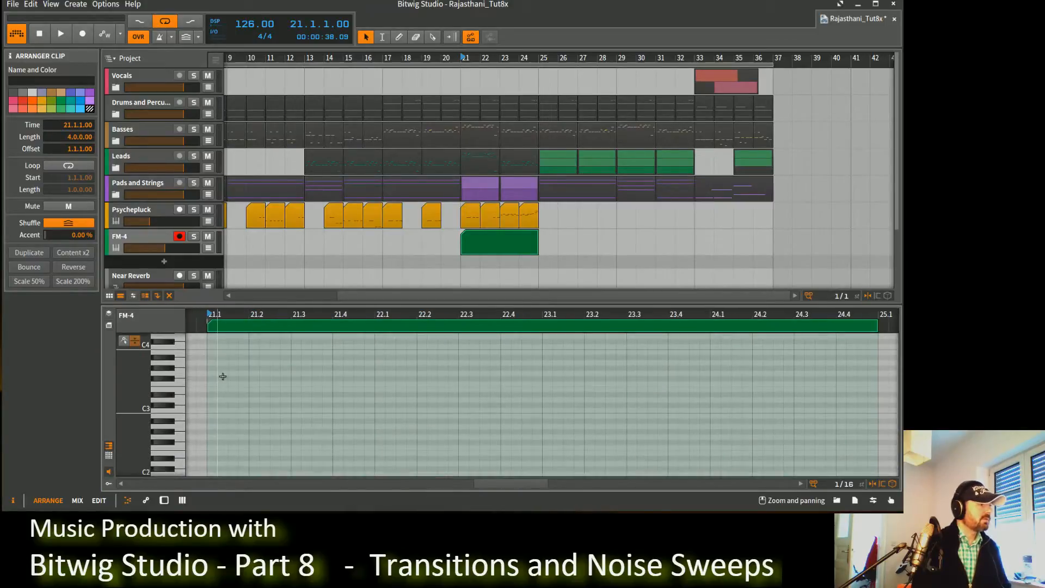
{"action": "double_click", "coordinate": [213, 347]}
{"action": "scroll", "coordinate": [214, 381], "scroll_direction": "up", "scroll_amount": 3}
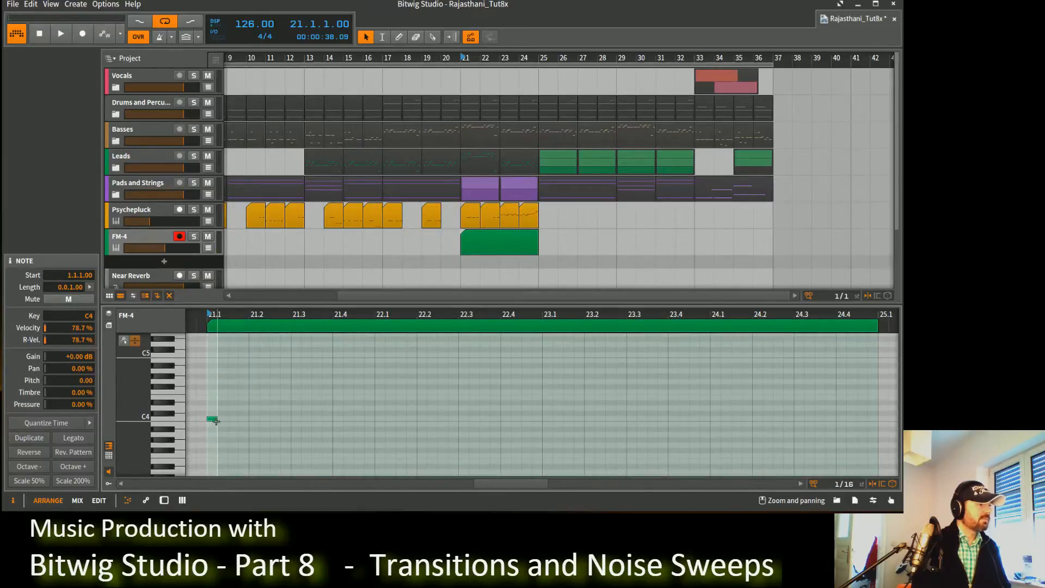
{"action": "left_click_drag", "start_coordinate": [217, 419], "coordinate": [852, 428]}
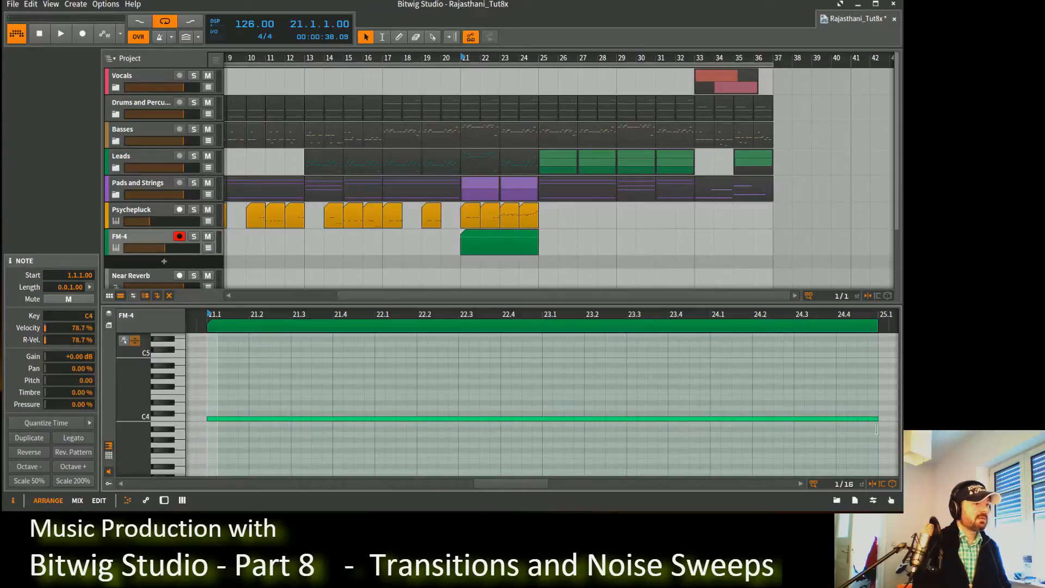
Audition the FM-4 noise at different pitches and in the arrangement from bar 21.
{"action": "left_click", "coordinate": [178, 393]}
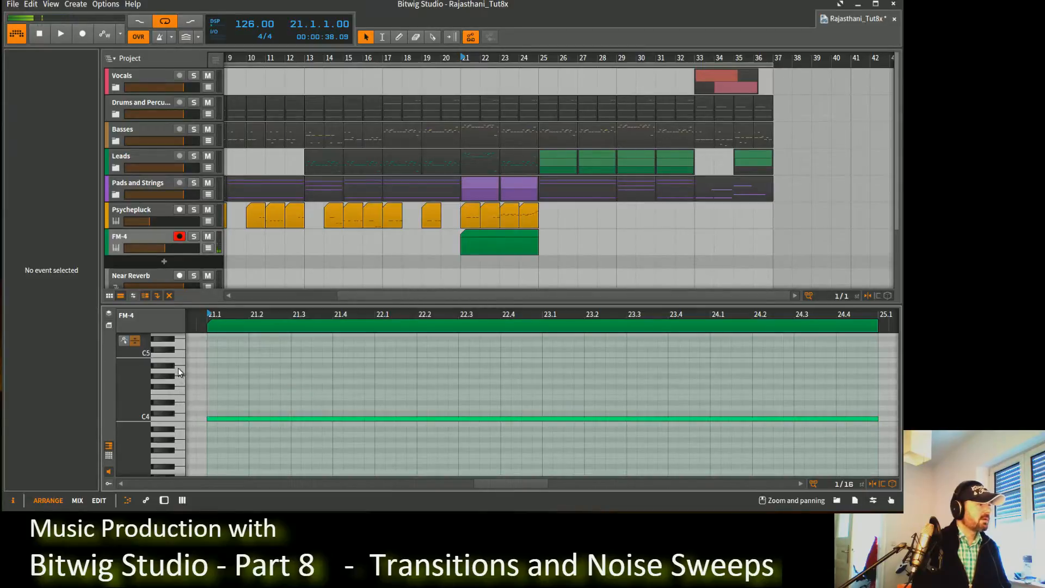
{"action": "left_click", "coordinate": [179, 462]}
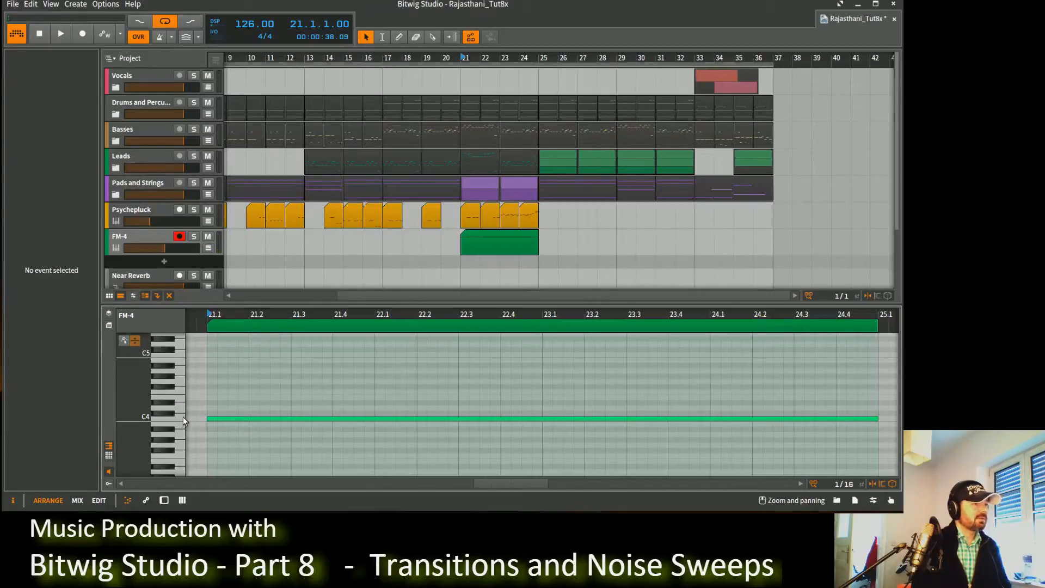
{"action": "key", "text": "space"}
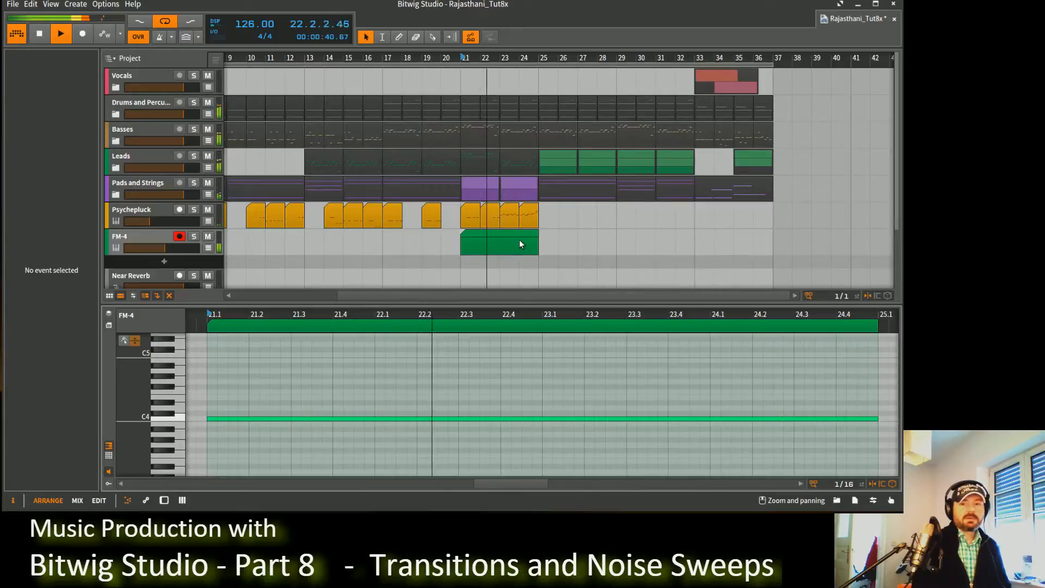
{"action": "key", "text": "space"}
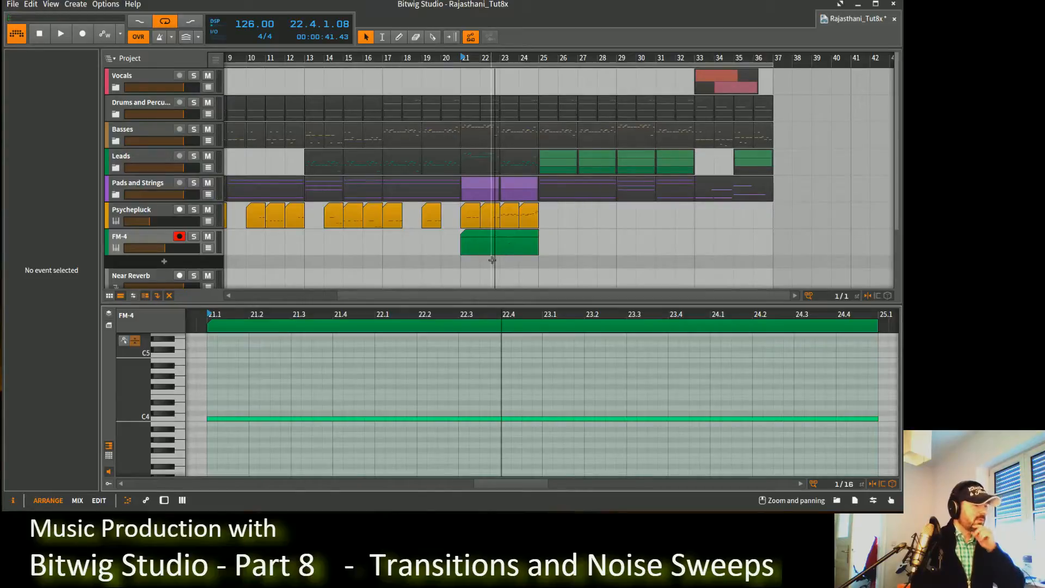
Show the FM-4's macros, lower the noise Q, and map the first macro to the noise cutoff with an amount of -120.4.
{"action": "left_click", "coordinate": [164, 238]}
{"action": "key", "text": "d"}
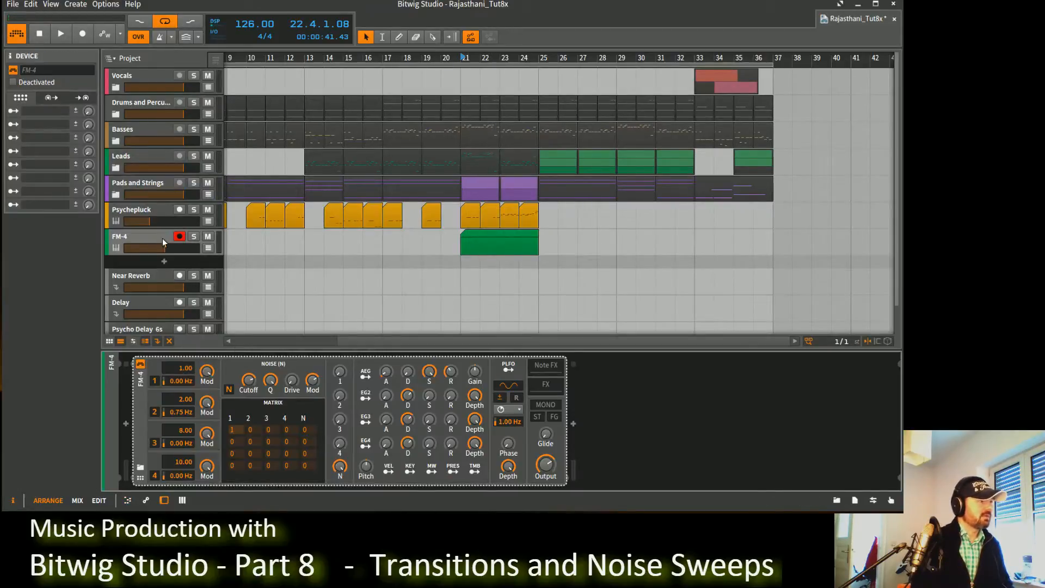
{"action": "left_click", "coordinate": [140, 479]}
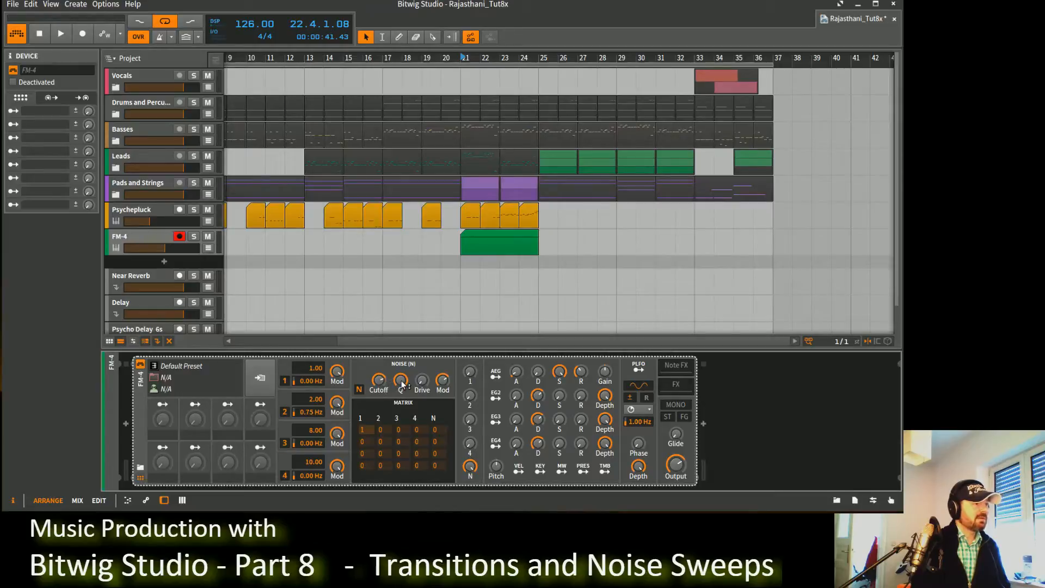
{"action": "left_click_drag", "start_coordinate": [403, 384], "coordinate": [403, 382]}
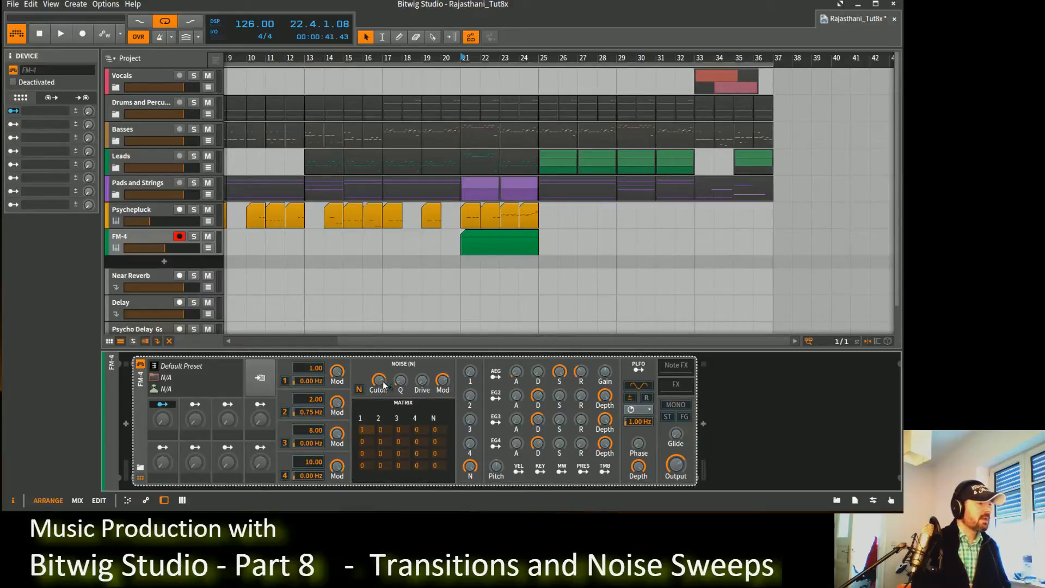
{"action": "left_click_drag", "start_coordinate": [383, 381], "coordinate": [383, 405]}
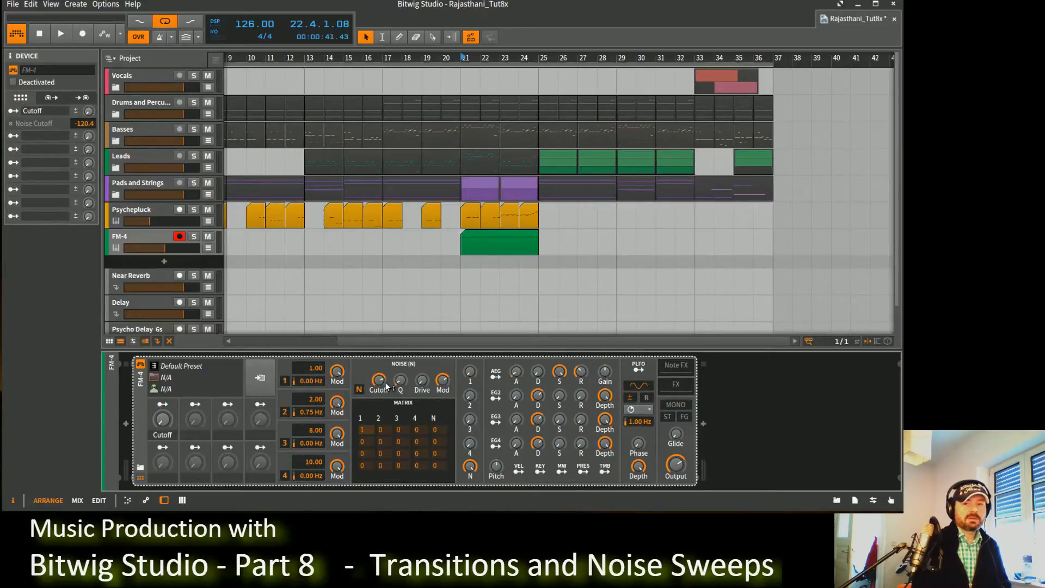
Solo the FM-4 track and audition sweeps of the Cutoff macro during playback, returning the macro to zero.
{"action": "key", "text": "space"}
{"action": "left_click_drag", "start_coordinate": [162, 419], "coordinate": [162, 396]}
{"action": "key", "text": "space"}
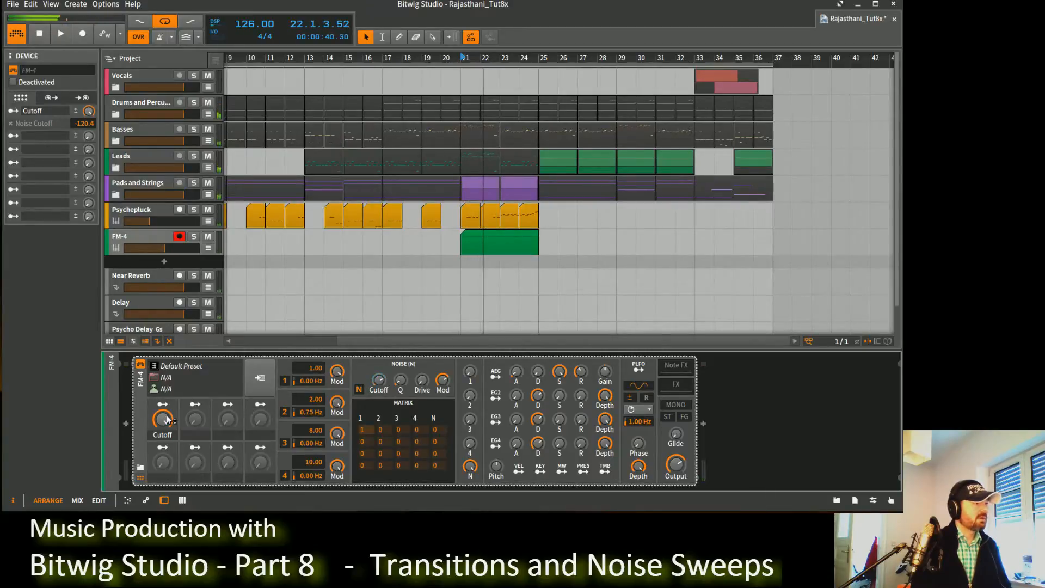
{"action": "left_click", "coordinate": [194, 236]}
{"action": "key", "text": "space"}
{"action": "left_click_drag", "start_coordinate": [162, 419], "coordinate": [163, 474]}
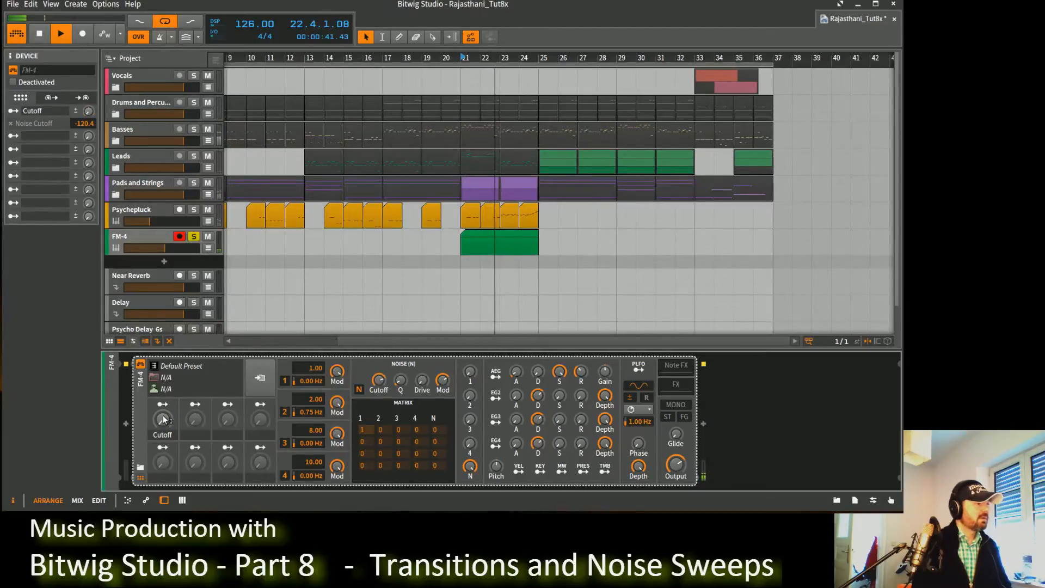
{"action": "key", "text": "space"}
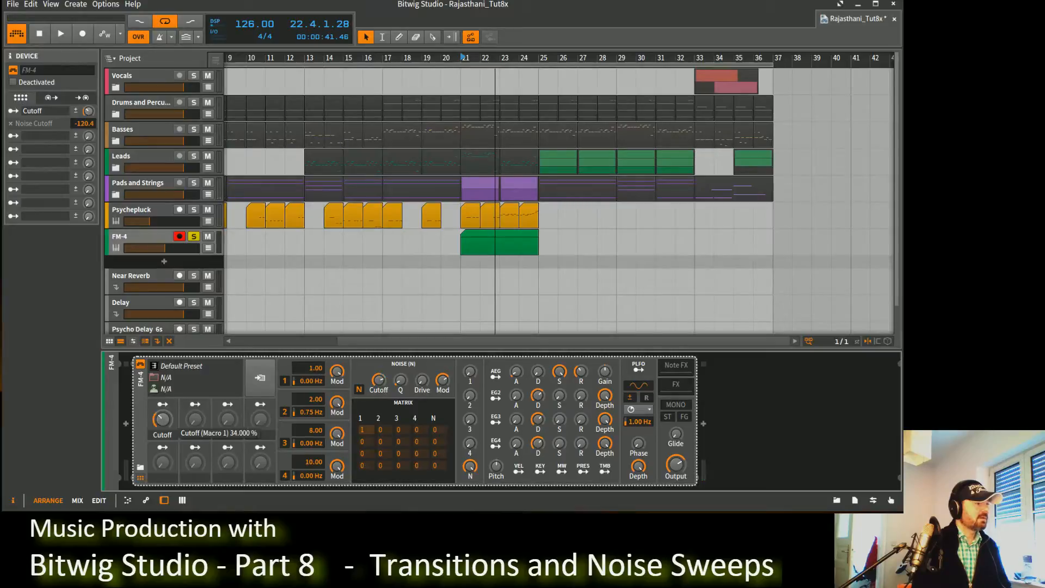
{"action": "mouse_move", "coordinate": [166, 423]}
{"action": "left_mouse_down"}
{"action": "mouse_move", "coordinate": [166, 441]}
{"action": "mouse_move", "coordinate": [165, 381]}
{"action": "mouse_move", "coordinate": [169, 423]}
{"action": "left_mouse_up"}
{"action": "key", "text": "space"}
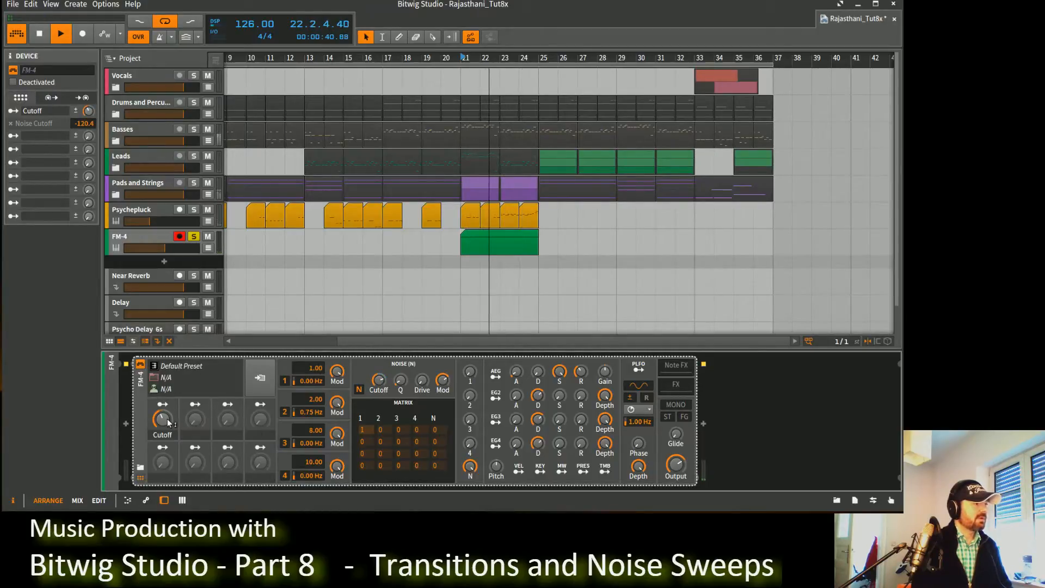
{"action": "key", "text": "space"}
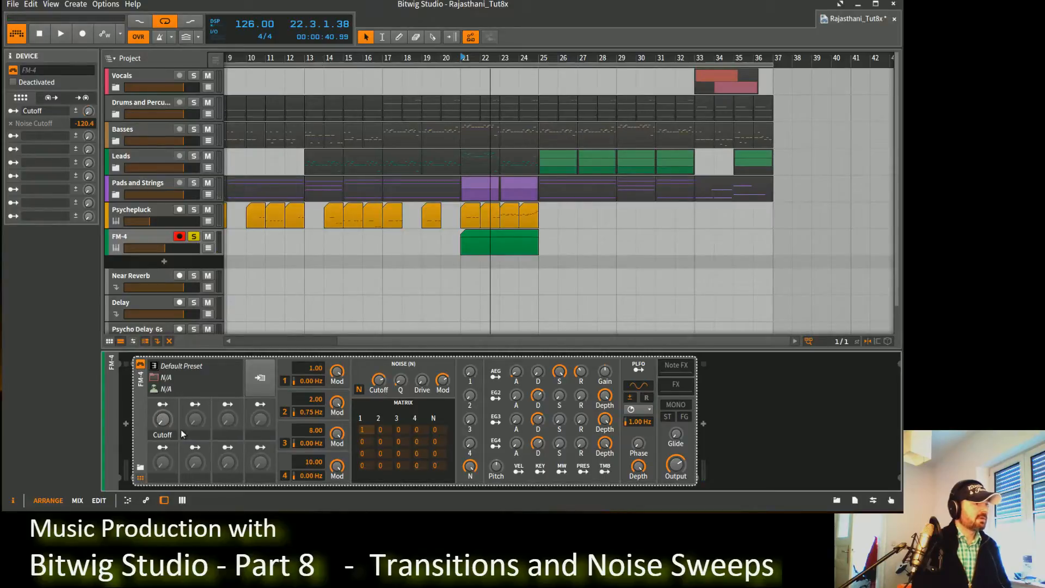
{"action": "key", "text": "space"}
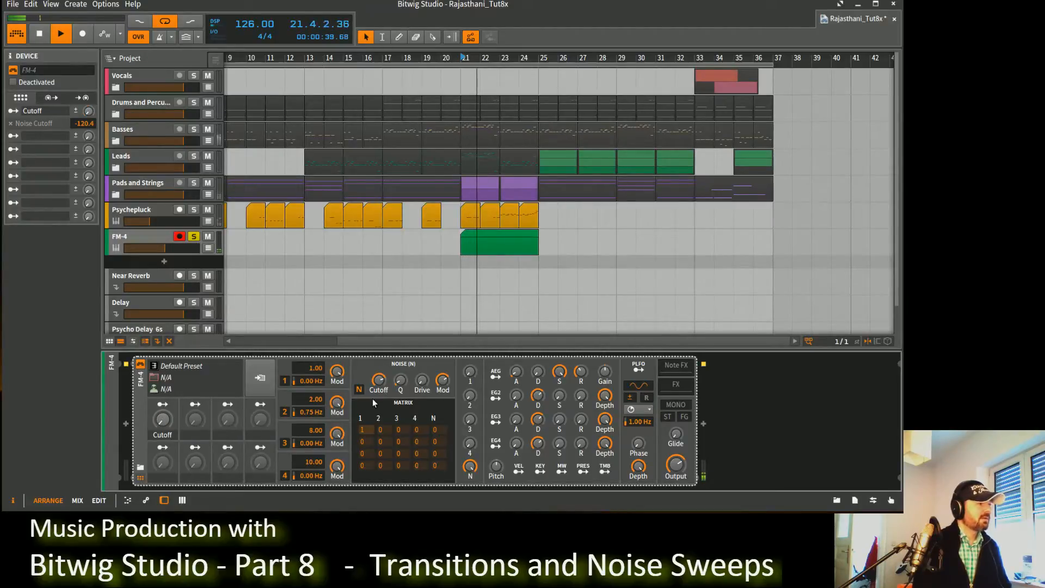
{"action": "key", "text": "space"}
Set the Cutoff macro's modulation of the noise cutoff to -74.00.
{"action": "left_click", "coordinate": [162, 404]}
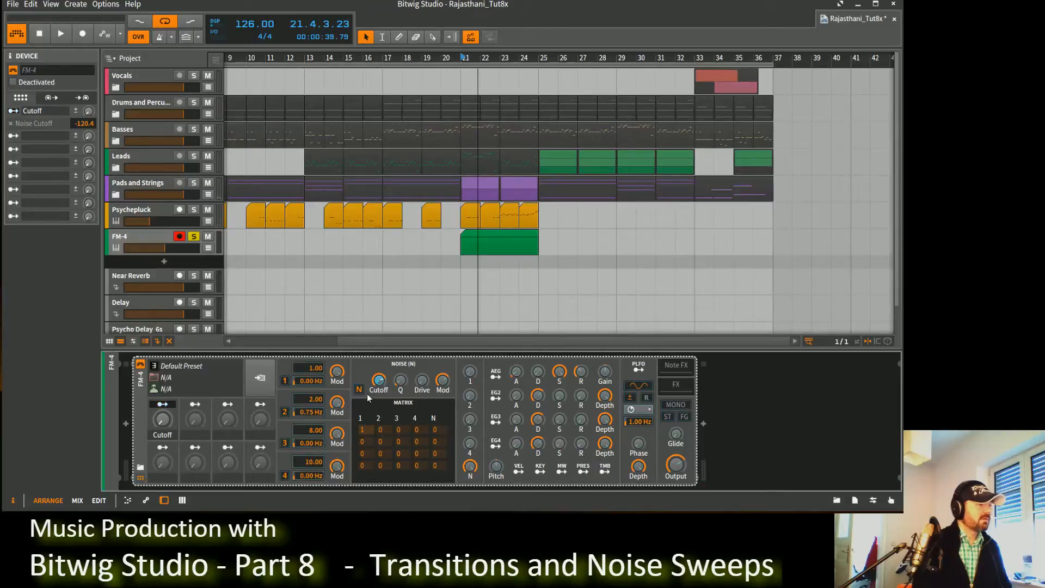
{"action": "left_click_drag", "start_coordinate": [379, 379], "coordinate": [379, 370]}
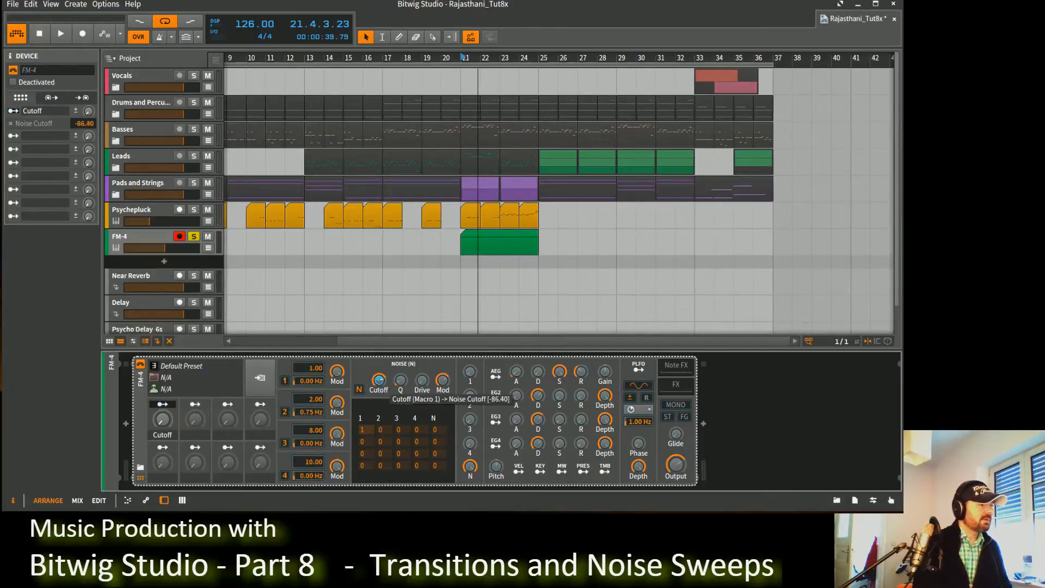
{"action": "left_click", "coordinate": [163, 405]}
Audition the adjusted filter range by sweeping the Cutoff macro from zero to full and back during playback.
{"action": "key", "text": "space"}
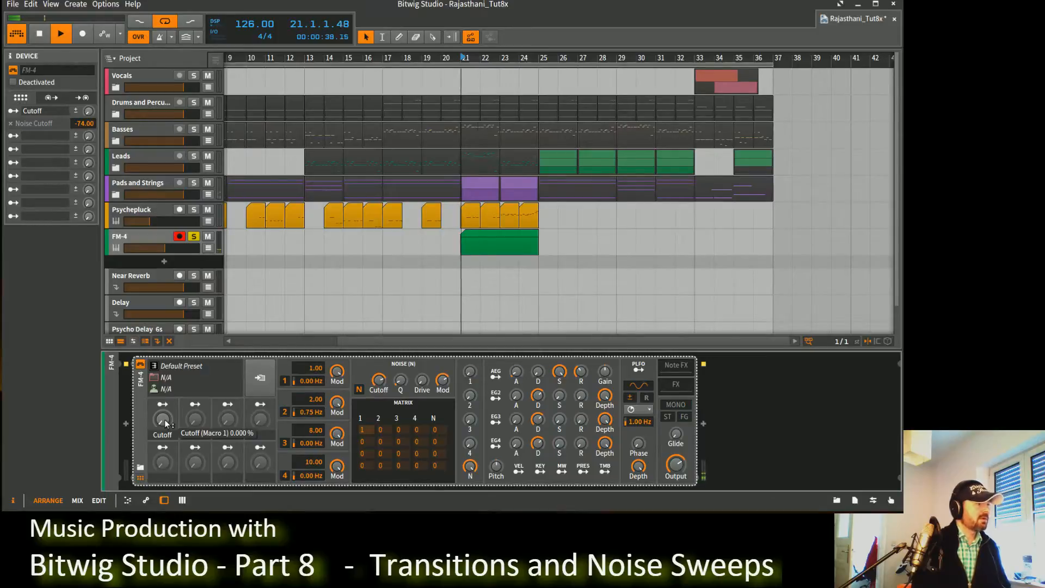
{"action": "left_click_drag", "start_coordinate": [165, 423], "coordinate": [165, 375]}
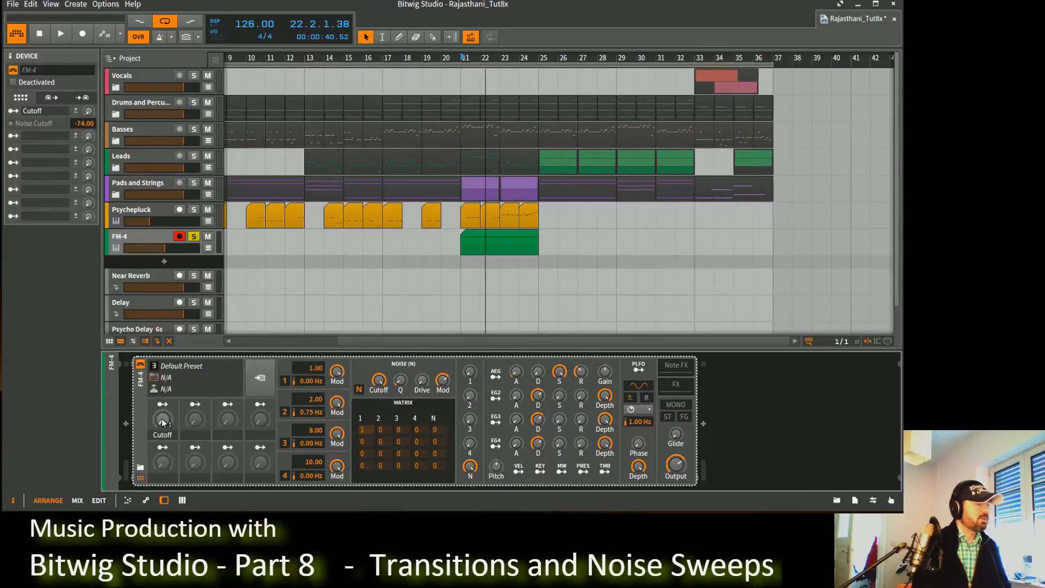
{"action": "key", "text": "space"}
{"action": "left_click_drag", "start_coordinate": [162, 423], "coordinate": [162, 384]}
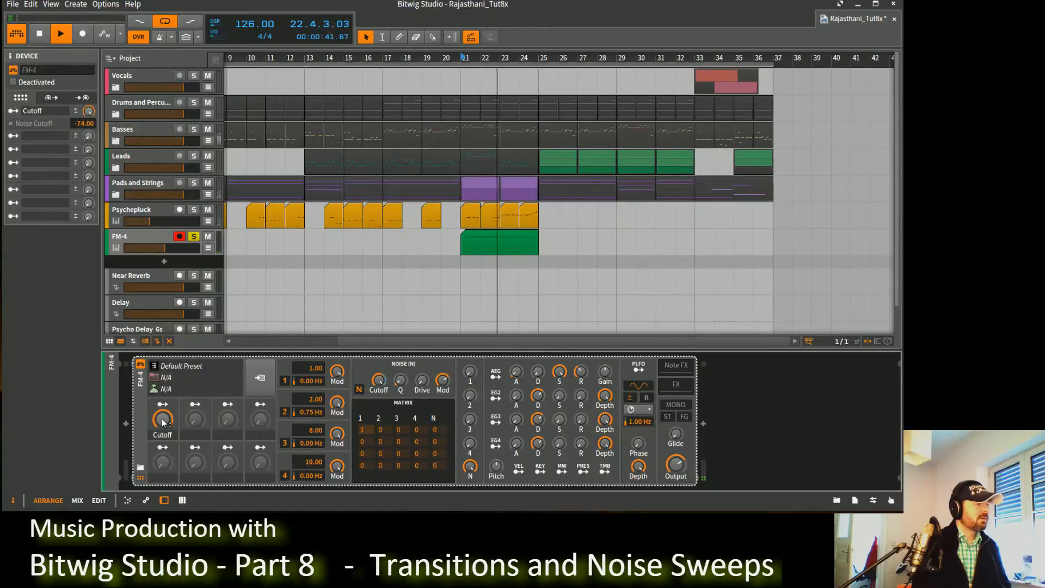
{"action": "key", "text": "space"}
{"action": "key", "text": "space"}
{"action": "left_click_drag", "start_coordinate": [164, 422], "coordinate": [164, 433]}
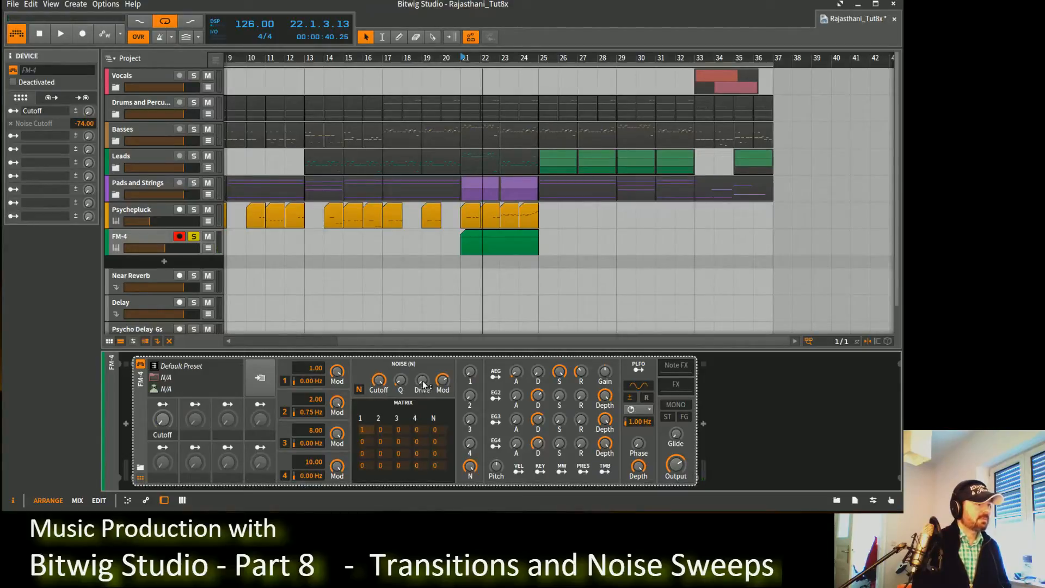
Set the FM-4's noise drive slightly above zero while auditioning the soloed clip.
{"action": "key", "text": "space"}
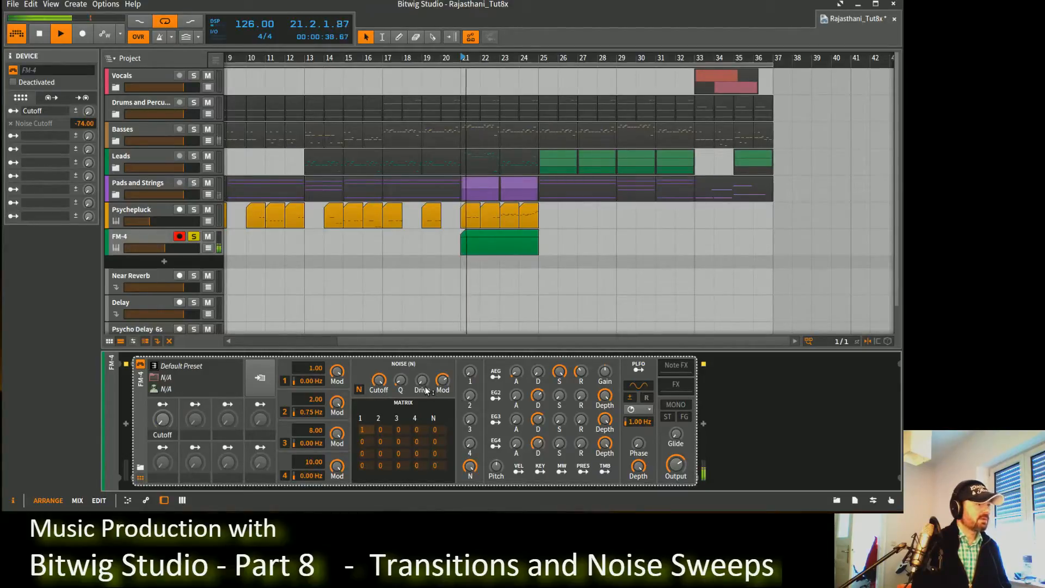
{"action": "mouse_move", "coordinate": [422, 380]}
{"action": "left_mouse_down"}
{"action": "mouse_move", "coordinate": [422, 364]}
{"action": "mouse_move", "coordinate": [423, 393]}
{"action": "left_mouse_up"}
{"action": "key", "text": "space"}
{"action": "key", "text": "space"}
{"action": "key", "text": "space"}
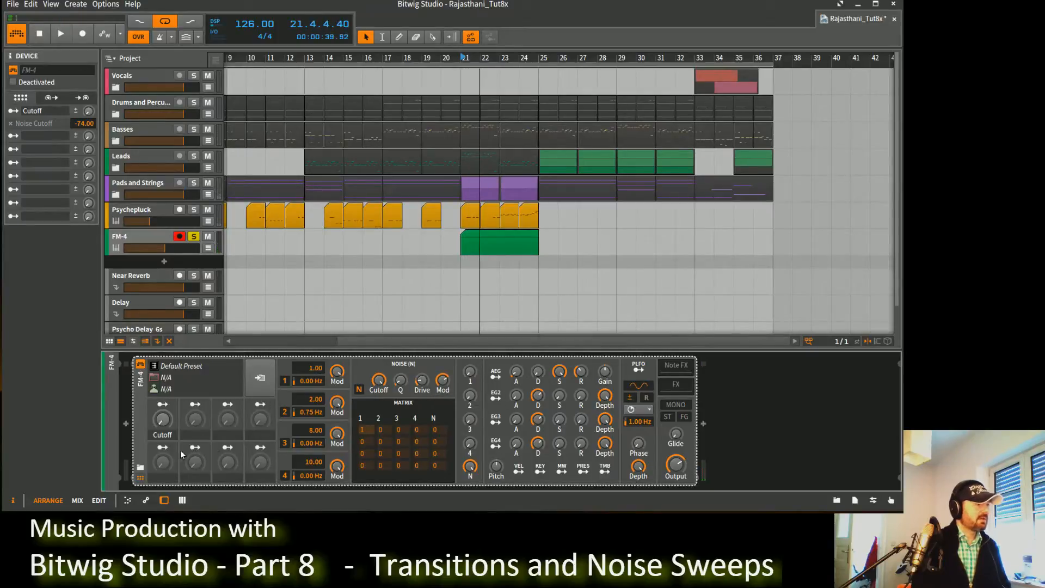
Map the second macro to the FM-4's noise Q with a modulation amount of 0.710.
{"action": "mouse_move", "coordinate": [322, 429]}
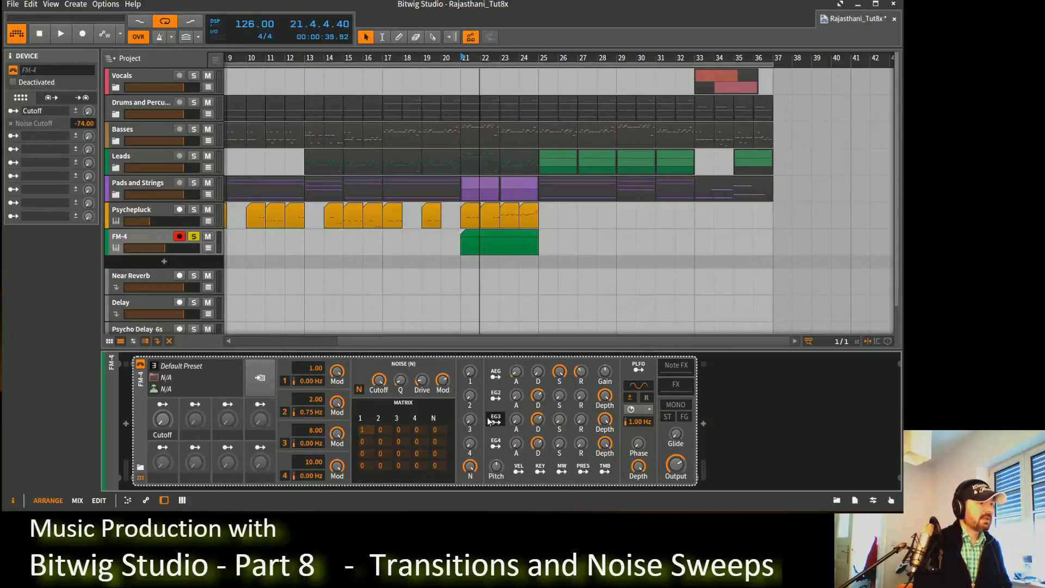
{"action": "left_click", "coordinate": [196, 404]}
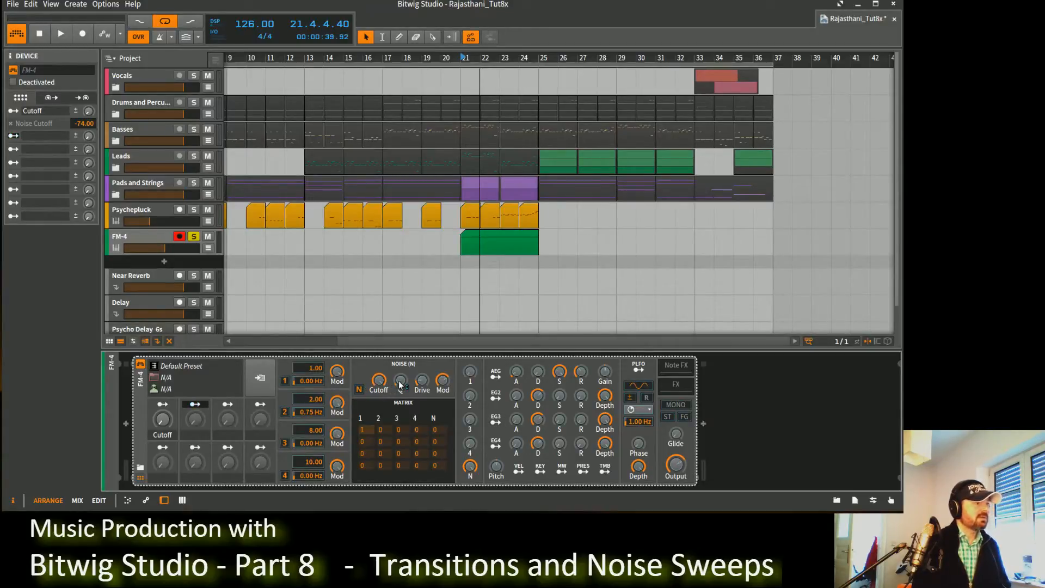
{"action": "left_click_drag", "start_coordinate": [401, 385], "coordinate": [400, 381]}
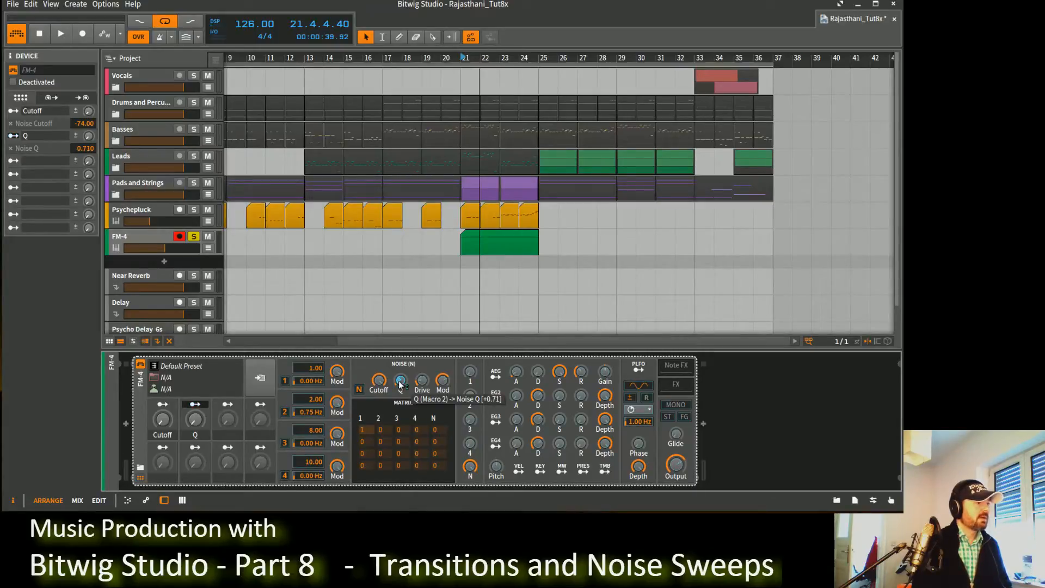
{"action": "left_click", "coordinate": [196, 405]}
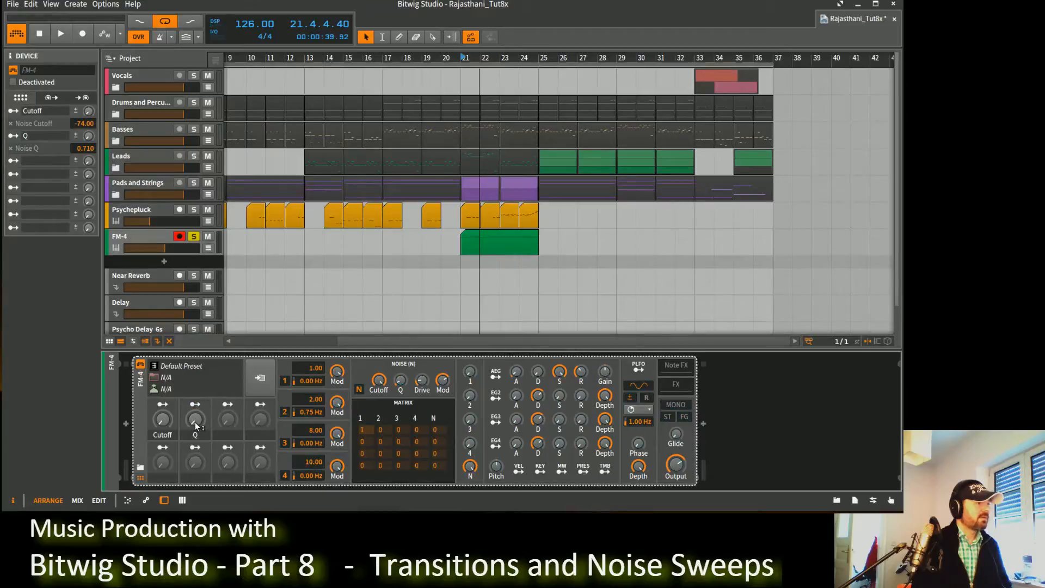
Turn the Q macro to full, audition it, and set its noise Q modulation to 2.010.
{"action": "left_click_drag", "start_coordinate": [196, 425], "coordinate": [196, 364]}
{"action": "key", "text": "space"}
{"action": "key", "text": "space"}
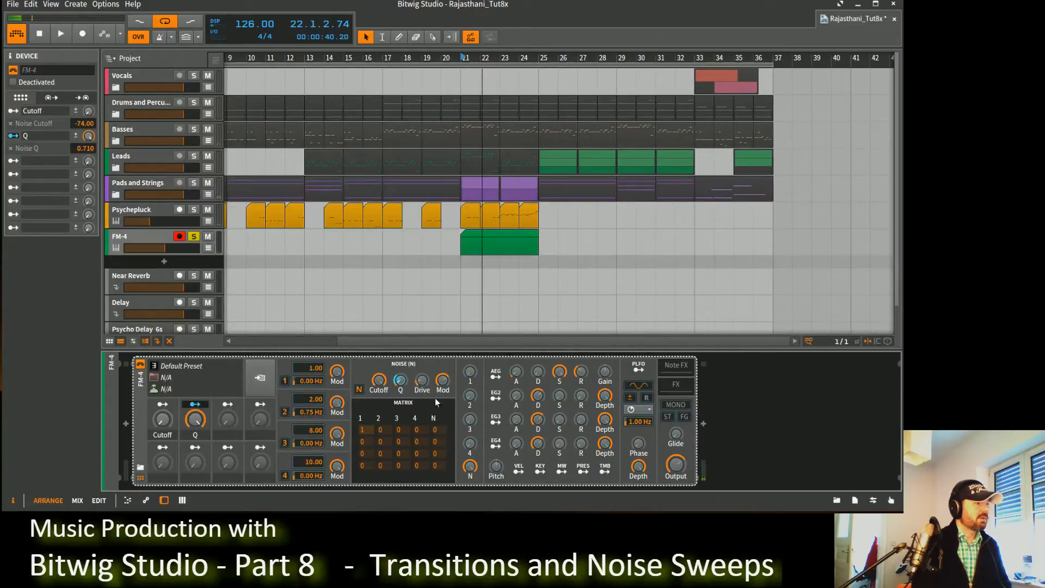
{"action": "left_click_drag", "start_coordinate": [410, 385], "coordinate": [410, 376]}
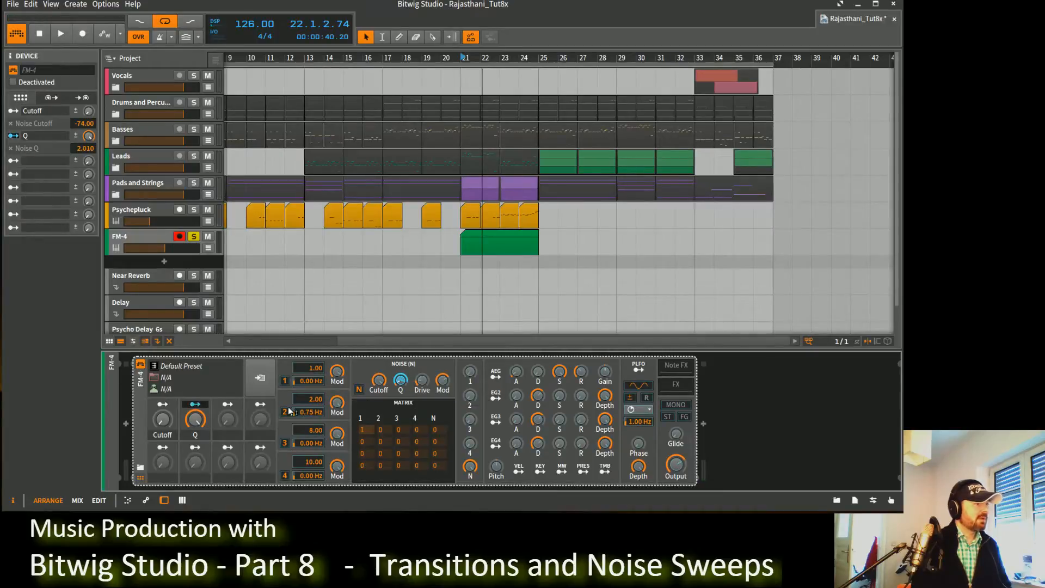
Audition the Cutoff and Q macros together during playback and set the Q macro's modulation of noise Q to 1.650.
{"action": "mouse_move", "coordinate": [197, 420]}
{"action": "left_mouse_down"}
{"action": "mouse_move", "coordinate": [197, 438]}
{"action": "mouse_move", "coordinate": [197, 414]}
{"action": "mouse_move", "coordinate": [164, 419]}
{"action": "mouse_move", "coordinate": [164, 396]}
{"action": "left_mouse_up"}
{"action": "key", "text": "space"}
{"action": "left_click_drag", "start_coordinate": [195, 419], "coordinate": [195, 376]}
{"action": "left_click", "coordinate": [195, 404]}
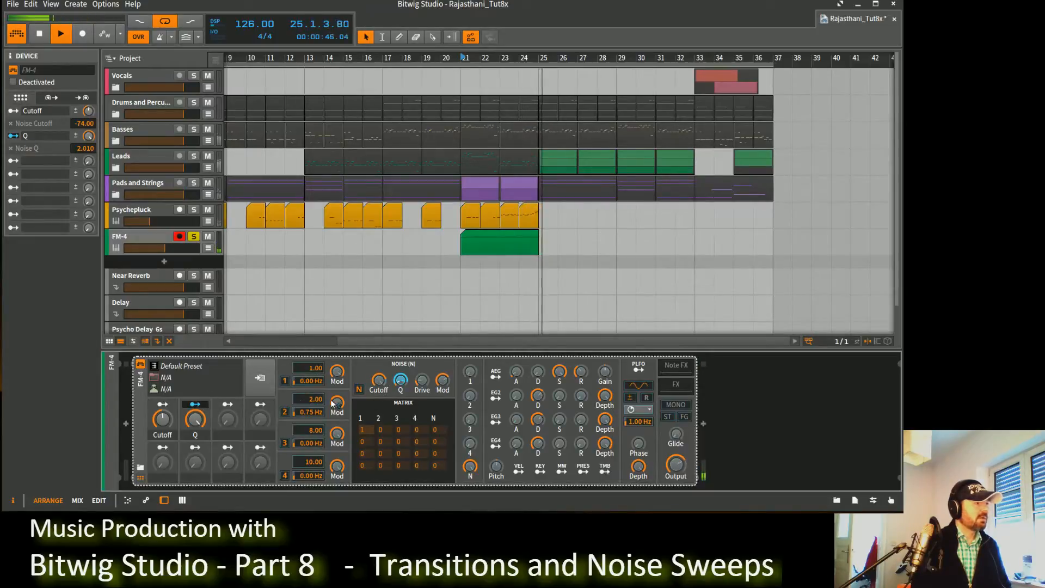
{"action": "key", "text": "space"}
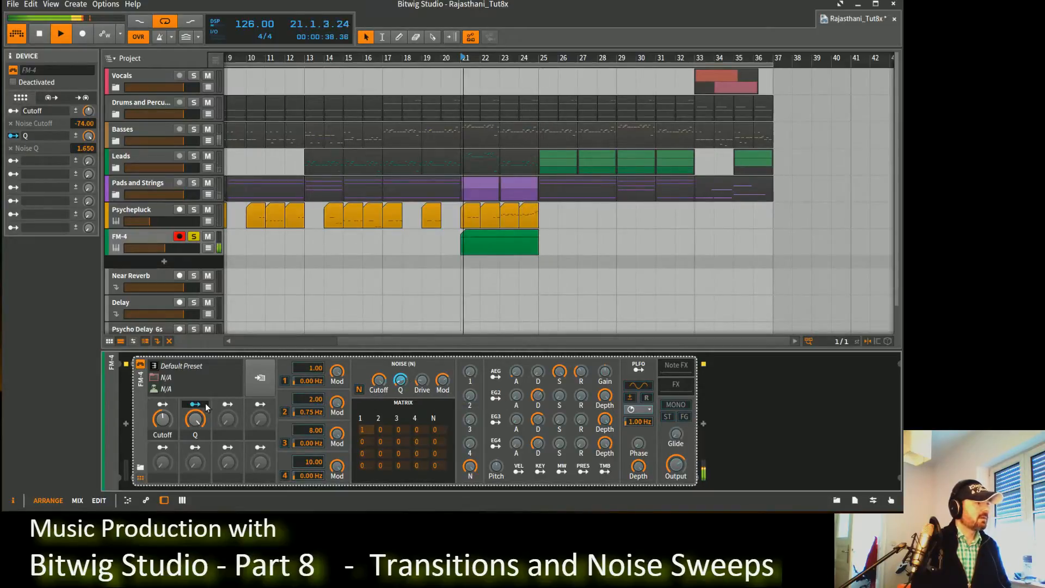
Finish the Q macro mapping, turn the FM-4's Q macro down to zero and stop playback.
{"action": "left_click", "coordinate": [202, 406]}
{"action": "left_click_drag", "start_coordinate": [196, 419], "coordinate": [195, 463]}
{"action": "key", "text": "space"}
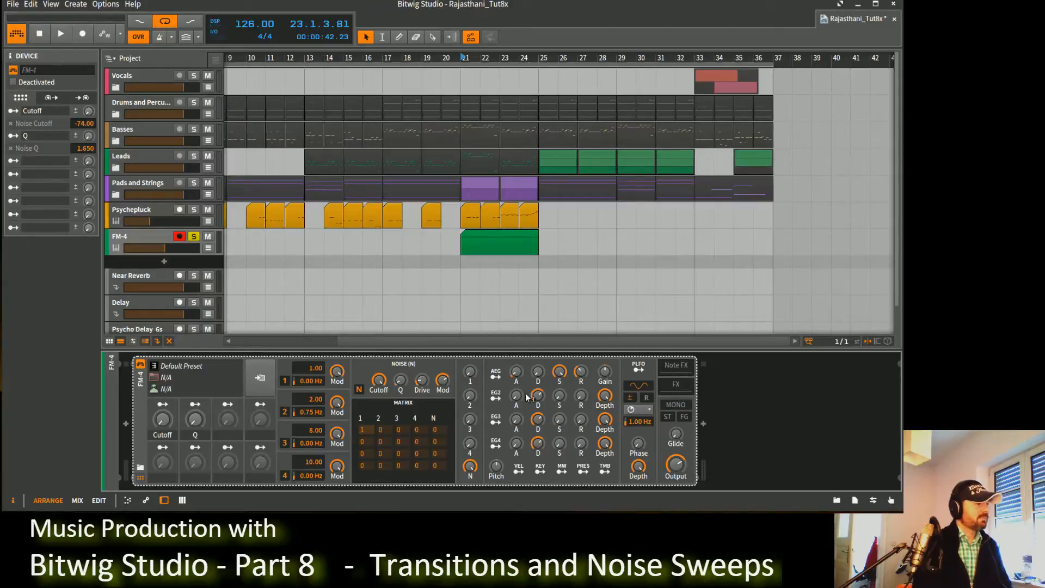
Insert a Chain device before the FM-4, move the FM-4 inside it and show the Chain's macros.
{"action": "left_click", "coordinate": [682, 387]}
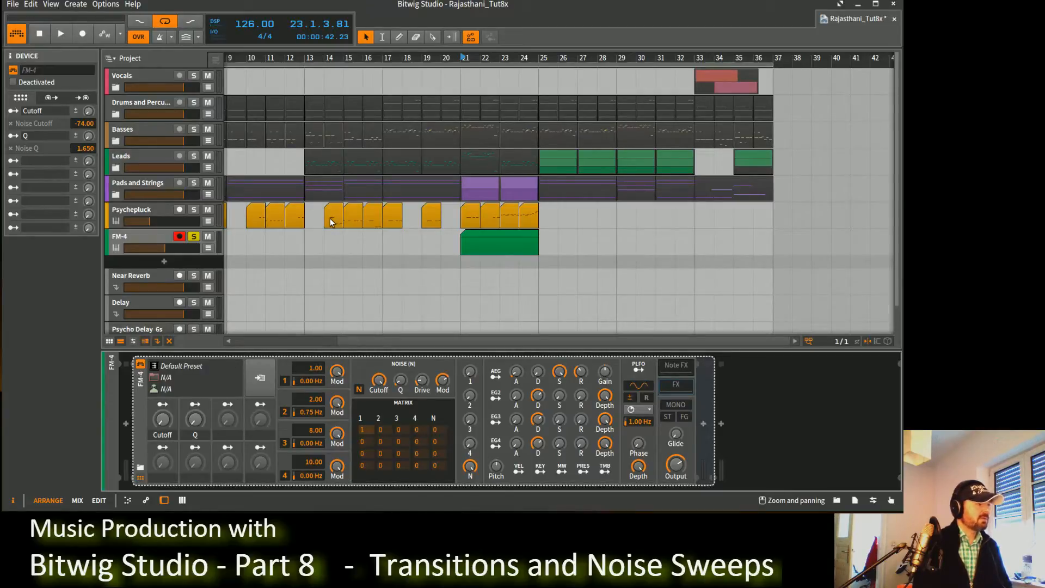
{"action": "left_click", "coordinate": [126, 422]}
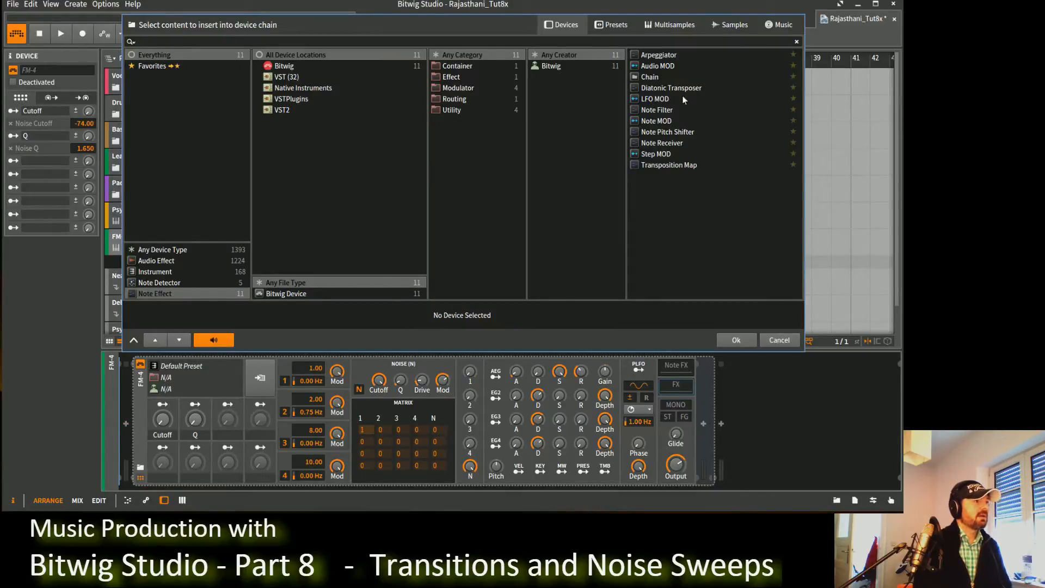
{"action": "left_click", "coordinate": [651, 80]}
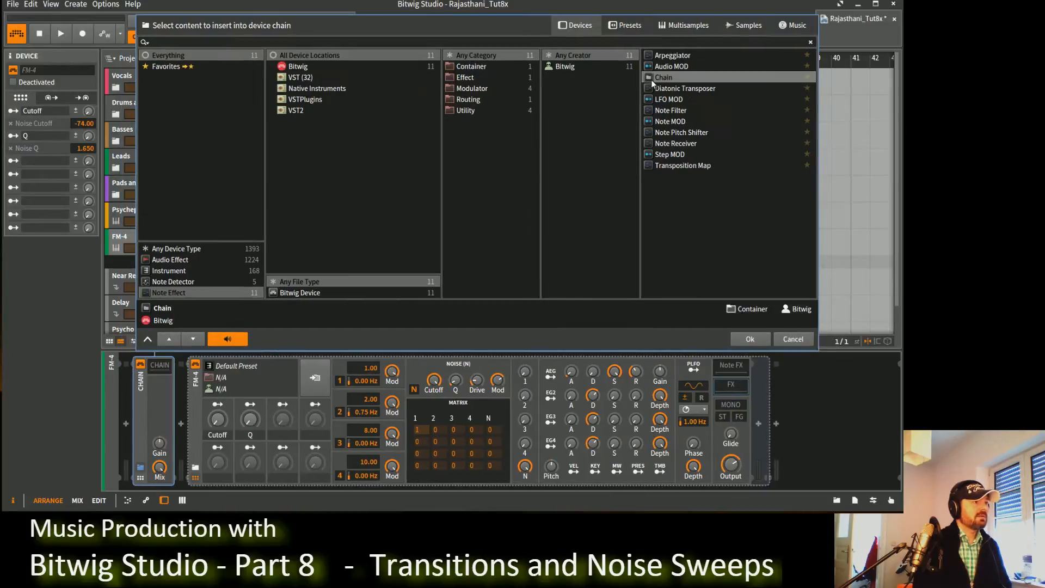
{"action": "left_click", "coordinate": [748, 339]}
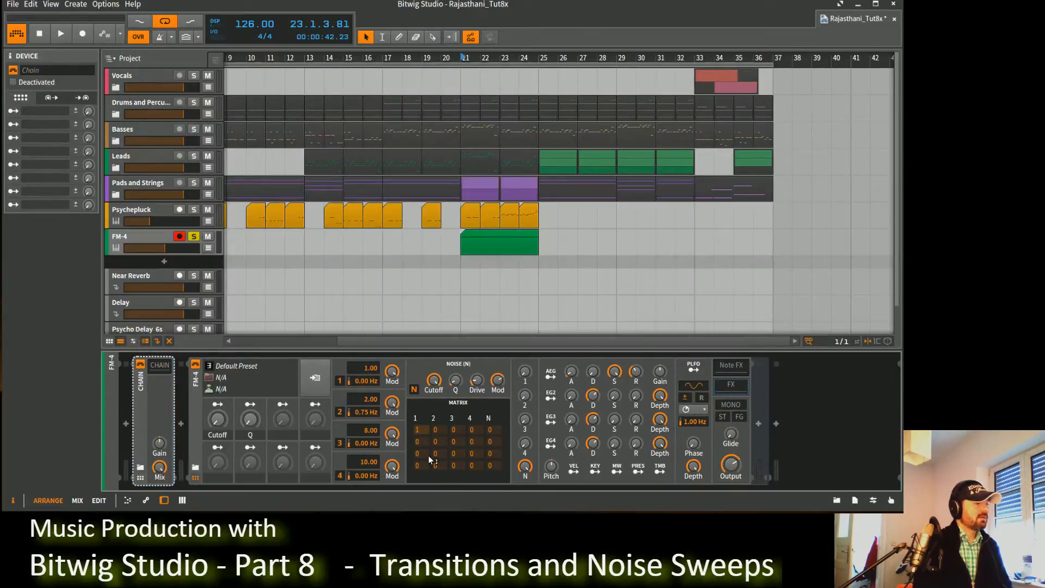
{"action": "left_click_drag", "start_coordinate": [199, 416], "coordinate": [162, 365]}
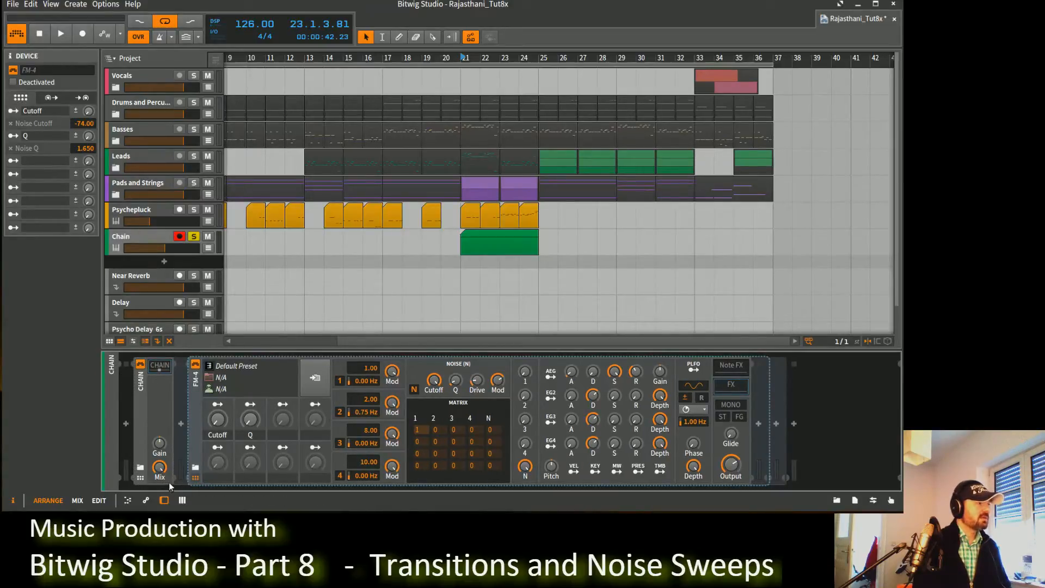
{"action": "left_click", "coordinate": [140, 478]}
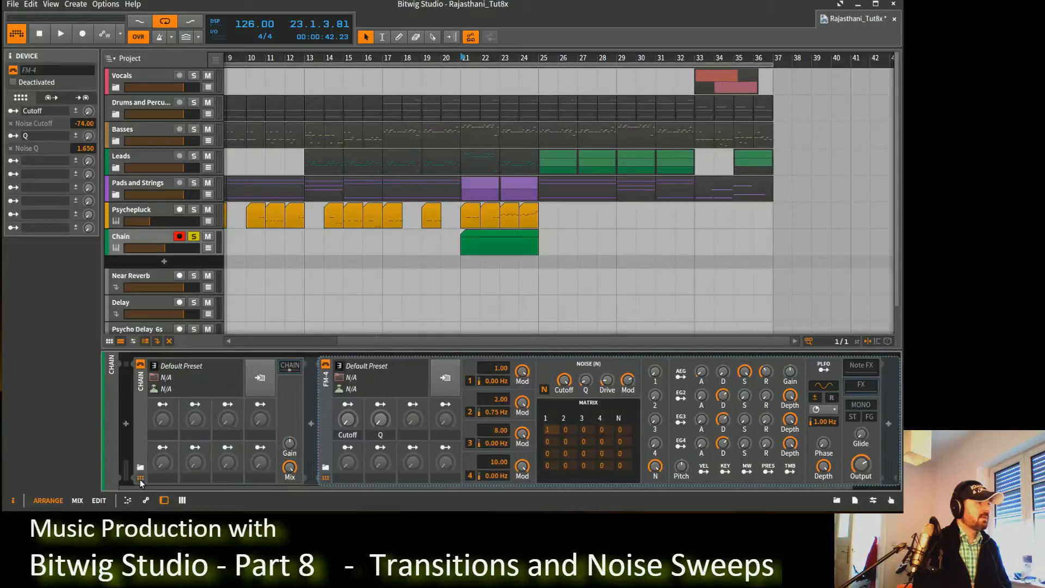
Map the Chain's first macro to the FM-4's Cutoff macro, redoing the modulation amount, and audition it during playback.
{"action": "left_click", "coordinate": [163, 404]}
{"action": "left_click_drag", "start_coordinate": [348, 419], "coordinate": [348, 411]}
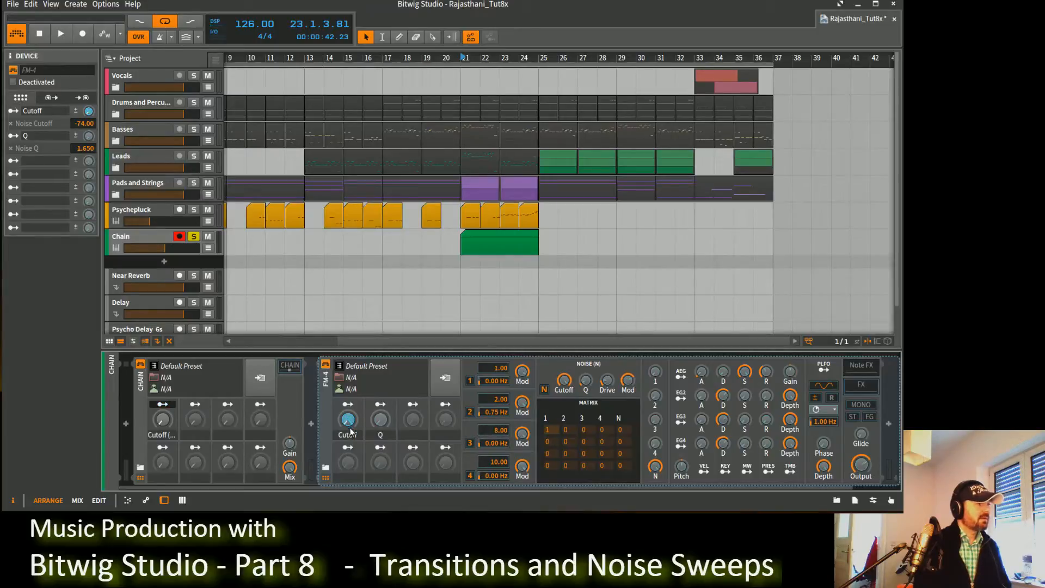
{"action": "left_click_drag", "start_coordinate": [348, 420], "coordinate": [347, 435]}
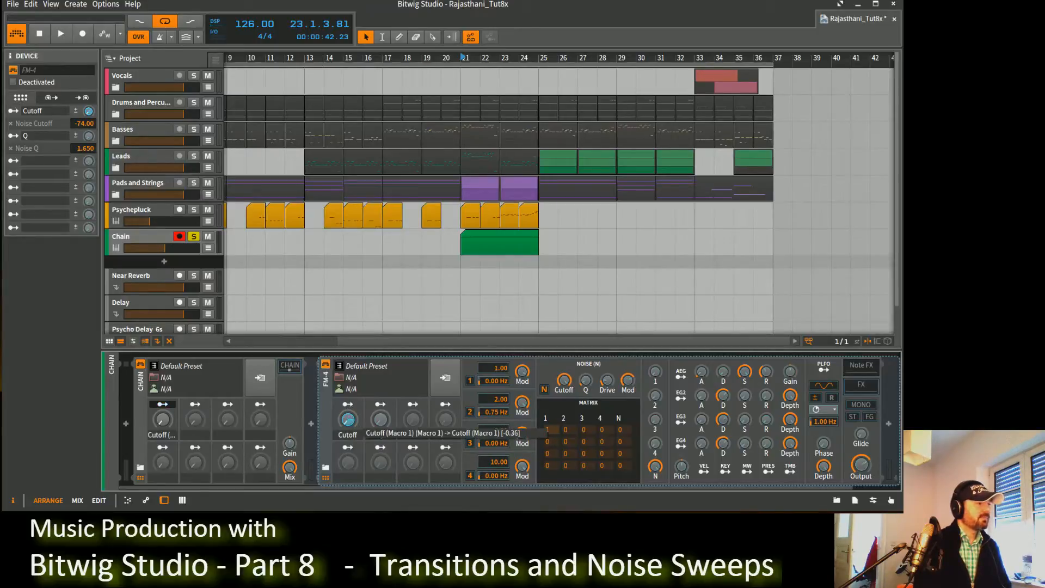
{"action": "double_click", "coordinate": [348, 419]}
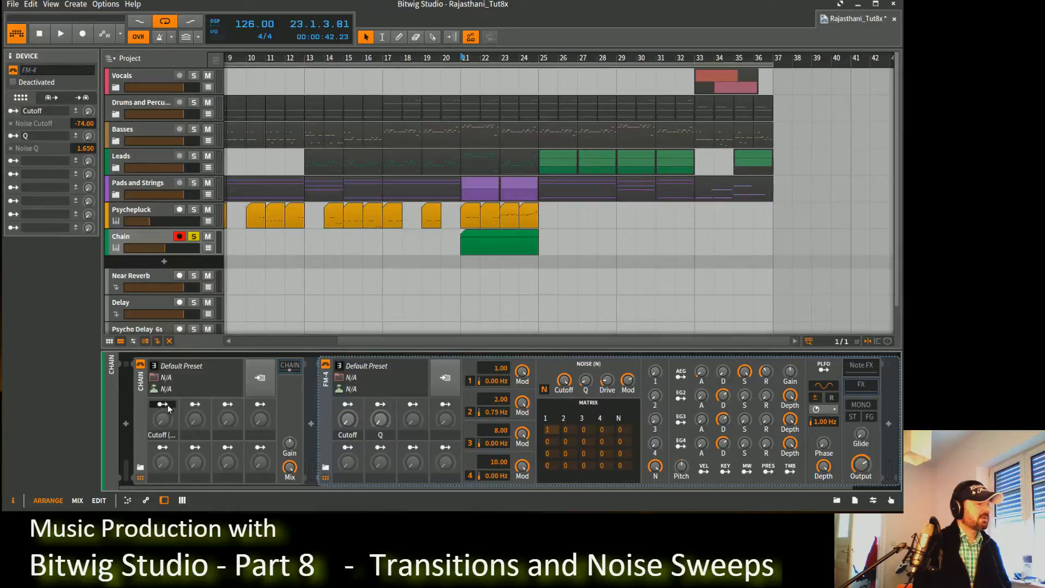
{"action": "left_click_drag", "start_coordinate": [164, 423], "coordinate": [164, 348]}
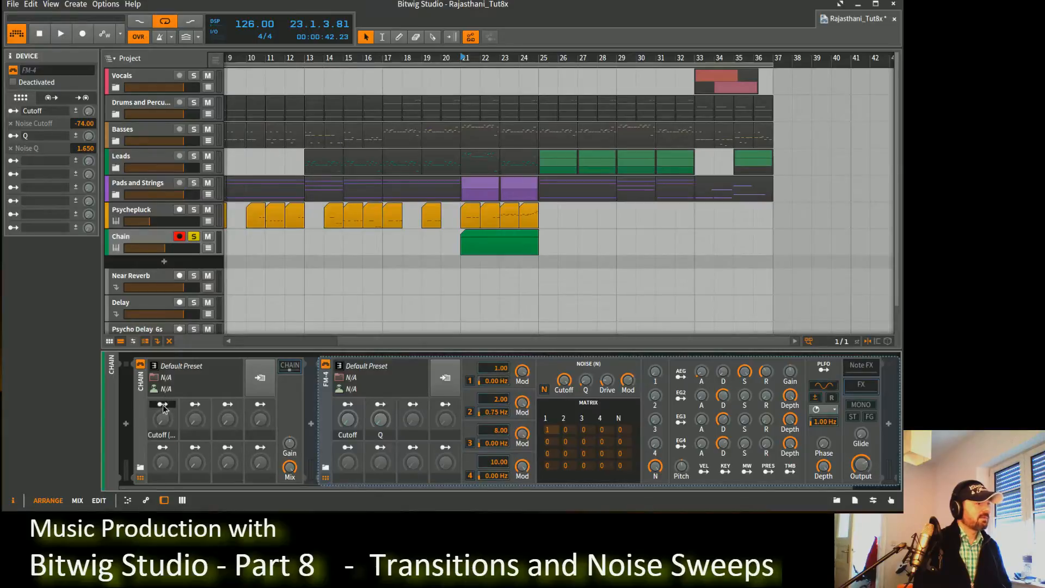
{"action": "left_click", "coordinate": [162, 404]}
{"action": "left_click_drag", "start_coordinate": [348, 419], "coordinate": [348, 409]}
{"action": "key", "text": "space"}
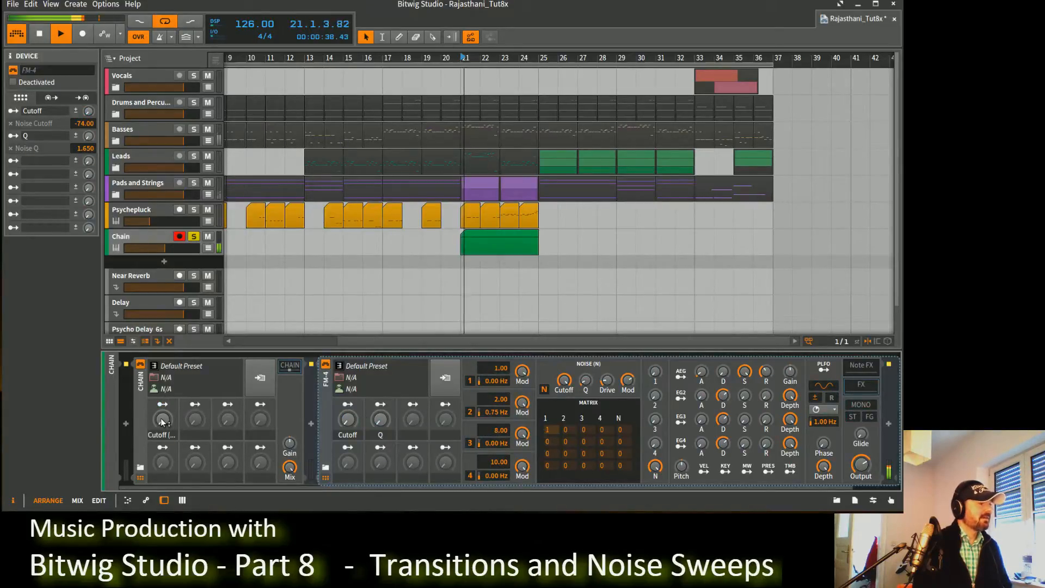
{"action": "mouse_move", "coordinate": [161, 418]}
{"action": "left_mouse_down"}
{"action": "mouse_move", "coordinate": [161, 409]}
{"action": "mouse_move", "coordinate": [161, 422]}
{"action": "left_mouse_up"}
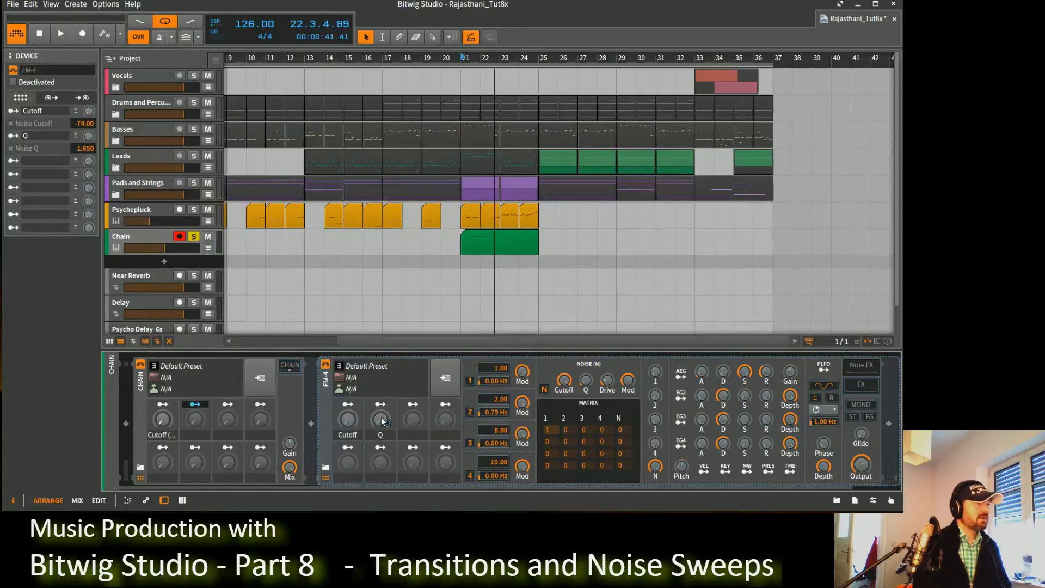
Map the Chain's second macro to the FM-4's Q macro and audition the Chain macros during playback.
{"action": "mouse_move", "coordinate": [380, 419]}
{"action": "left_mouse_down"}
{"action": "mouse_move", "coordinate": [380, 405]}
{"action": "mouse_move", "coordinate": [375, 424]}
{"action": "left_mouse_up"}
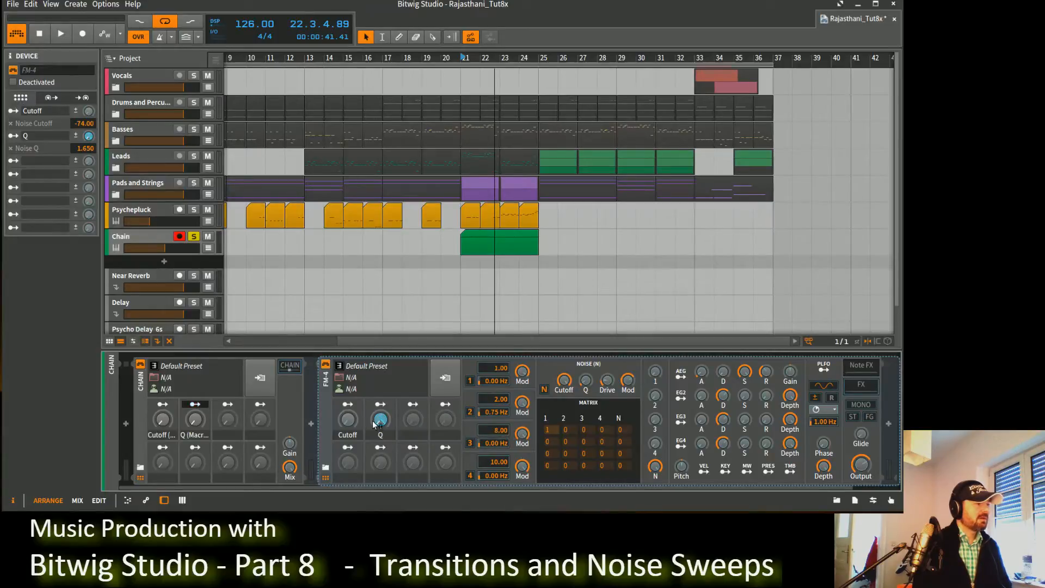
{"action": "left_click", "coordinate": [199, 405]}
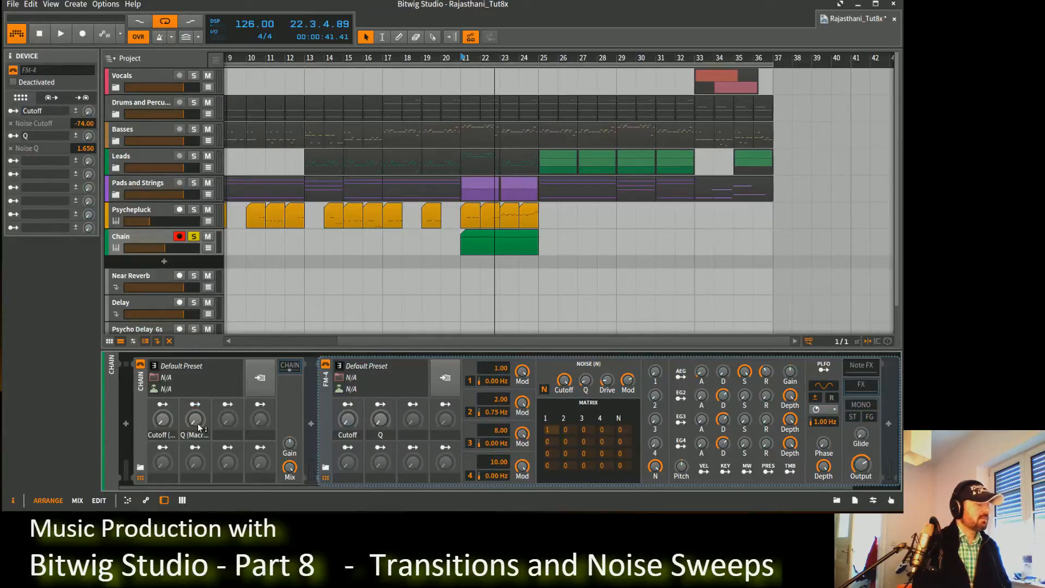
{"action": "key", "text": "space"}
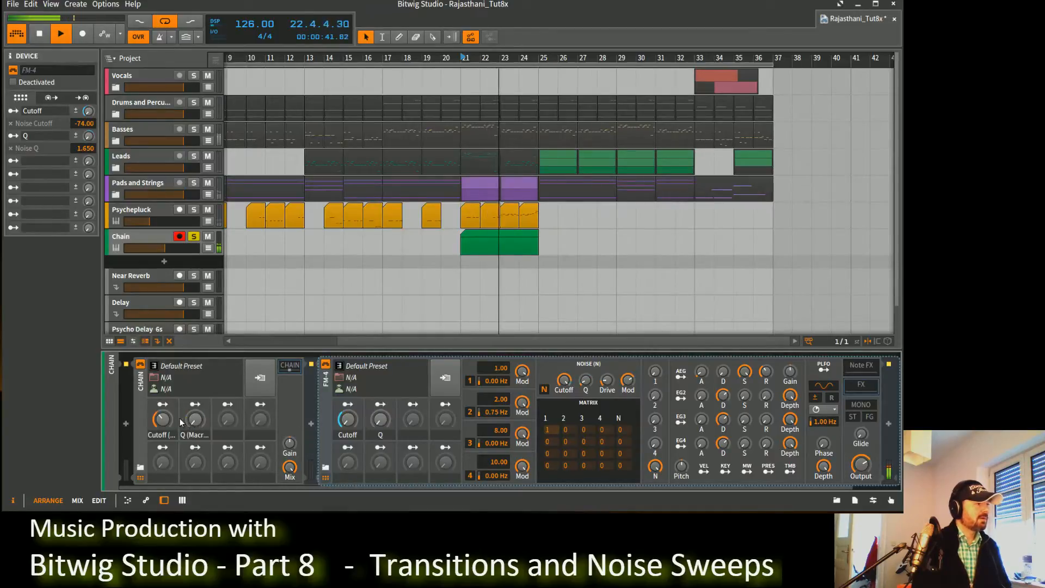
{"action": "key", "text": "space"}
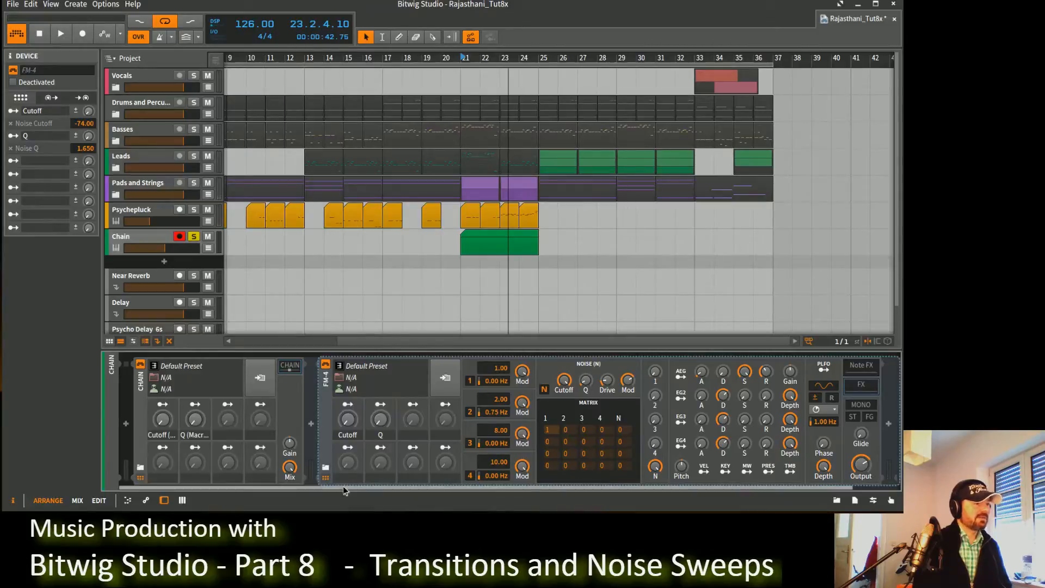
Search the devices for "lfo" and insert an LFO MOD after the FM-4.
{"action": "scroll", "coordinate": [343, 486], "scroll_direction": "down", "scroll_amount": 2}
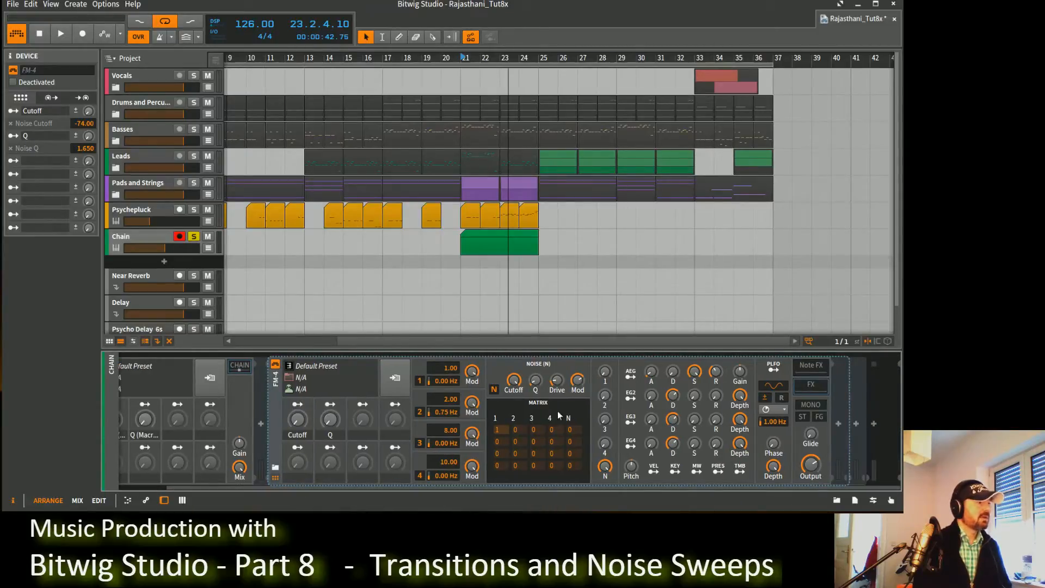
{"action": "left_click", "coordinate": [857, 426]}
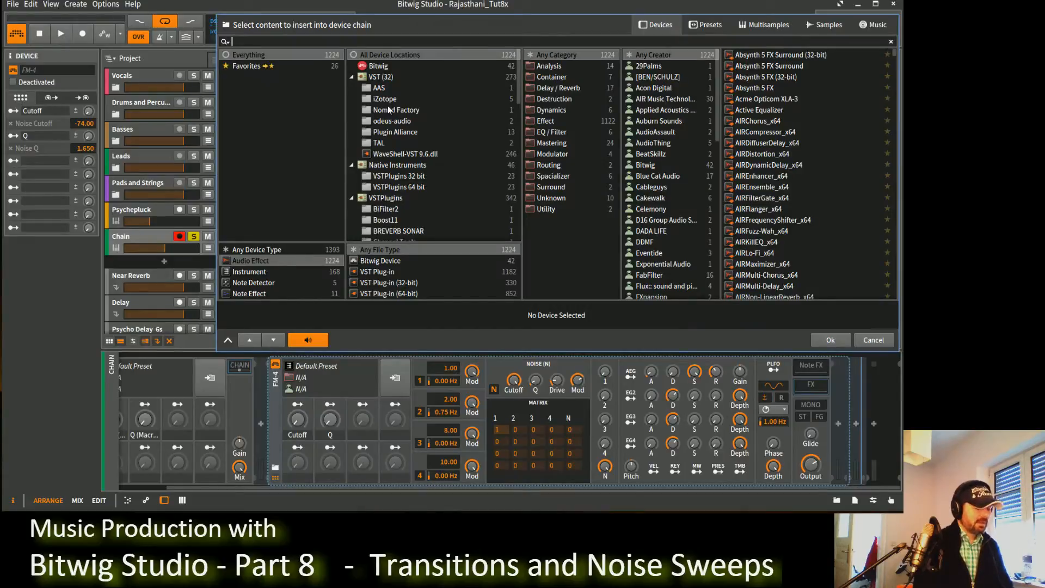
{"action": "type", "text": "lfo"}
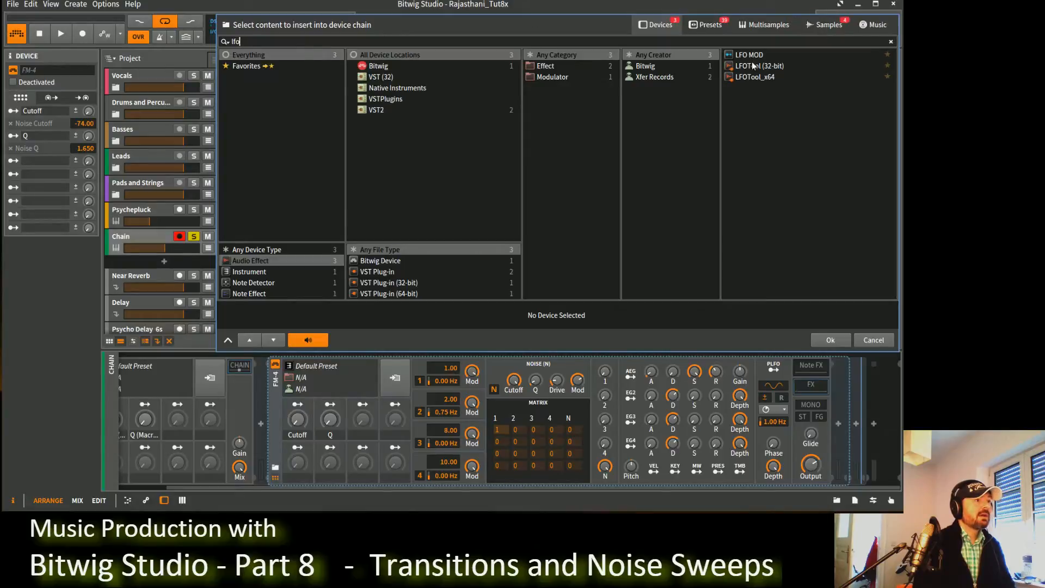
{"action": "double_click", "coordinate": [749, 55]}
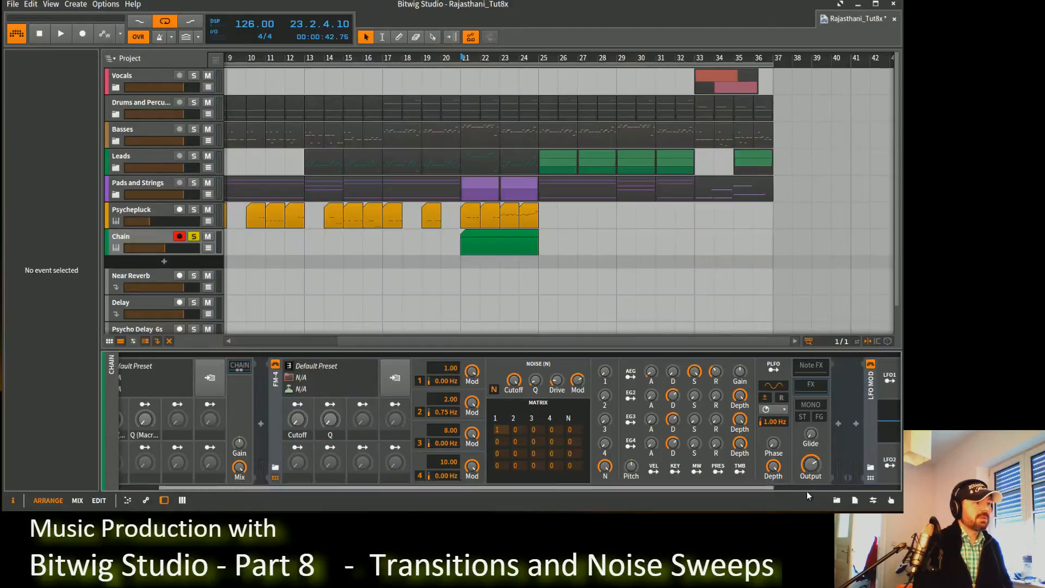
{"action": "left_click_drag", "start_coordinate": [745, 486], "coordinate": [827, 489]}
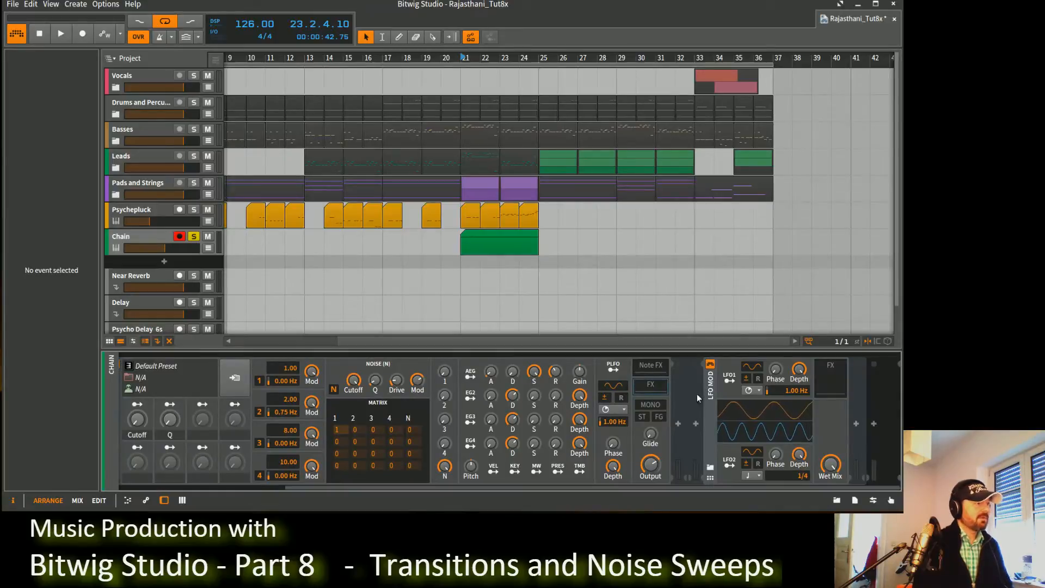
Show the Chain track's automation and add a dedicated lane for the Chain's Cutoff macro.
{"action": "left_click", "coordinate": [208, 248]}
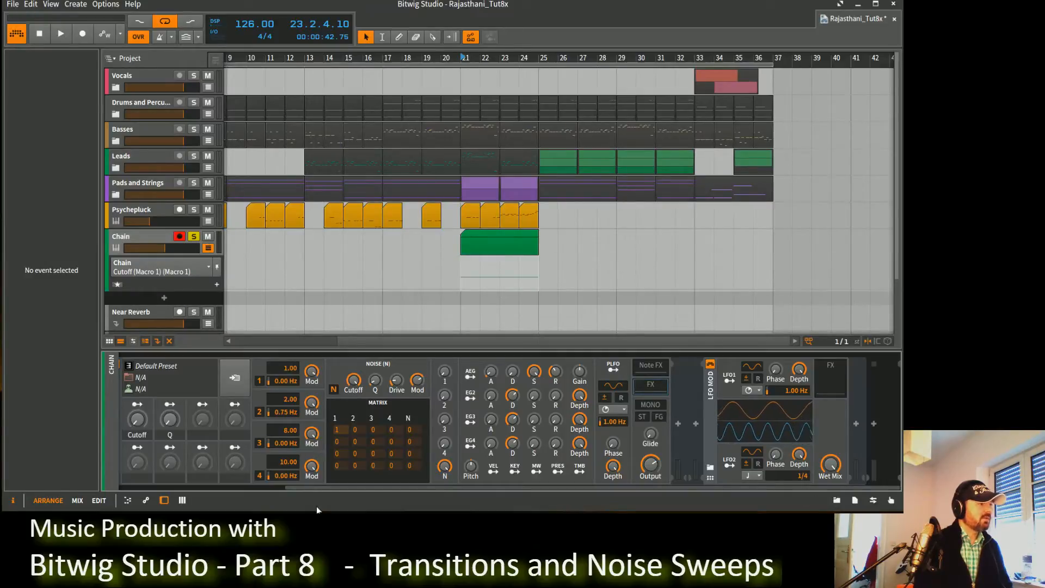
{"action": "scroll", "coordinate": [328, 492], "scroll_direction": "left", "scroll_amount": 3}
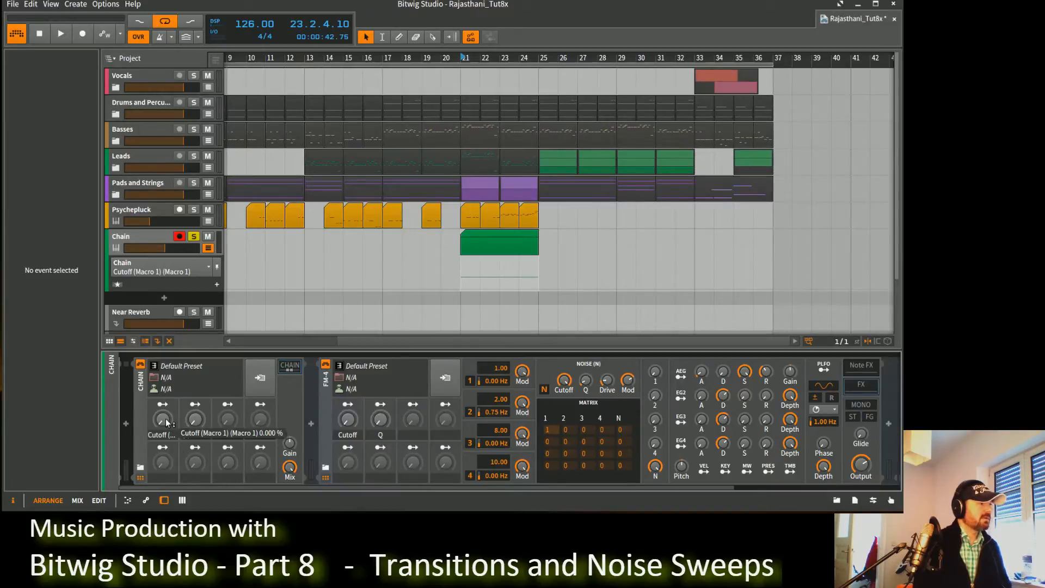
{"action": "mouse_move", "coordinate": [166, 419]}
{"action": "left_mouse_down"}
{"action": "mouse_move", "coordinate": [166, 376]}
{"action": "mouse_move", "coordinate": [167, 418]}
{"action": "left_mouse_up"}
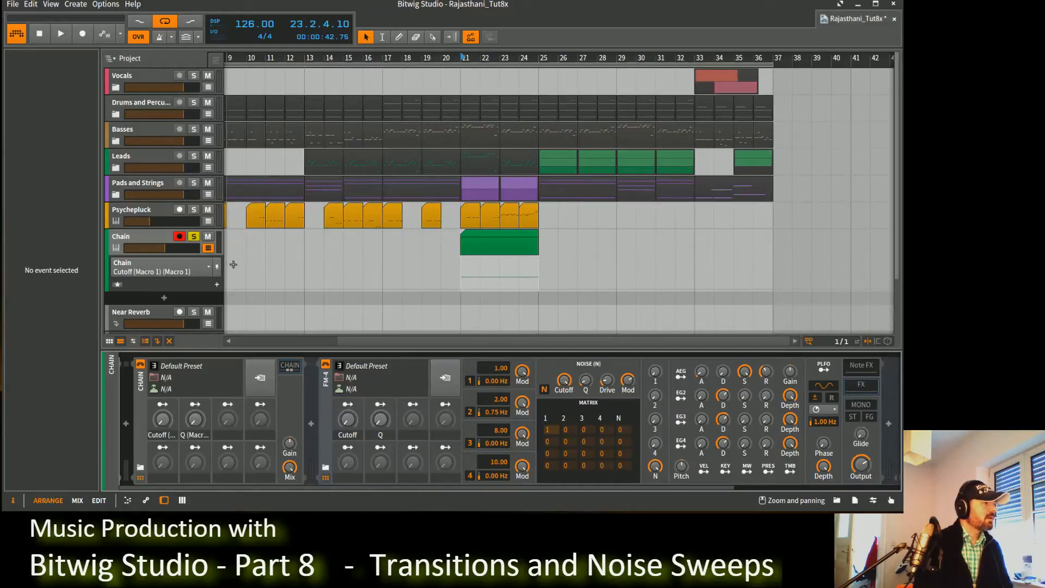
{"action": "left_click", "coordinate": [217, 285]}
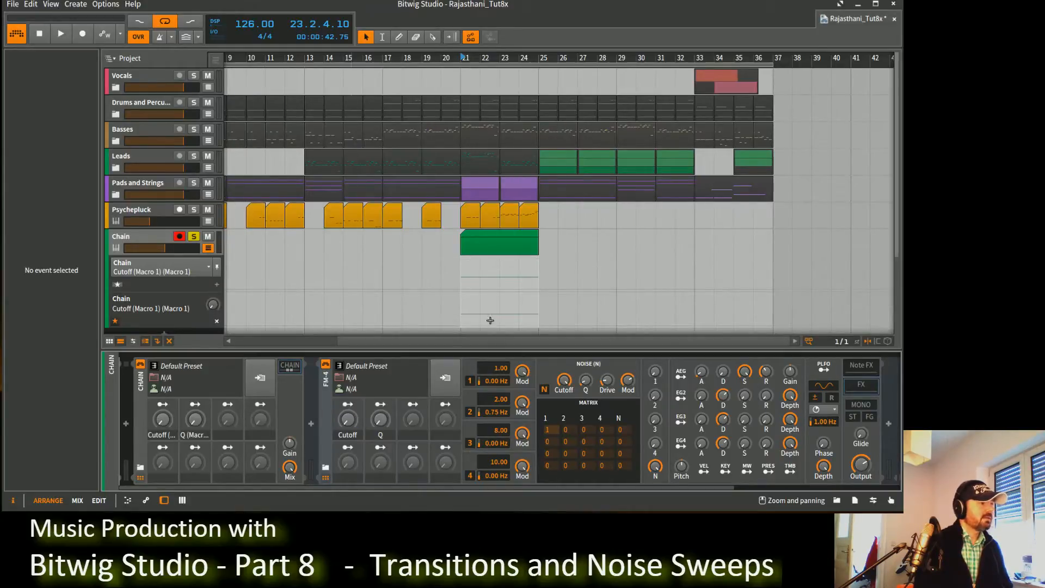
Draw a falling Cutoff automation curve from bar 21 into bar 24, with a 76.0 % point at 21.3, and audition it.
{"action": "left_click", "coordinate": [477, 309]}
{"action": "mouse_move", "coordinate": [477, 309]}
{"action": "left_mouse_down"}
{"action": "mouse_move", "coordinate": [477, 325]}
{"action": "mouse_move", "coordinate": [460, 326]}
{"action": "mouse_move", "coordinate": [461, 293]}
{"action": "mouse_move", "coordinate": [523, 325]}
{"action": "mouse_move", "coordinate": [471, 301]}
{"action": "left_mouse_up"}
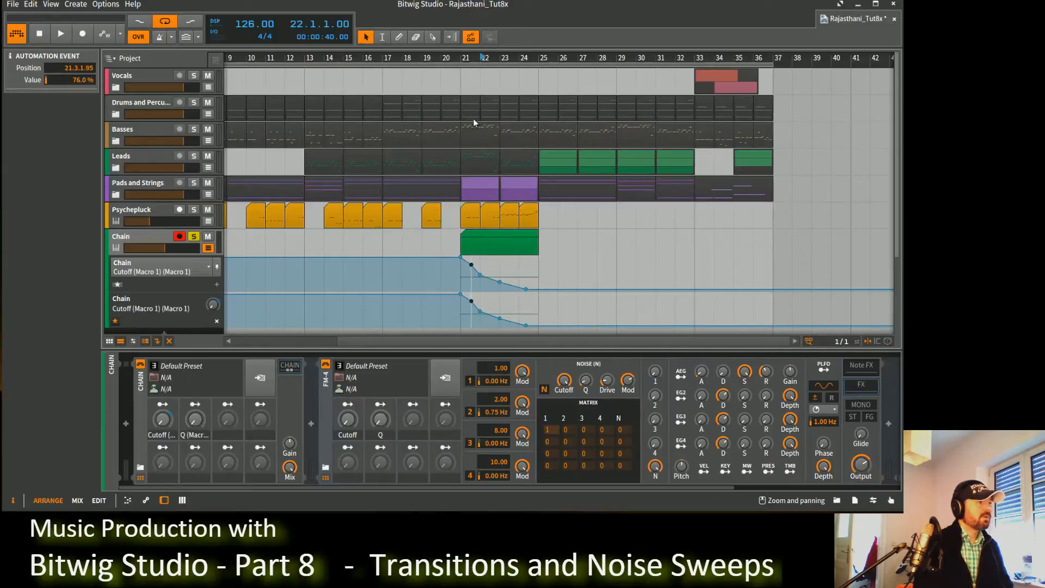
{"action": "left_click", "coordinate": [462, 56]}
{"action": "key", "text": "space"}
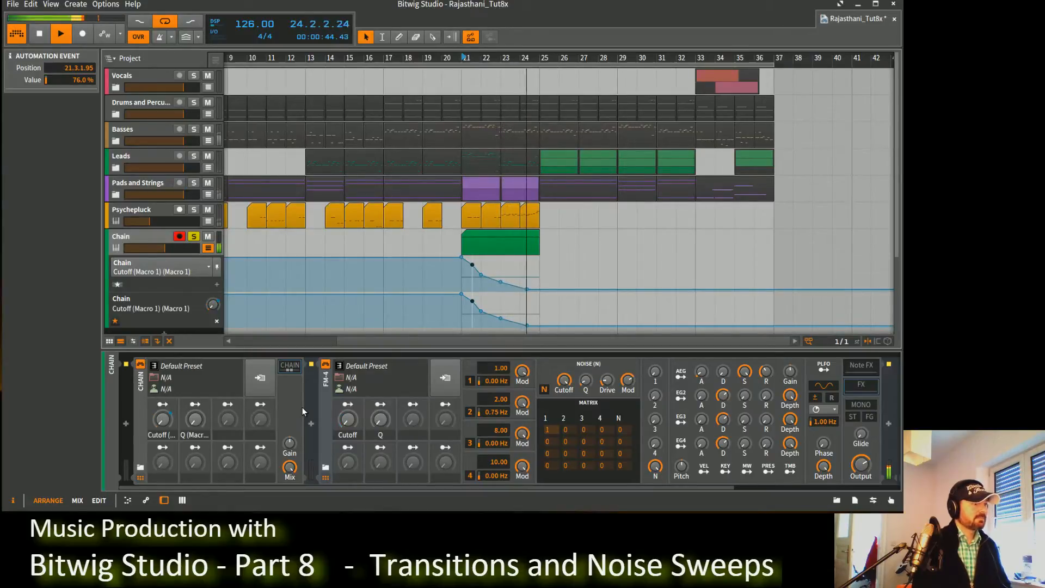
{"action": "key", "text": "space"}
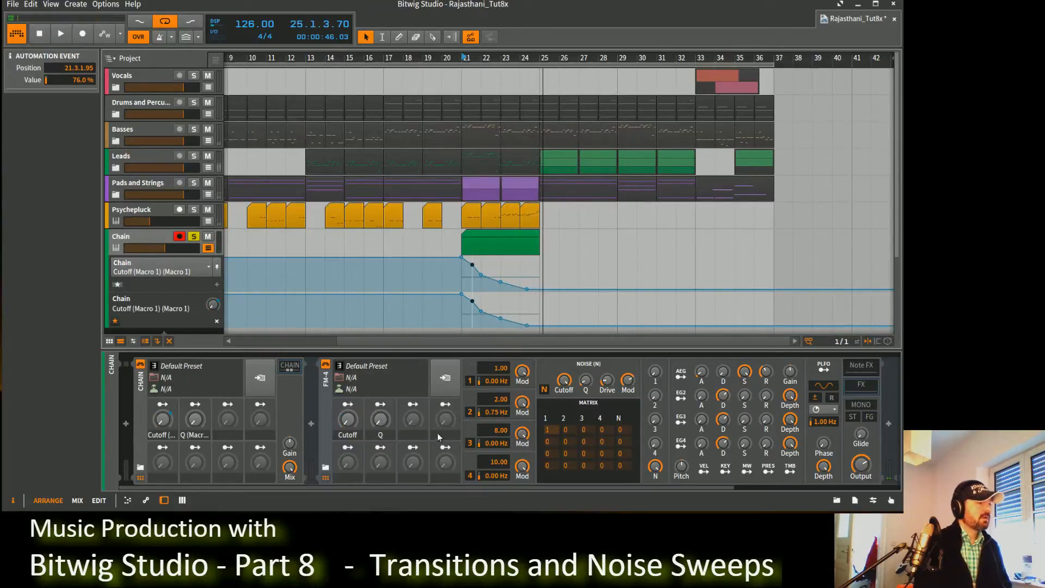
Add a dedicated automation lane for the Chain's Q macro on the Chain track.
{"action": "scroll", "coordinate": [352, 289], "scroll_direction": "down", "scroll_amount": 3}
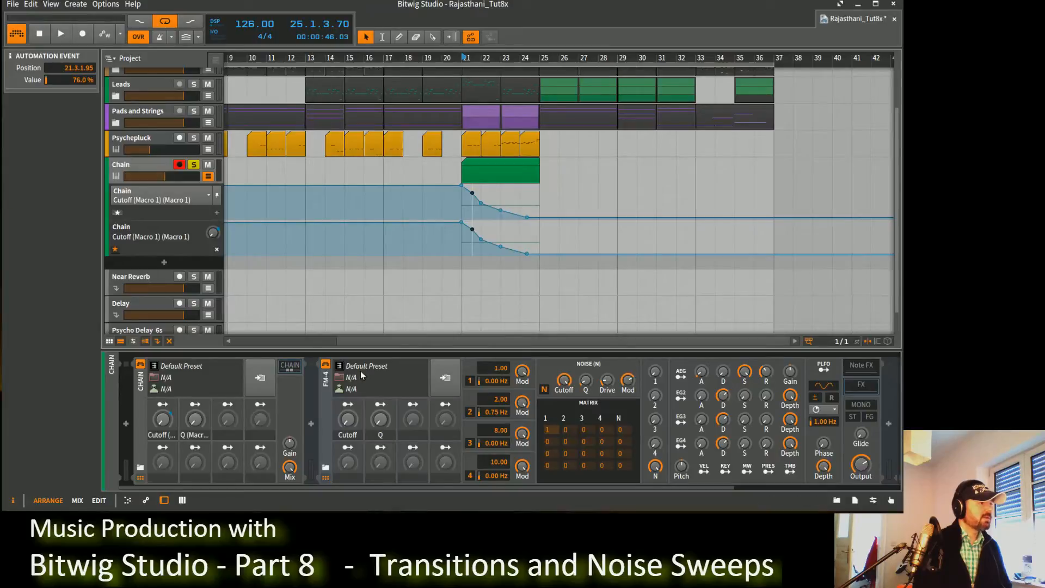
{"action": "left_click", "coordinate": [194, 419]}
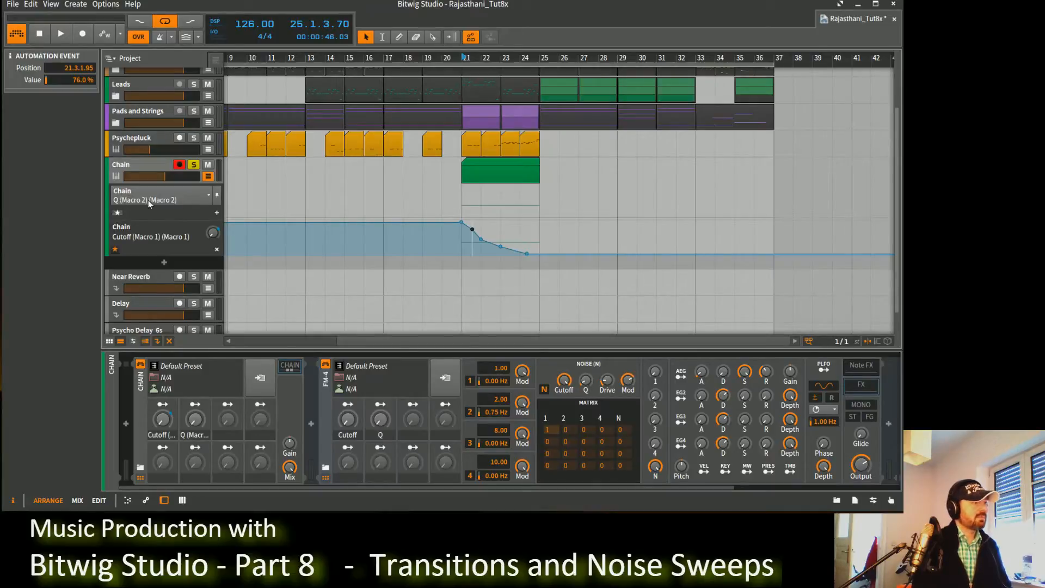
{"action": "left_click", "coordinate": [217, 213]}
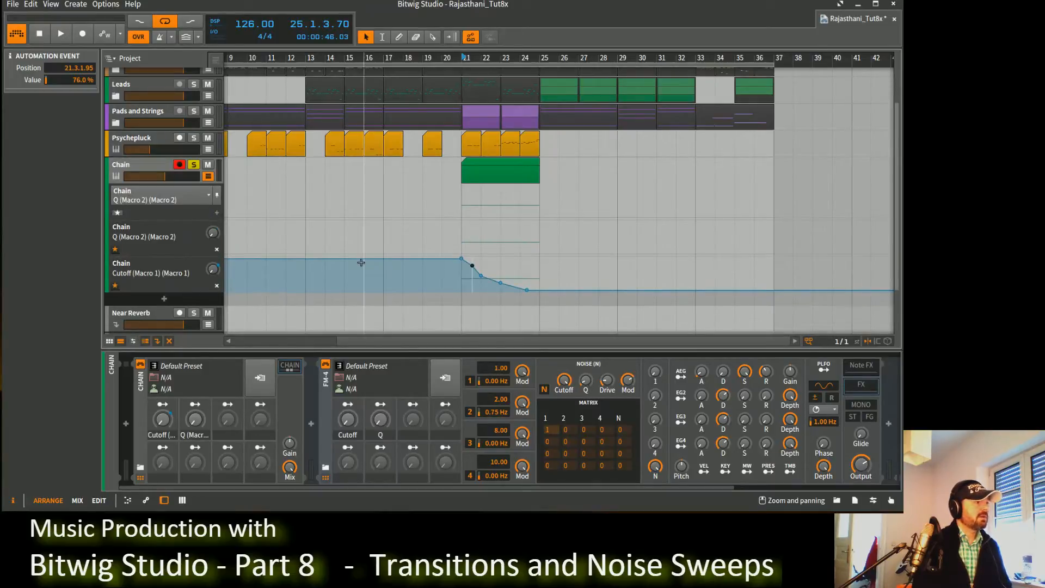
Draw a rising Q automation curve from 0 % at bar 21 to about 53 % at bar 25.
{"action": "left_click", "coordinate": [459, 240]}
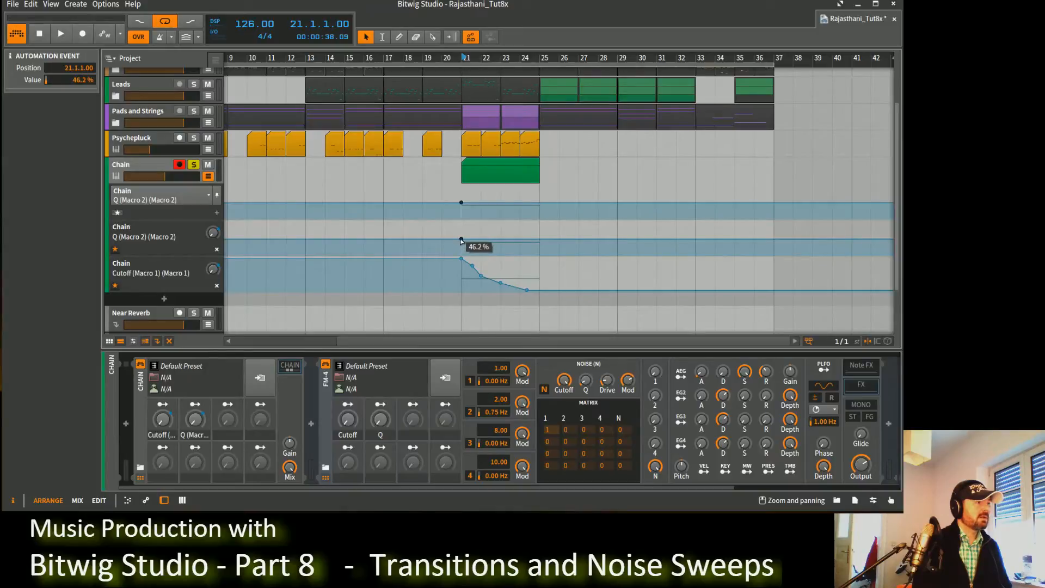
{"action": "left_click_drag", "start_coordinate": [461, 240], "coordinate": [462, 254]}
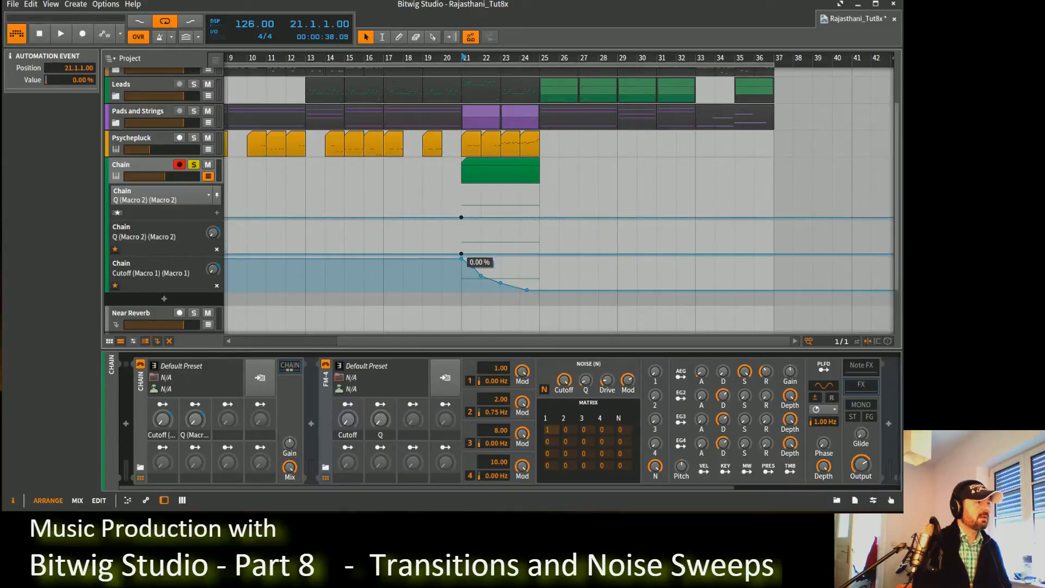
{"action": "left_click", "coordinate": [500, 249]}
{"action": "left_click", "coordinate": [539, 236]}
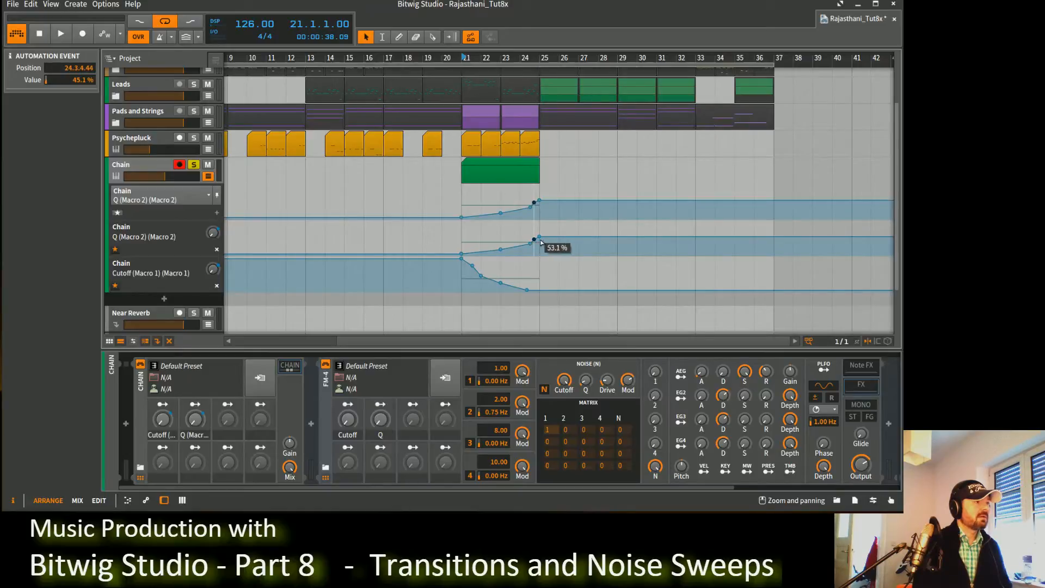
Add a Q automation drop to 33.6 % at bar 25 and raise the points from 23.1 up to it together, with 23.1 at 47.8 %.
{"action": "left_click", "coordinate": [548, 239]}
{"action": "left_click", "coordinate": [539, 240]}
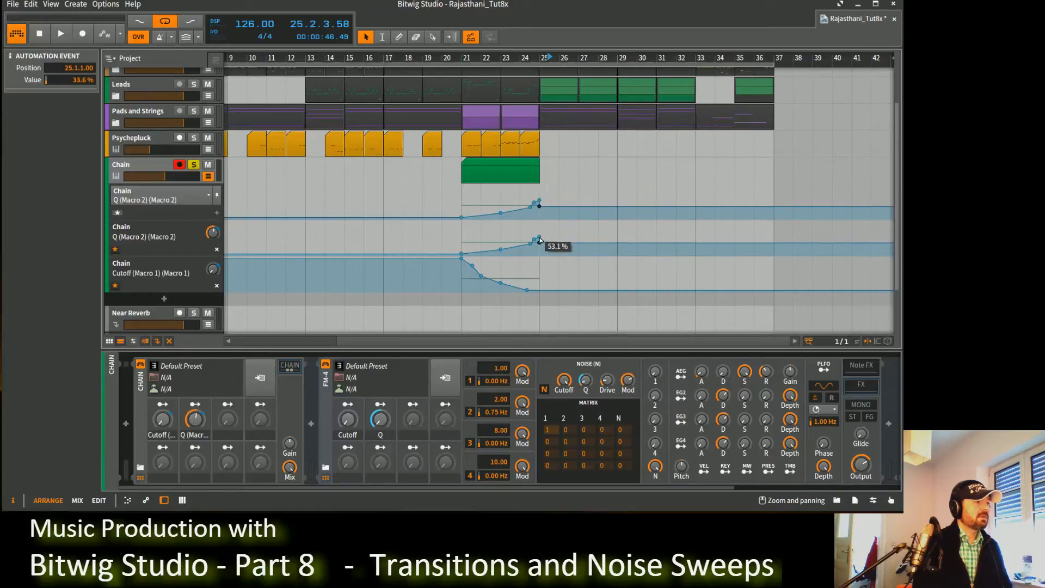
{"action": "left_click_drag", "start_coordinate": [490, 229], "coordinate": [535, 254]}
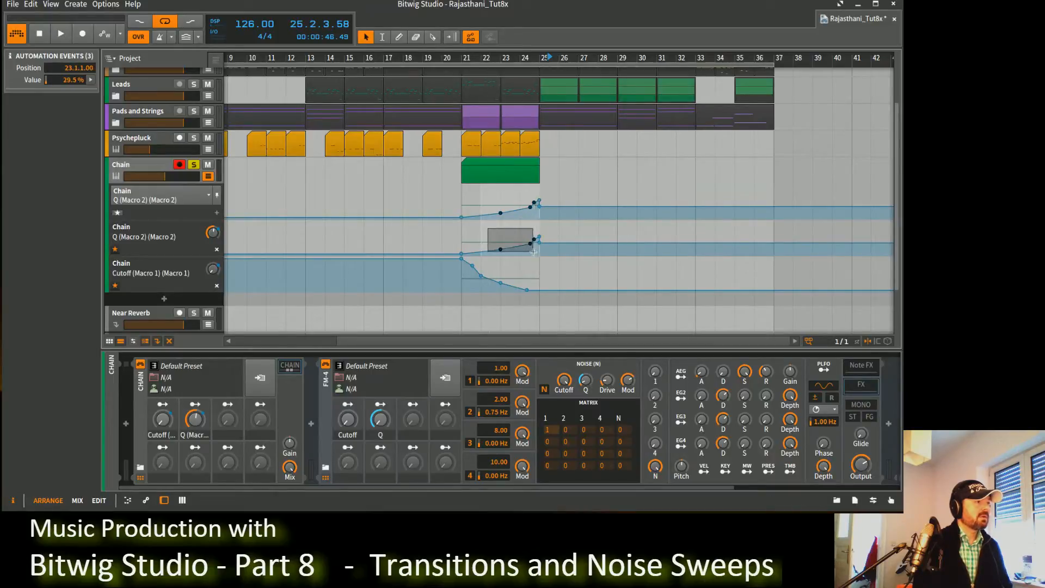
{"action": "left_click_drag", "start_coordinate": [537, 256], "coordinate": [537, 256]}
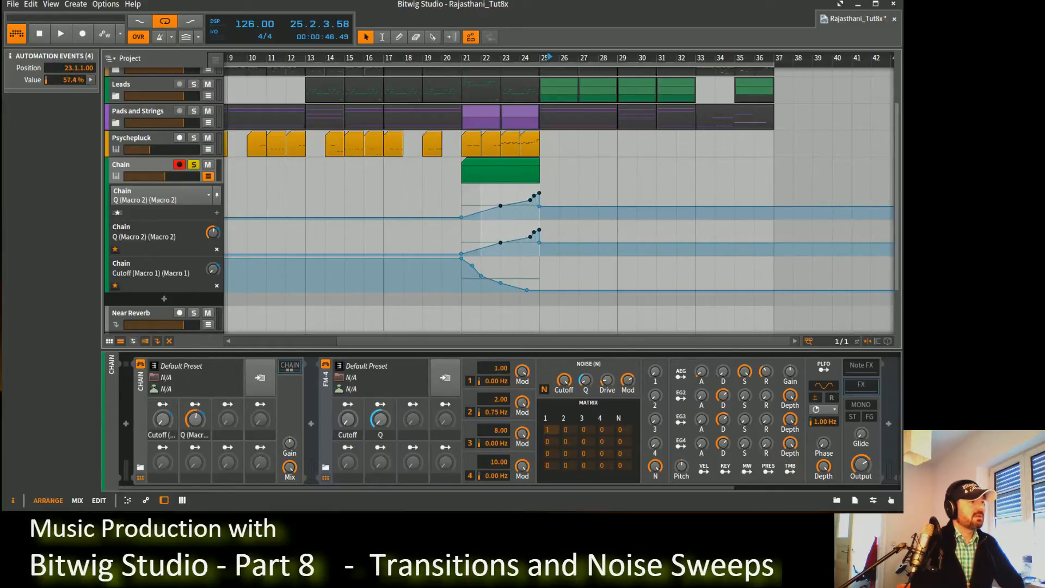
{"action": "left_click_drag", "start_coordinate": [72, 80], "coordinate": [72, 103]}
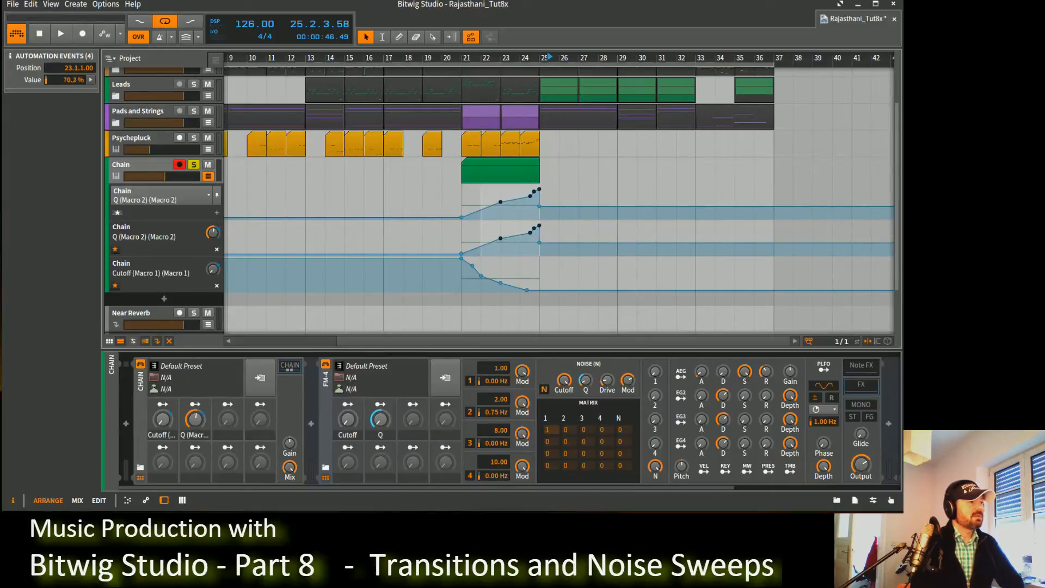
{"action": "mouse_move", "coordinate": [72, 80]}
{"action": "left_mouse_down"}
{"action": "mouse_move", "coordinate": [73, 62]}
{"action": "mouse_move", "coordinate": [72, 106]}
{"action": "mouse_move", "coordinate": [72, 81]}
{"action": "mouse_move", "coordinate": [73, 95]}
{"action": "left_mouse_up"}
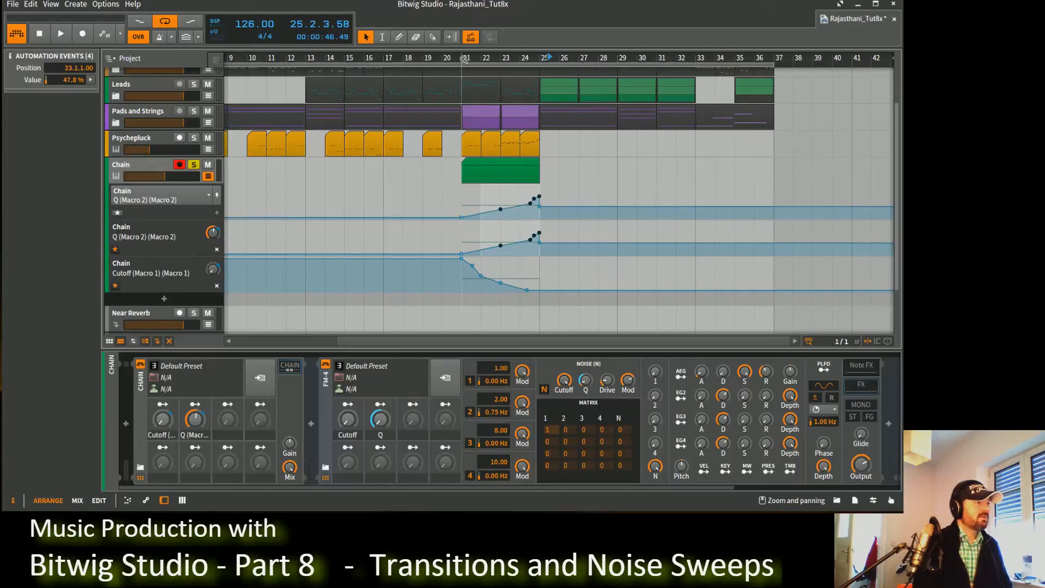
Audition the sweep soloed and in the full mix, and reshape the Cutoff curve with 31.3 % at 23.1, 9.76 % at 24.1, ending at bar 25.
{"action": "key", "text": "space"}
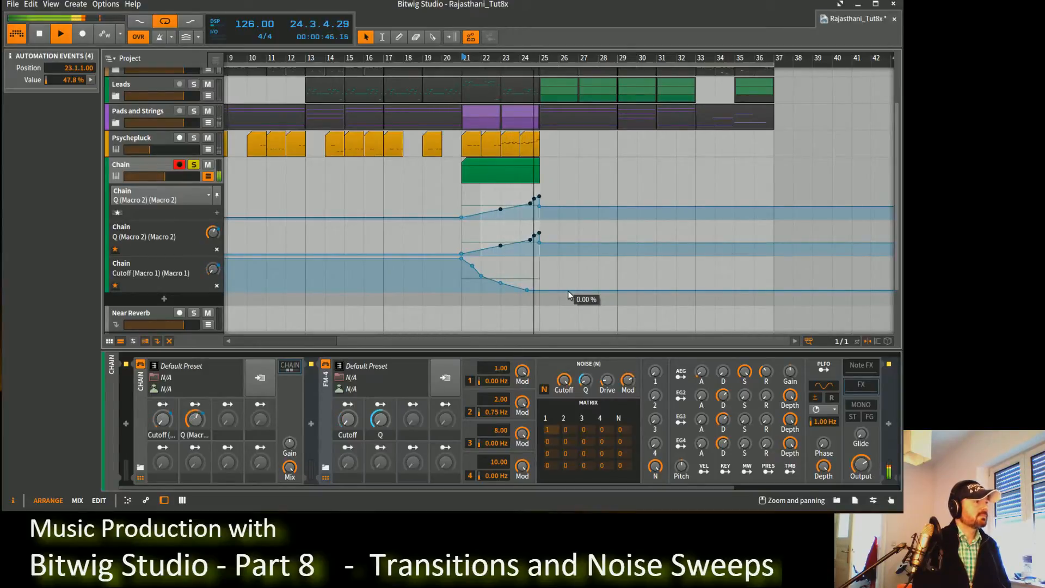
{"action": "key", "text": "space"}
{"action": "key", "text": "space"}
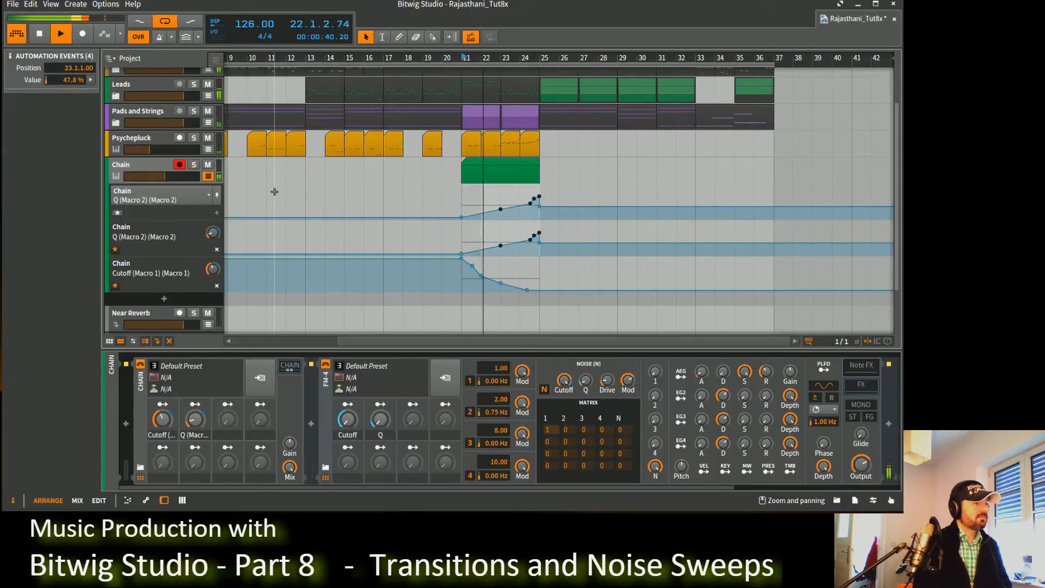
{"action": "left_click", "coordinate": [500, 280]}
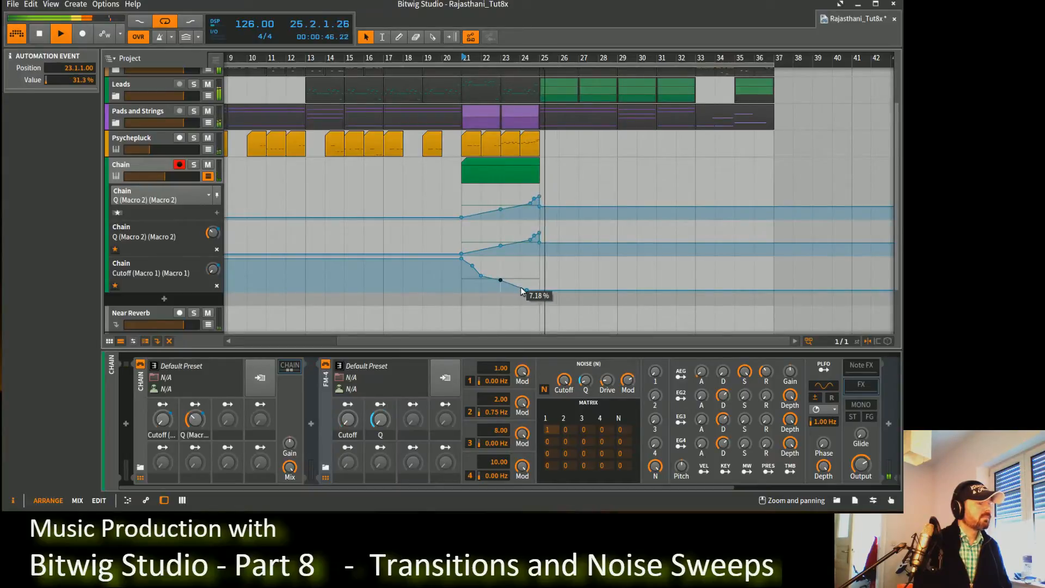
{"action": "left_click_drag", "start_coordinate": [527, 293], "coordinate": [531, 293]}
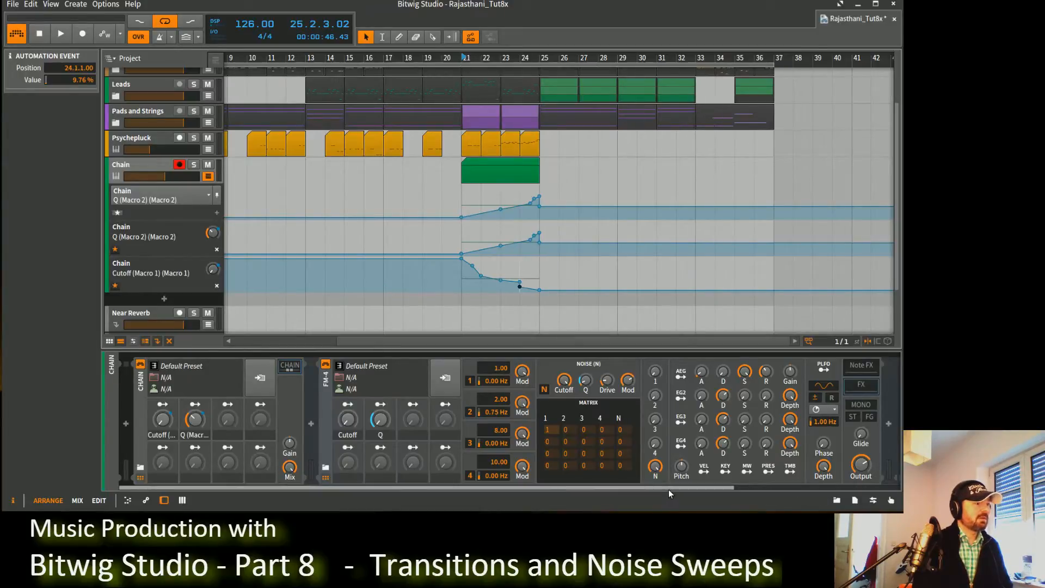
Change the LFO1 waveform of the Chain track's LFO MOD device to a falling sawtooth.
{"action": "left_click_drag", "start_coordinate": [667, 489], "coordinate": [828, 489]}
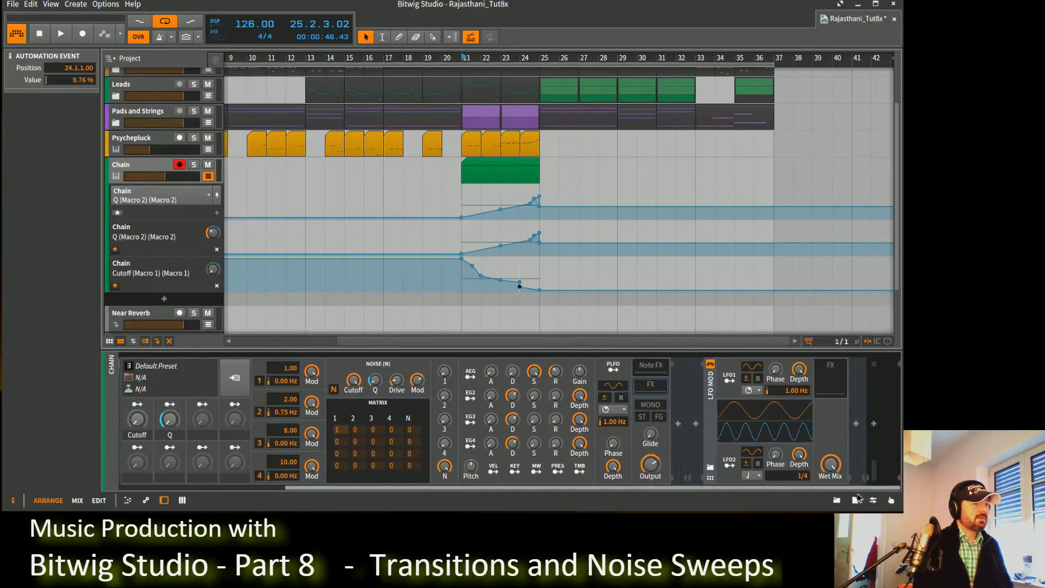
{"action": "left_click", "coordinate": [774, 402]}
{"action": "left_click_drag", "start_coordinate": [754, 371], "coordinate": [753, 354]}
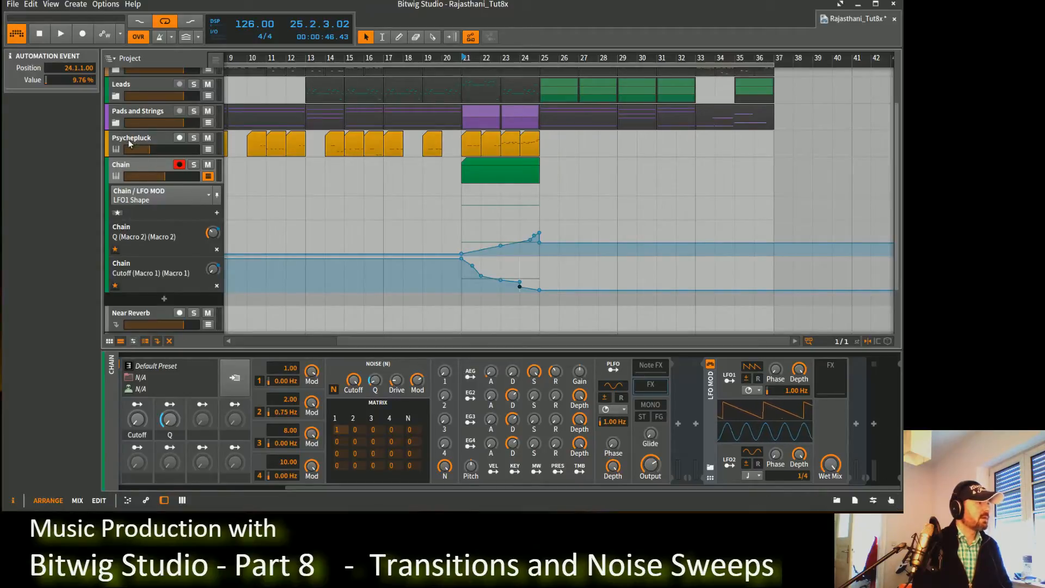
Unfold the Leads group to examine the LFO MOD settings in FM Lead 1's device chain, and fold the group again.
{"action": "scroll", "coordinate": [115, 133], "scroll_direction": "up", "scroll_amount": 1}
{"action": "left_click", "coordinate": [116, 132]}
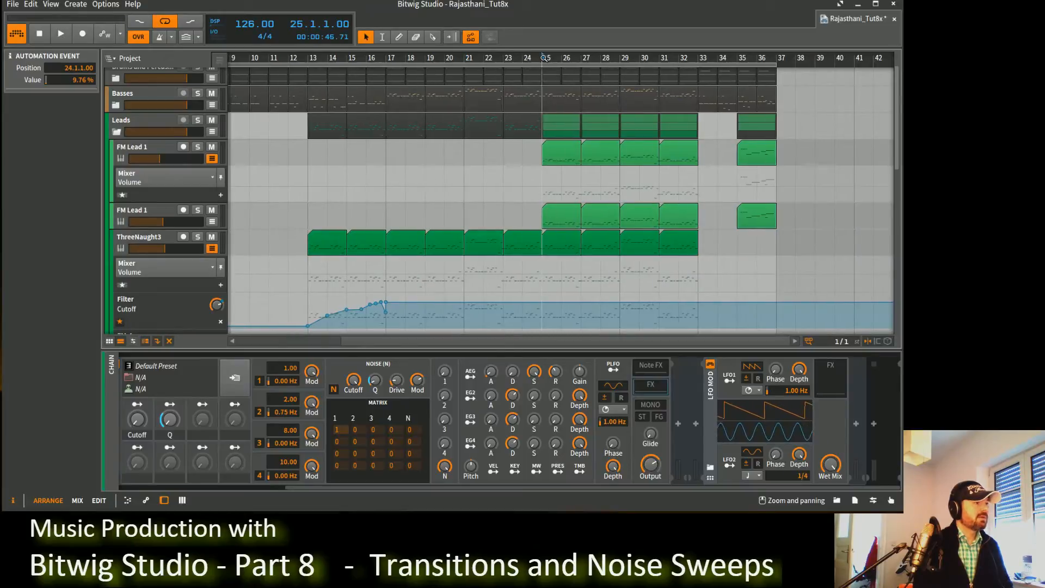
{"action": "left_click", "coordinate": [156, 147]}
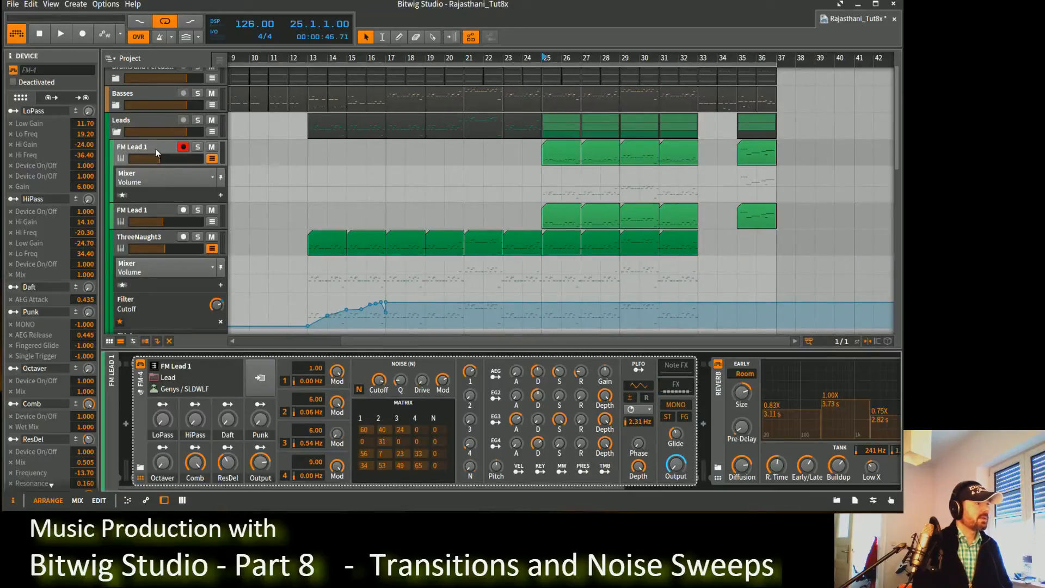
{"action": "left_click_drag", "start_coordinate": [475, 488], "coordinate": [767, 499]}
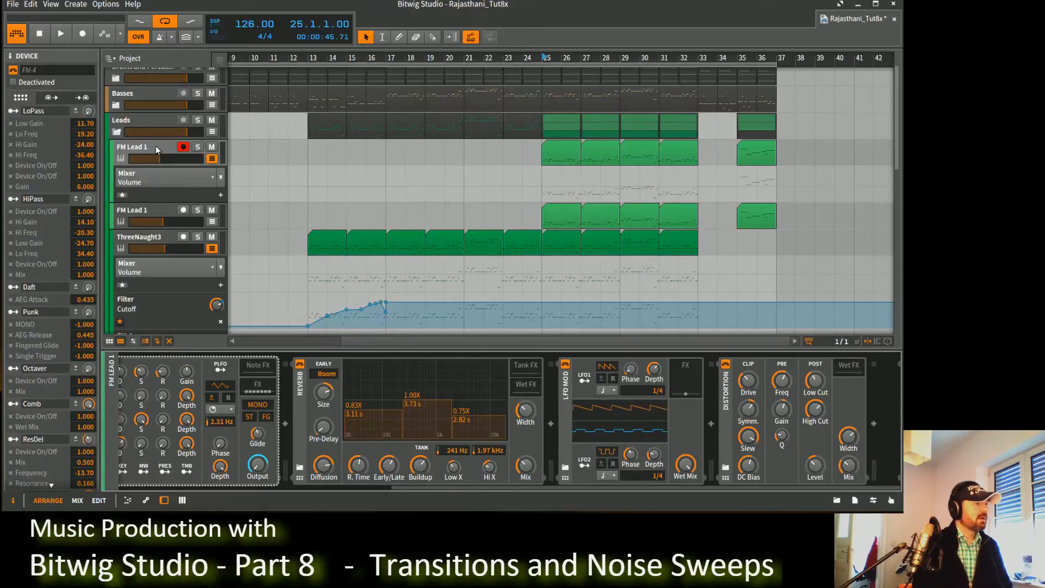
{"action": "left_click", "coordinate": [132, 119]}
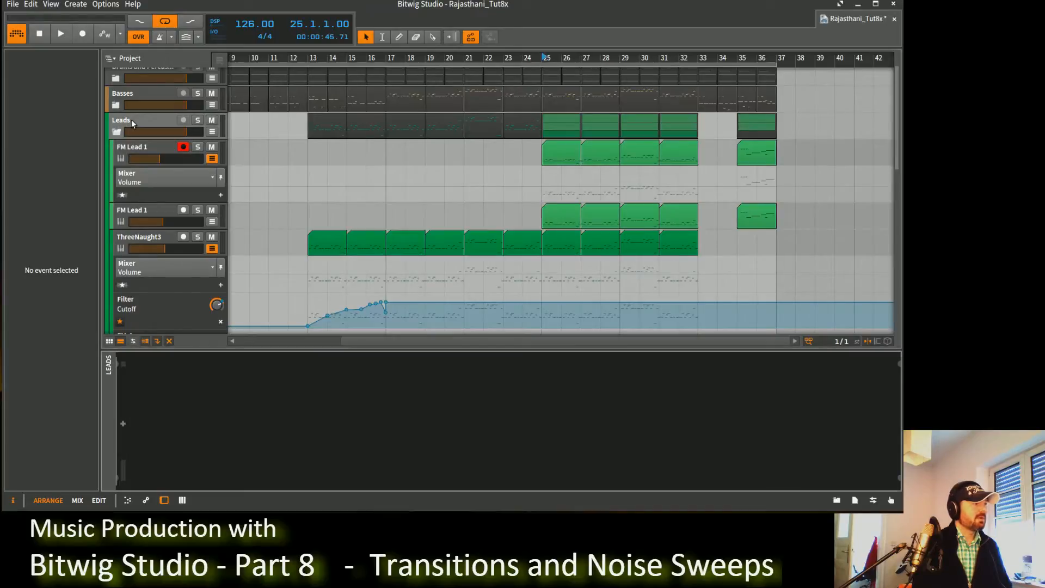
{"action": "double_click", "coordinate": [132, 119]}
{"action": "left_click", "coordinate": [108, 134]}
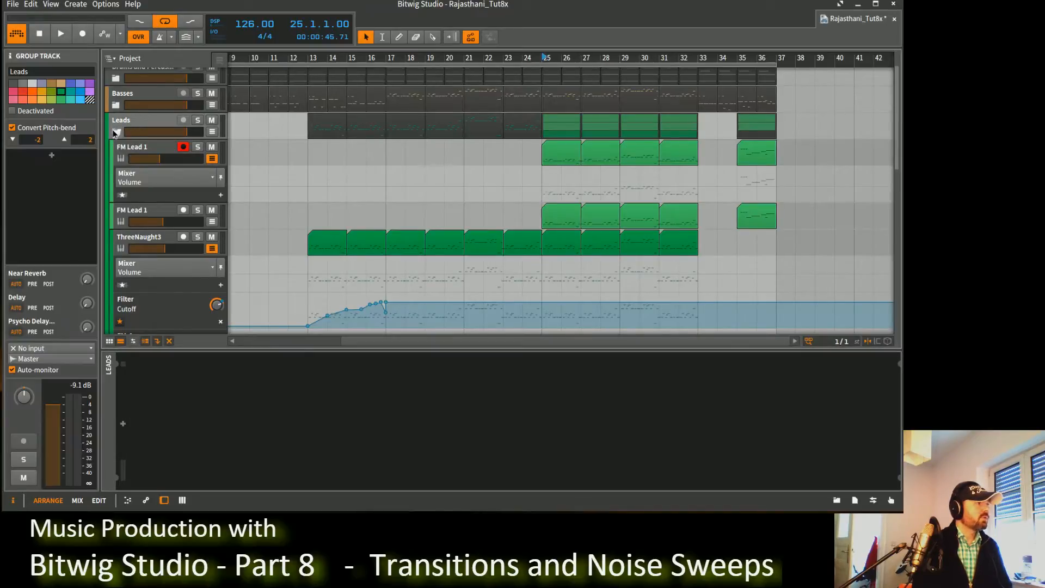
{"action": "left_click", "coordinate": [116, 132]}
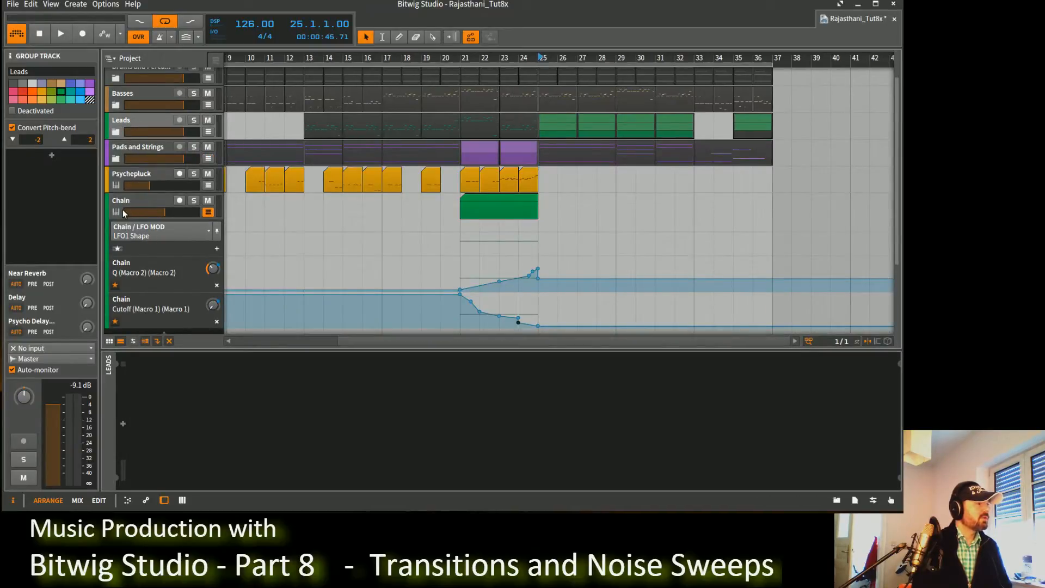
Rename the Chain track as "Noise Sweep".
{"action": "left_click", "coordinate": [147, 205]}
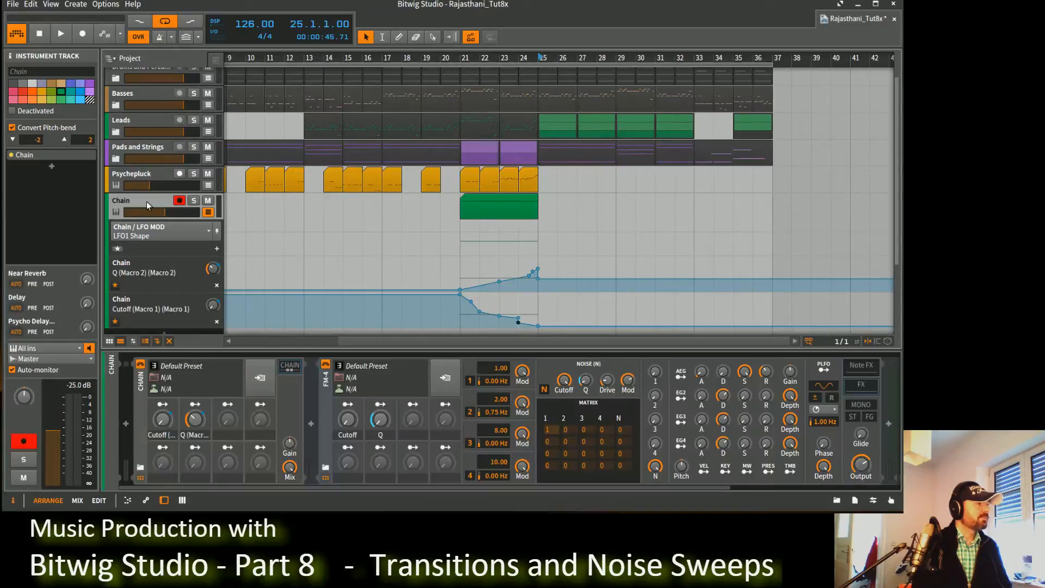
{"action": "left_click", "coordinate": [29, 73]}
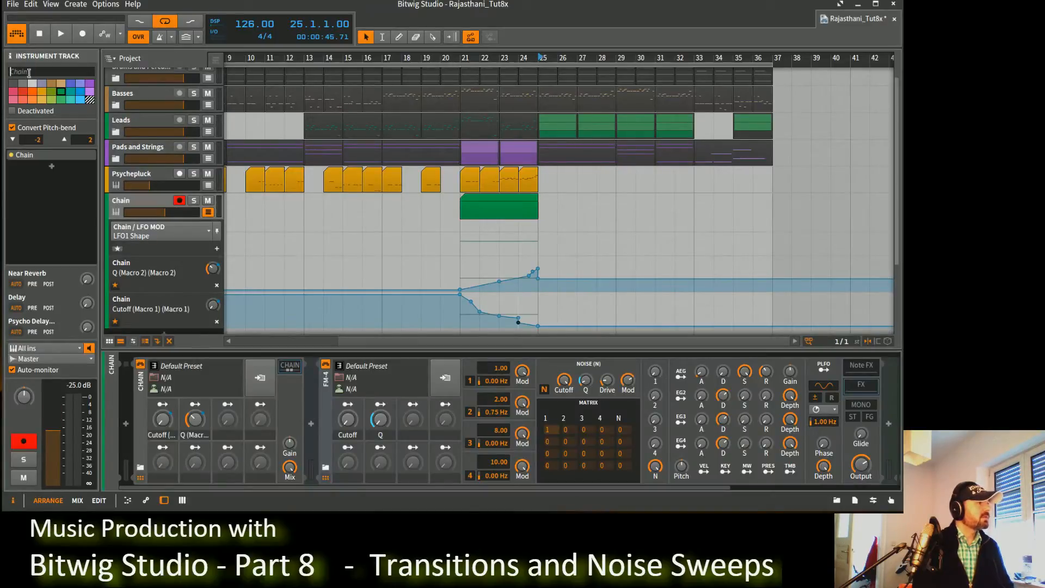
{"action": "type", "text": "Noise Sweep"}
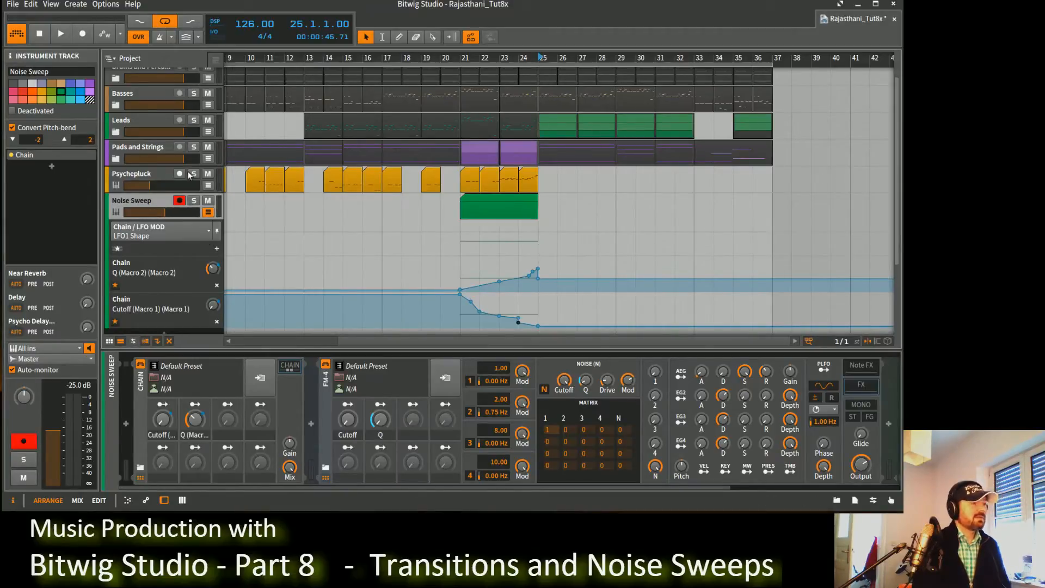
Move the play start to bar 21 and sync LFO MOD's LFO1 on the Noise Sweep track to a 1/4 note rate.
{"action": "left_click", "coordinate": [462, 58]}
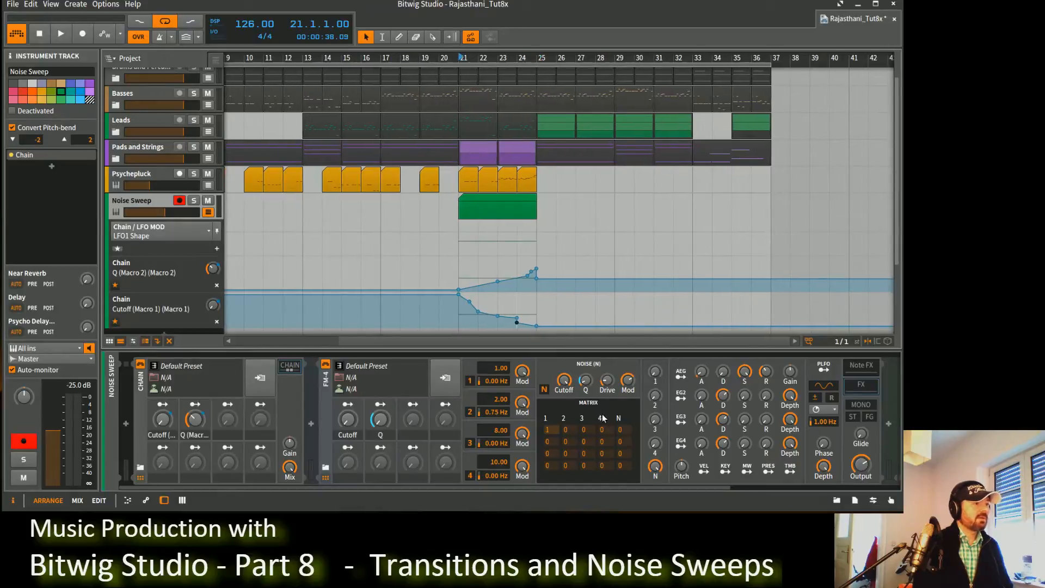
{"action": "left_click_drag", "start_coordinate": [644, 488], "coordinate": [811, 486]}
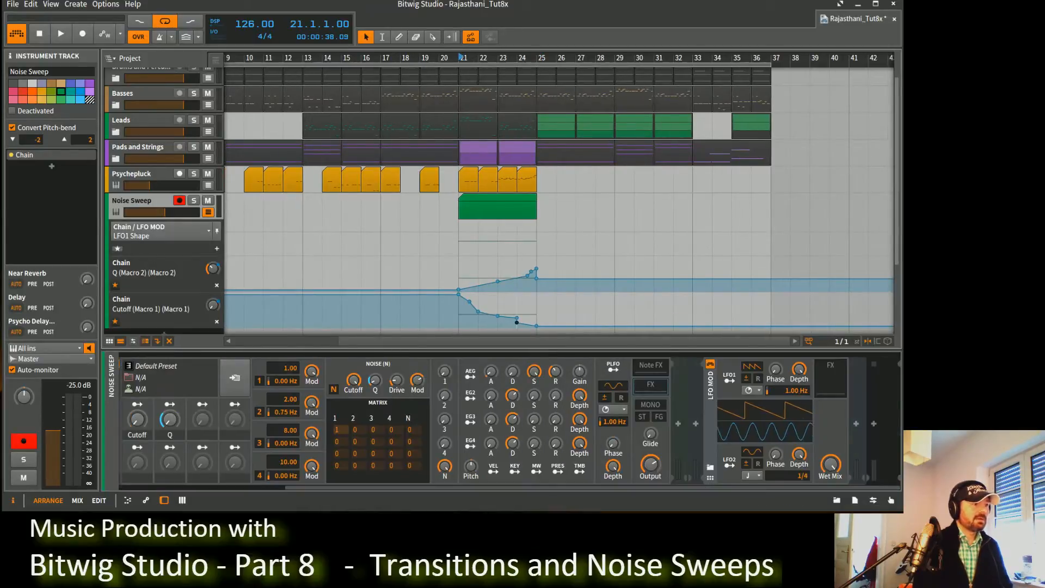
{"action": "left_click", "coordinate": [758, 391]}
{"action": "left_click", "coordinate": [770, 412]}
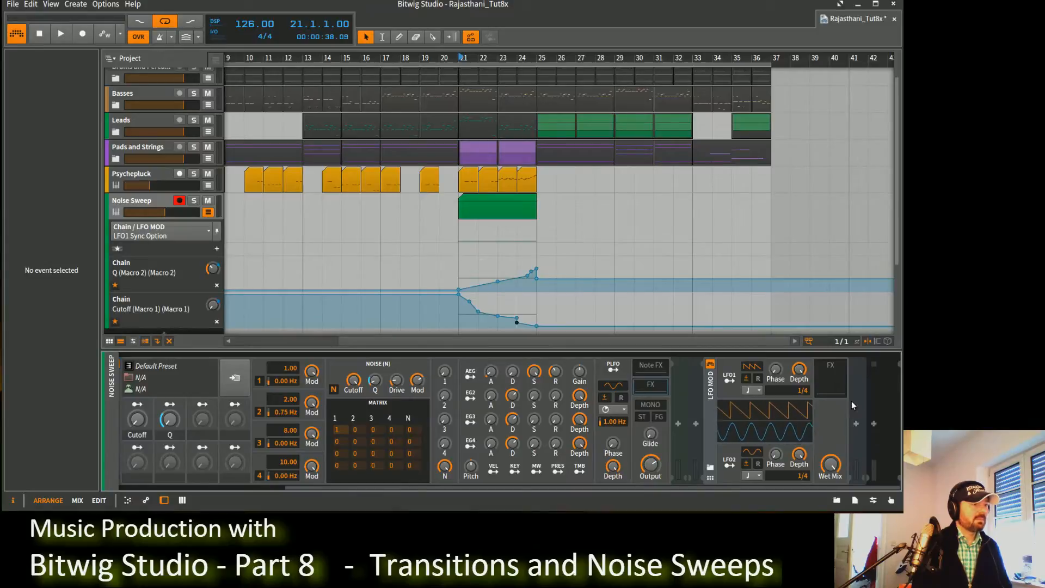
Search the audio effects for "tool" and insert Bitwig's Tool device into the LFO MOD's FX chain.
{"action": "left_click", "coordinate": [856, 424]}
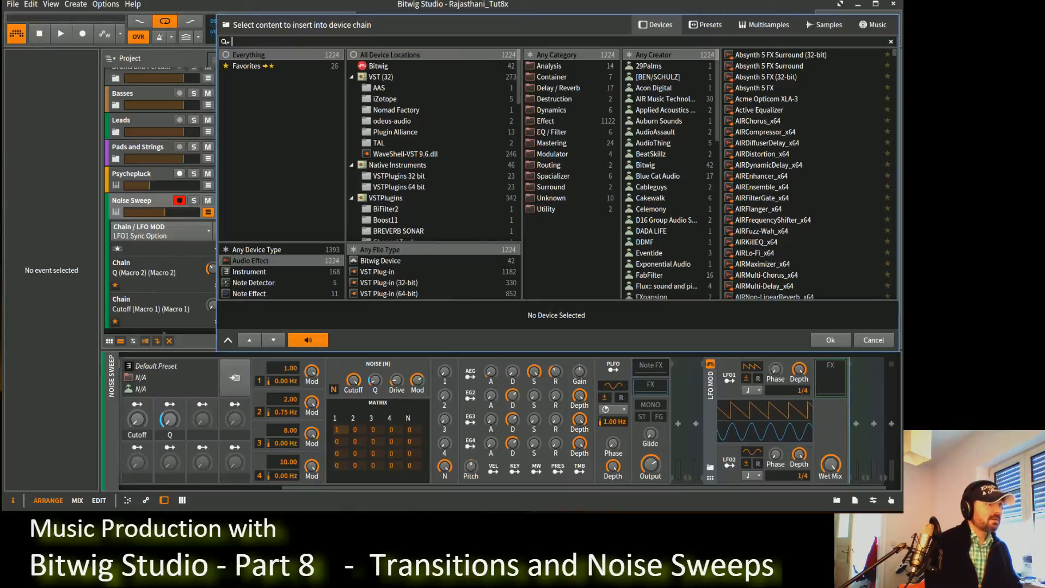
{"action": "type", "text": "tool"}
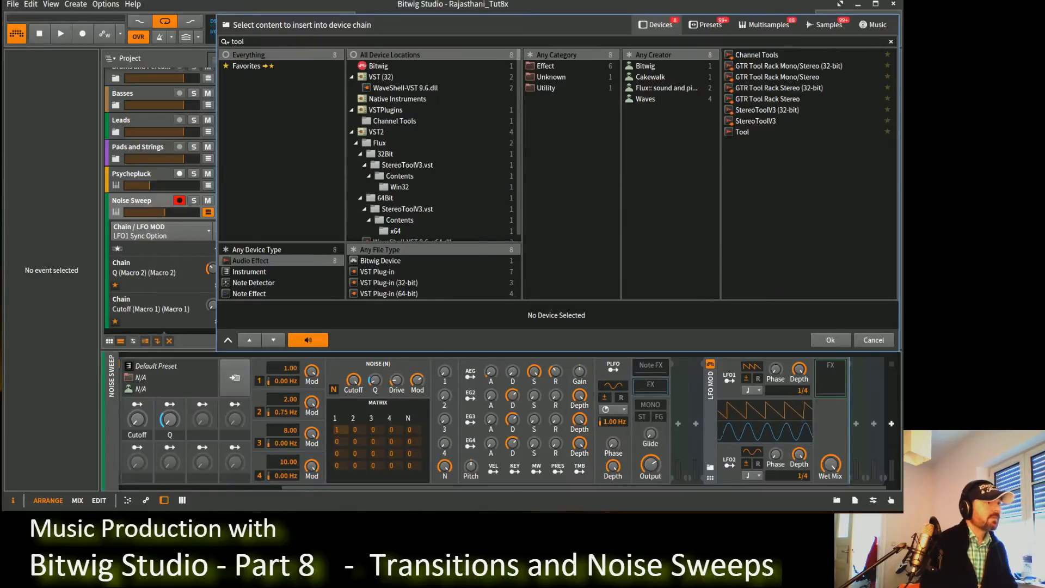
{"action": "double_click", "coordinate": [742, 132]}
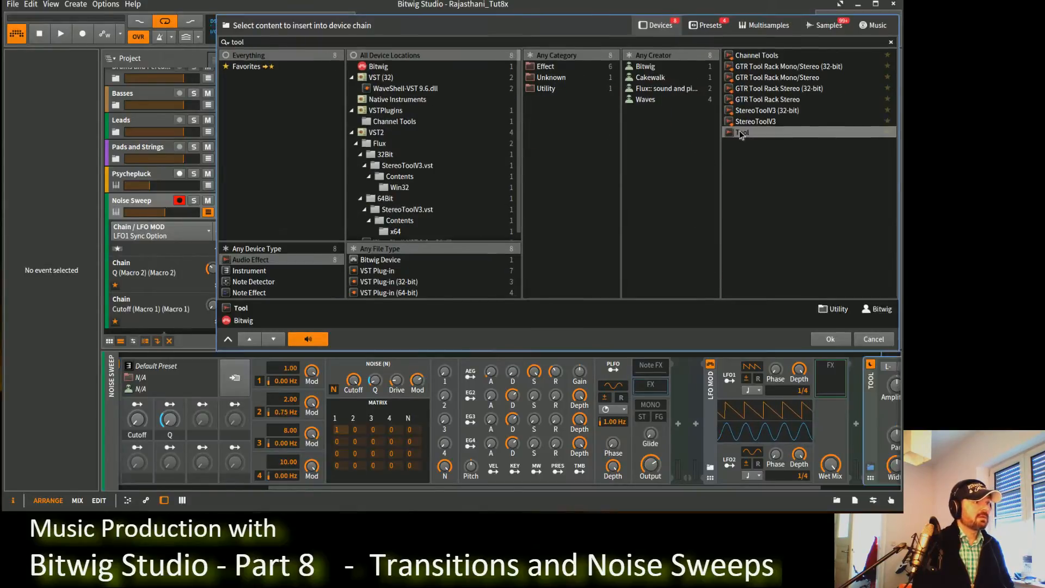
{"action": "scroll", "coordinate": [658, 484], "scroll_direction": "right", "scroll_amount": 3}
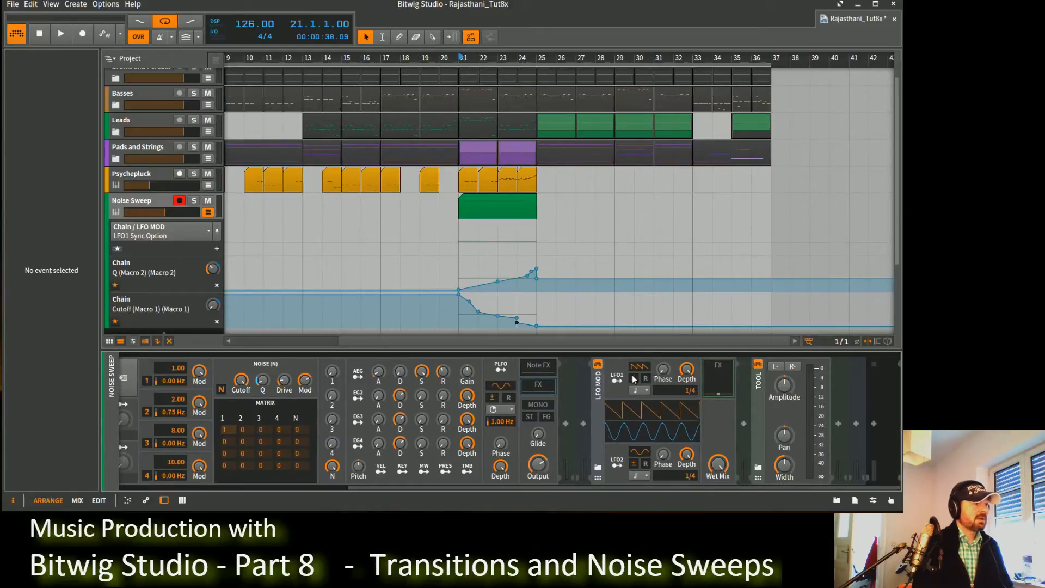
Turn off LFO1's bipolar mode, map LFO1 to modulate the Tool's Amplitude, and audition the pulsing sweep from bar 21.
{"action": "left_click", "coordinate": [634, 378]}
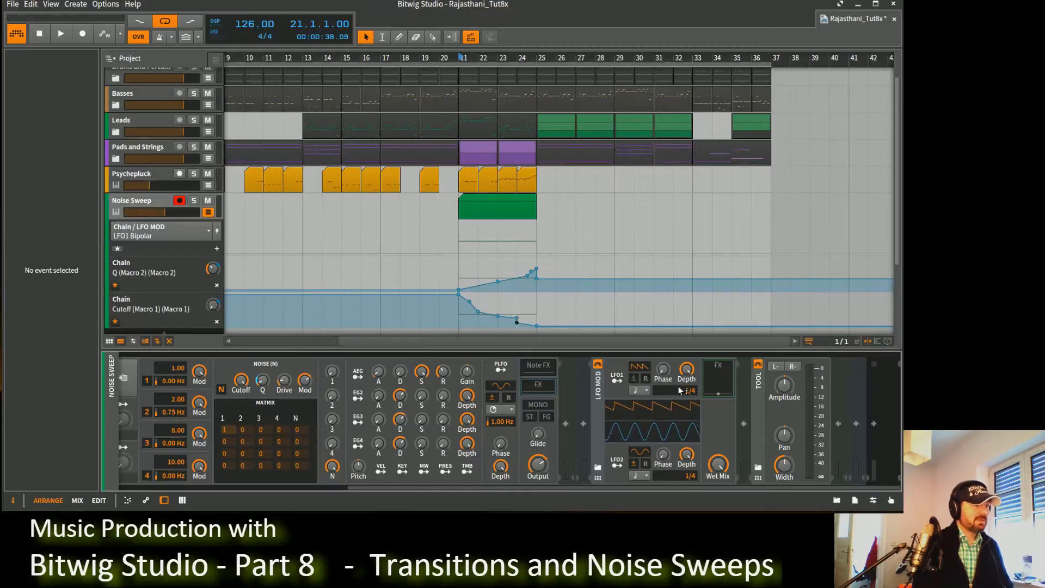
{"action": "left_click_drag", "start_coordinate": [780, 387], "coordinate": [792, 396]}
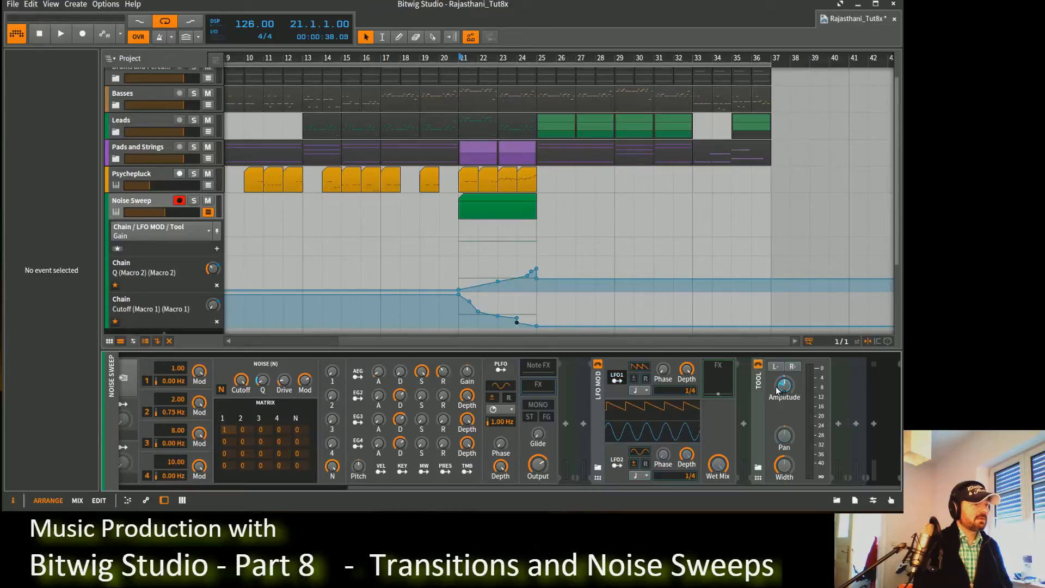
{"action": "key", "text": "space"}
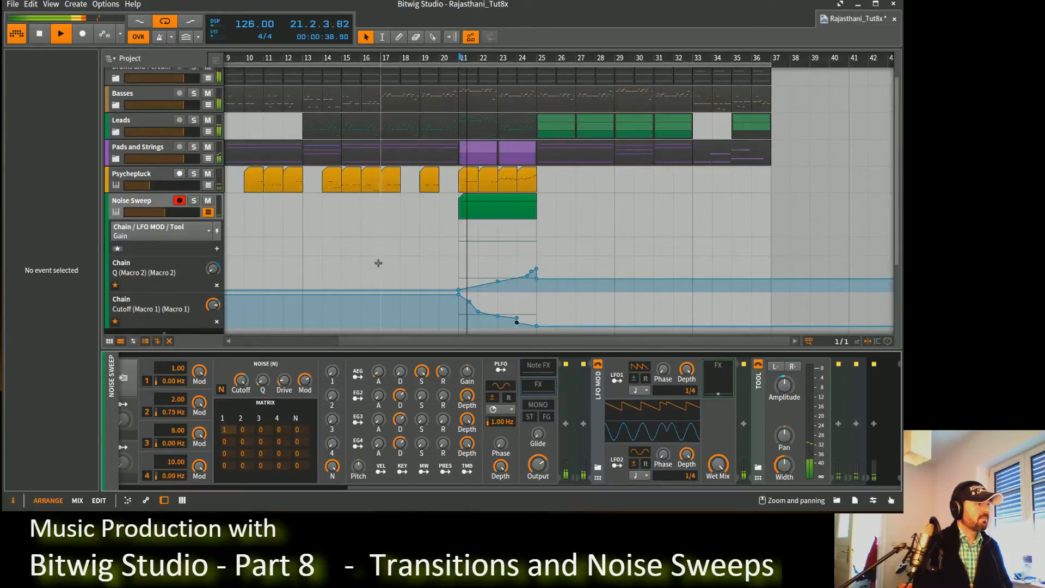
Solo the Noise Sweep track, set playback to bar 23 and switch off its LFO MOD device.
{"action": "left_click", "coordinate": [194, 200]}
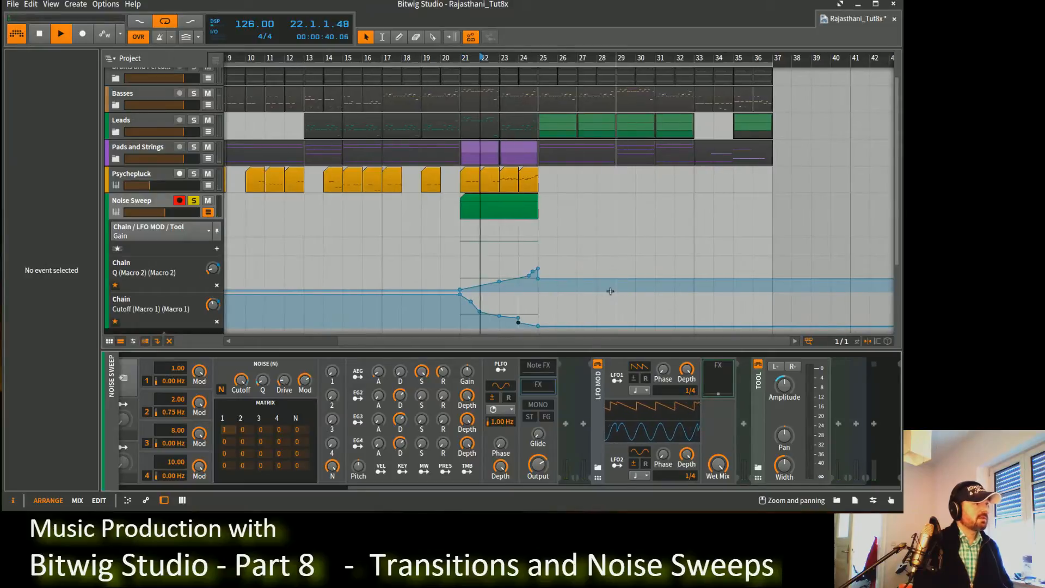
{"action": "left_click", "coordinate": [501, 58]}
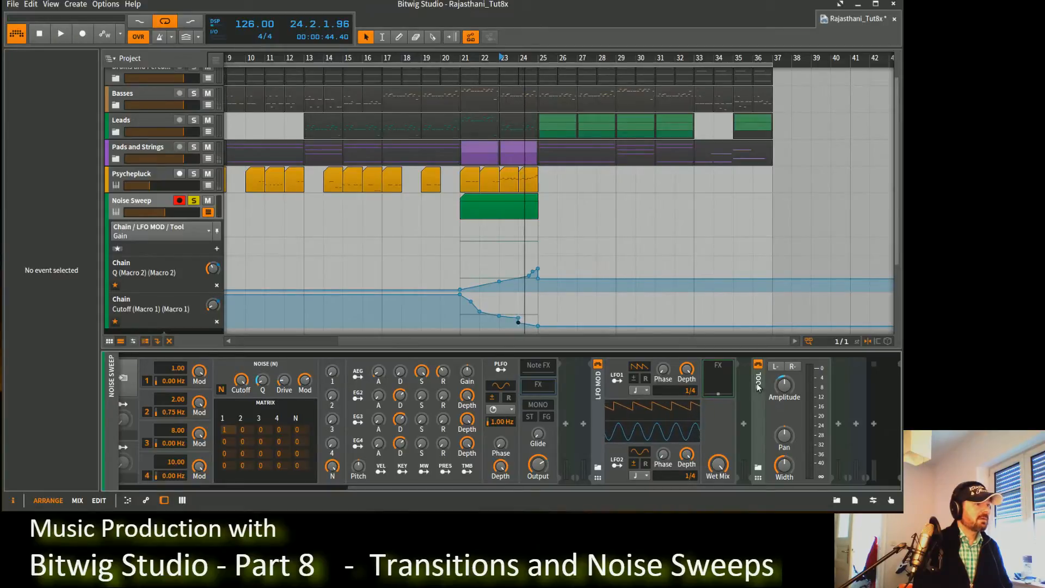
{"action": "left_click", "coordinate": [597, 364]}
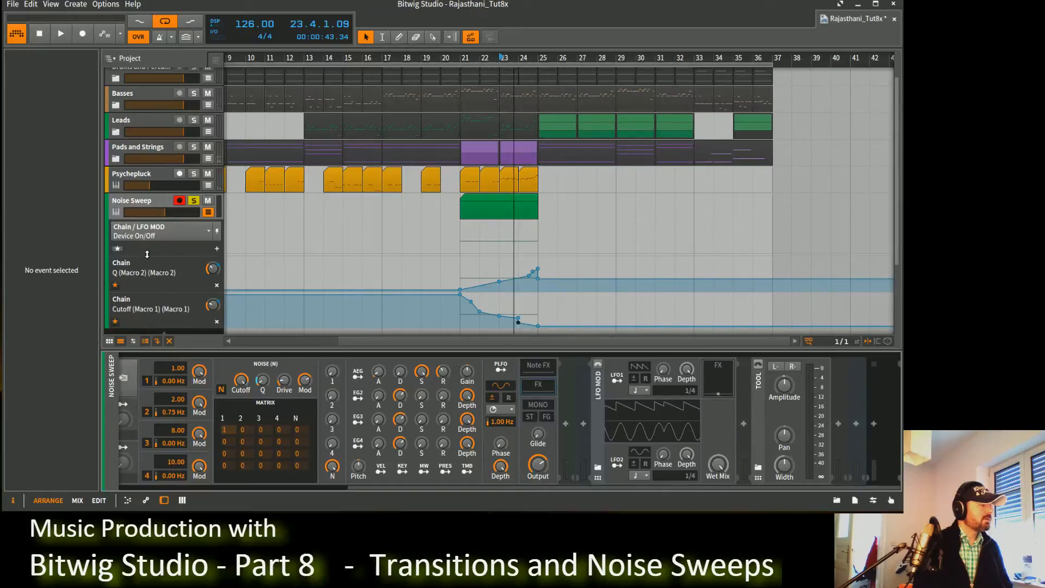
{"action": "scroll", "coordinate": [153, 262], "scroll_direction": "down", "scroll_amount": 1}
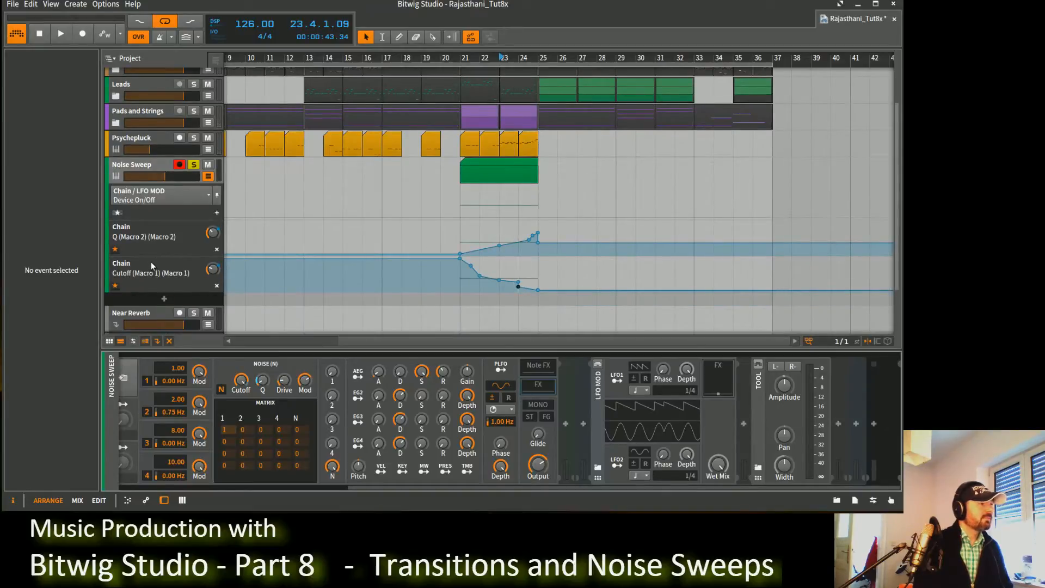
{"action": "scroll", "coordinate": [152, 256], "scroll_direction": "up", "scroll_amount": 1}
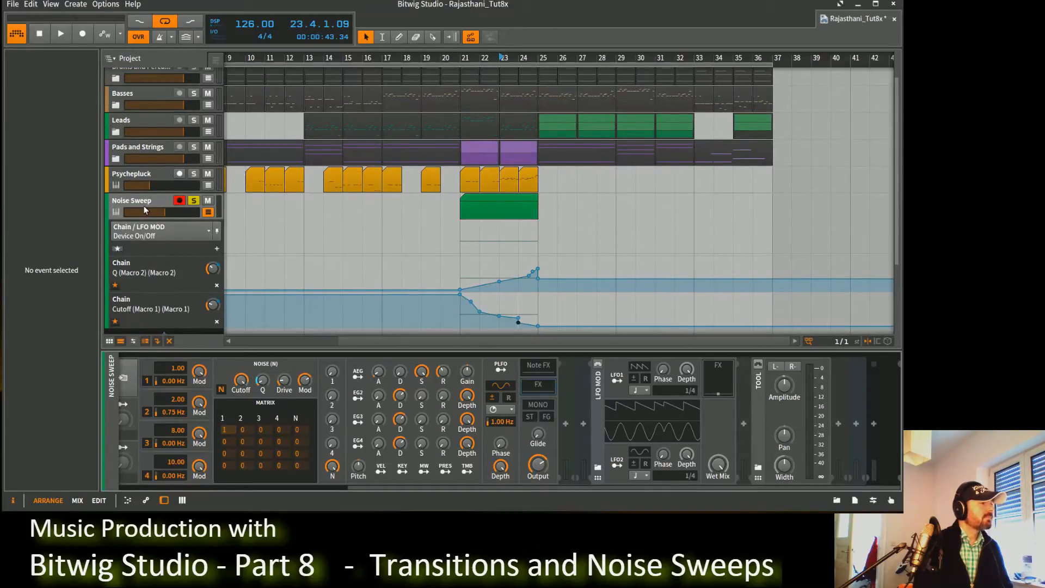
{"action": "left_click", "coordinate": [155, 199]}
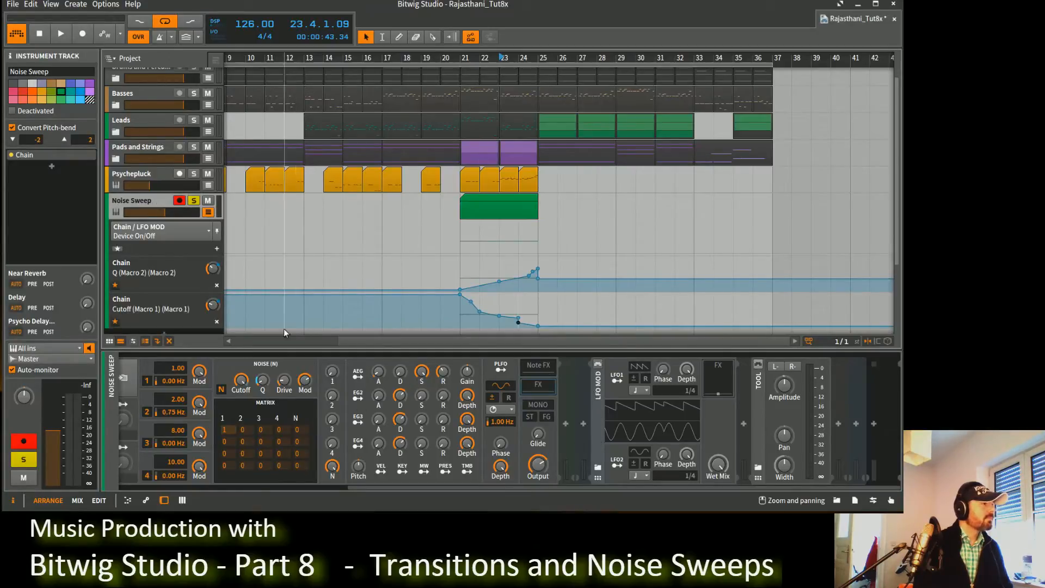
{"action": "scroll", "coordinate": [144, 174], "scroll_direction": "up", "scroll_amount": 1}
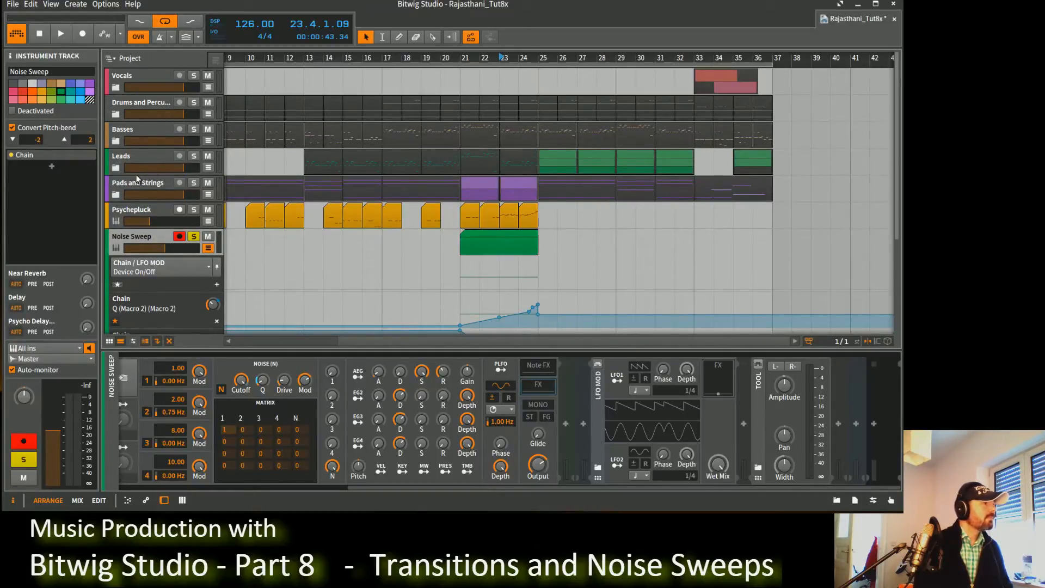
{"action": "left_click", "coordinate": [116, 168]}
{"action": "left_click", "coordinate": [116, 169]}
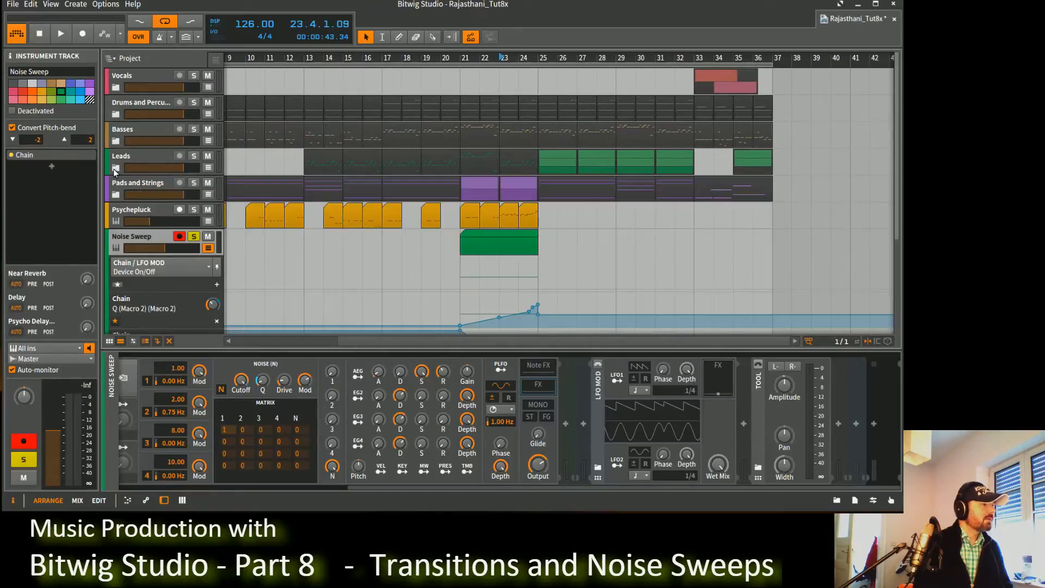
{"action": "scroll", "coordinate": [282, 221], "scroll_direction": "down", "scroll_amount": 2}
Play the soloed noise sweep from bar 21 with the LFO MOD device switched off.
{"action": "key", "text": "space"}
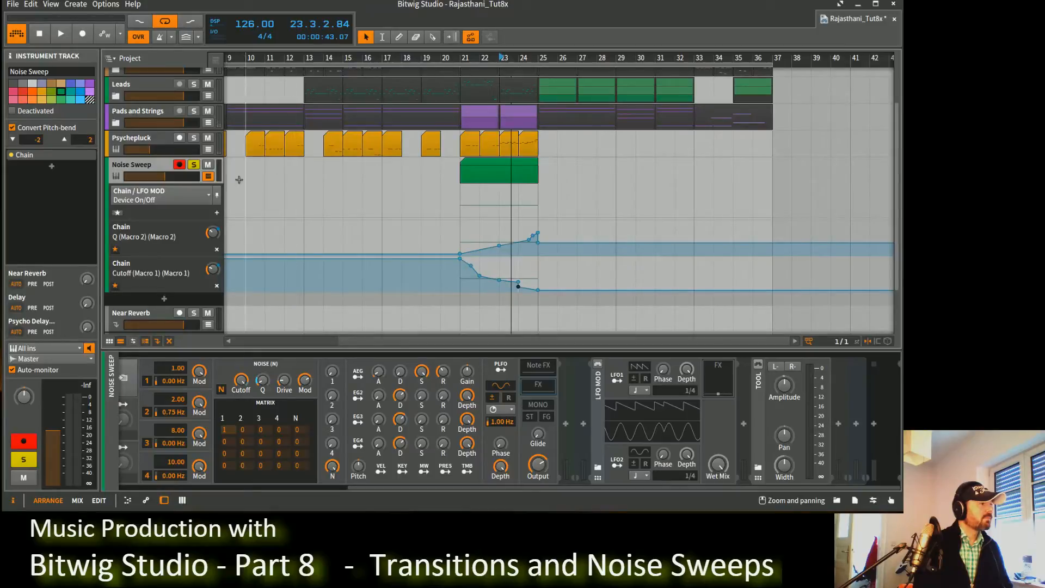
{"action": "key", "text": "space"}
{"action": "key", "text": "space"}
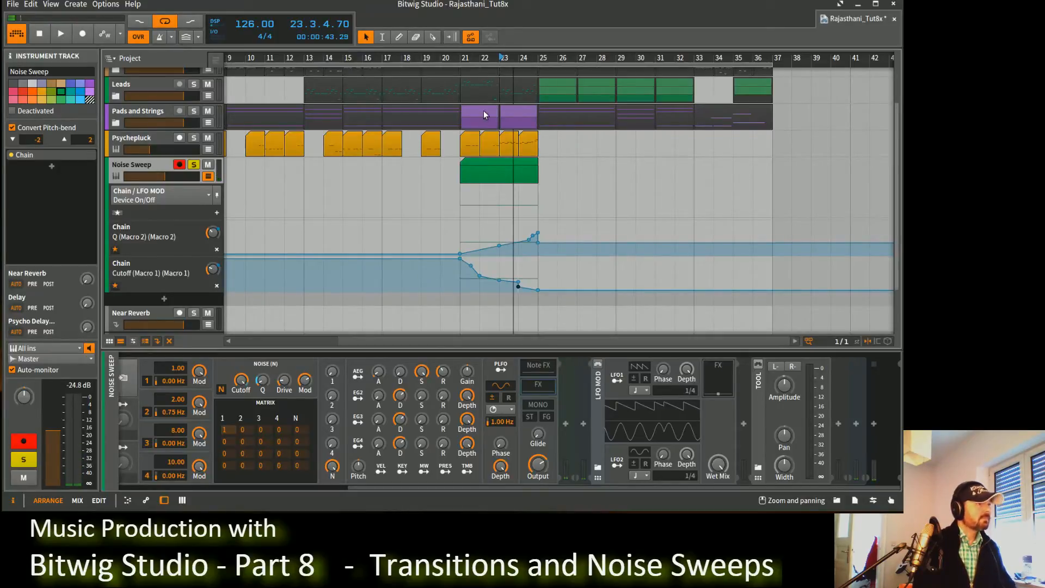
{"action": "key", "text": "space"}
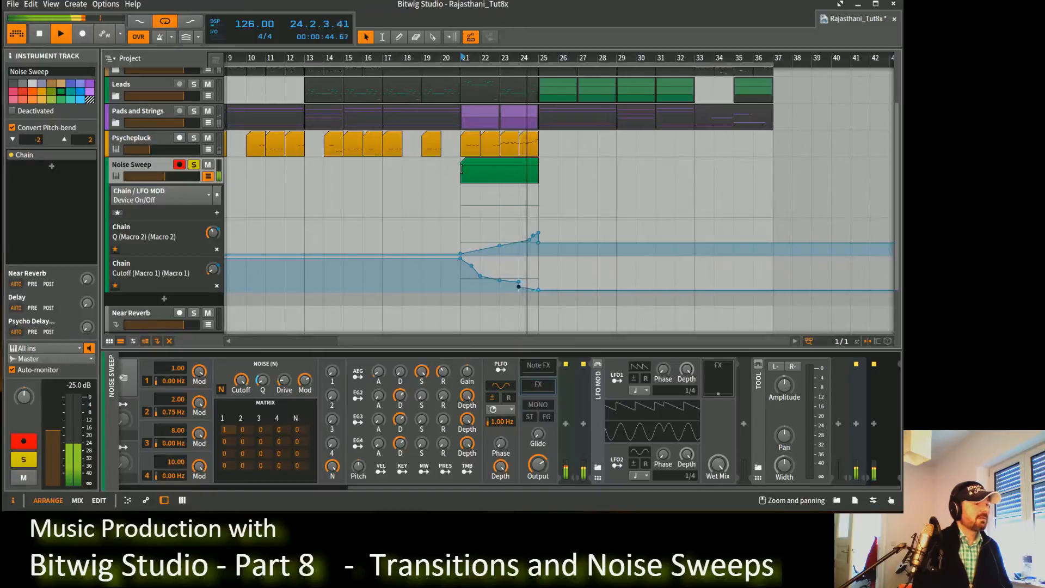
Switch the LFO MOD device back on and play the soloed sweep again for comparison.
{"action": "key", "text": "space"}
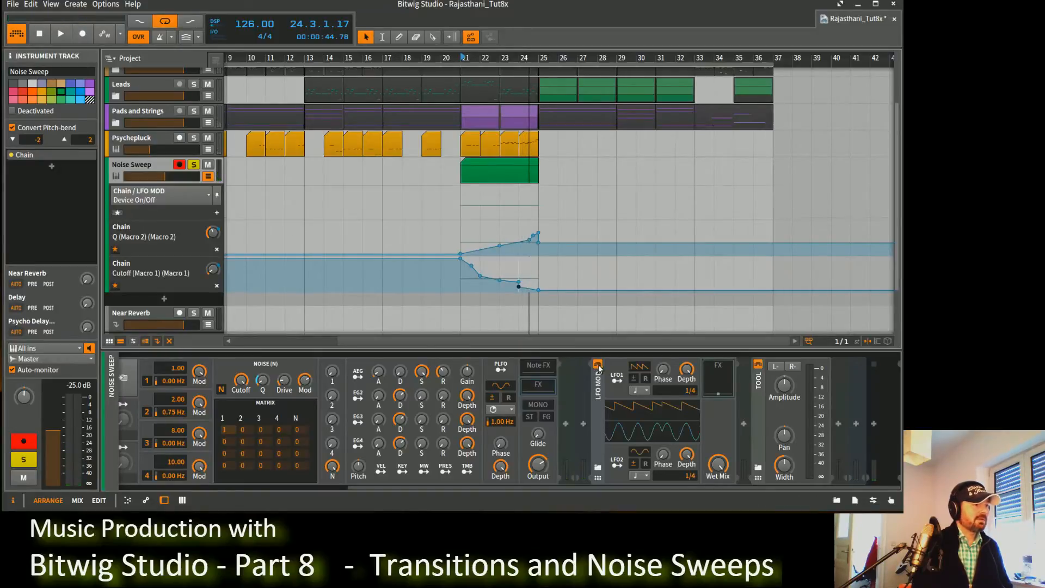
{"action": "key", "text": "space"}
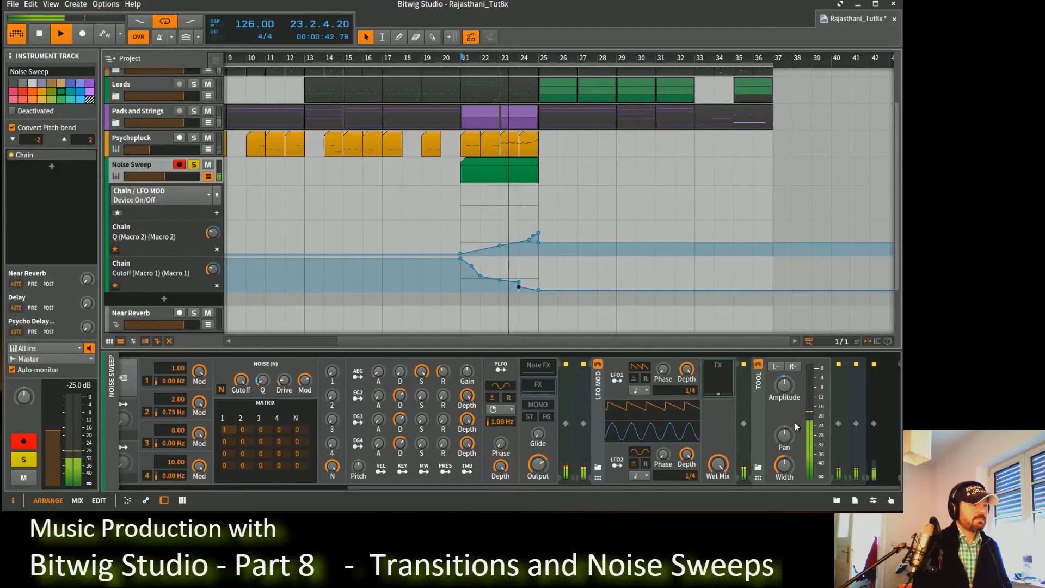
{"action": "key", "text": "space"}
Rename the LFO MOD device on the Noise Sweep track to "Pumper".
{"action": "left_click", "coordinate": [601, 407]}
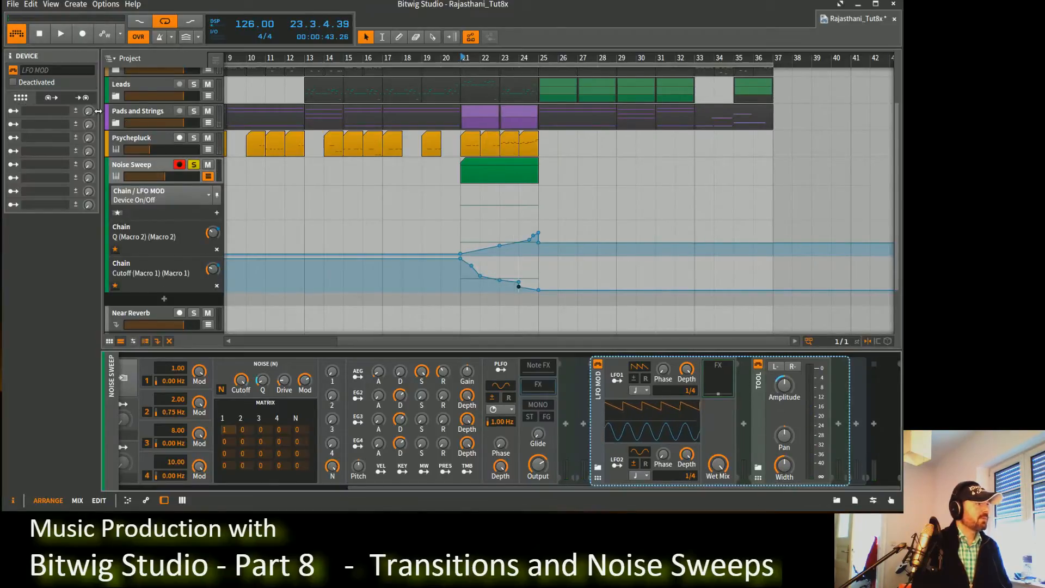
{"action": "left_click", "coordinate": [67, 71]}
{"action": "type", "text": "P"}
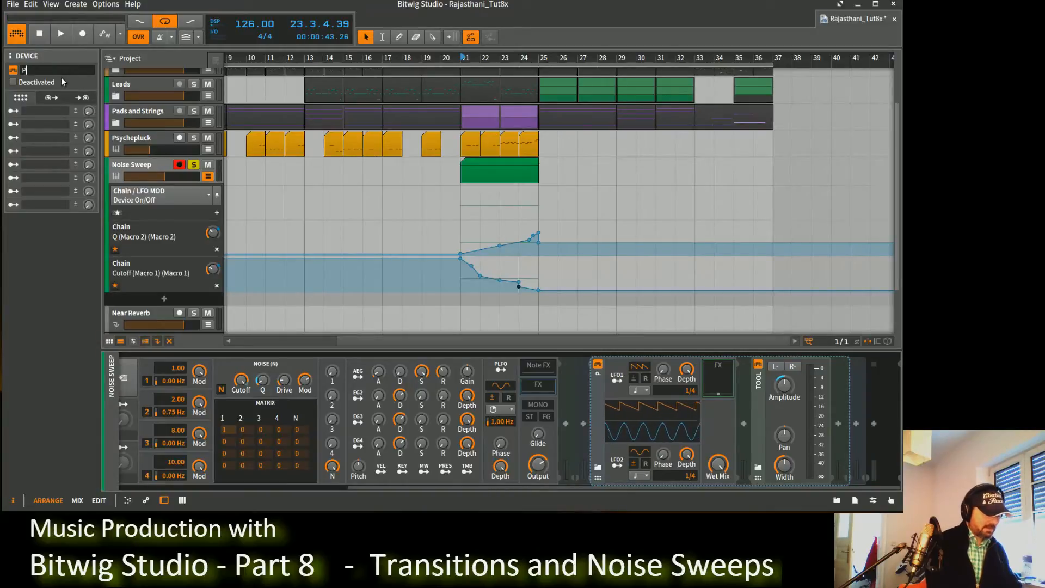
{"action": "type", "text": "umper"}
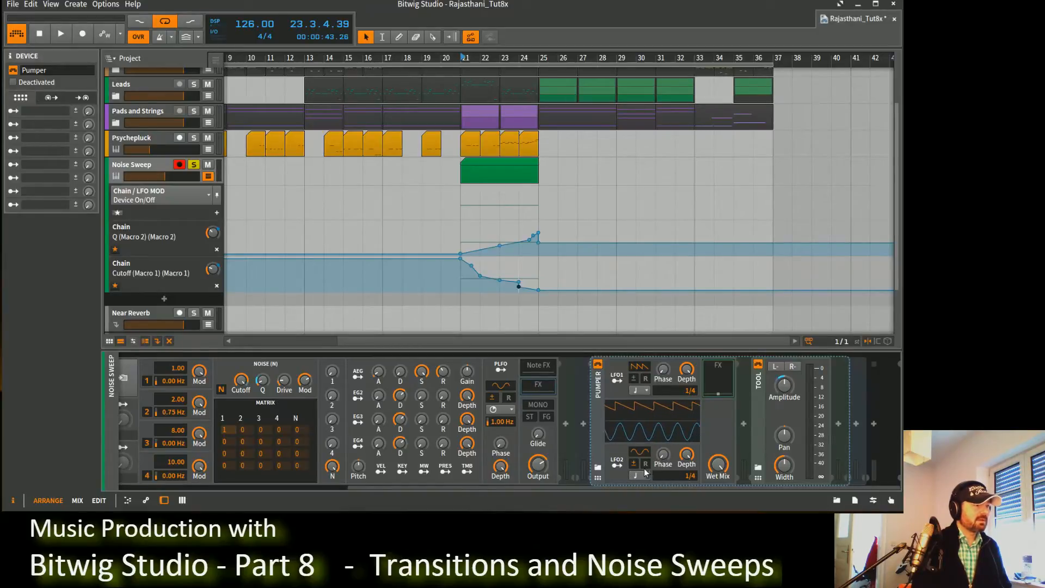
Assign the Pumper's LFO2 to modulate the Tool device's Amplitude and Pan.
{"action": "left_click", "coordinate": [618, 465]}
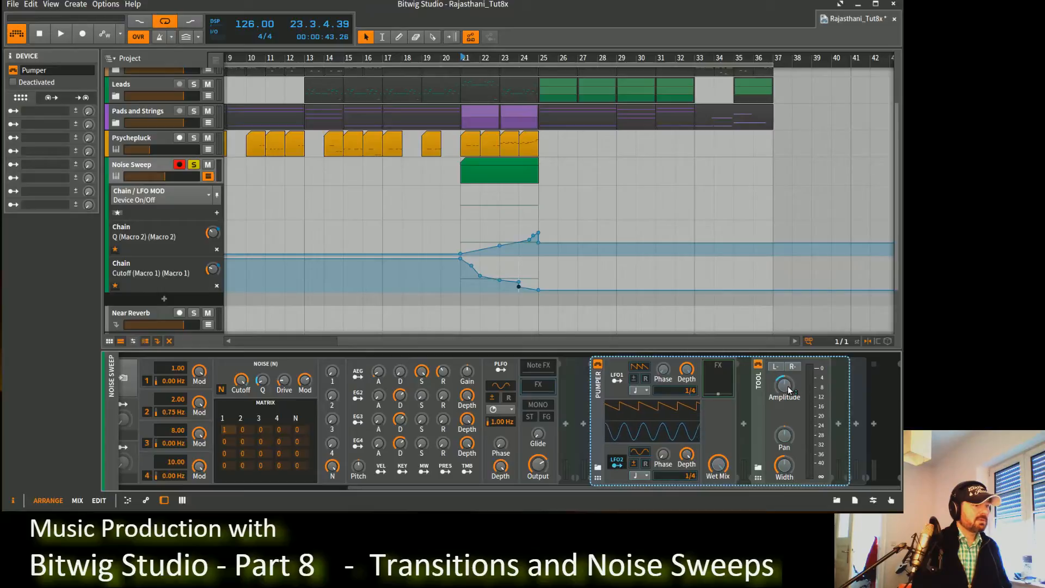
{"action": "left_click_drag", "start_coordinate": [790, 386], "coordinate": [790, 390]}
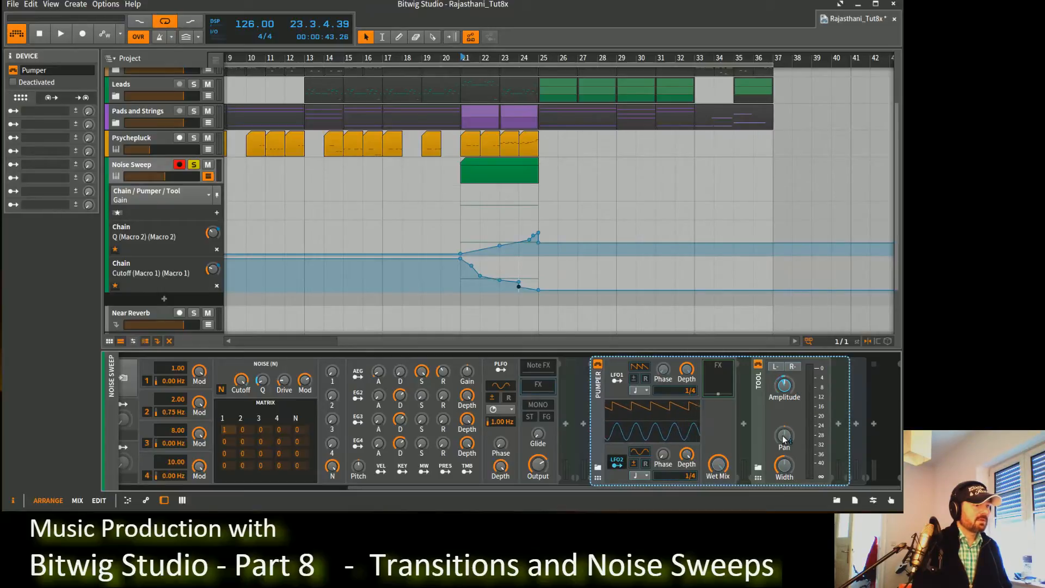
{"action": "left_click_drag", "start_coordinate": [782, 436], "coordinate": [783, 434]}
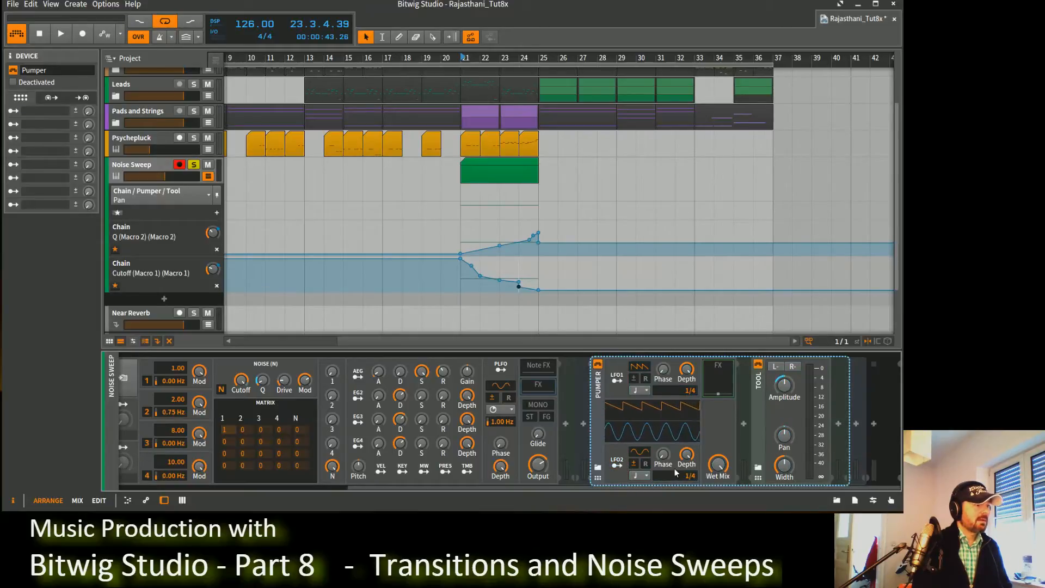
Set the Pumper's LFO2 tempo sync to 1/8 and play the soloed sweep.
{"action": "key", "text": "space"}
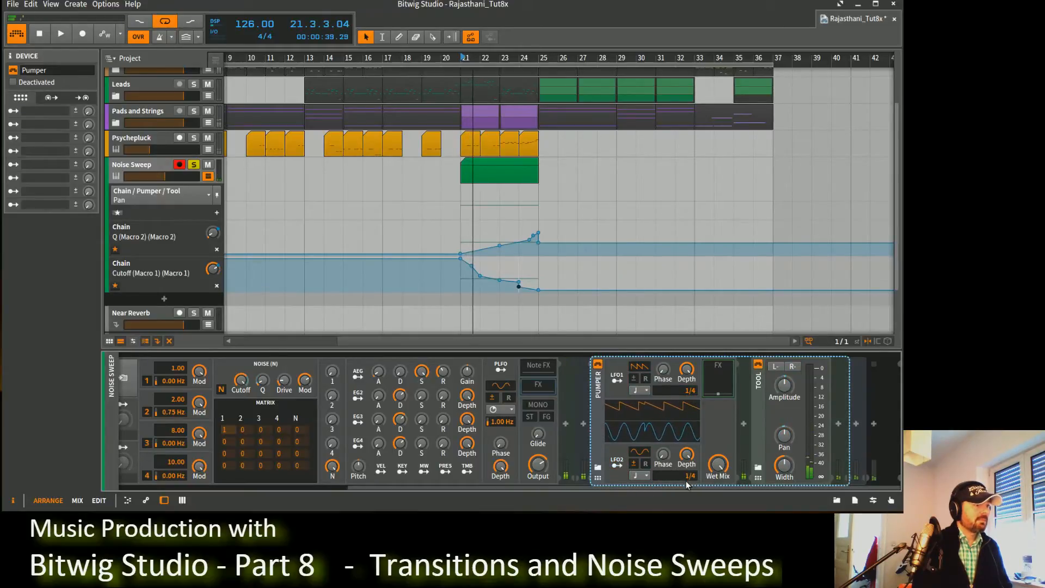
{"action": "left_click_drag", "start_coordinate": [687, 484], "coordinate": [687, 474]}
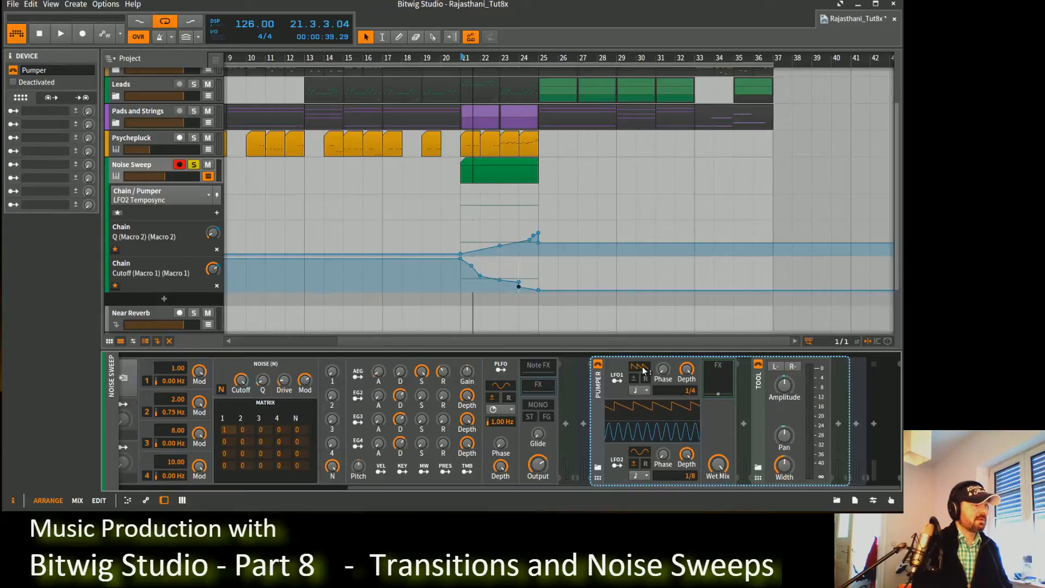
{"action": "key", "text": "space"}
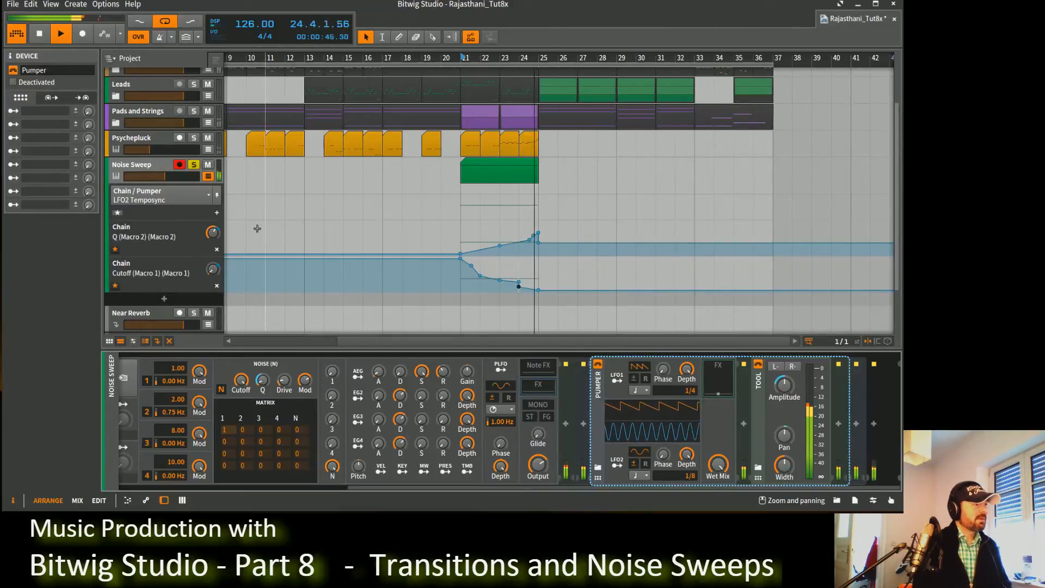
{"action": "key", "text": "space"}
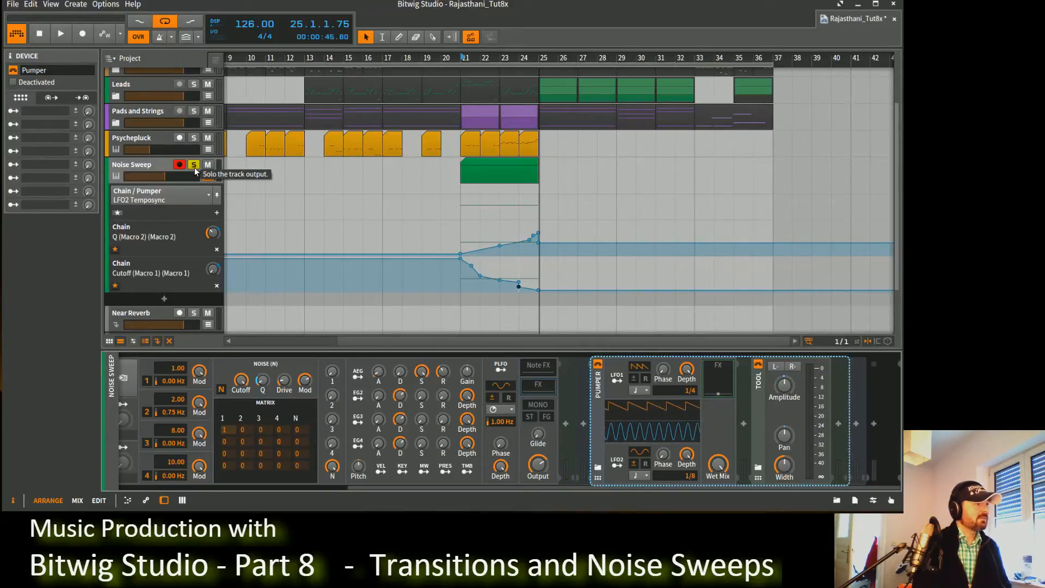
Turn off the Noise Sweep solo and play the sweep in the full mix.
{"action": "key", "text": "space"}
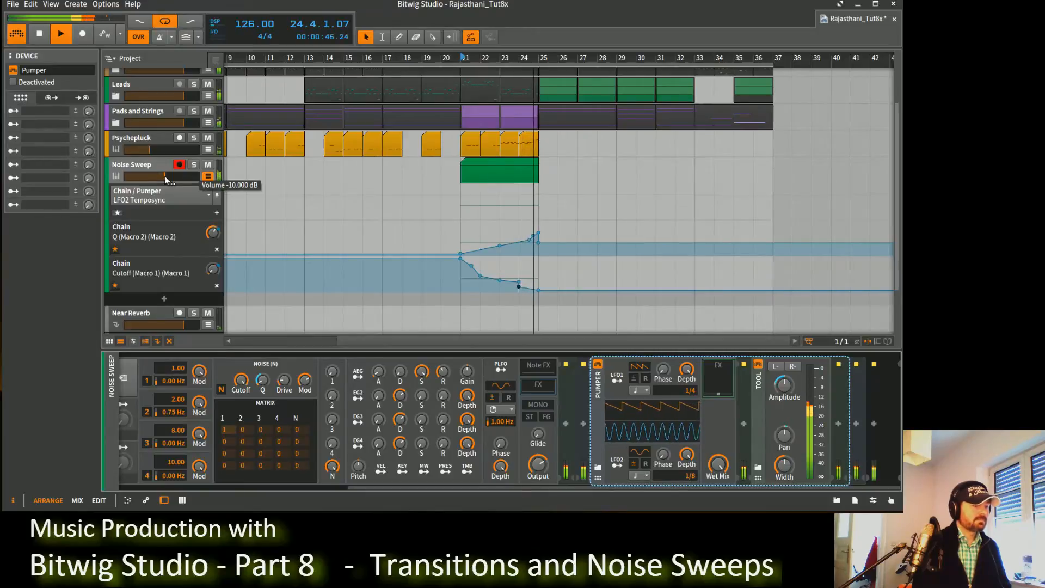
{"action": "key", "text": "space"}
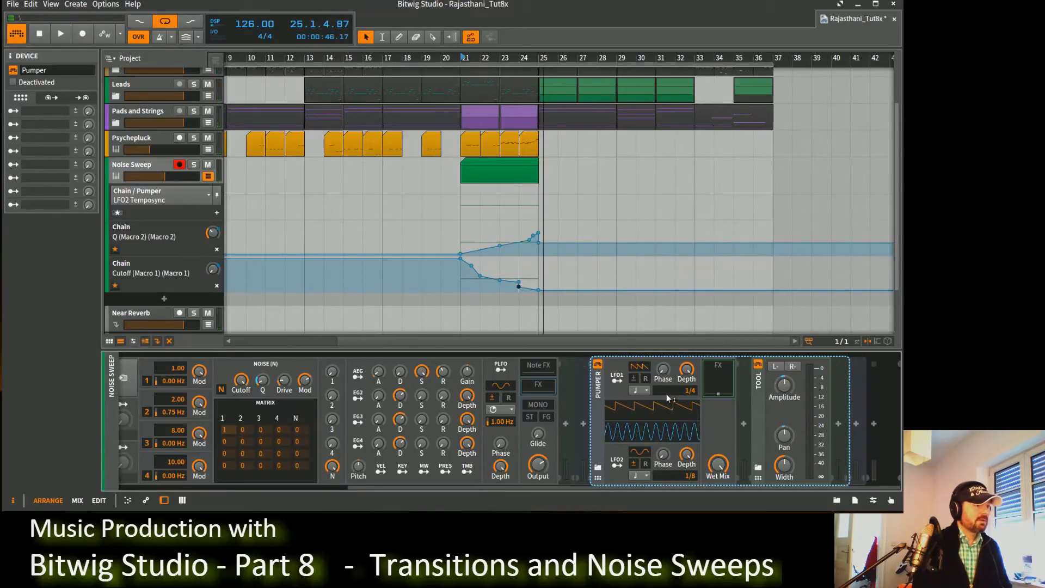
Adjust the Pumper's LFO1 phase while playing the transition in the full mix.
{"action": "key", "text": "space"}
{"action": "left_click", "coordinate": [663, 370]}
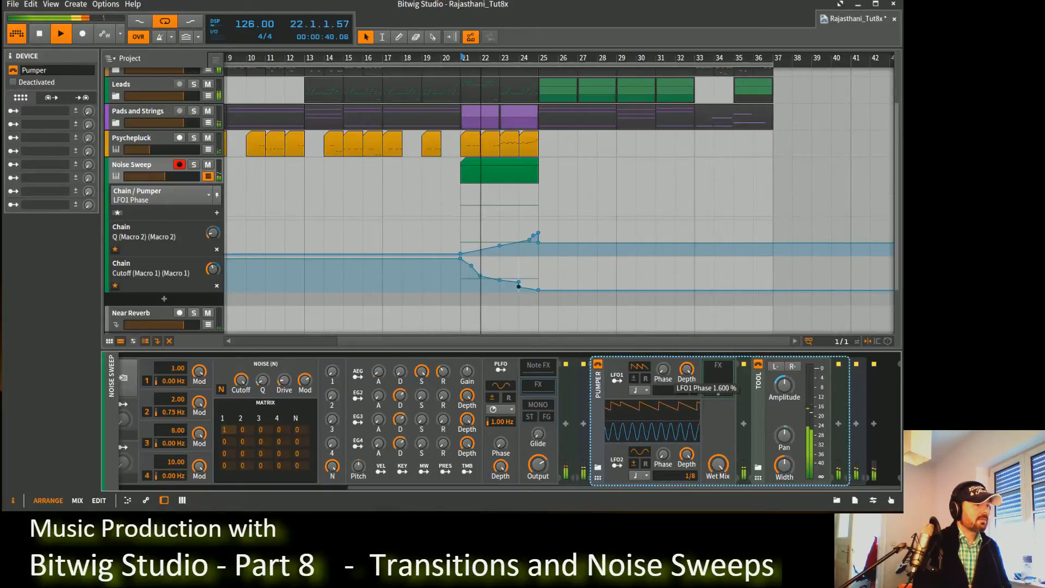
{"action": "left_click_drag", "start_coordinate": [663, 369], "coordinate": [663, 339]}
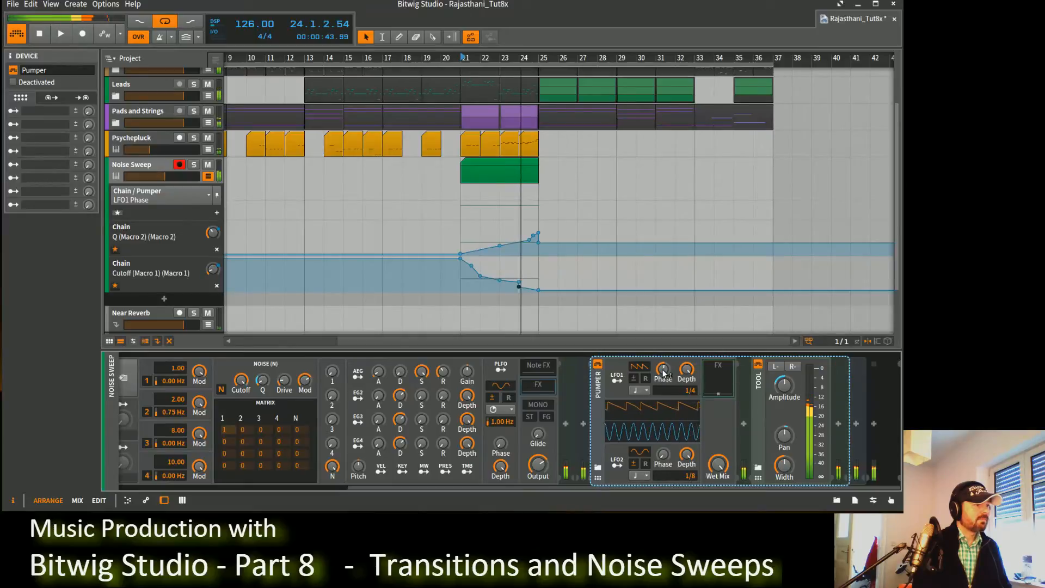
{"action": "key", "text": "space"}
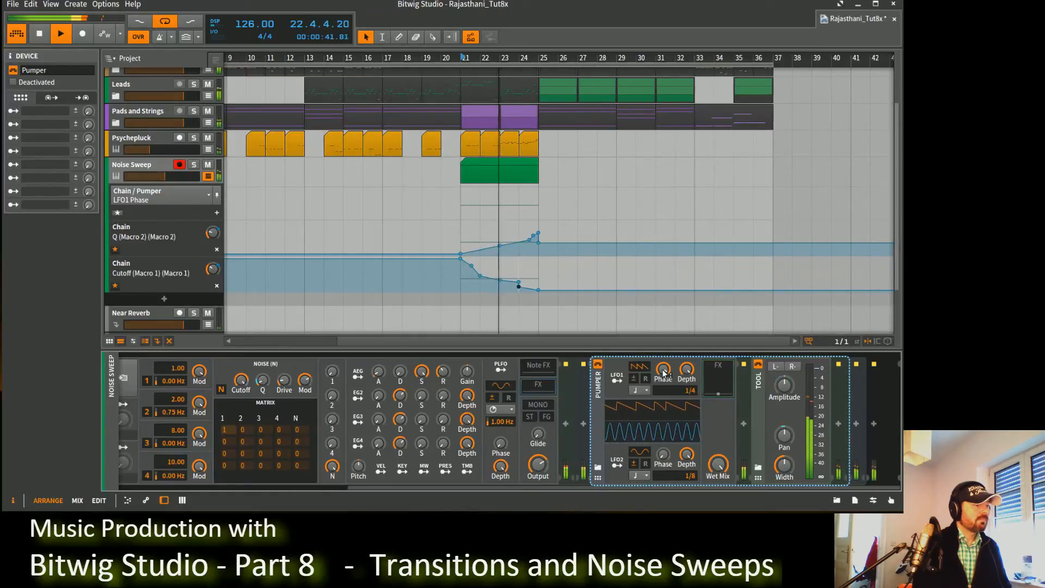
{"action": "left_click_drag", "start_coordinate": [663, 373], "coordinate": [663, 384]}
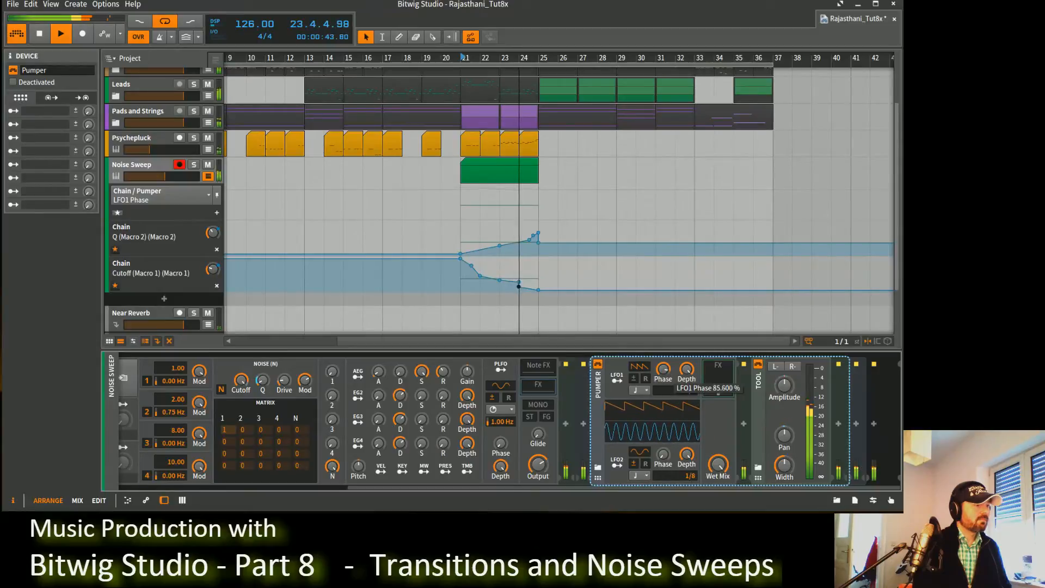
{"action": "left_click_drag", "start_coordinate": [664, 371], "coordinate": [661, 364]}
{"action": "key", "text": "space"}
{"action": "key", "text": "space"}
{"action": "double_click", "coordinate": [661, 376]}
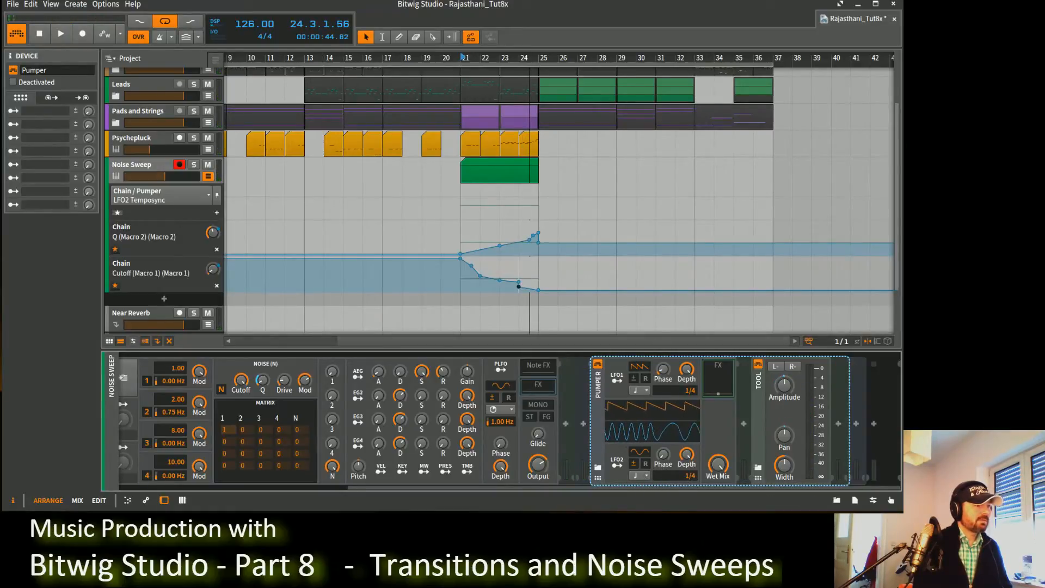
Set the Pumper's LFO2 tempo sync to 1/2 while playing the sweep in the full mix.
{"action": "key", "text": "space"}
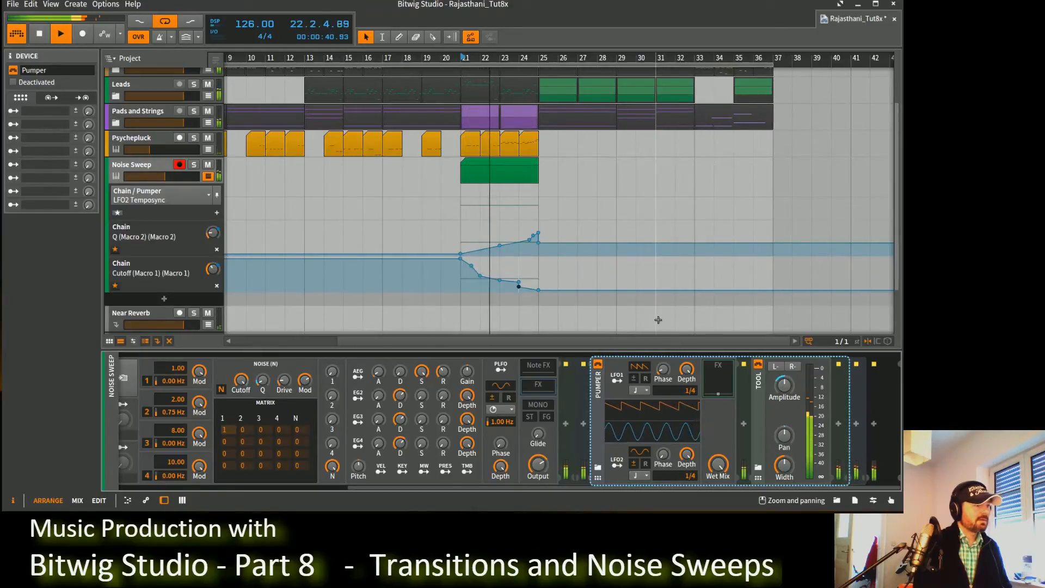
{"action": "key", "text": "space"}
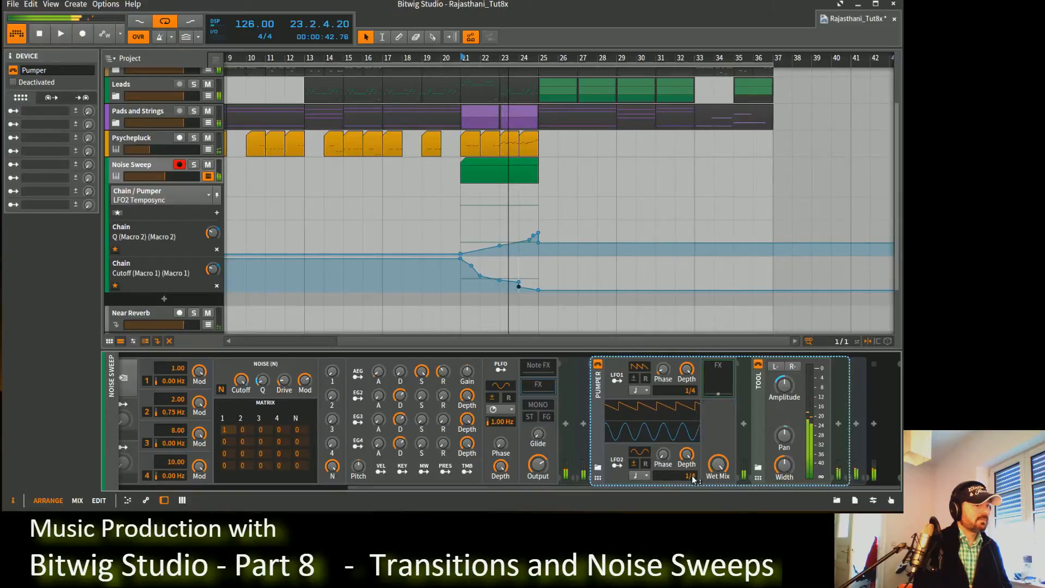
{"action": "key", "text": "space"}
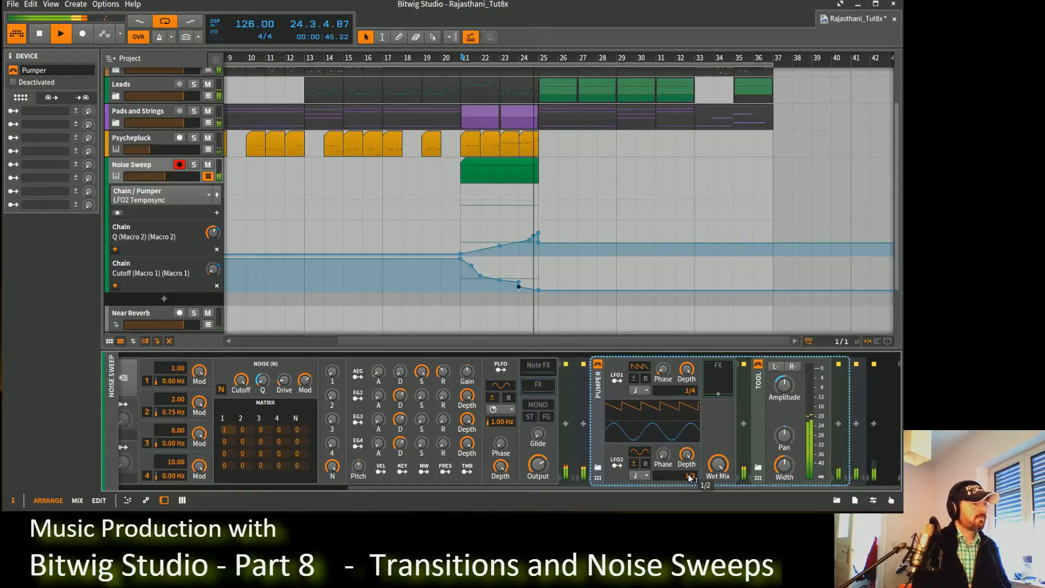
{"action": "key", "text": "space"}
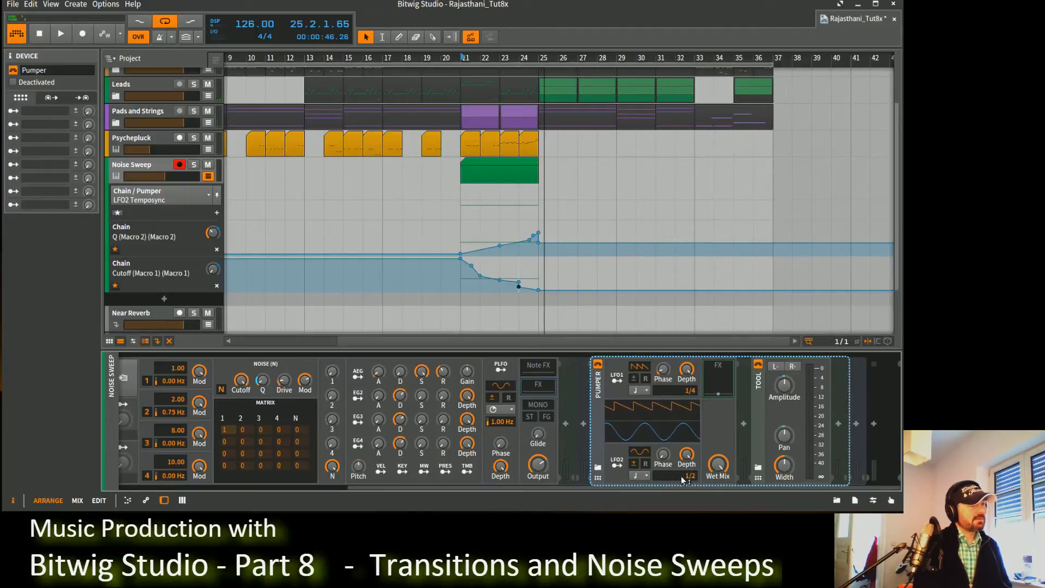
{"action": "scroll", "coordinate": [499, 486], "scroll_direction": "up", "scroll_amount": 3}
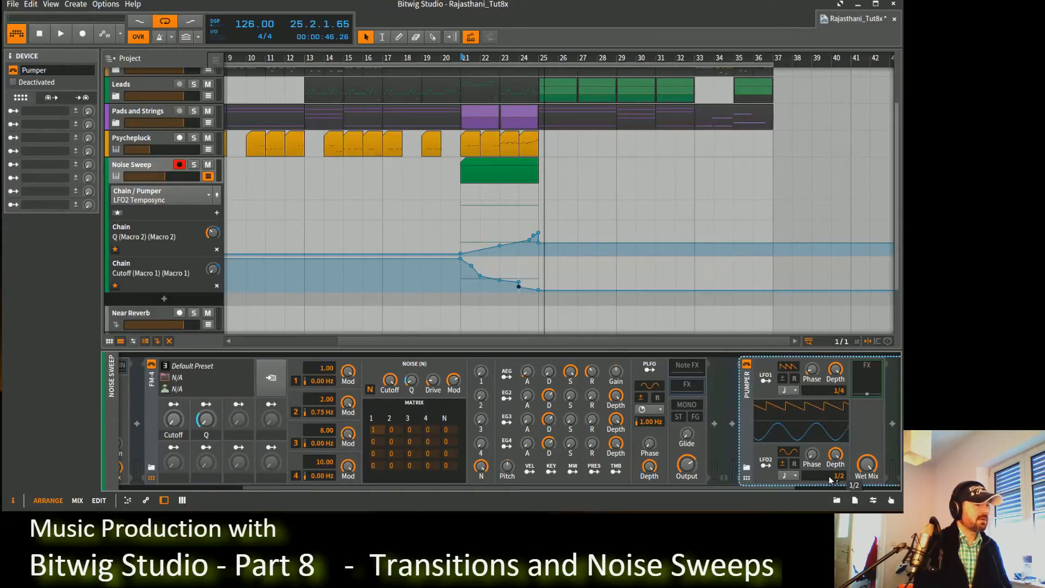
Map the Chain's third macro to the Pumper's LFO2 tempo sync.
{"action": "scroll", "coordinate": [756, 488], "scroll_direction": "up", "scroll_amount": 3}
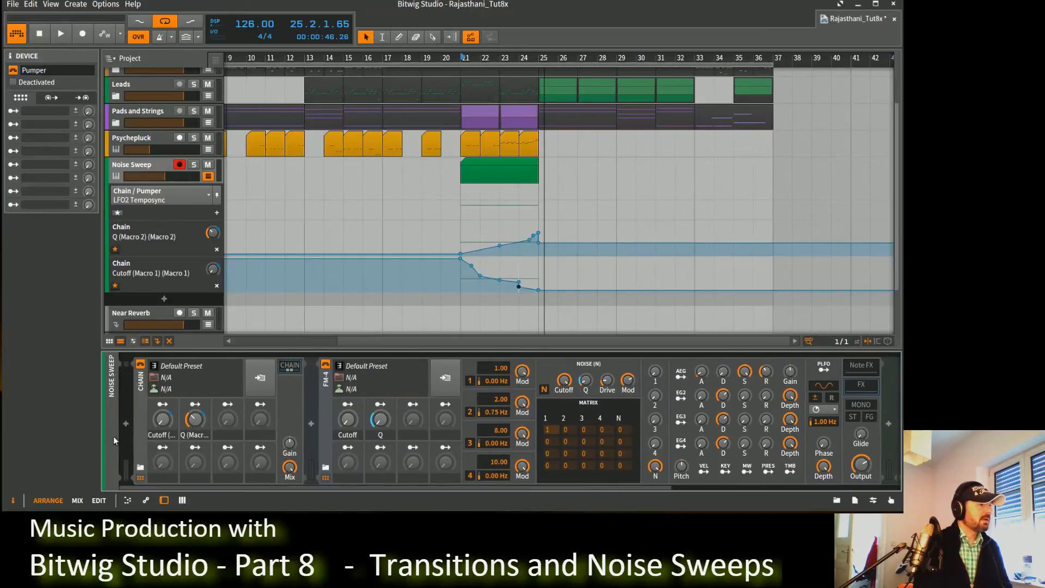
{"action": "left_click", "coordinate": [228, 404]}
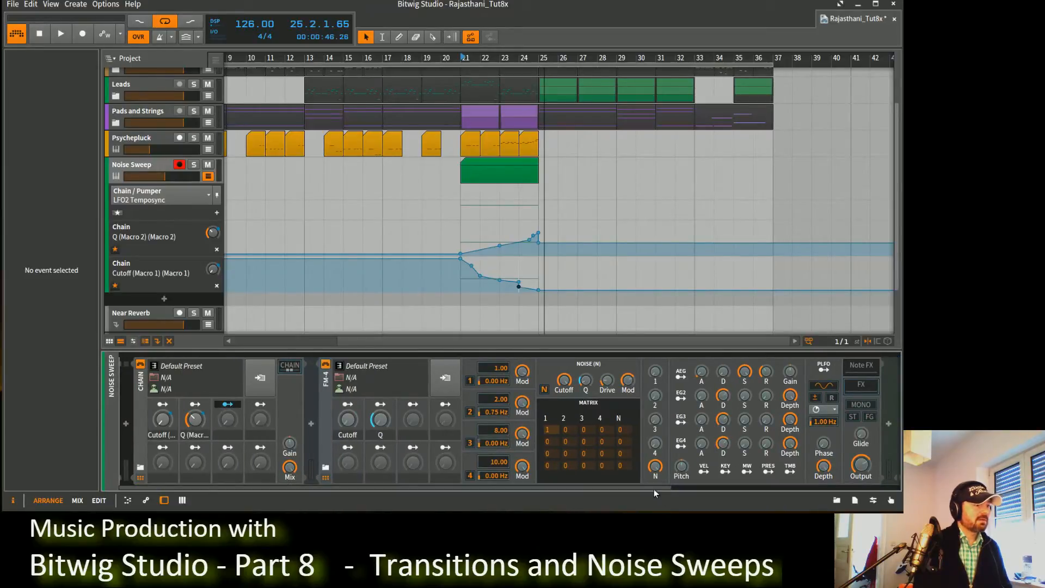
{"action": "scroll", "coordinate": [654, 490], "scroll_direction": "down", "scroll_amount": 5}
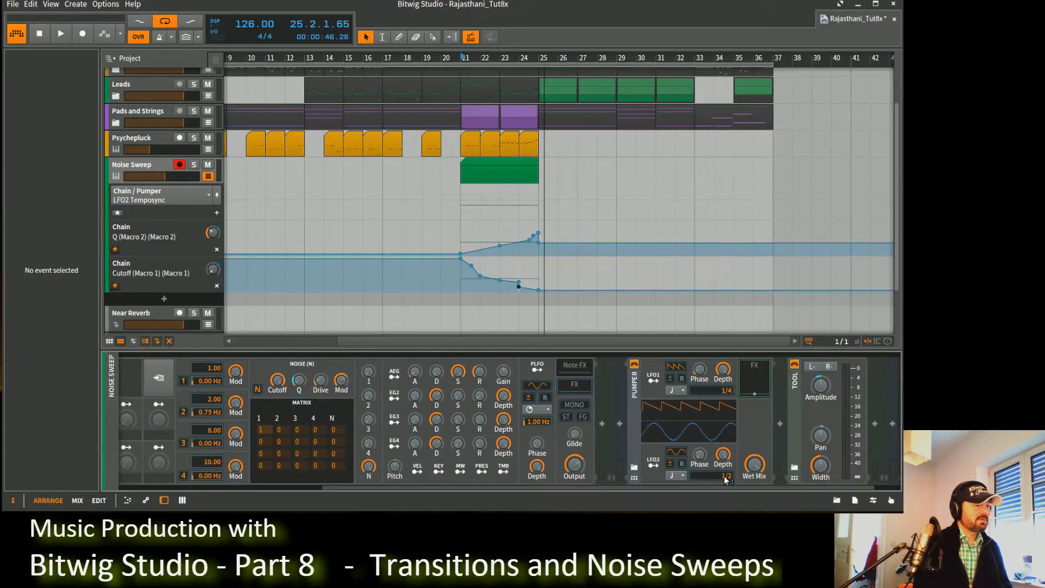
{"action": "left_click", "coordinate": [725, 477]}
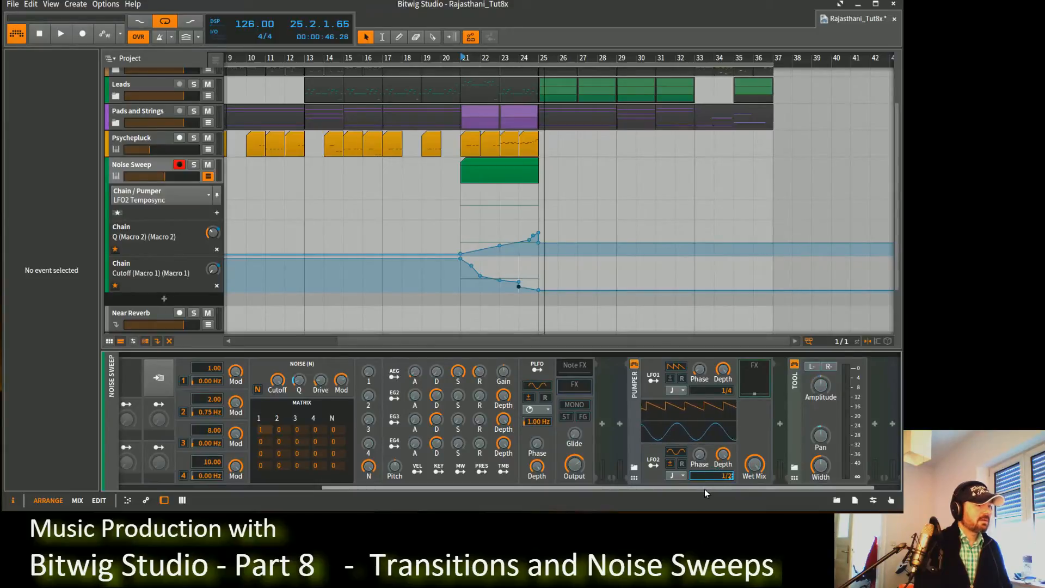
{"action": "scroll", "coordinate": [705, 488], "scroll_direction": "up", "scroll_amount": 5}
Play the transition while turning the LFO2 Temposync macro up to 30 %, and reset the macro when done.
{"action": "key", "text": "space"}
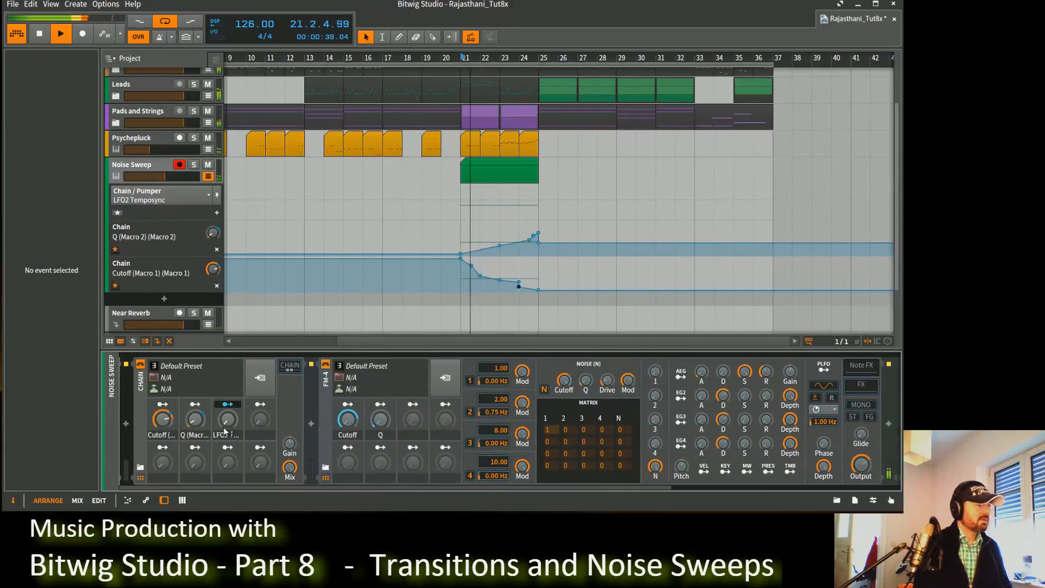
{"action": "key", "text": "space"}
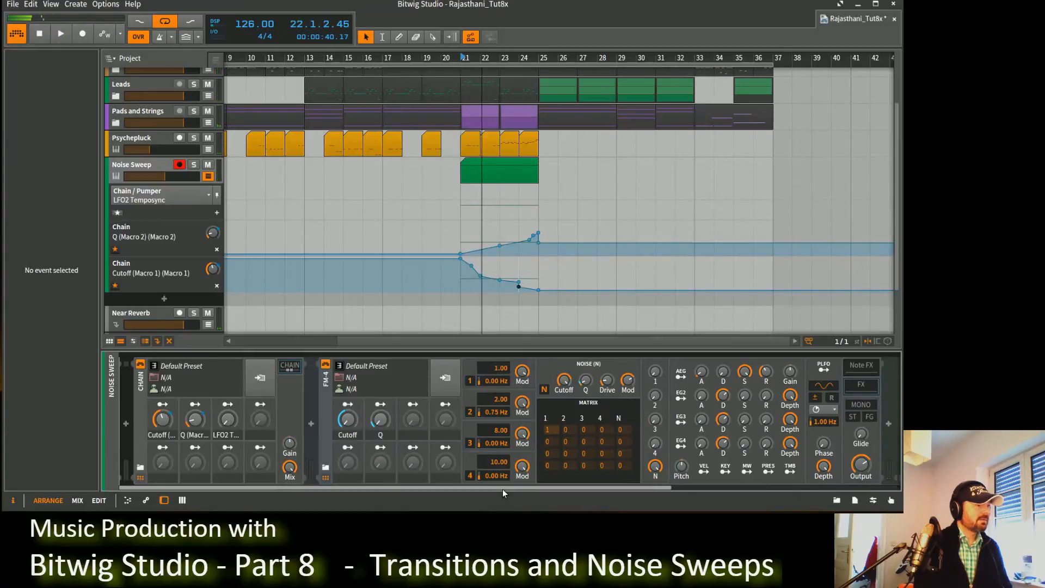
{"action": "key", "text": "space"}
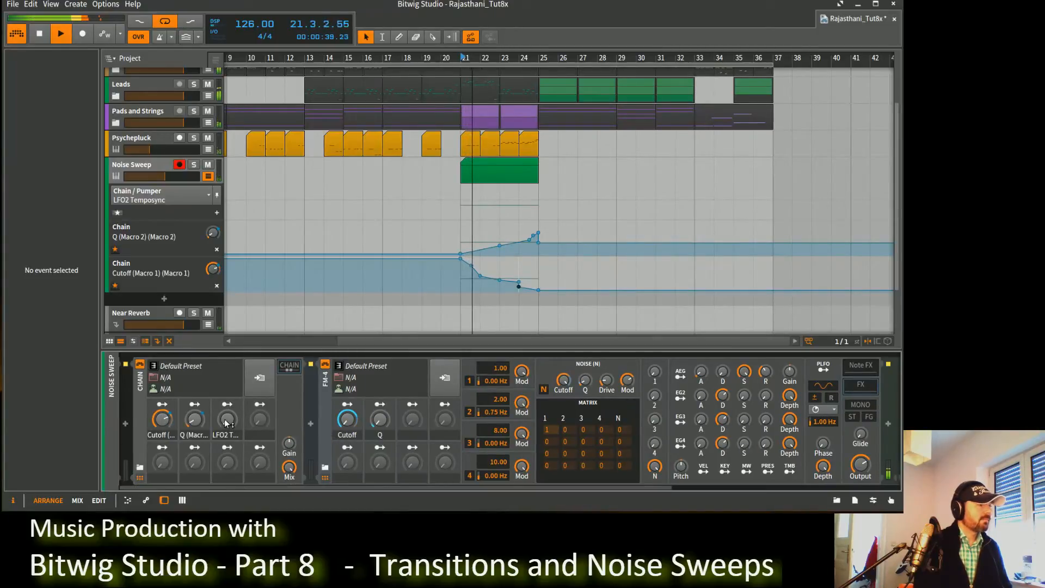
{"action": "left_click_drag", "start_coordinate": [226, 423], "coordinate": [226, 411]}
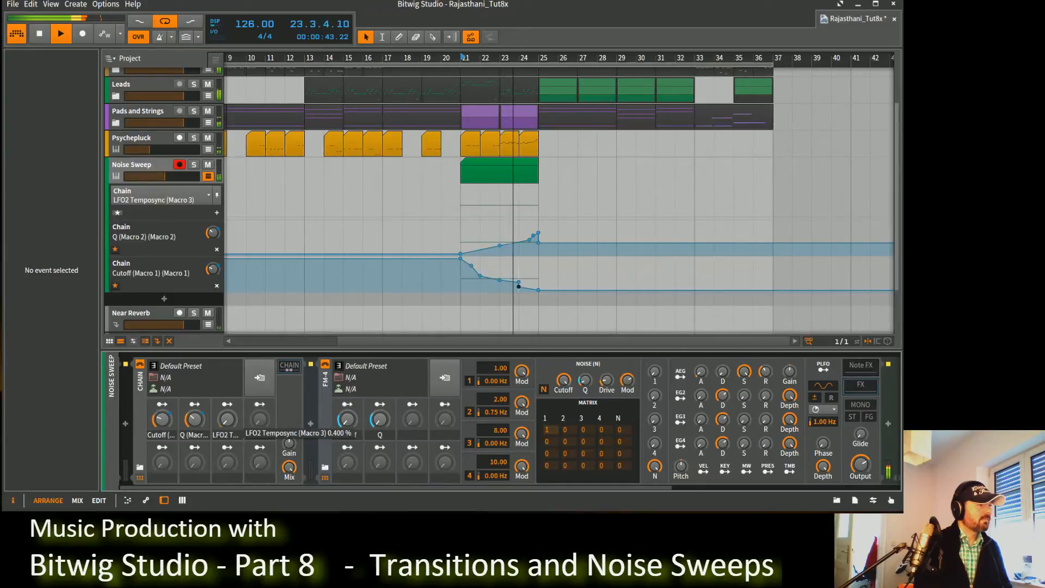
{"action": "key", "text": "space"}
{"action": "key", "text": "space"}
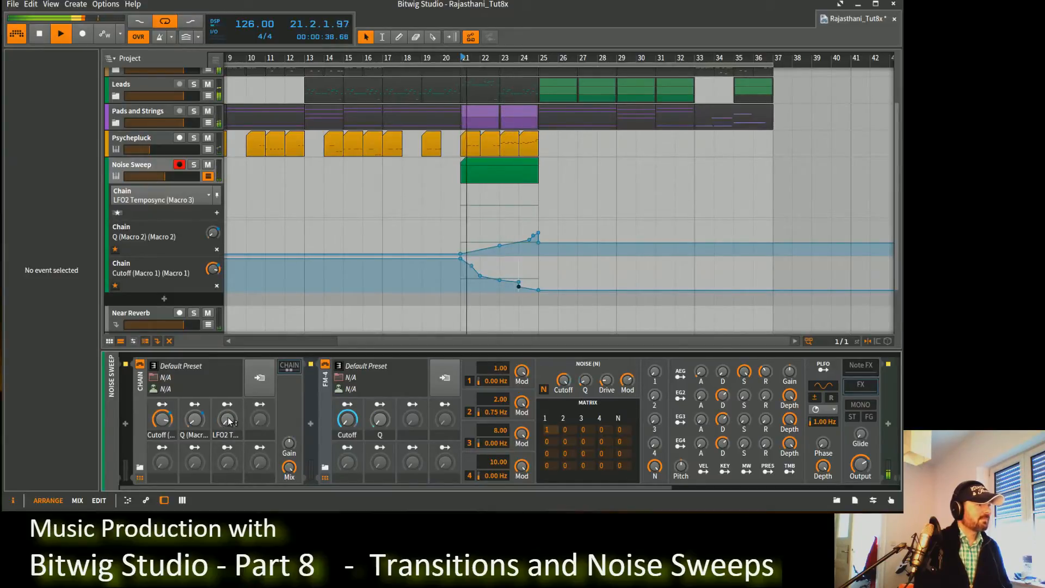
{"action": "left_click_drag", "start_coordinate": [228, 421], "coordinate": [229, 422]}
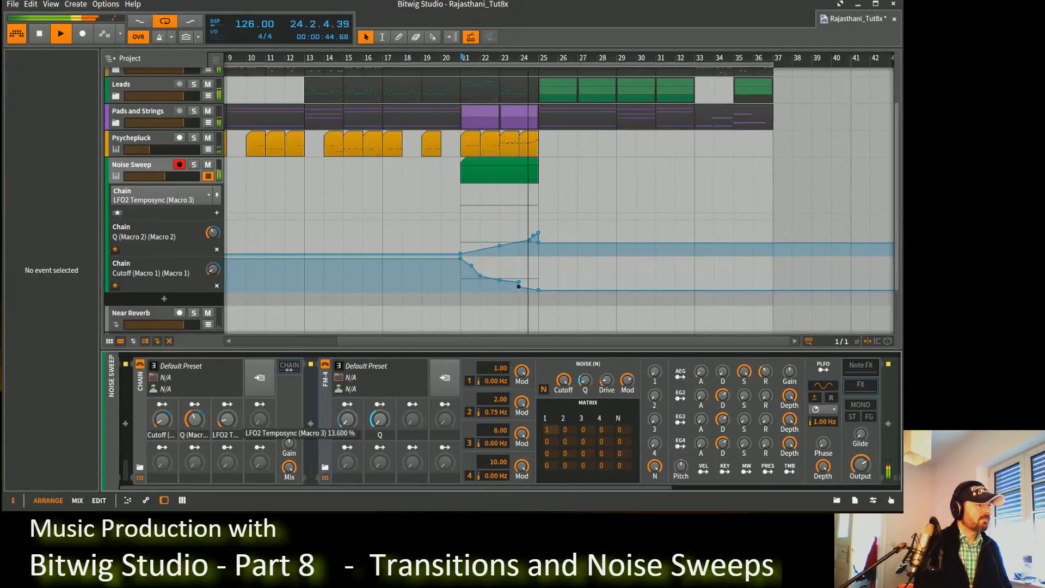
{"action": "key", "text": "space"}
{"action": "double_click", "coordinate": [227, 419]}
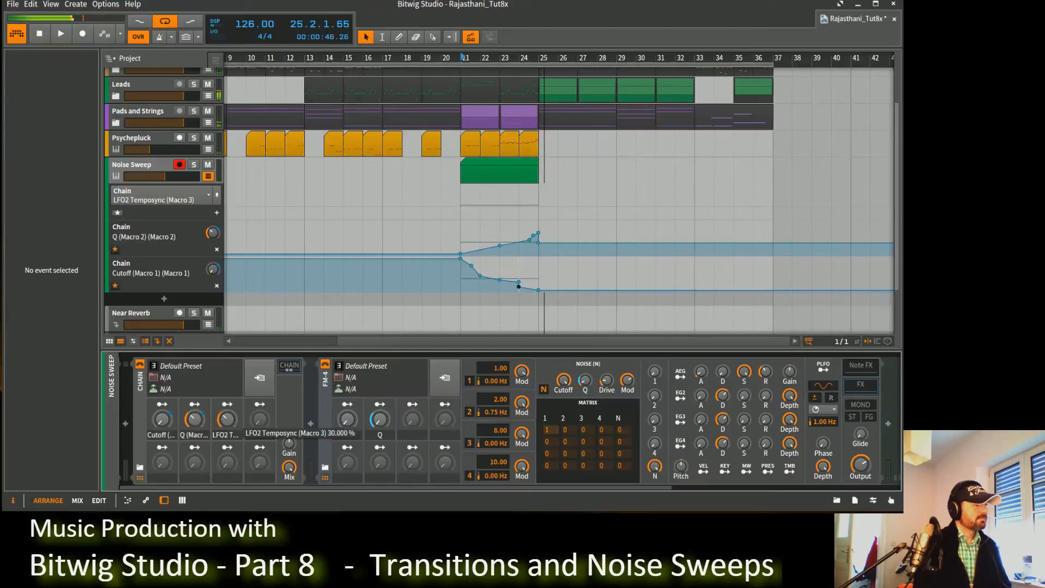
Add an automation lane for the Chain's LFO2 Temposync macro and rename the macro to start with "LFo Spee".
{"action": "scroll", "coordinate": [550, 253], "scroll_direction": "down", "scroll_amount": 3}
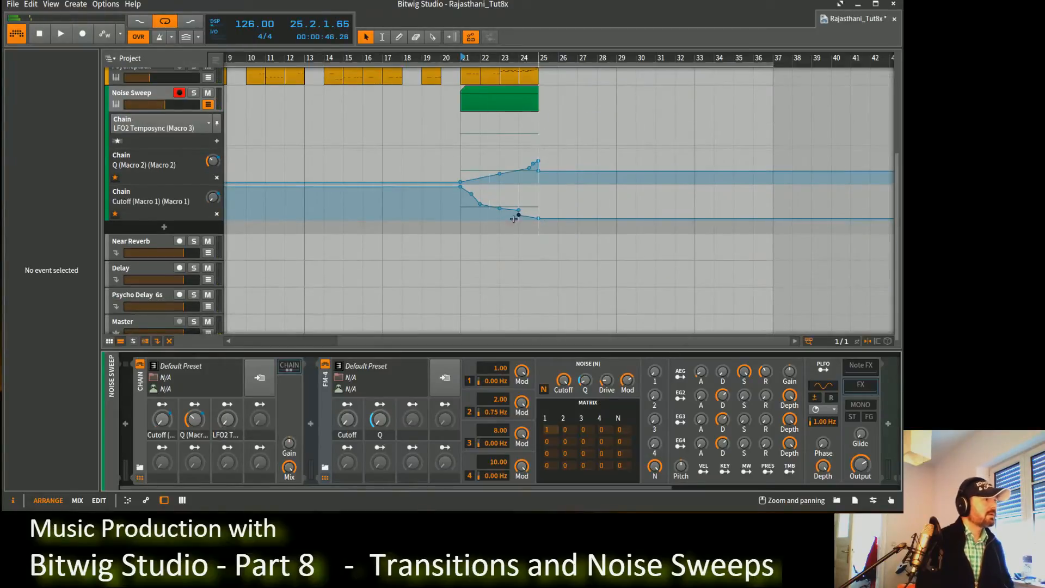
{"action": "left_click", "coordinate": [216, 142]}
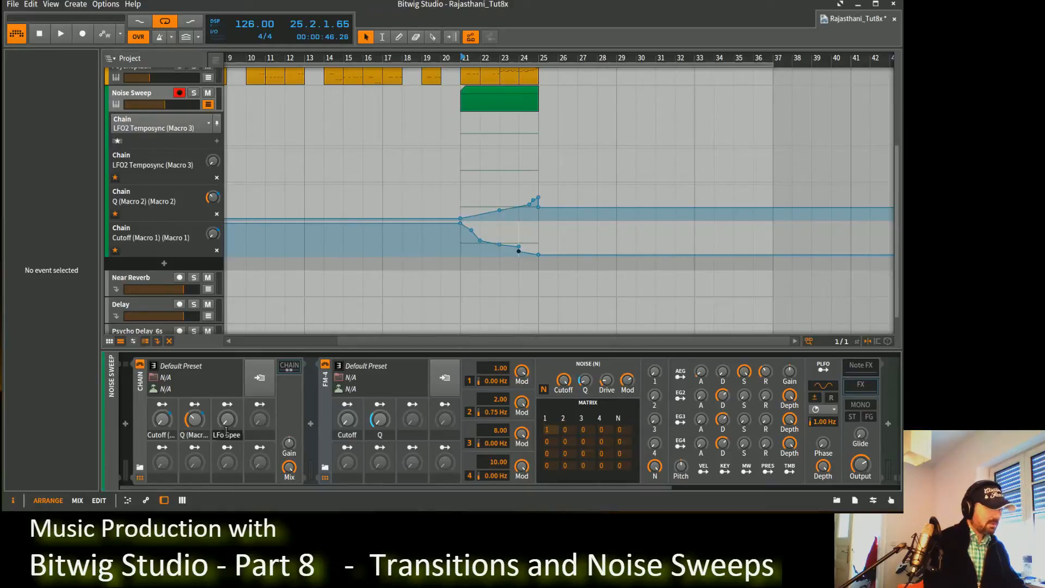
{"action": "key", "text": "Return"}
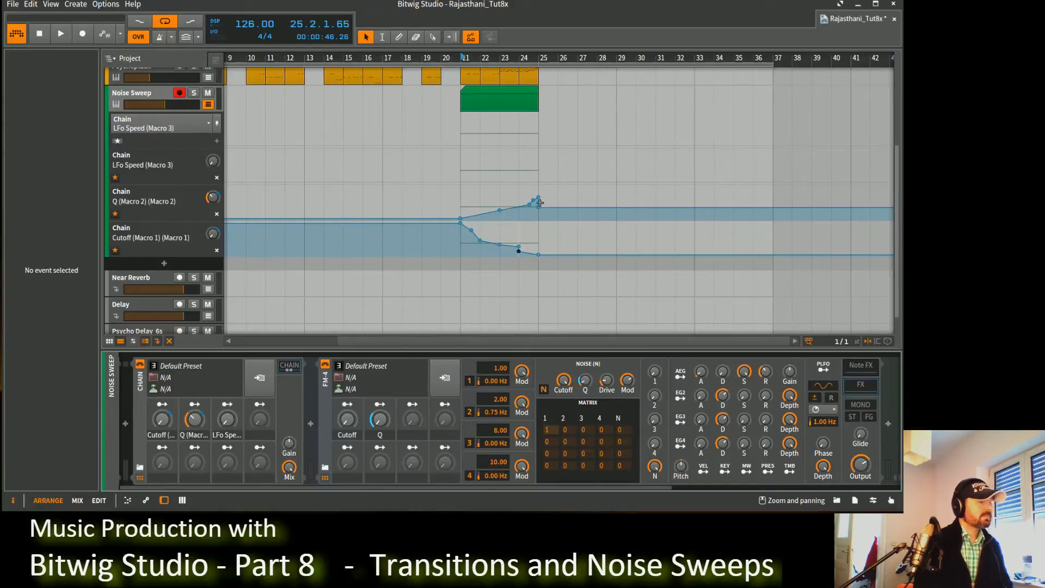
Draw LFo Speed automation that holds 0 % from bar 21 to about bar 23 and curves up to 53.9 % at bar 25.
{"action": "left_click", "coordinate": [473, 169]}
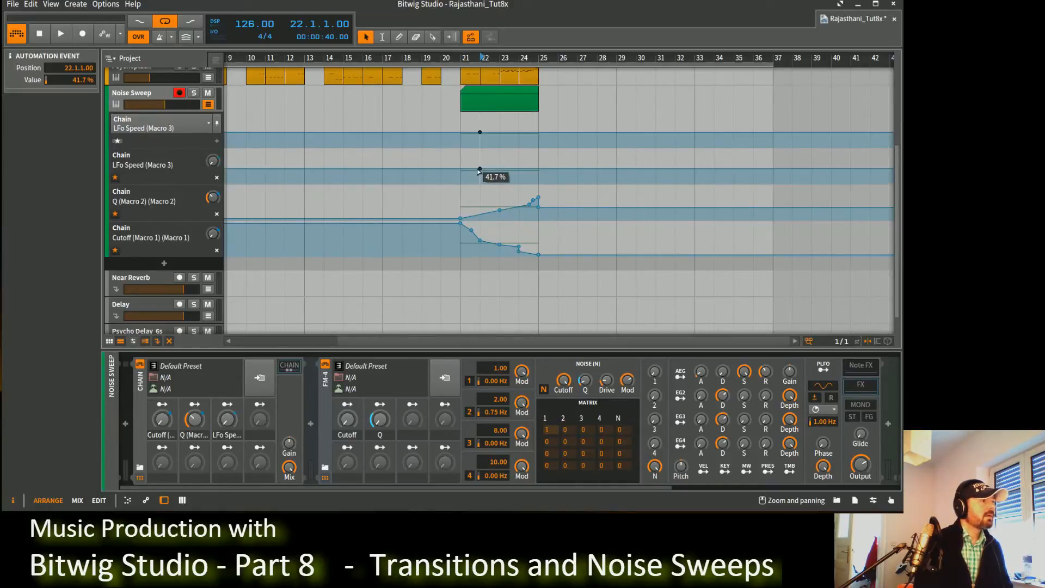
{"action": "left_click_drag", "start_coordinate": [479, 170], "coordinate": [448, 182]}
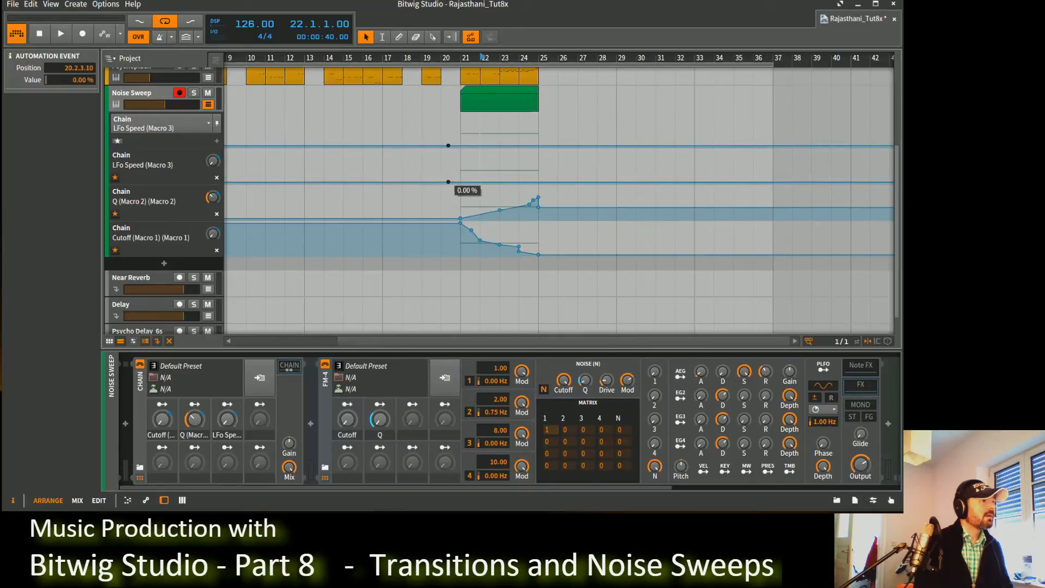
{"action": "left_click", "coordinate": [502, 183]}
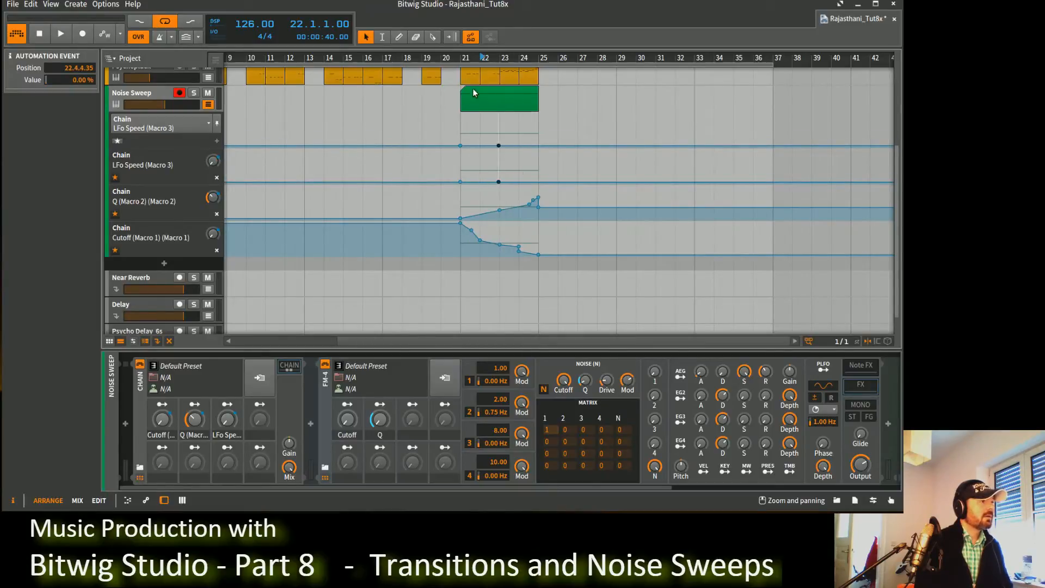
{"action": "left_click", "coordinate": [463, 56]}
{"action": "key", "text": "space"}
{"action": "mouse_move", "coordinate": [523, 172]}
{"action": "left_mouse_down"}
{"action": "mouse_move", "coordinate": [518, 179]}
{"action": "mouse_move", "coordinate": [540, 179]}
{"action": "mouse_move", "coordinate": [538, 165]}
{"action": "left_mouse_up"}
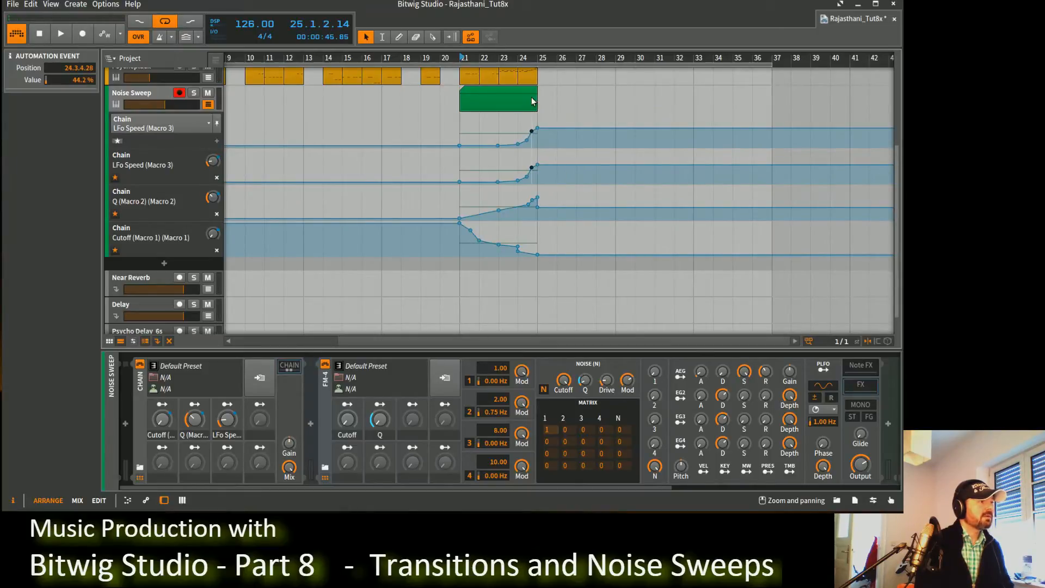
Save the project and play the transition with the new LFo Speed automation.
{"action": "key", "text": "space"}
{"action": "key", "text": "ctrl+s"}
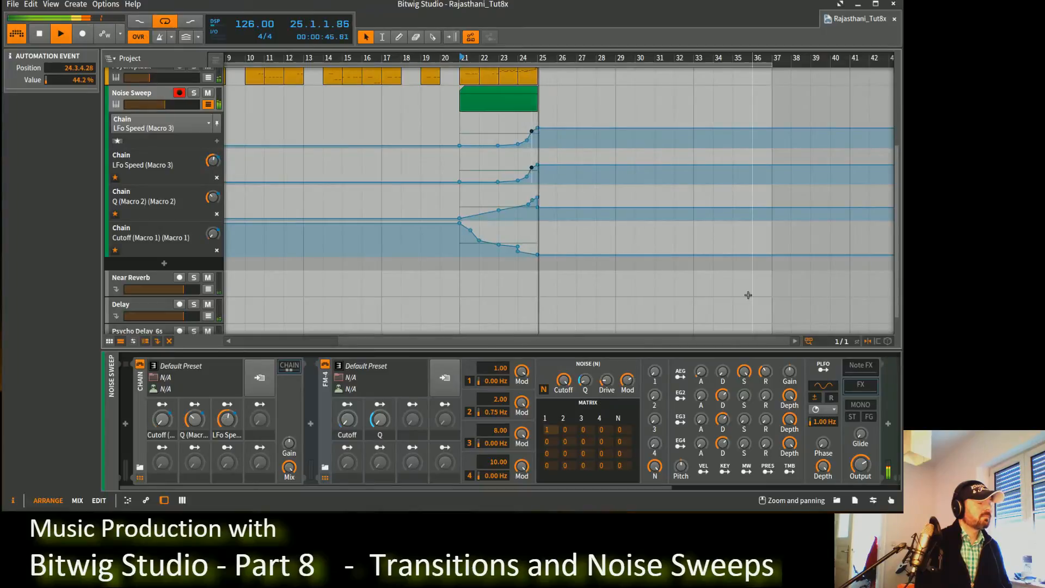
{"action": "key", "text": "space"}
Lower the last two LFo Speed automation points before and at bar 25 together to a value of 37.1 %.
{"action": "left_click", "coordinate": [537, 165]}
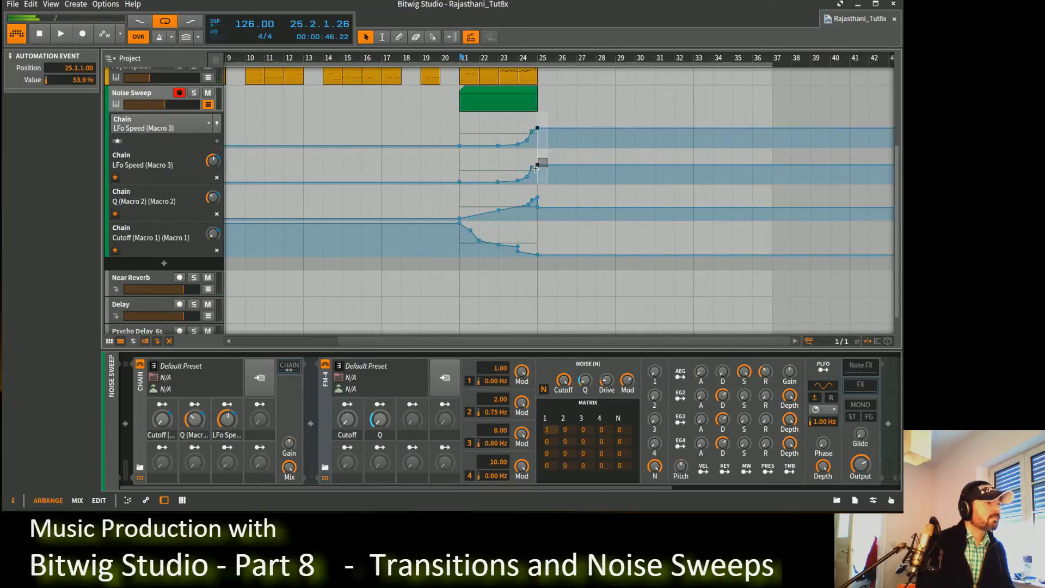
{"action": "left_click_drag", "start_coordinate": [553, 174], "coordinate": [525, 147]}
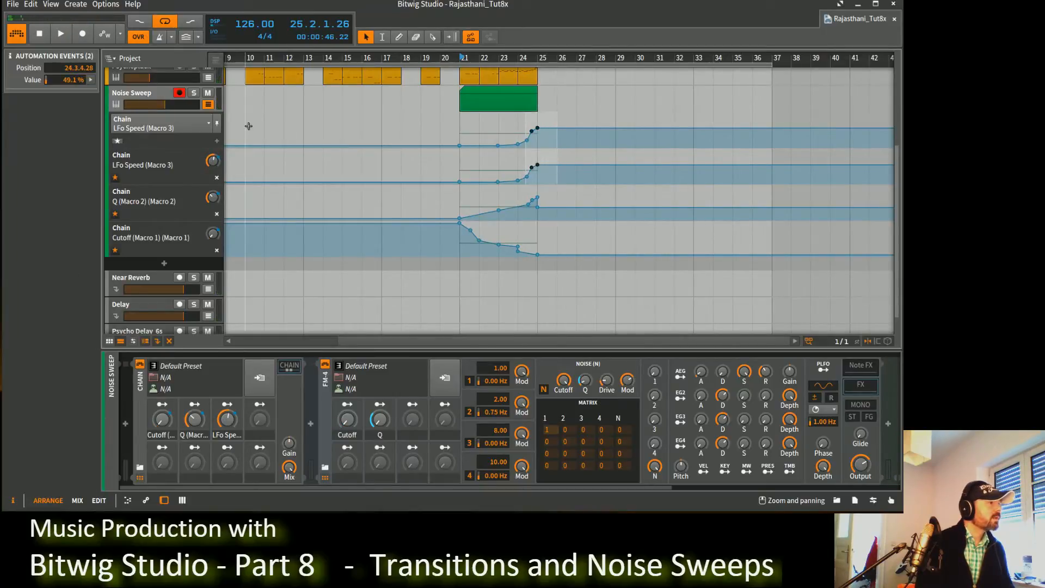
{"action": "left_click_drag", "start_coordinate": [66, 79], "coordinate": [68, 85]}
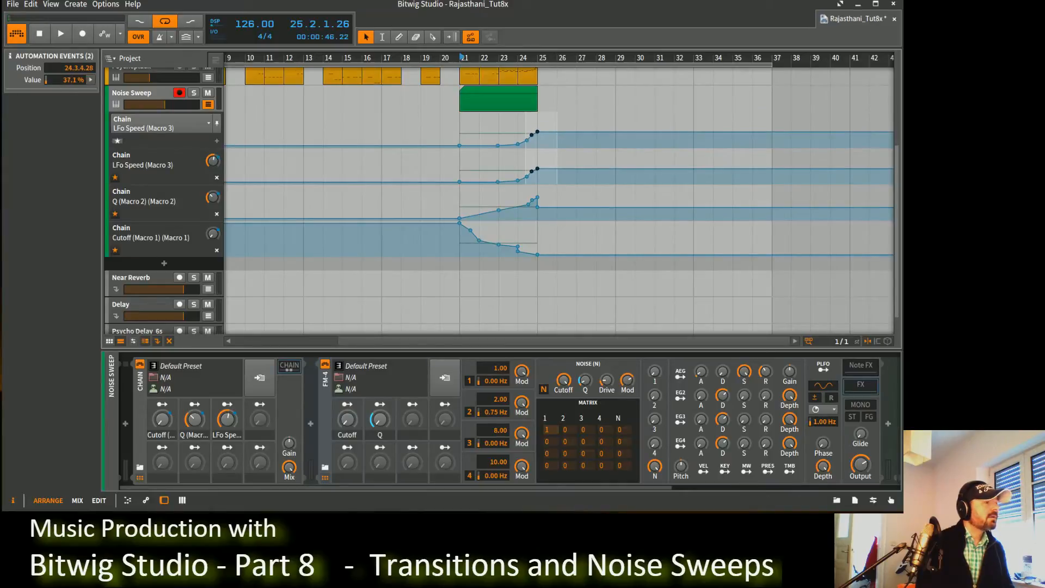
Refine the LFo Speed curve while playing the transition, adding a point of 2.84 % at position 23.3.1.80.
{"action": "key", "text": "space"}
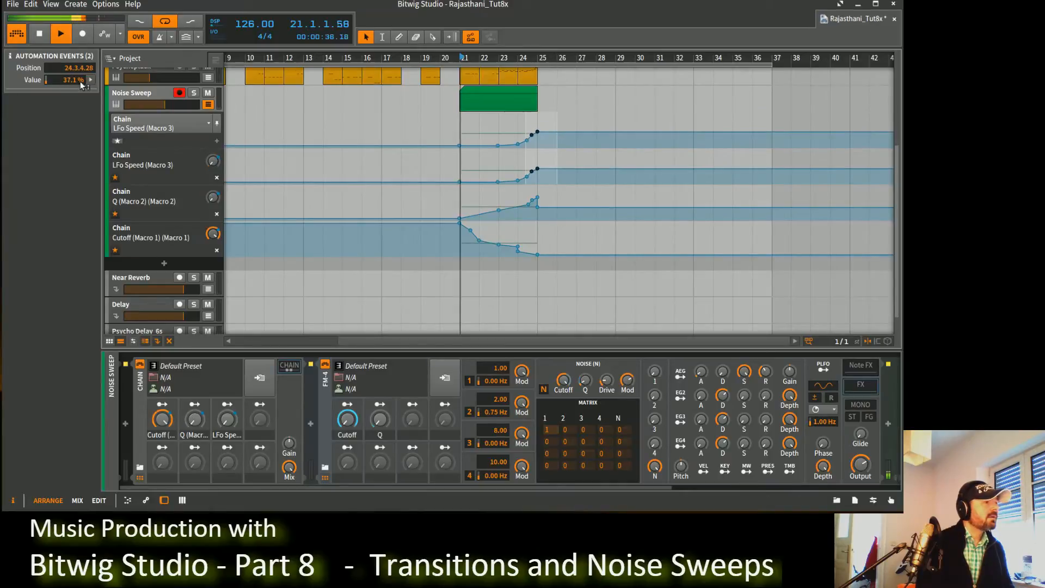
{"action": "left_click", "coordinate": [517, 180]}
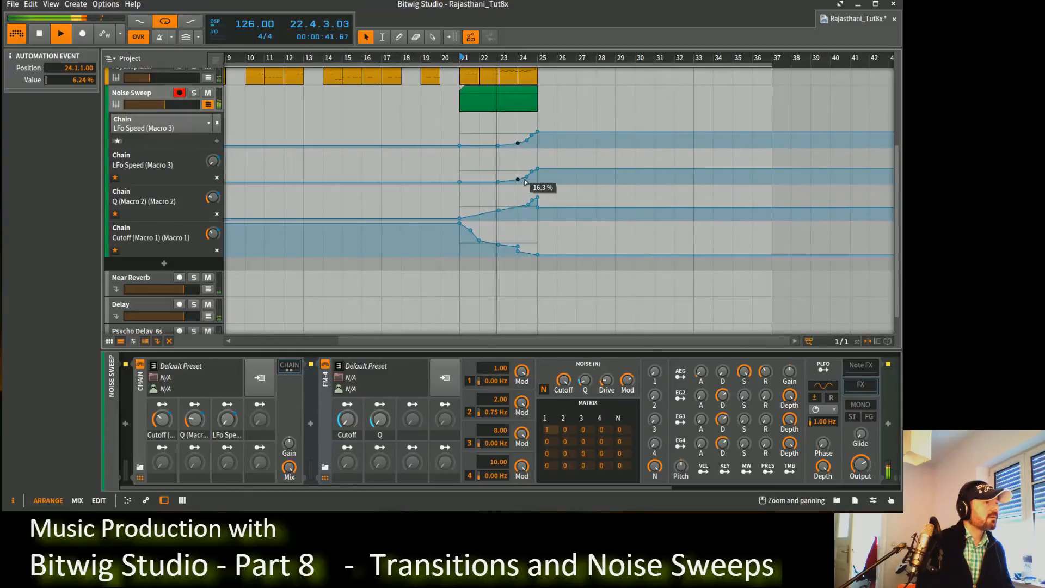
{"action": "left_click", "coordinate": [526, 177]}
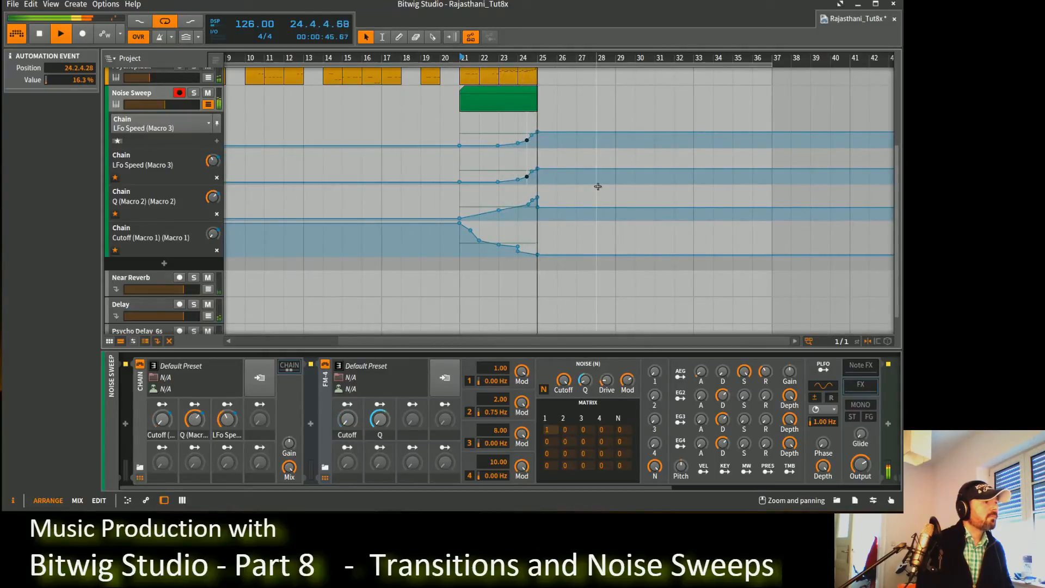
{"action": "key", "text": "space"}
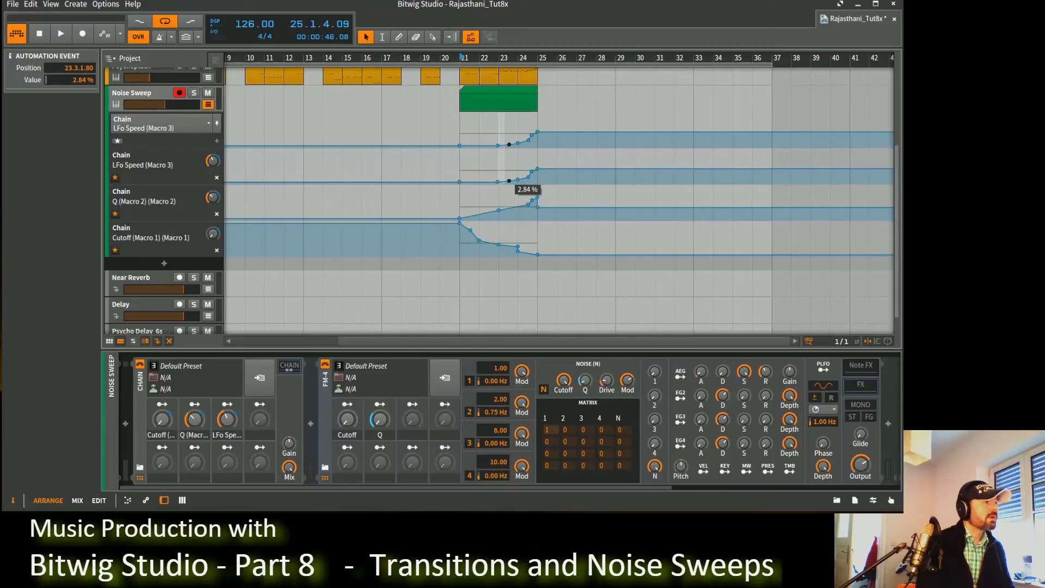
Play the transition with the refined LFo Speed curve and save the project.
{"action": "key", "text": "space"}
{"action": "key", "text": "ctrl+s"}
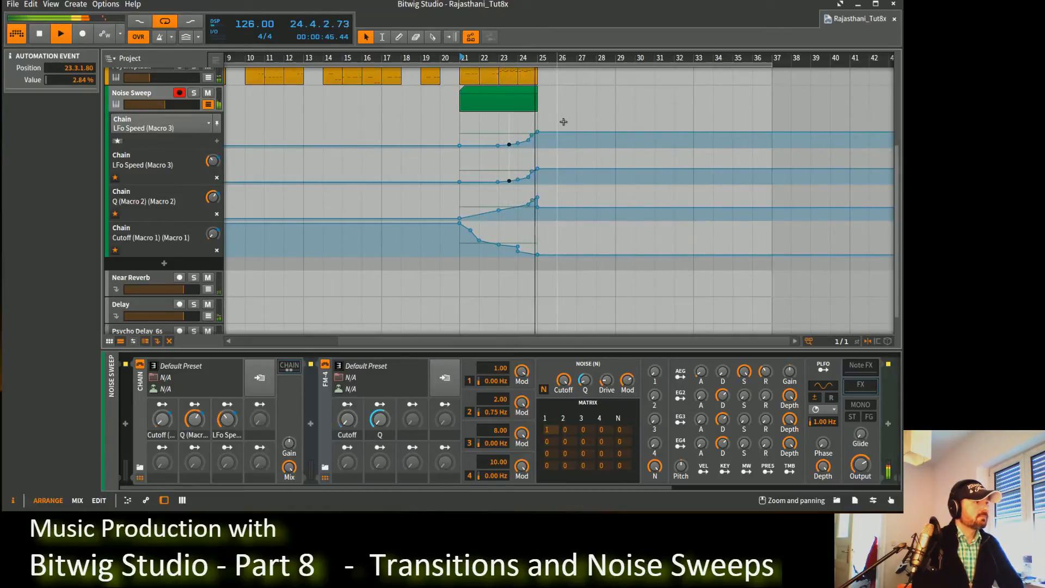
{"action": "key", "text": "space"}
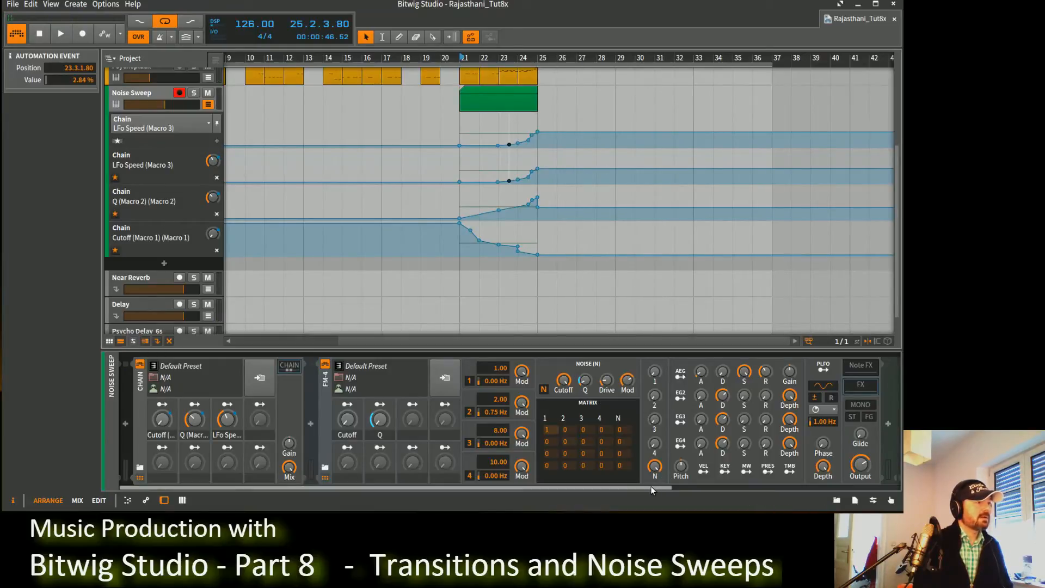
Set the playback start to bar 25 and play the section following the noise sweep.
{"action": "left_click", "coordinate": [541, 59]}
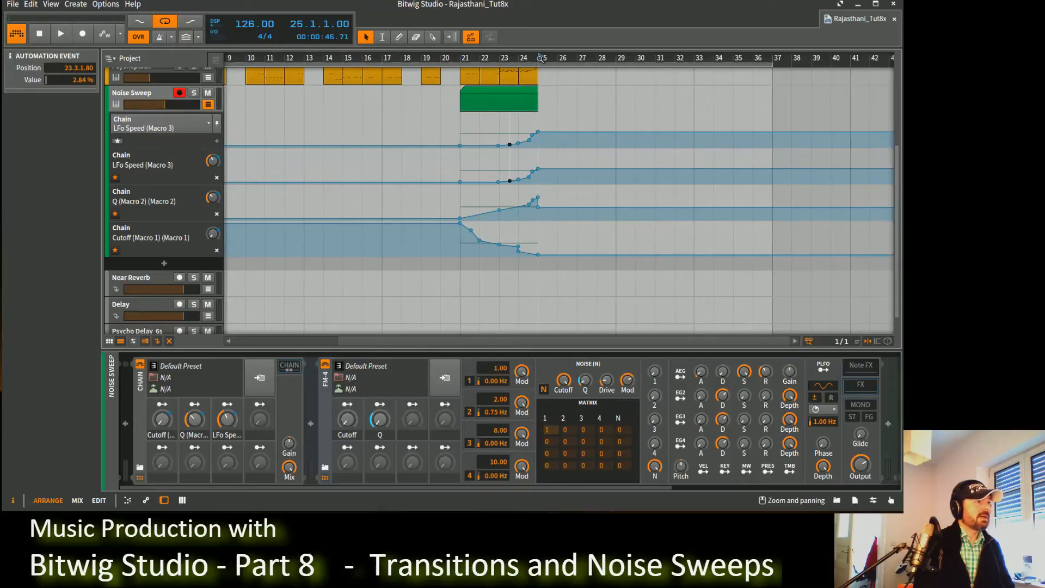
{"action": "scroll", "coordinate": [551, 119], "scroll_direction": "up", "scroll_amount": 5}
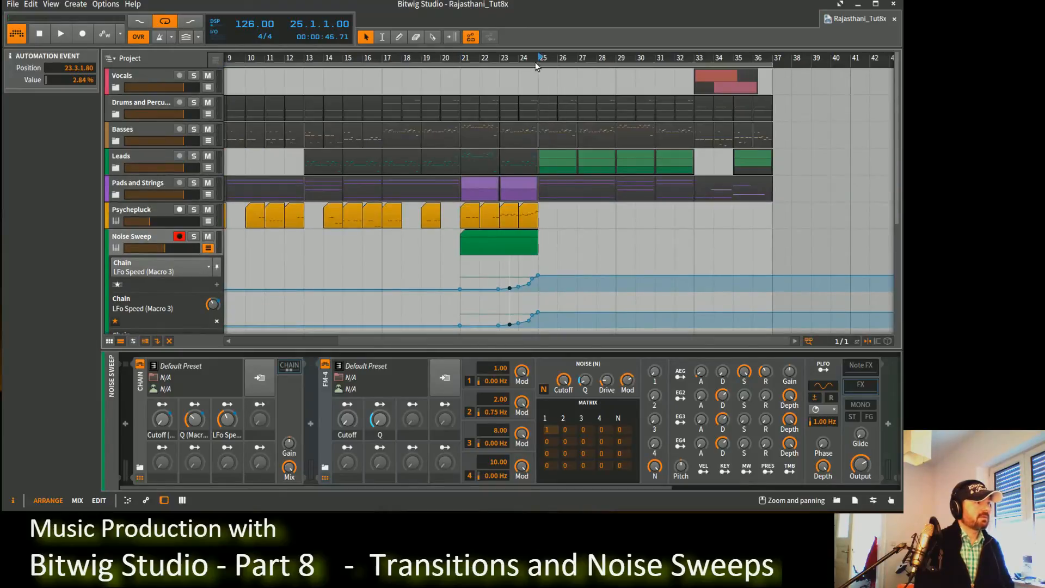
{"action": "key", "text": "space"}
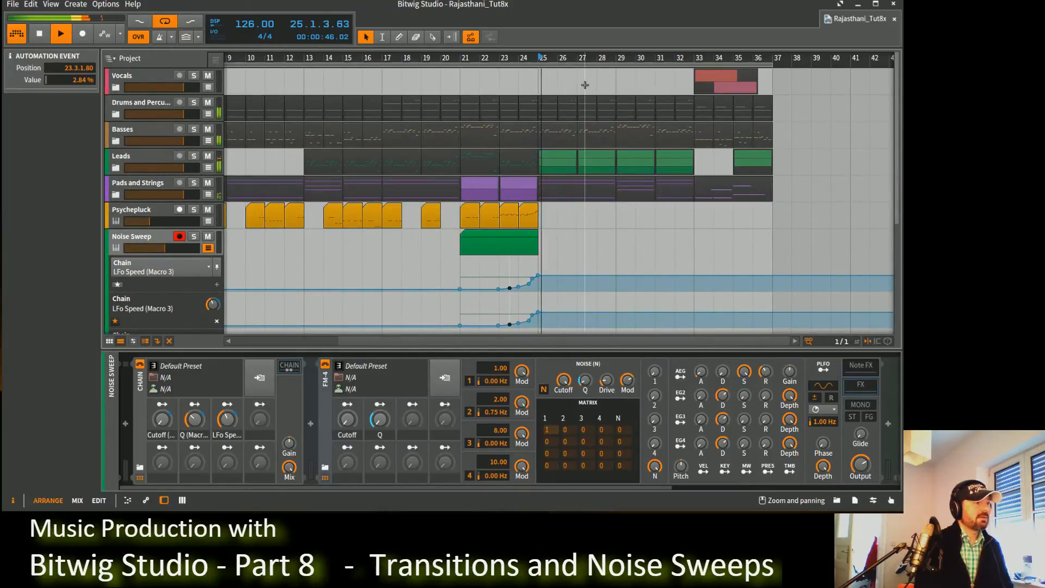
{"action": "key", "text": "space"}
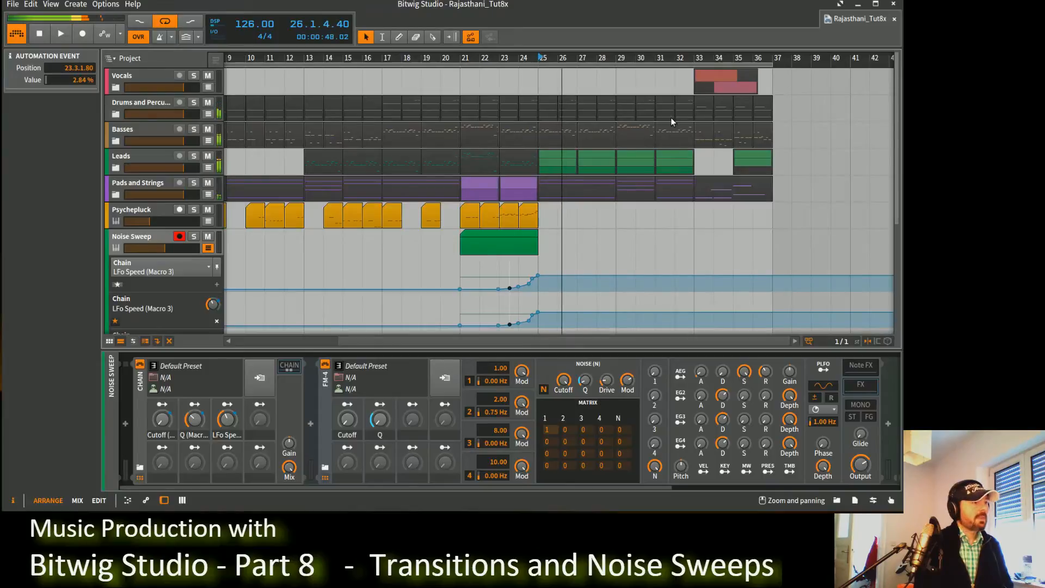
Select the Noise Sweep track and examine the Pumper and Tool devices in its device chain.
{"action": "scroll", "coordinate": [542, 143], "scroll_direction": "down", "scroll_amount": 4}
{"action": "scroll", "coordinate": [540, 141], "scroll_direction": "up", "scroll_amount": 1}
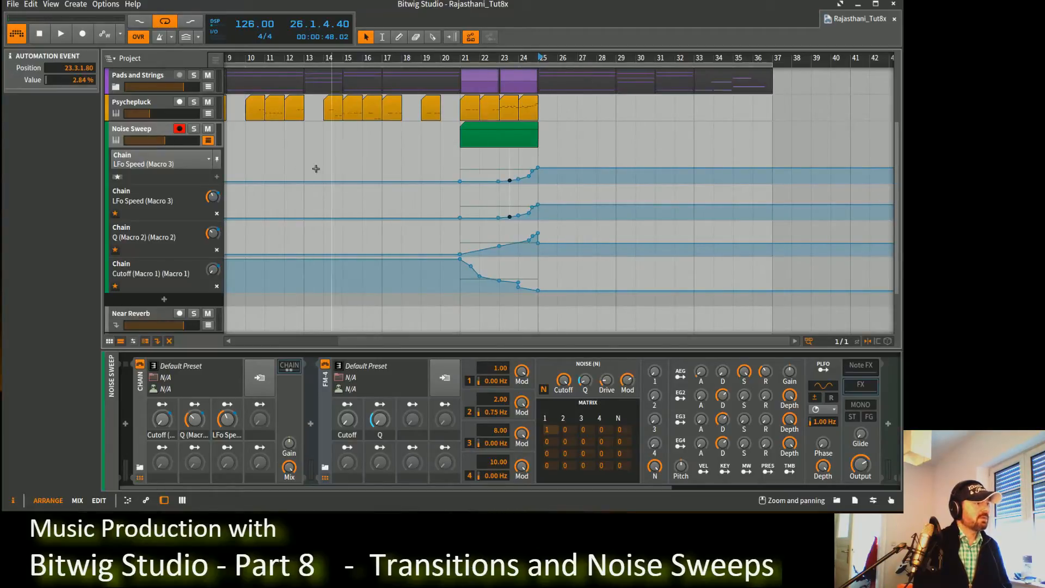
{"action": "left_click", "coordinate": [139, 130]}
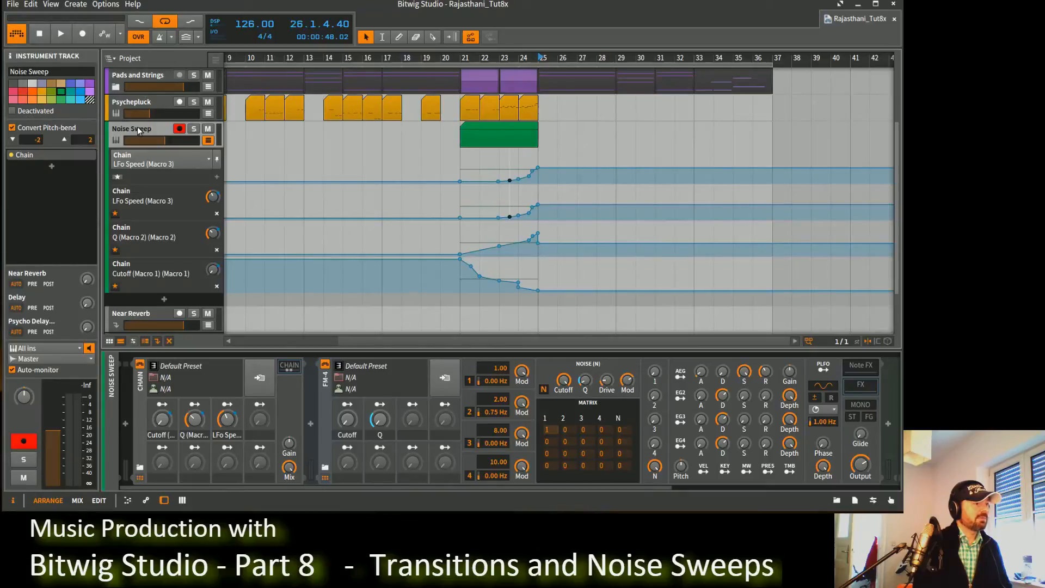
{"action": "left_click_drag", "start_coordinate": [660, 488], "coordinate": [892, 504]}
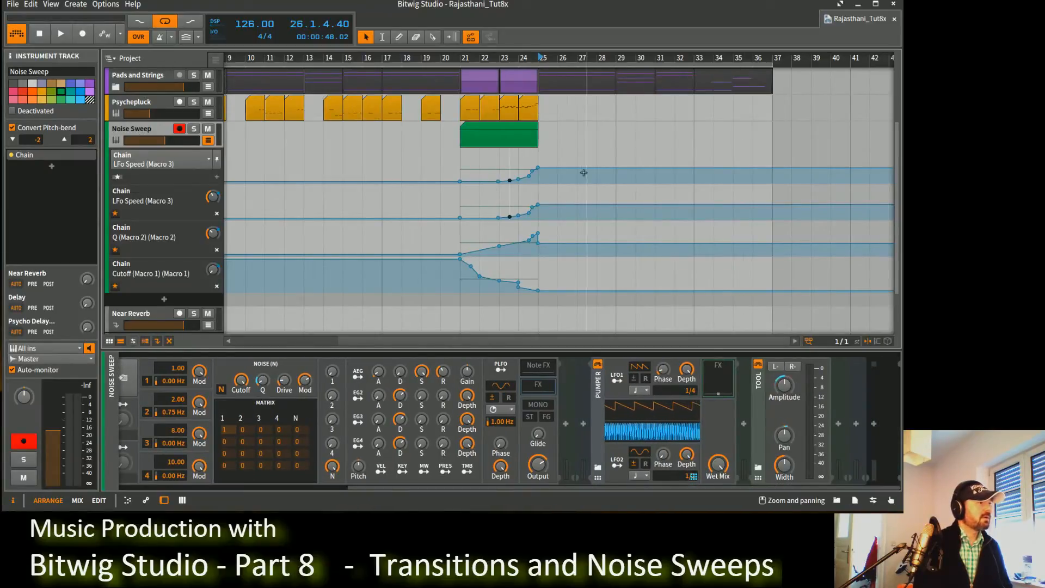
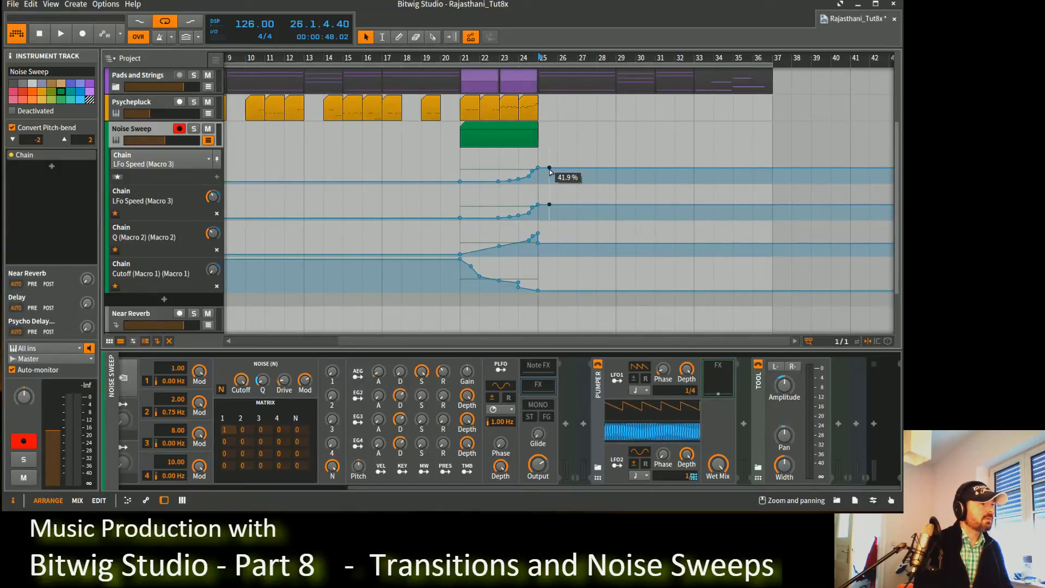
Drop the LFo Speed automation to 0.00 % at position 25.1.1.00 and play the section following the sweep.
{"action": "mouse_move", "coordinate": [550, 173]}
{"action": "left_mouse_down"}
{"action": "mouse_move", "coordinate": [540, 184]}
{"action": "mouse_move", "coordinate": [548, 185]}
{"action": "mouse_move", "coordinate": [538, 182]}
{"action": "left_mouse_up"}
{"action": "key", "text": "space"}
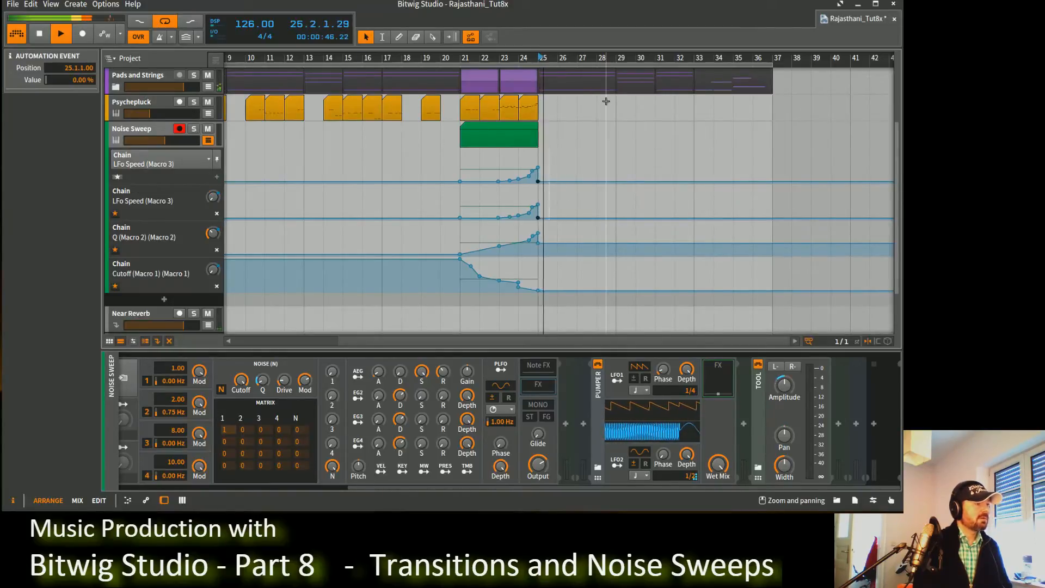
{"action": "key", "text": "space"}
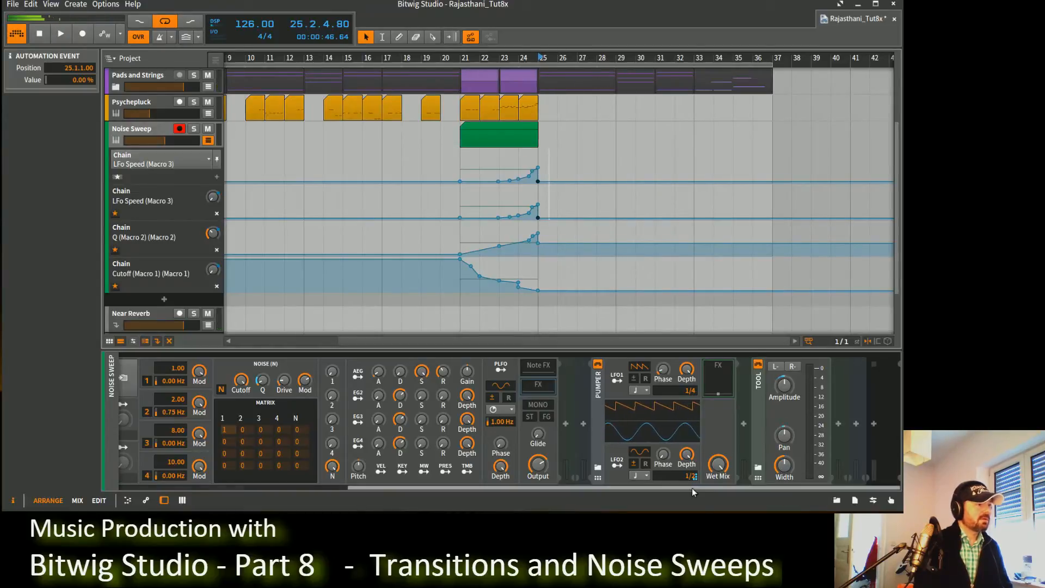
Collapse the Pumper device and insert an LFO MOD device after it in the Noise Sweep chain.
{"action": "left_click", "coordinate": [600, 421]}
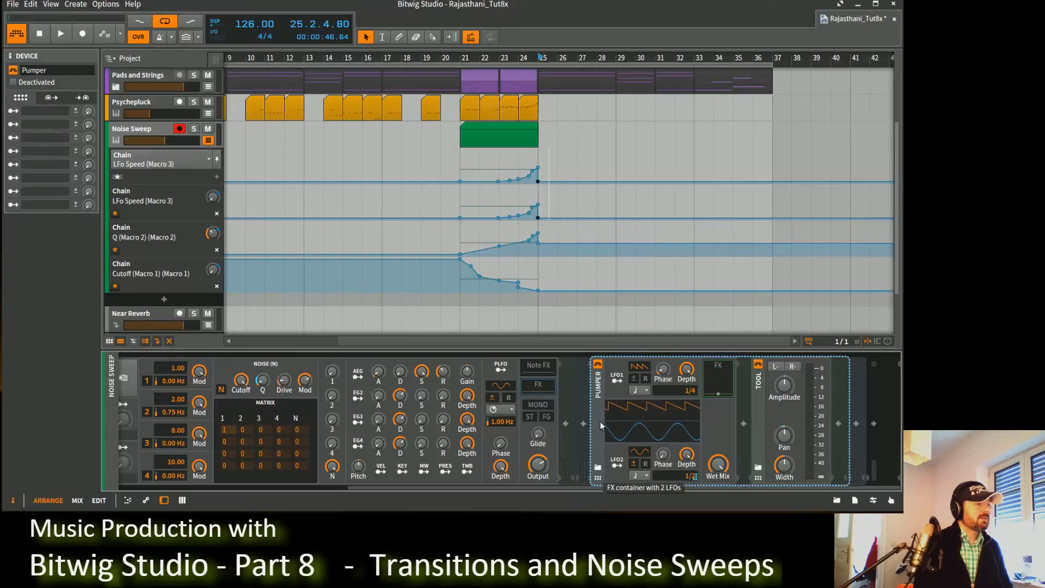
{"action": "left_click", "coordinate": [600, 447]}
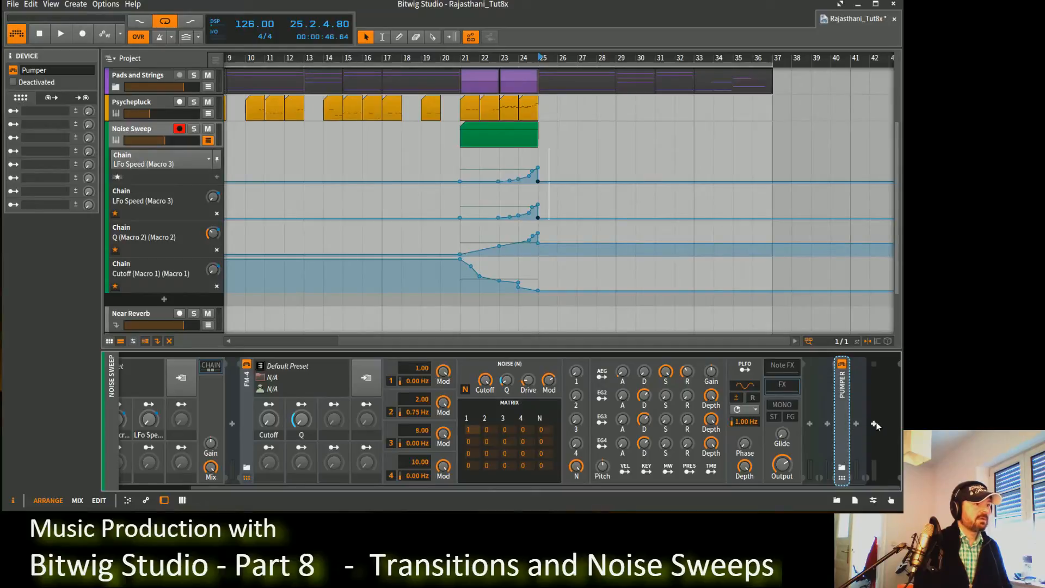
{"action": "left_click", "coordinate": [856, 424]}
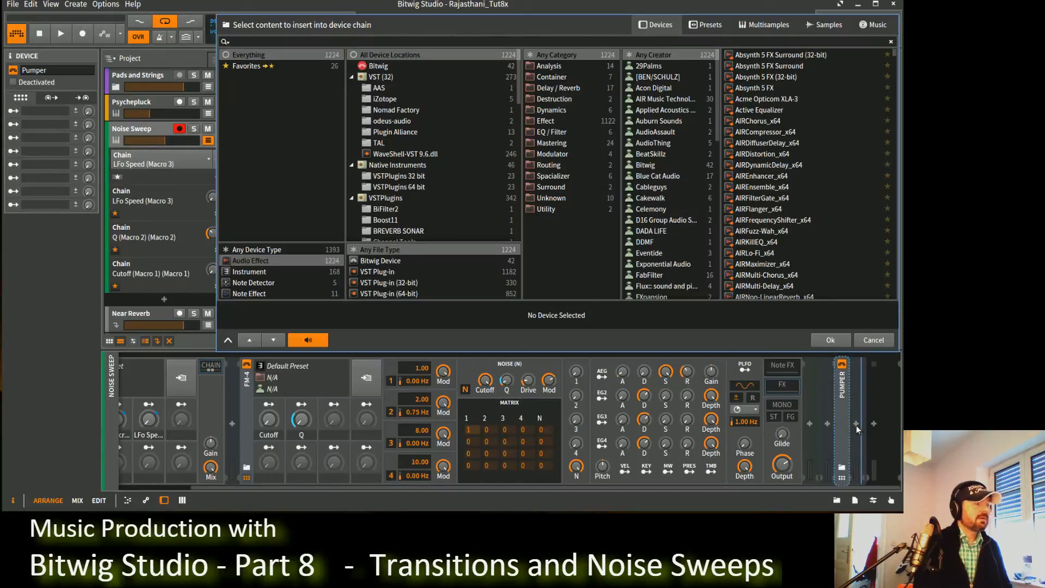
{"action": "type", "text": "lfo"}
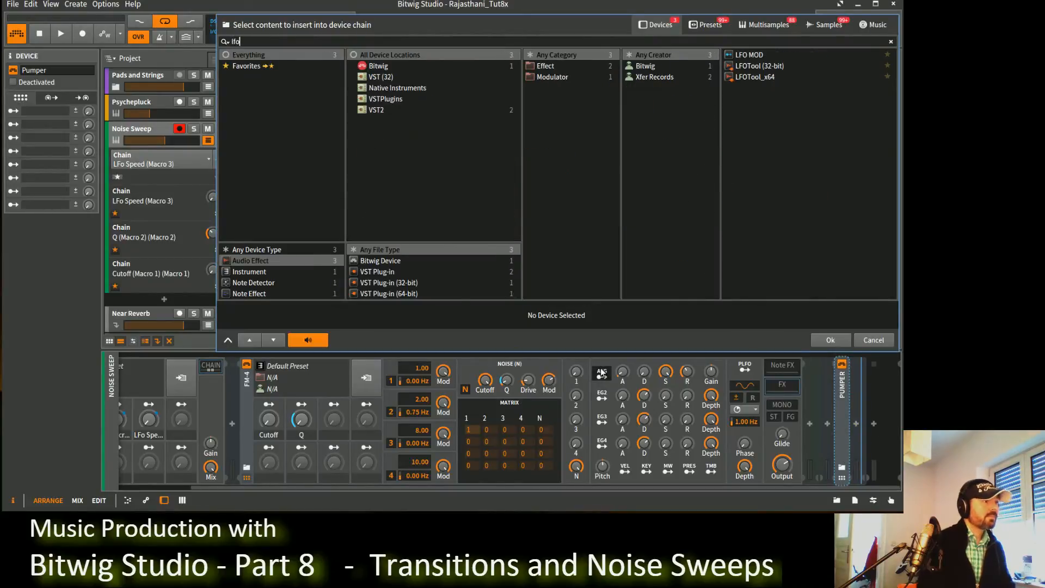
{"action": "double_click", "coordinate": [749, 55]}
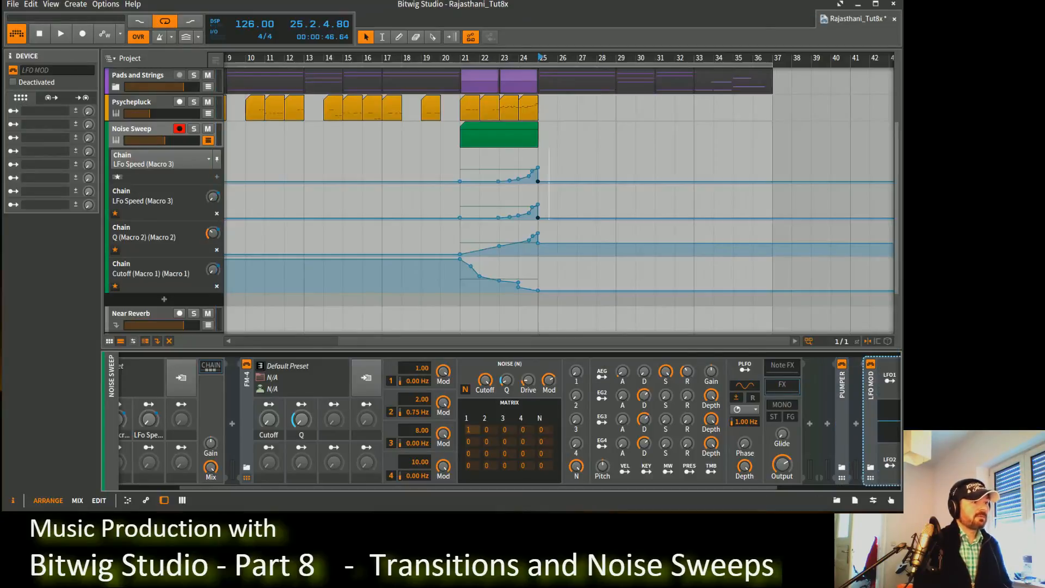
{"action": "left_click_drag", "start_coordinate": [707, 488], "coordinate": [835, 487]}
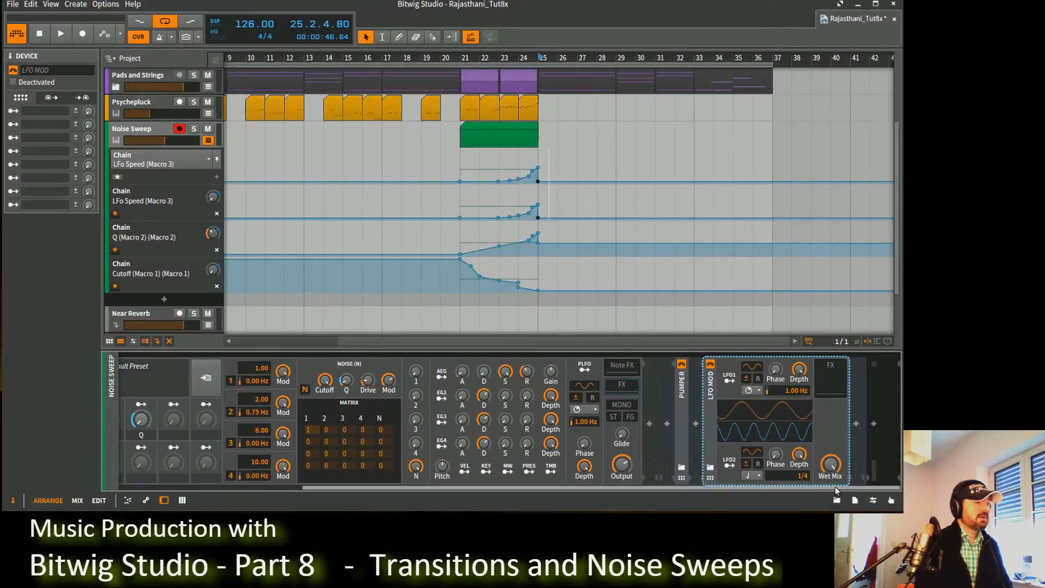
Rename the new LFO MOD device as Gater and give its LFO1 a unipolar square shape.
{"action": "left_click", "coordinate": [44, 73]}
{"action": "type", "text": "Gater"}
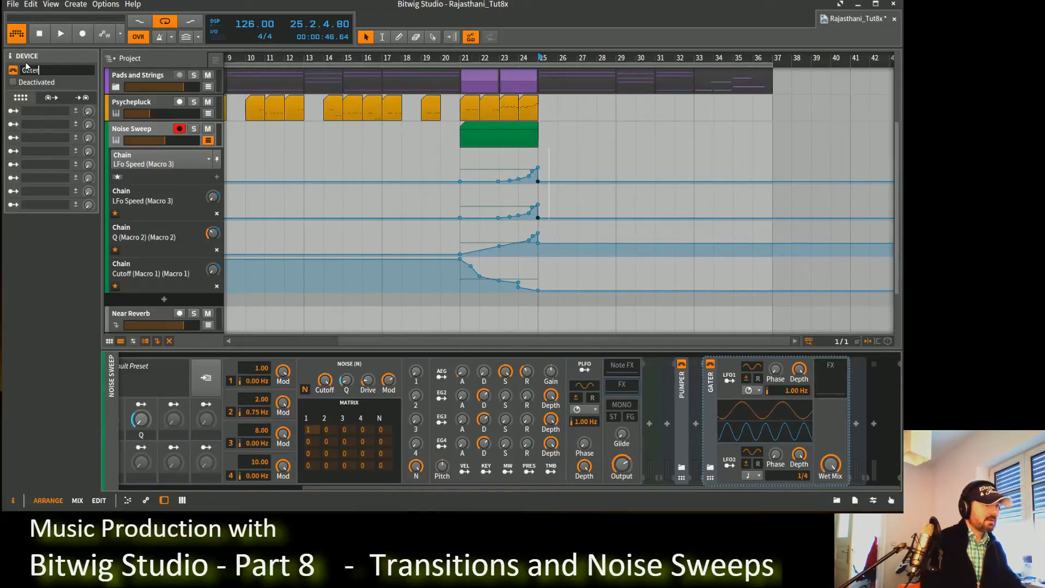
{"action": "key", "text": "Return"}
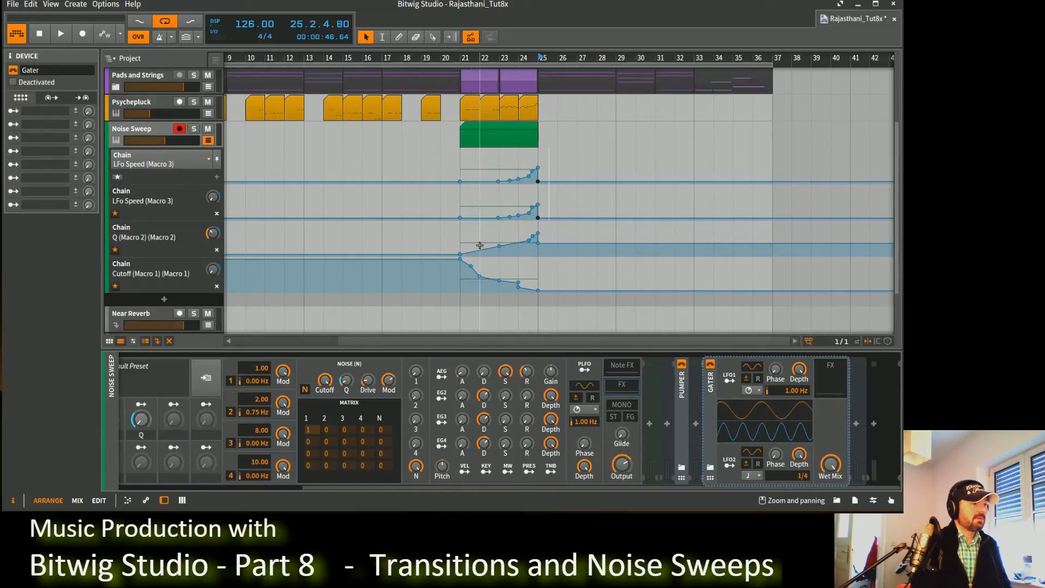
{"action": "left_click_drag", "start_coordinate": [753, 366], "coordinate": [753, 349]}
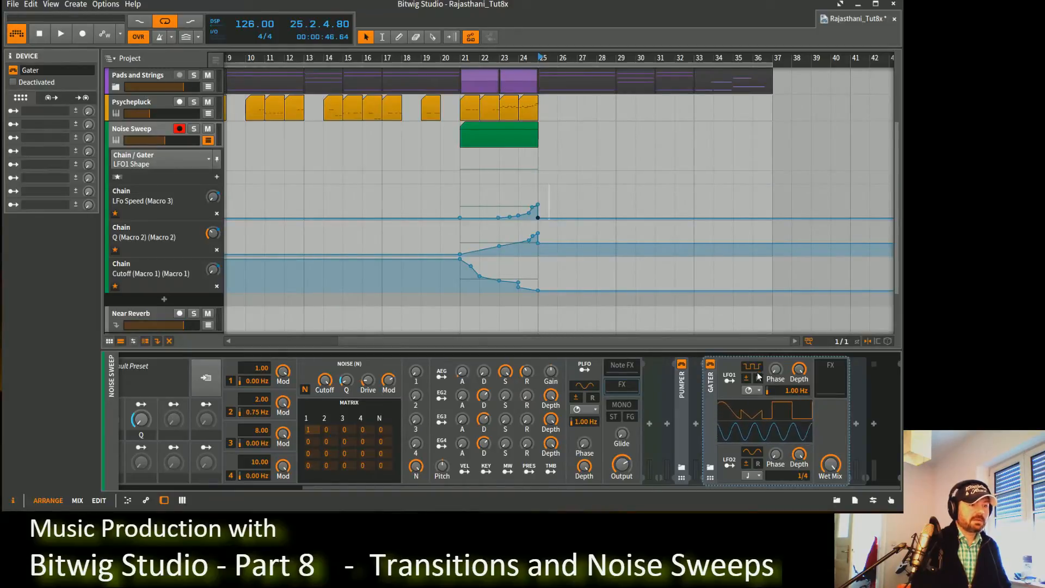
{"action": "left_click", "coordinate": [746, 378]}
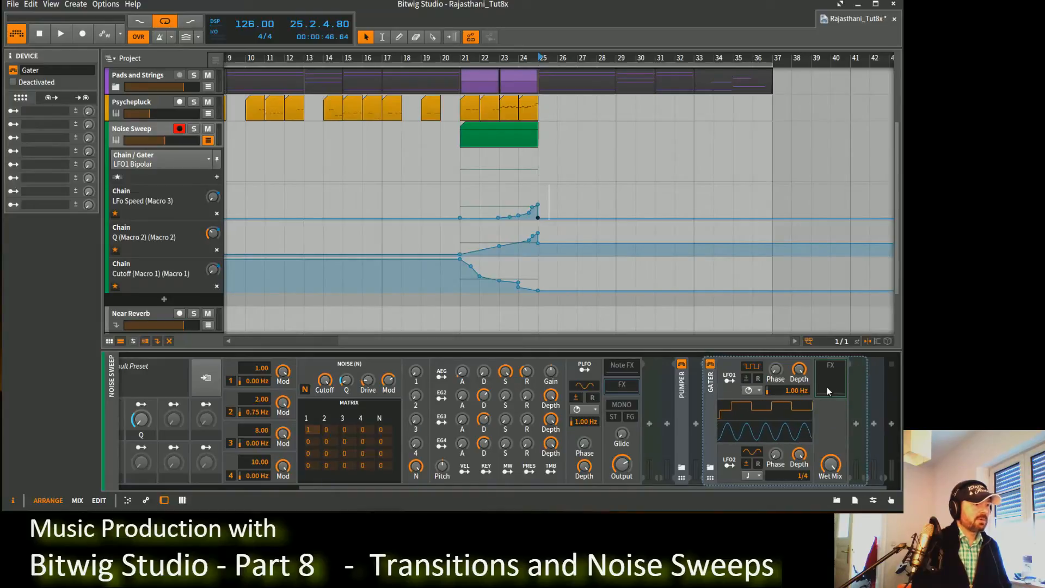
Insert a Tool device into Gater's FX chain and modulate the Tool's Amplitude with LFO1.
{"action": "left_click", "coordinate": [856, 424]}
{"action": "type", "text": "tool"}
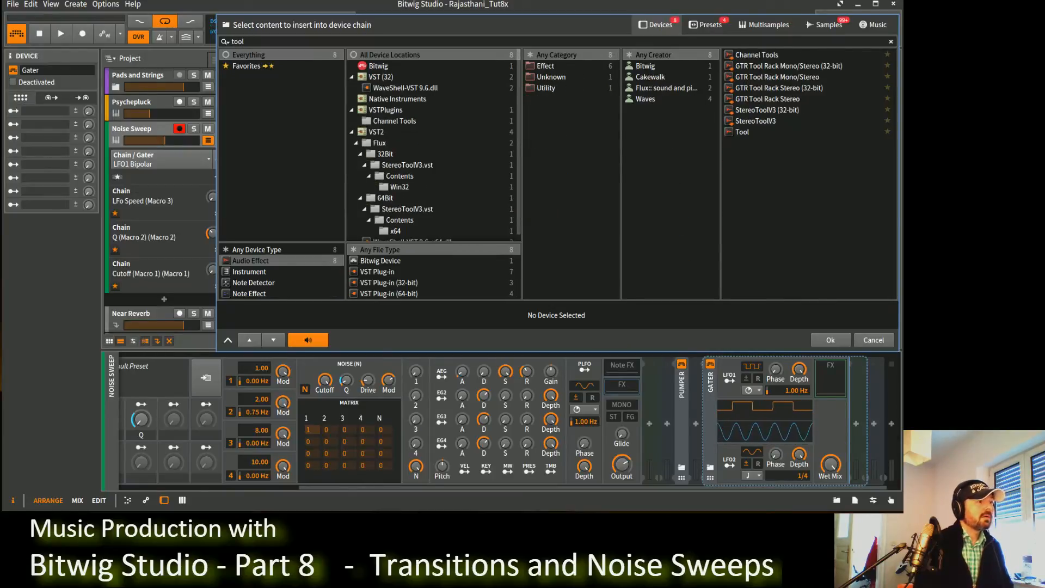
{"action": "double_click", "coordinate": [740, 132]}
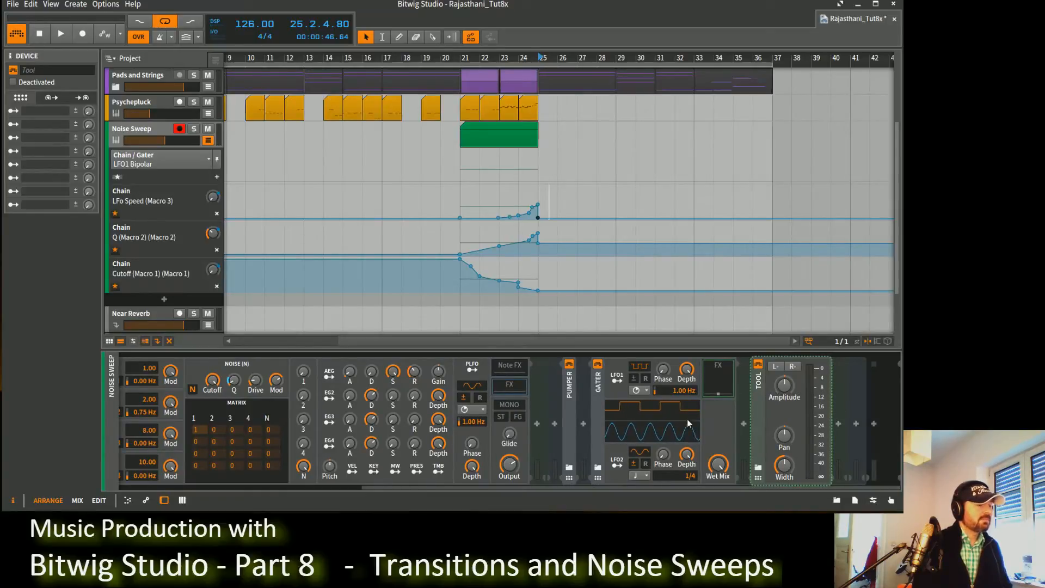
{"action": "left_click", "coordinate": [618, 377]}
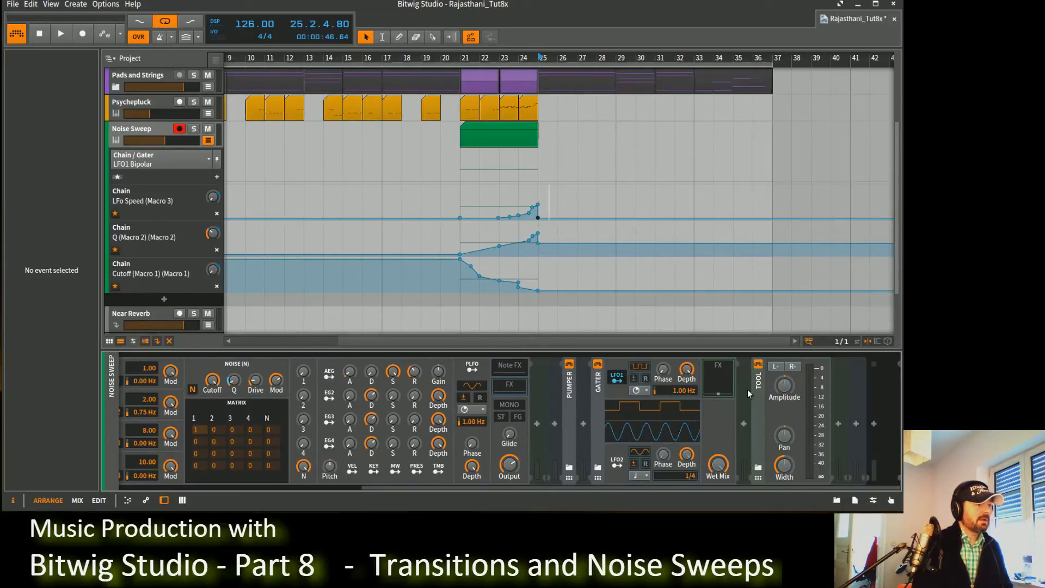
{"action": "left_click_drag", "start_coordinate": [784, 385], "coordinate": [784, 414]}
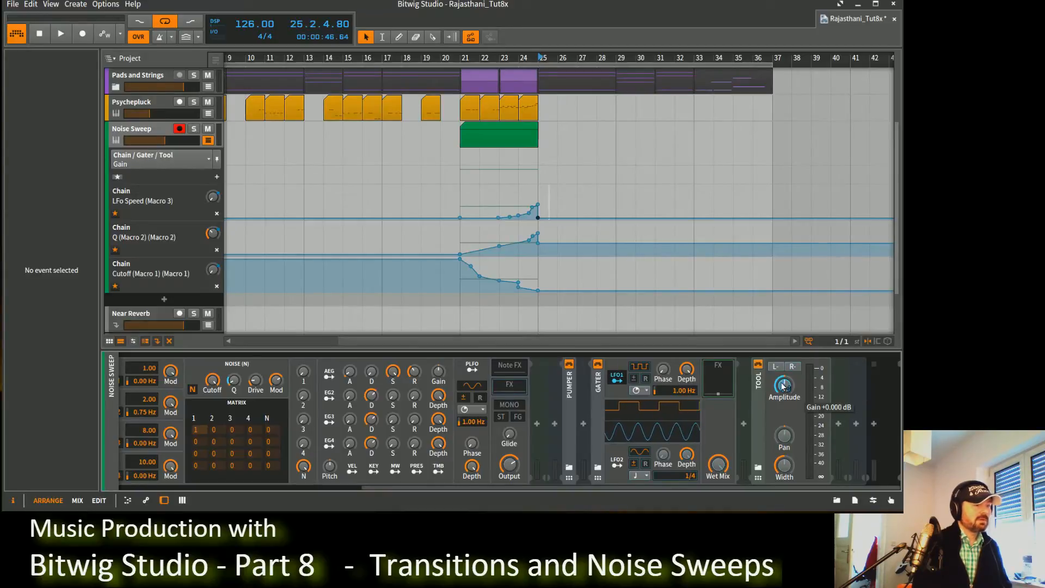
{"action": "left_click", "coordinate": [615, 378]}
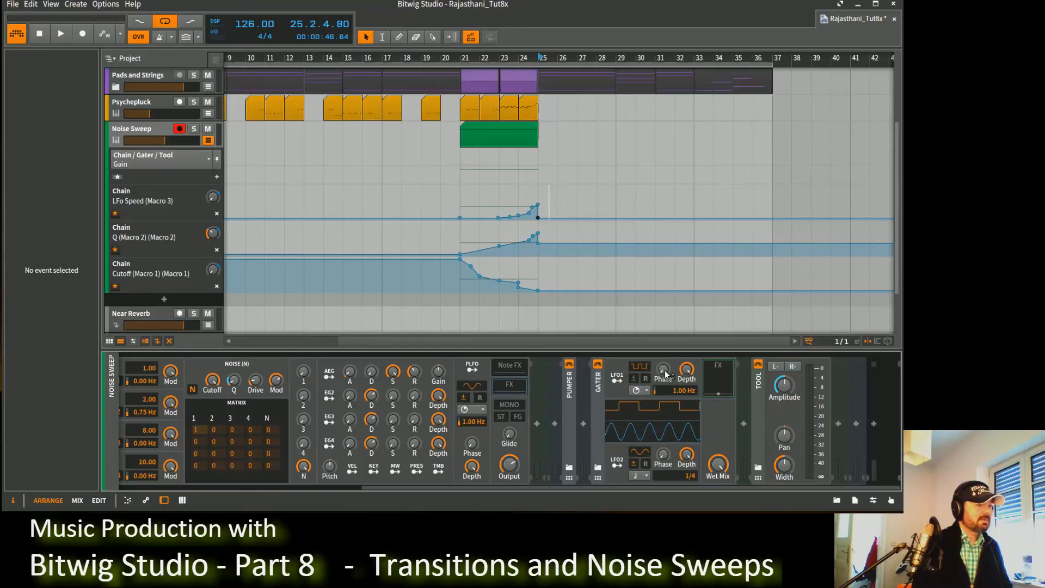
Duplicate the Noise Sweep clip with its automation to bar 25 and play the copy from there.
{"action": "key", "text": "space"}
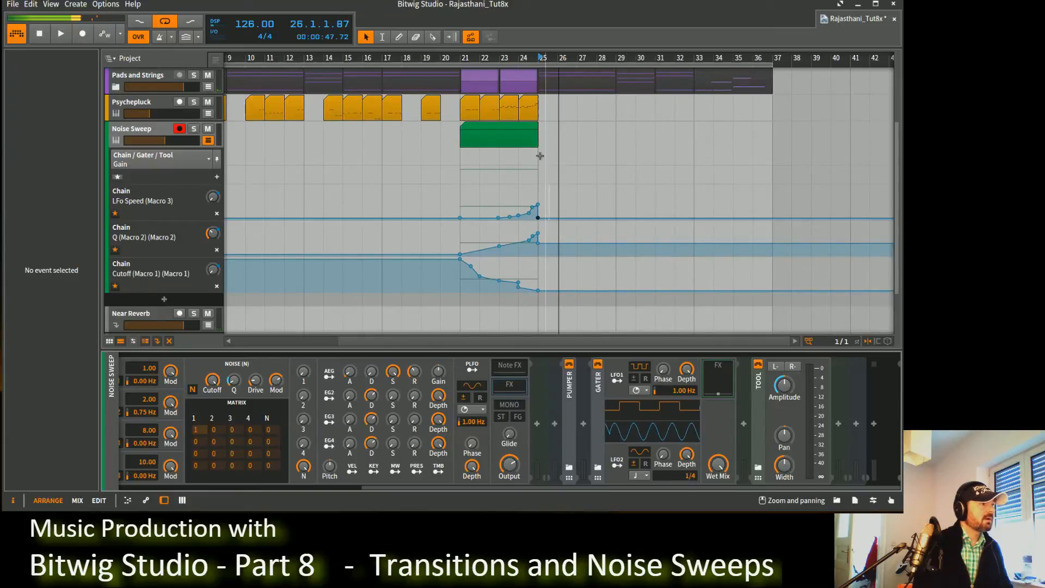
{"action": "key", "text": "space"}
{"action": "left_click", "coordinate": [505, 135]}
{"action": "key", "text": "ctrl+d"}
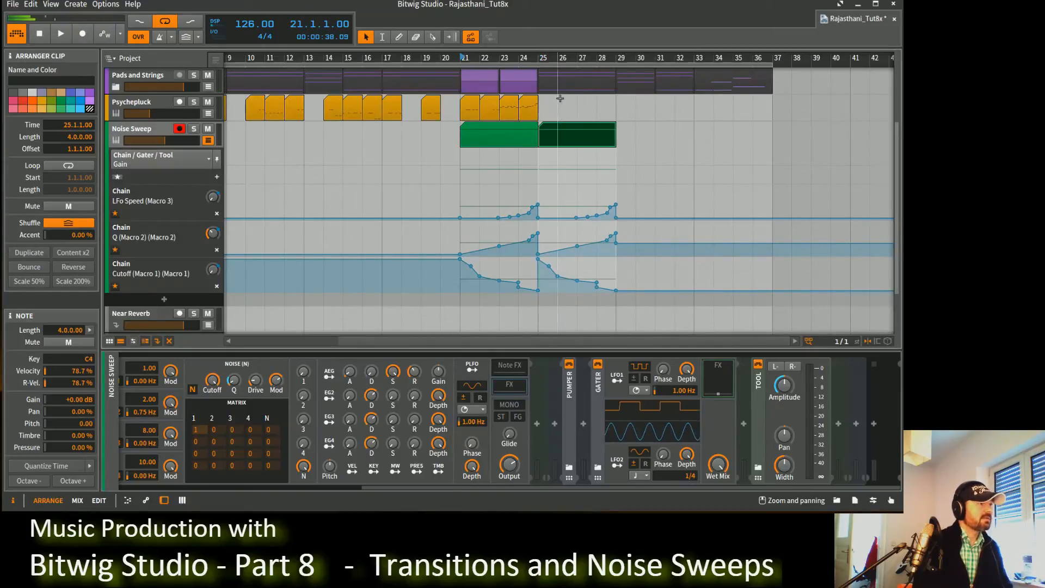
{"action": "left_click", "coordinate": [540, 63]}
{"action": "key", "text": "space"}
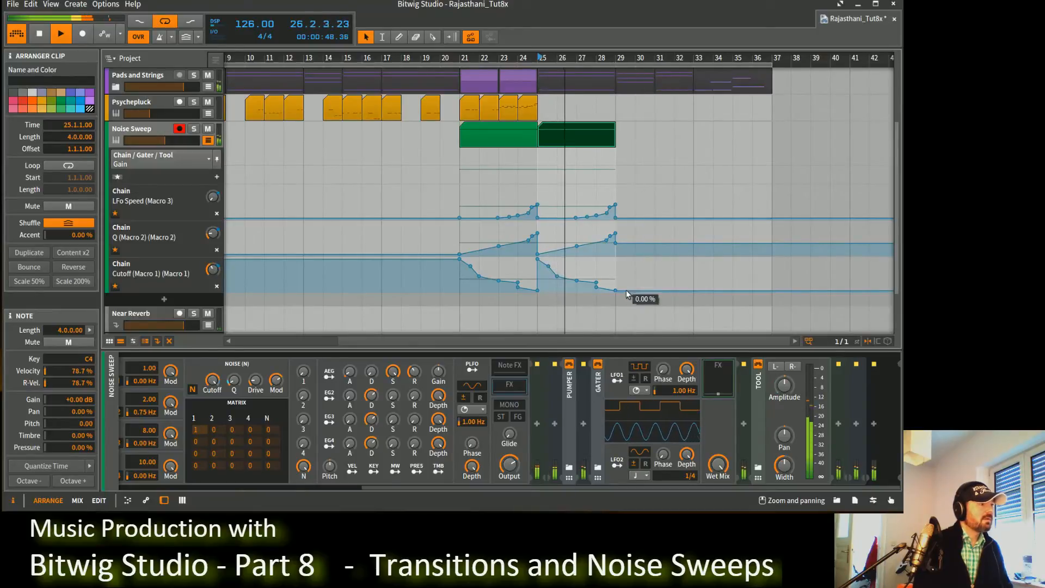
{"action": "key", "text": "space"}
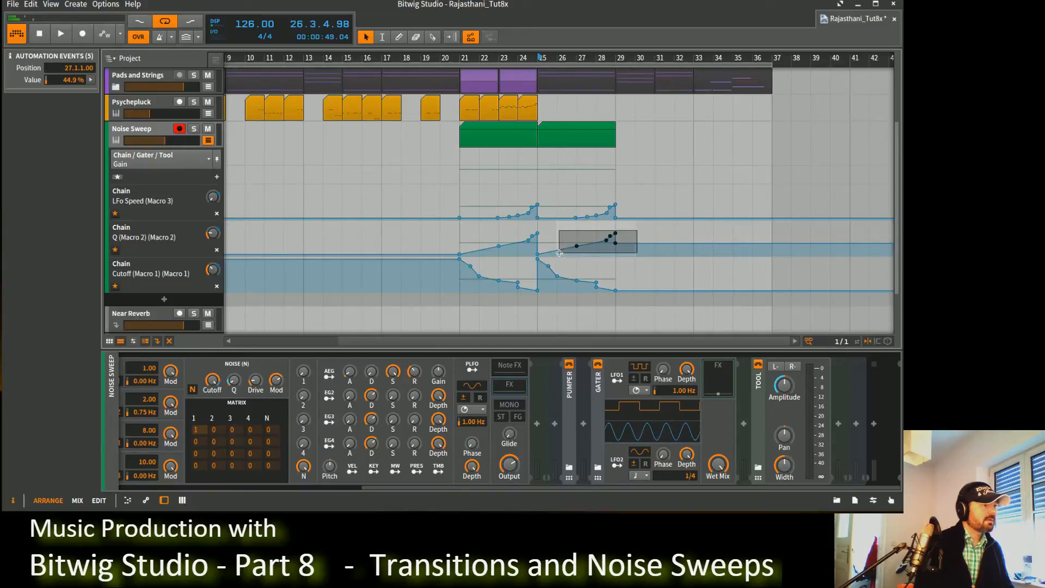
Delete the rising Q automation points under the duplicated clip and play from bar 25.
{"action": "left_click_drag", "start_coordinate": [559, 252], "coordinate": [561, 254]}
{"action": "key", "text": "Delete"}
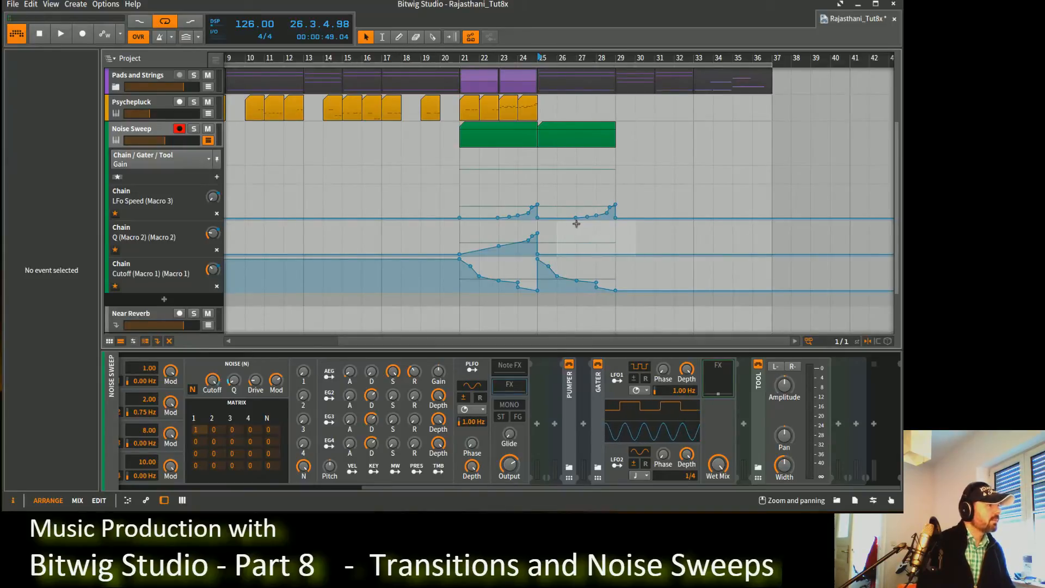
{"action": "key", "text": "space"}
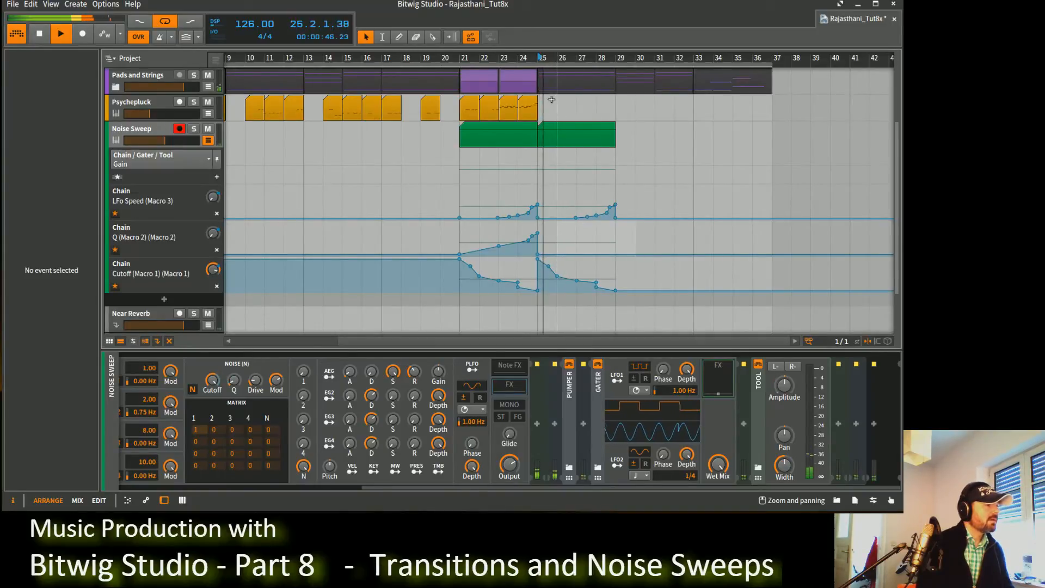
{"action": "key", "text": "space"}
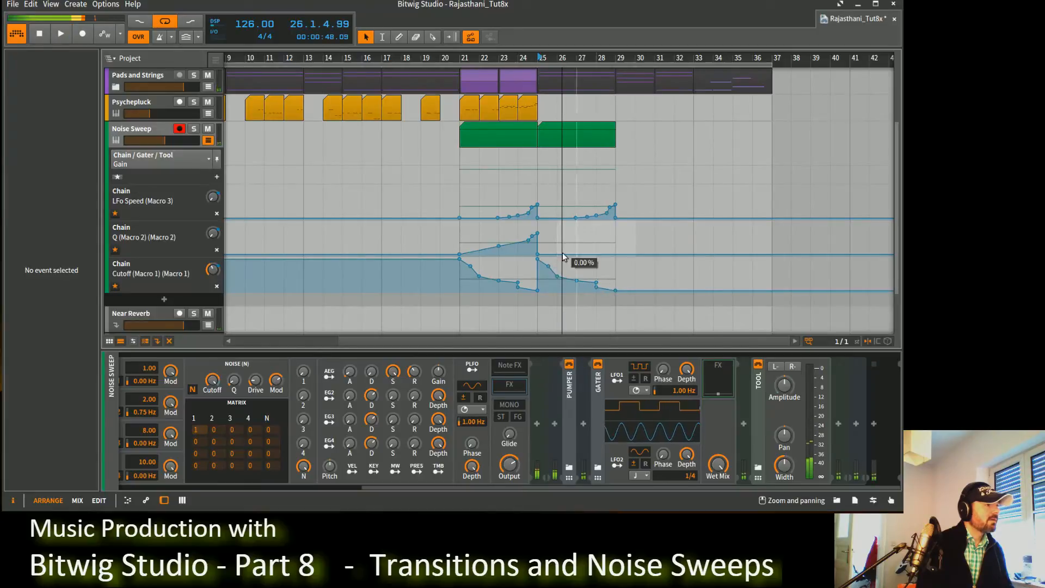
Delete the descending Cutoff automation points from bar 25 under the duplicated clip, keeping the curve flat, and play the result.
{"action": "left_click_drag", "start_coordinate": [647, 261], "coordinate": [538, 288]}
{"action": "key", "text": "Delete"}
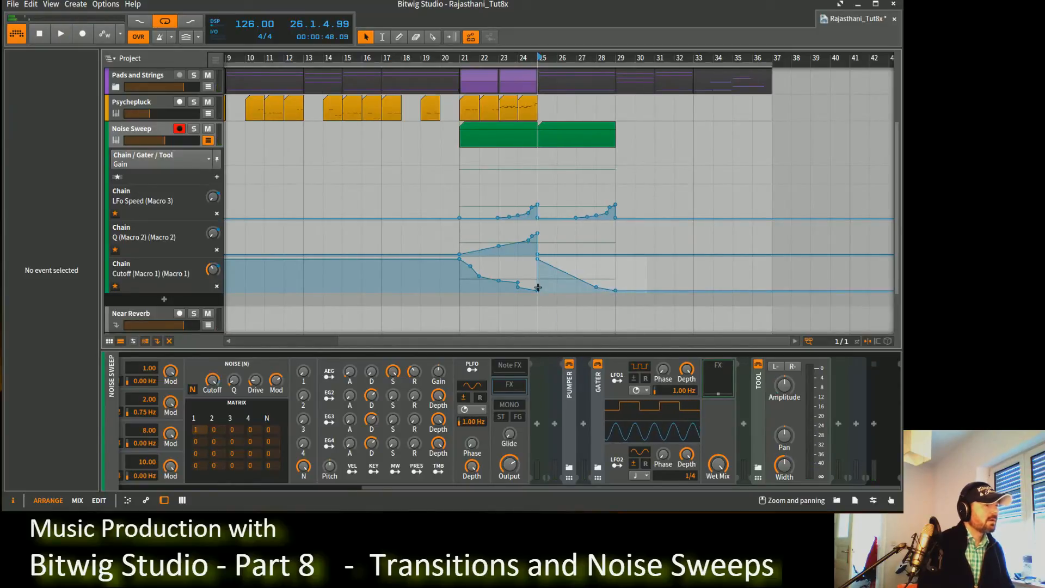
{"action": "left_click", "coordinate": [594, 287]}
{"action": "key", "text": "Delete"}
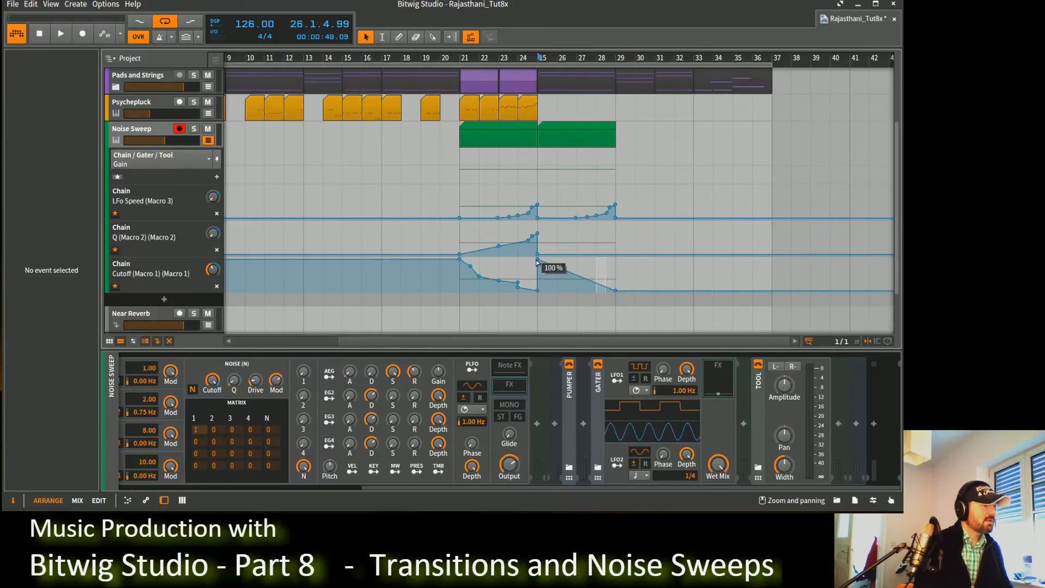
{"action": "left_click_drag", "start_coordinate": [537, 259], "coordinate": [538, 282]}
{"action": "key", "text": "Delete"}
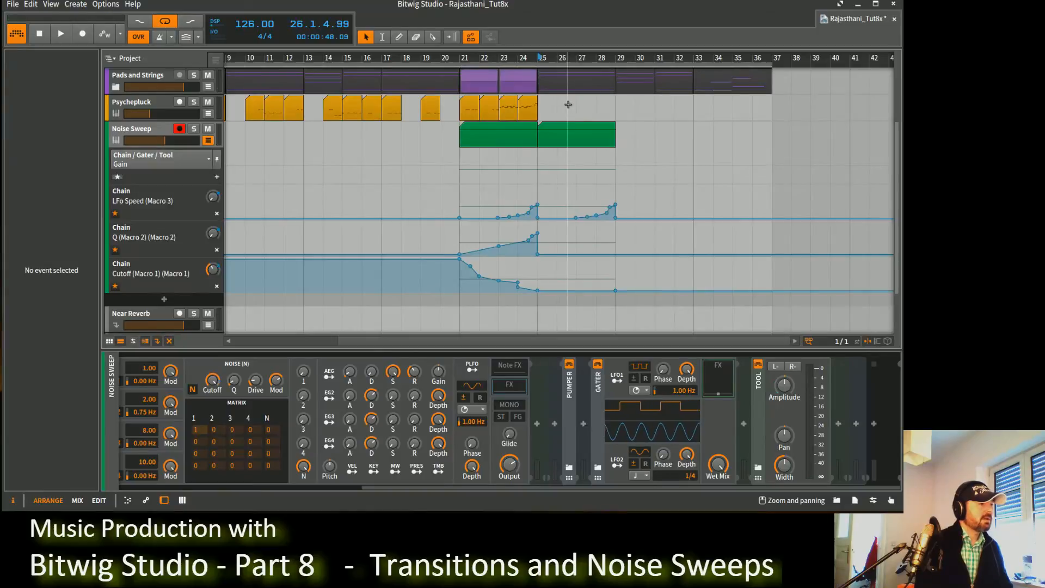
{"action": "key", "text": "space"}
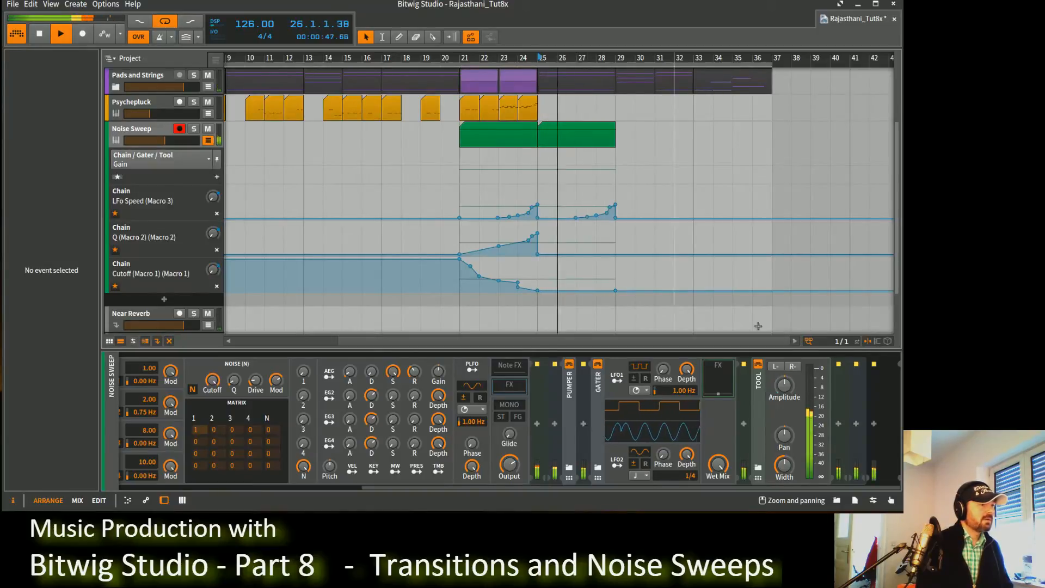
{"action": "key", "text": "space"}
Set Gater's LFO1 to time_beat sync with a rate of 1/8 and play the gated noise.
{"action": "left_click", "coordinate": [638, 390]}
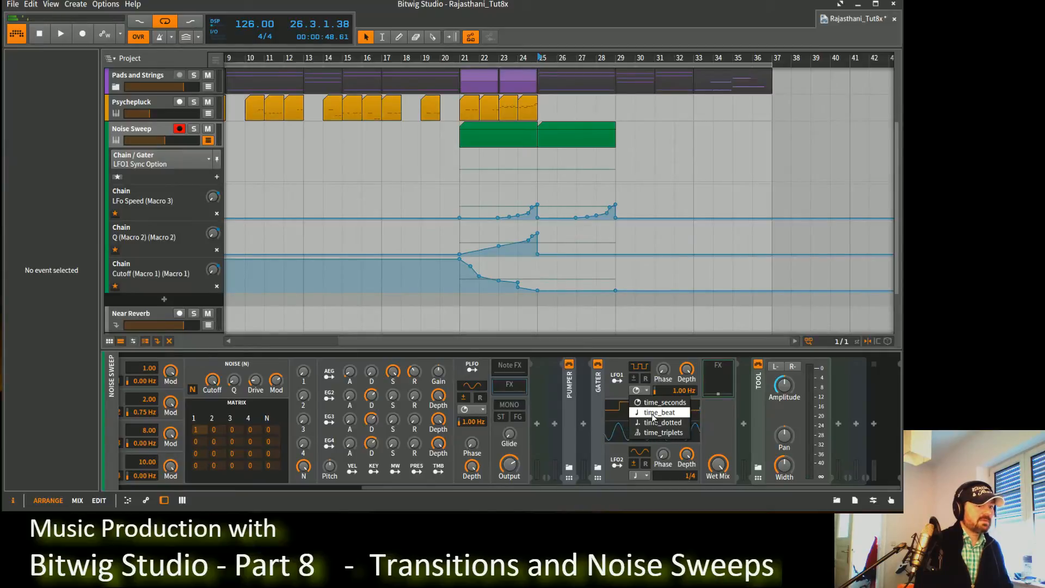
{"action": "left_click", "coordinate": [653, 416]}
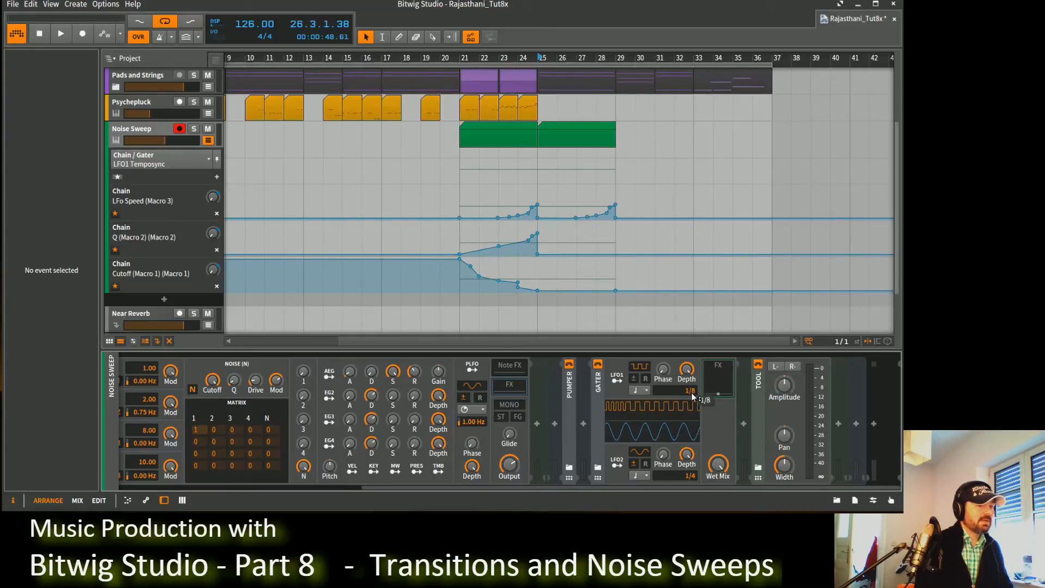
{"action": "key", "text": "space"}
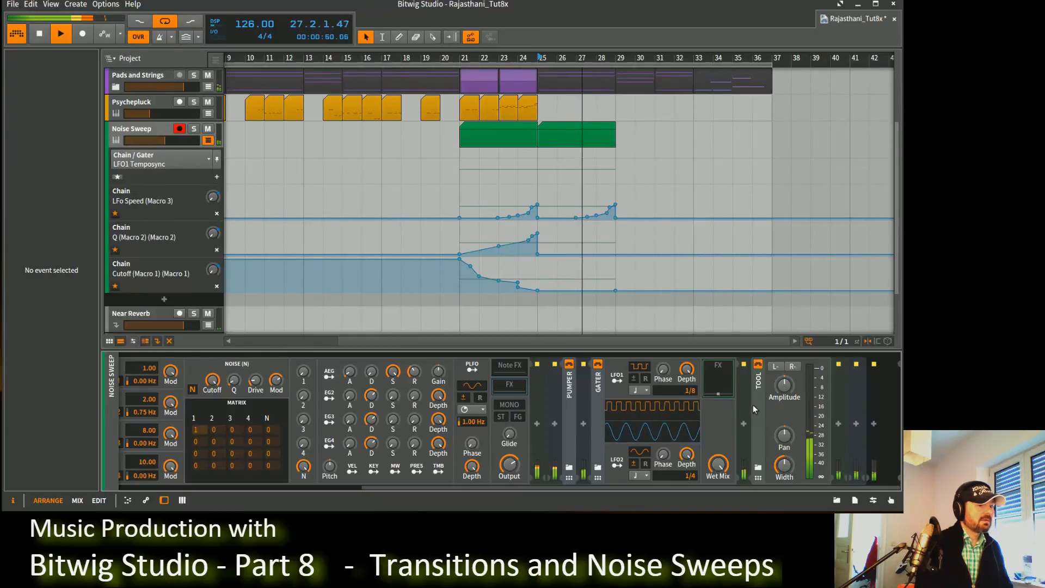
{"action": "key", "text": "space"}
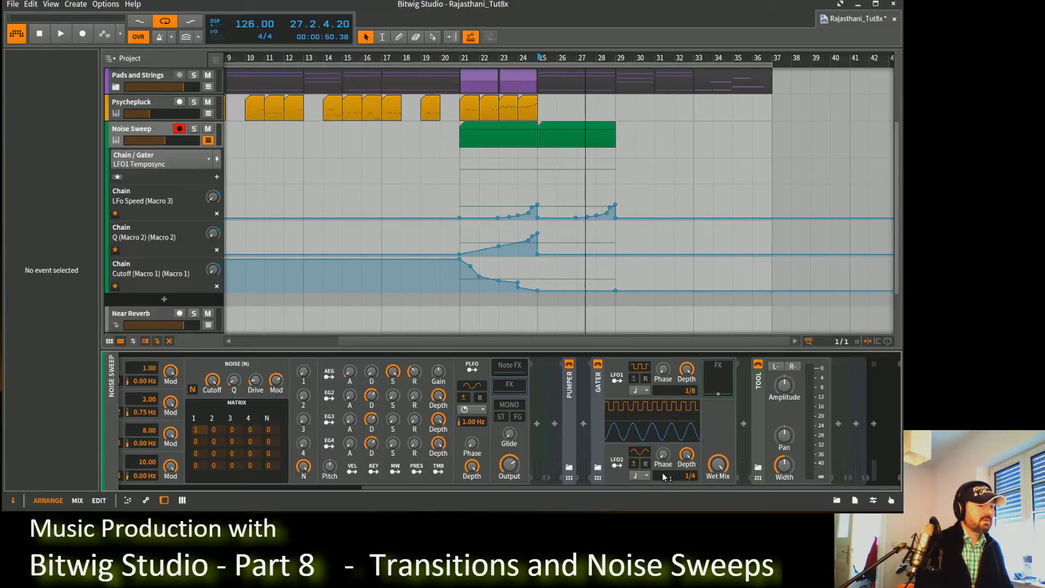
Set Gater's LFO2 rate to 1/2, leaving its beat sync option selected.
{"action": "left_click_drag", "start_coordinate": [666, 475], "coordinate": [667, 468]}
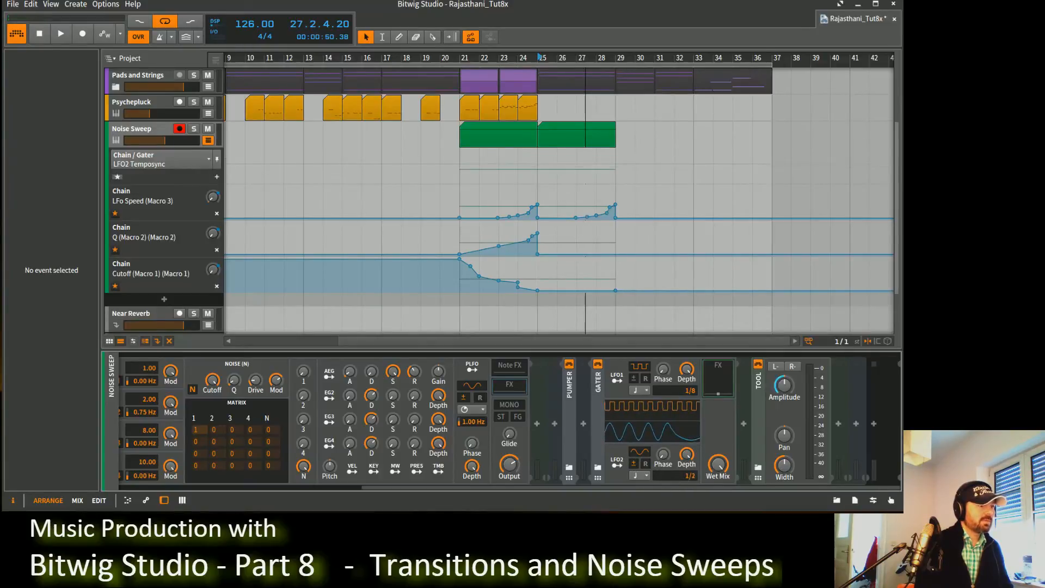
{"action": "left_click", "coordinate": [641, 476]}
{"action": "left_click", "coordinate": [641, 476]}
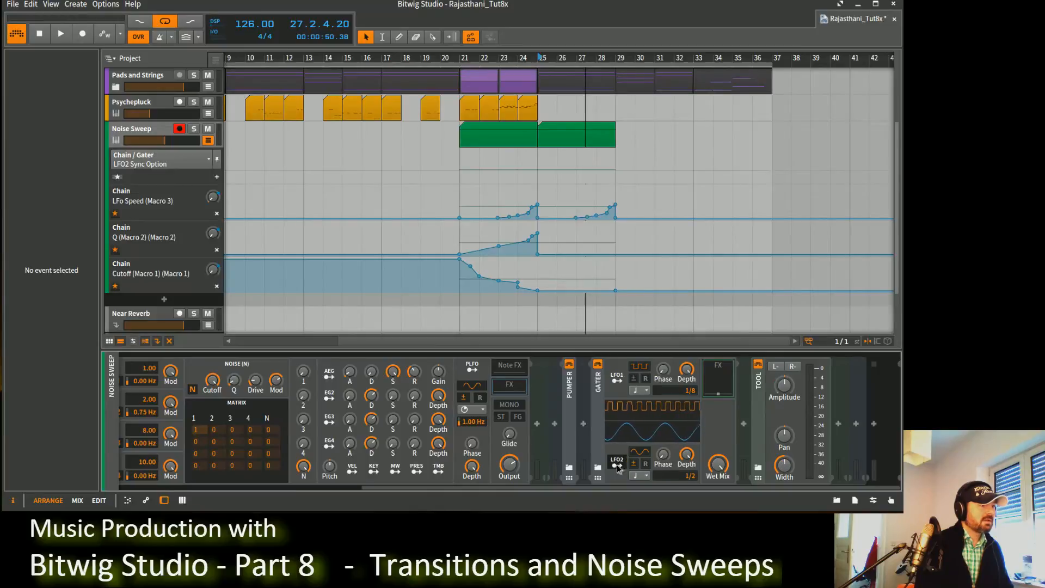
Assign Gater's LFO2 to modulate the Tool's amplitude and pan, with +0.26 on pan, and play the track soloed from bar 25.
{"action": "mouse_move", "coordinate": [789, 384]}
{"action": "left_mouse_down"}
{"action": "mouse_move", "coordinate": [788, 364]}
{"action": "mouse_move", "coordinate": [788, 394]}
{"action": "left_mouse_up"}
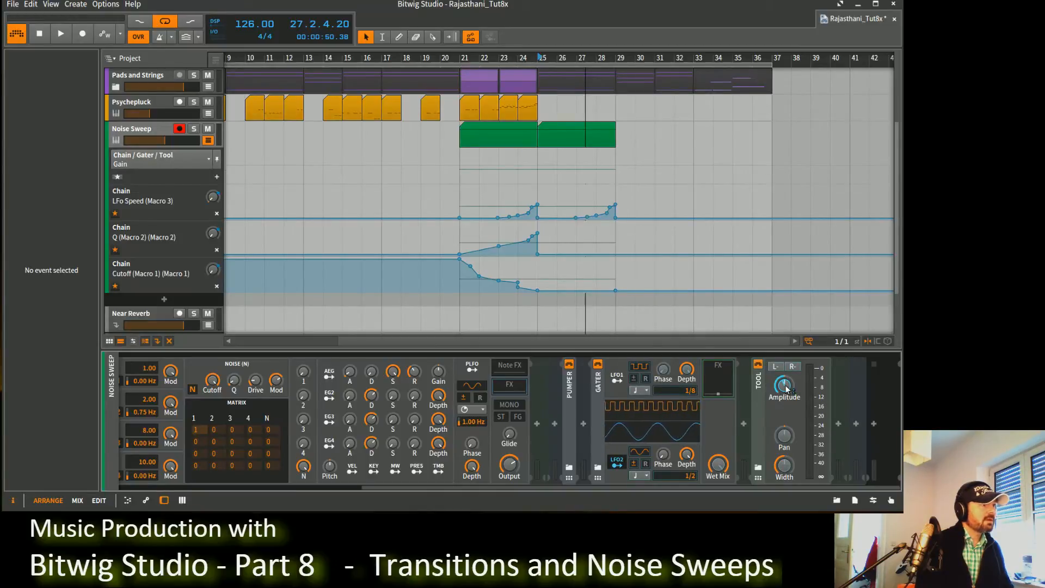
{"action": "key", "text": "space"}
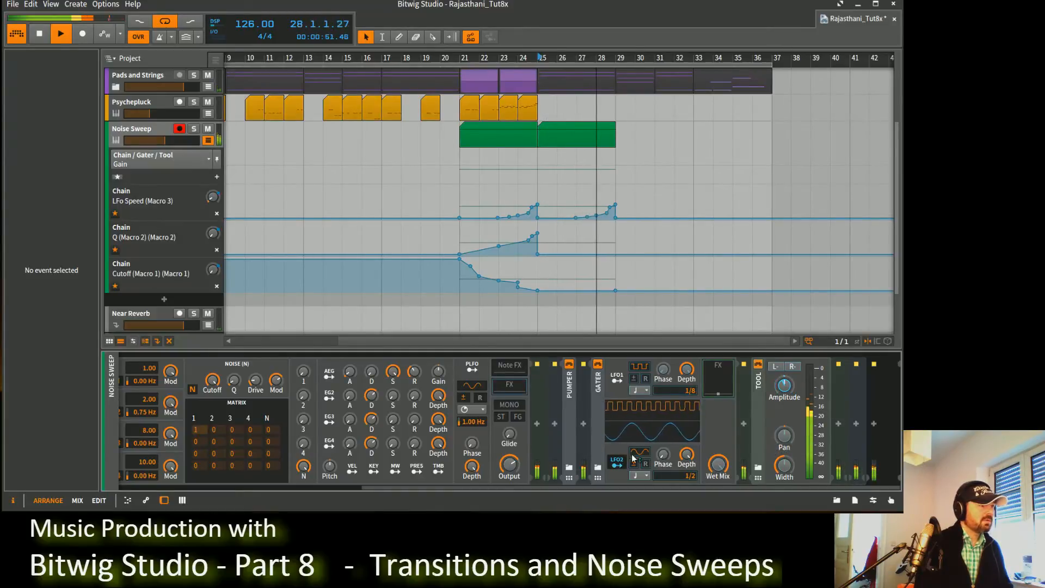
{"action": "left_click_drag", "start_coordinate": [790, 435], "coordinate": [787, 427]}
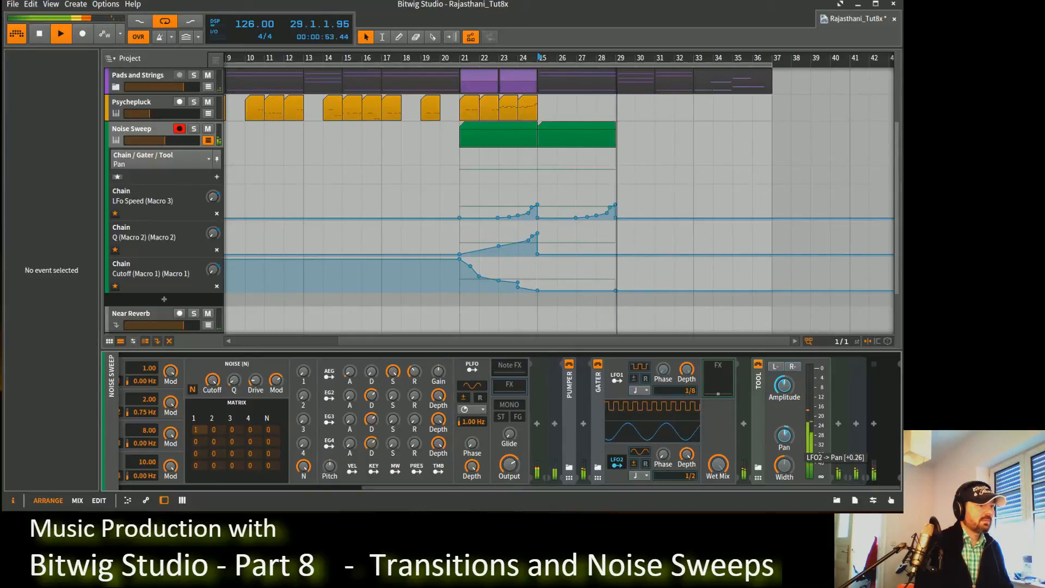
{"action": "key", "text": "space"}
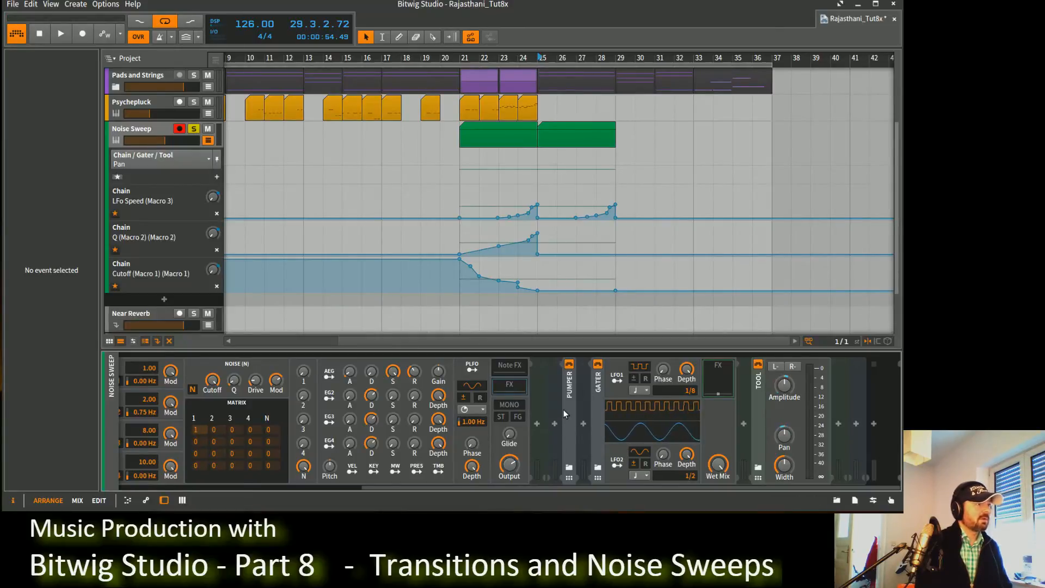
{"action": "key", "text": "space"}
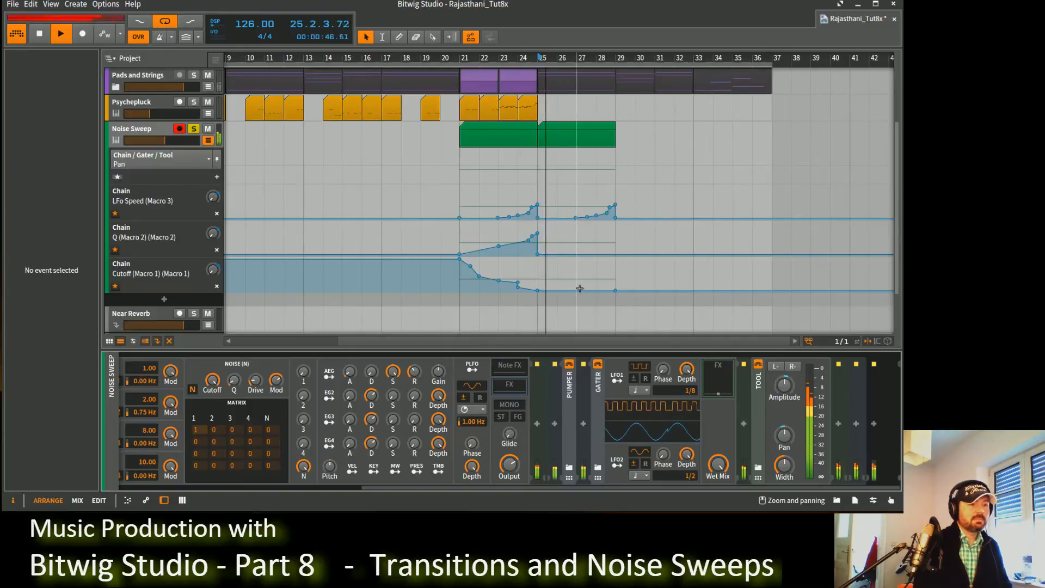
{"action": "key", "text": "space"}
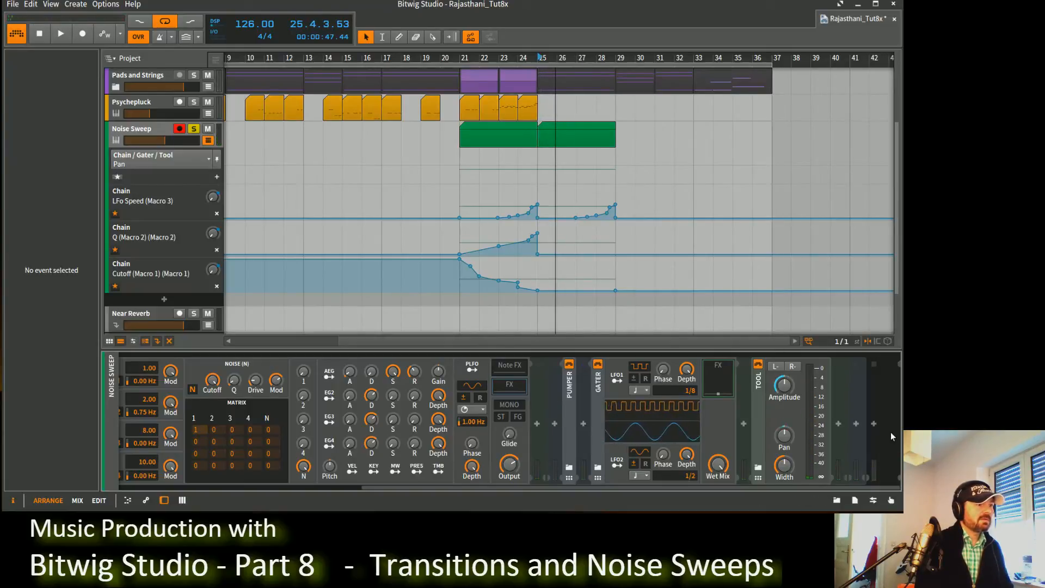
Insert iZotope Ozone 7 Imager at the end of the Noise Sweep device chain and play the track to check its stereo image.
{"action": "left_click", "coordinate": [874, 424]}
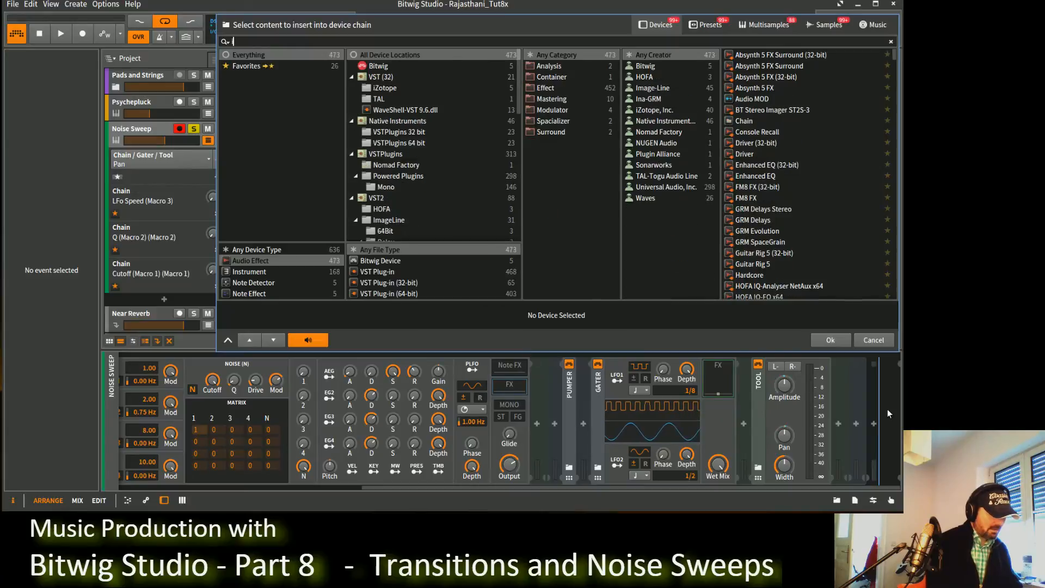
{"action": "type", "text": "imager"}
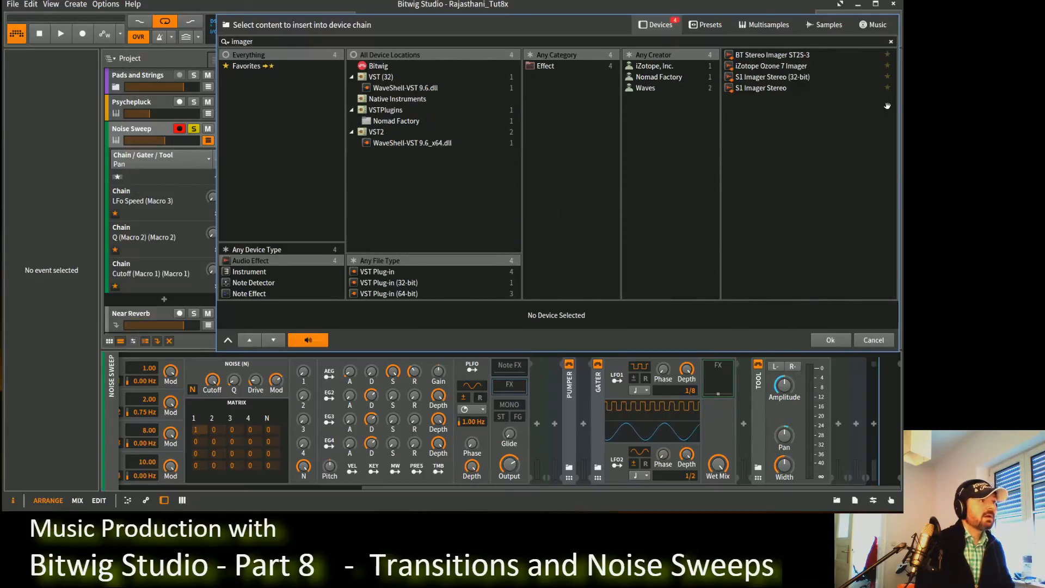
{"action": "double_click", "coordinate": [796, 67]}
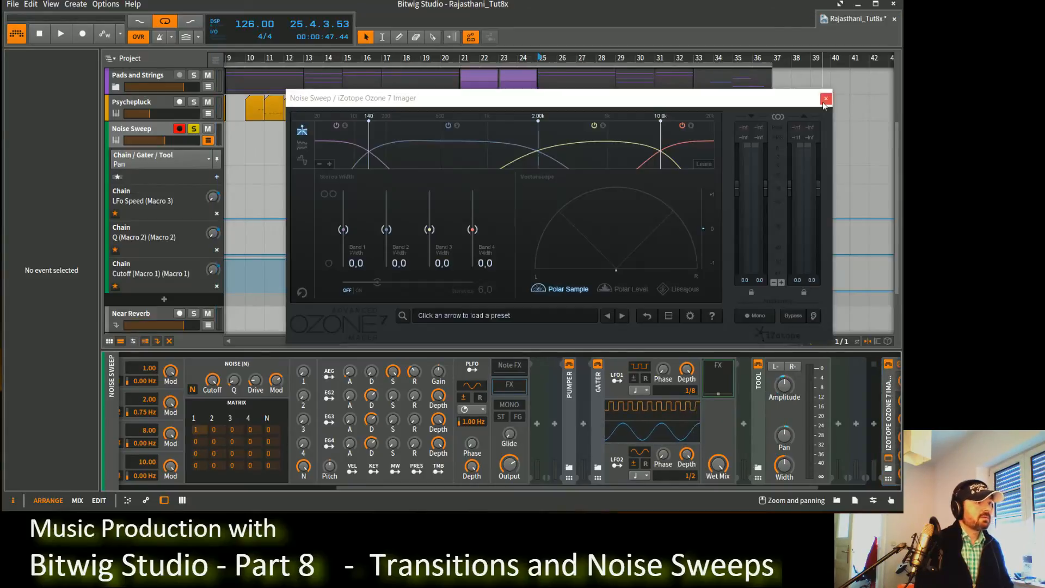
{"action": "key", "text": "space"}
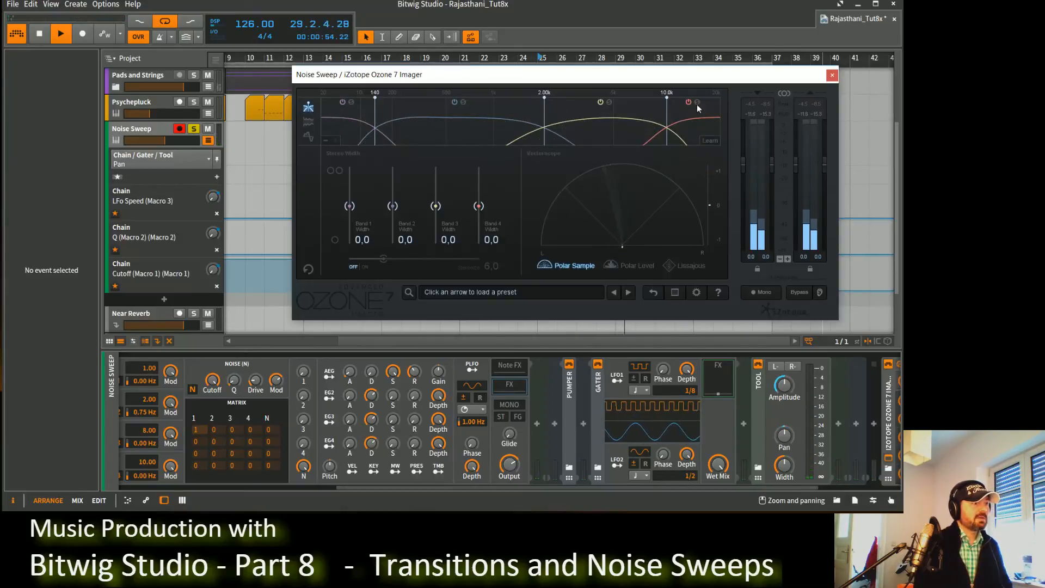
{"action": "key", "text": "space"}
{"action": "left_click", "coordinate": [832, 74]}
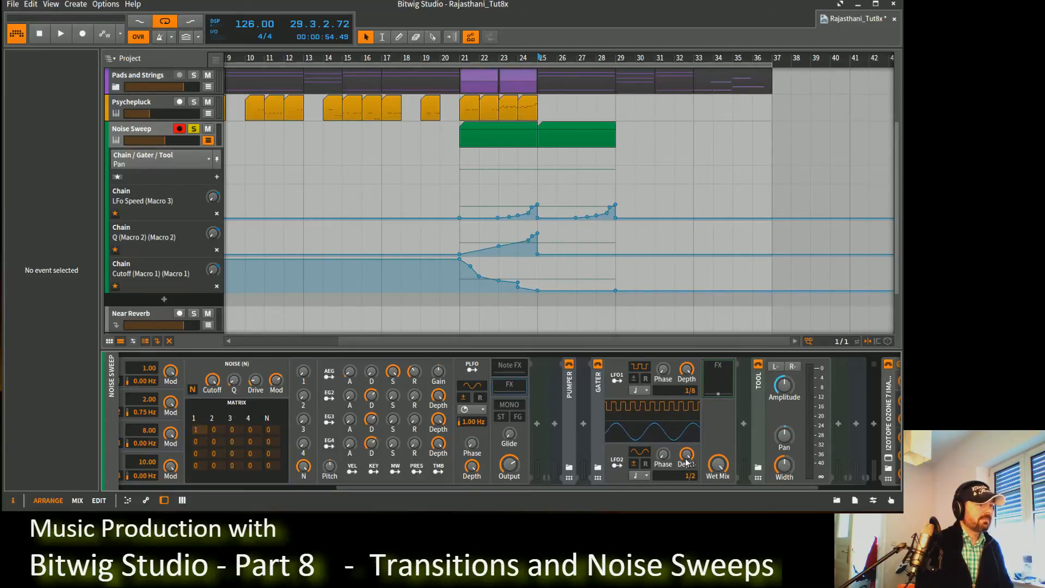
Turn the LFO2 depth of both Gater and Pumper down to zero and play the noise while watching the Imager's vectorscope.
{"action": "left_click_drag", "start_coordinate": [687, 459], "coordinate": [687, 512]}
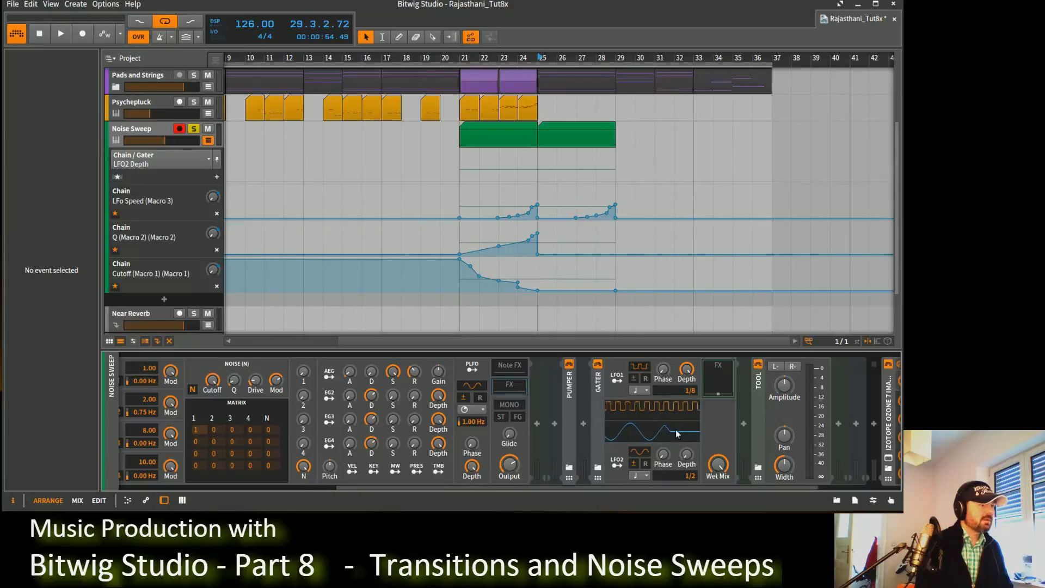
{"action": "left_click", "coordinate": [888, 459]}
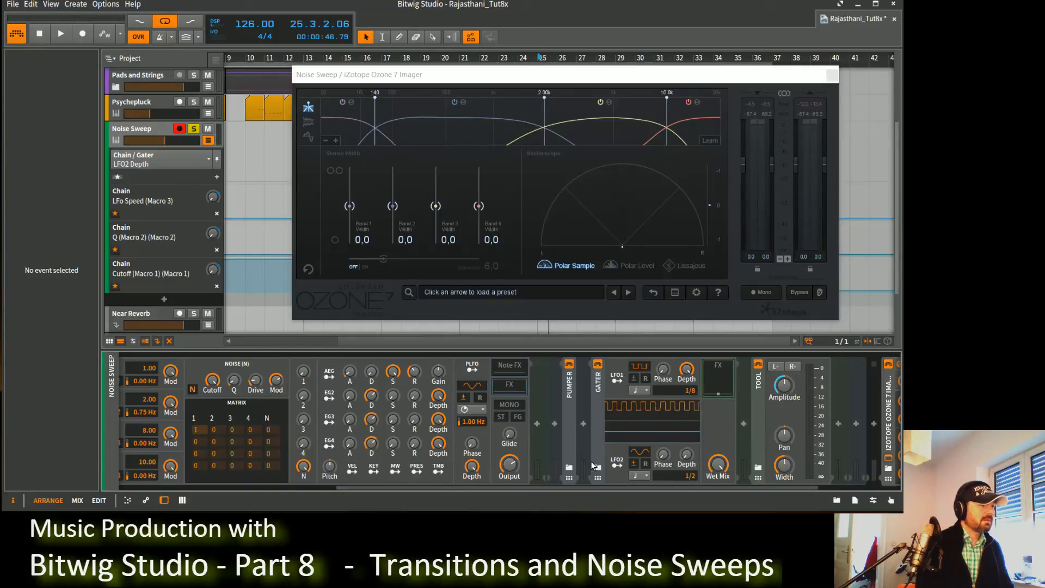
{"action": "left_click", "coordinate": [569, 468]}
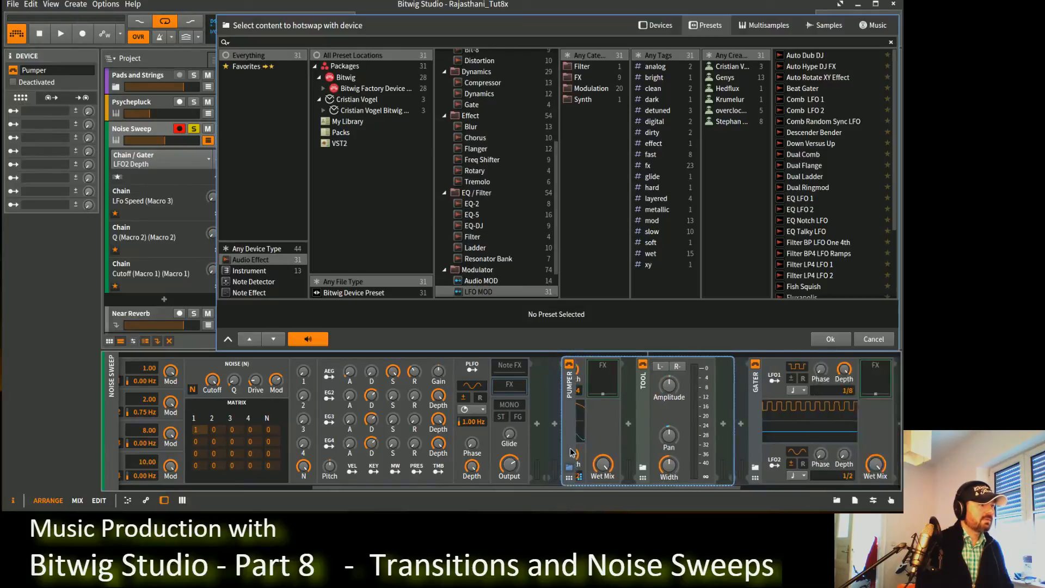
{"action": "key", "text": "Escape"}
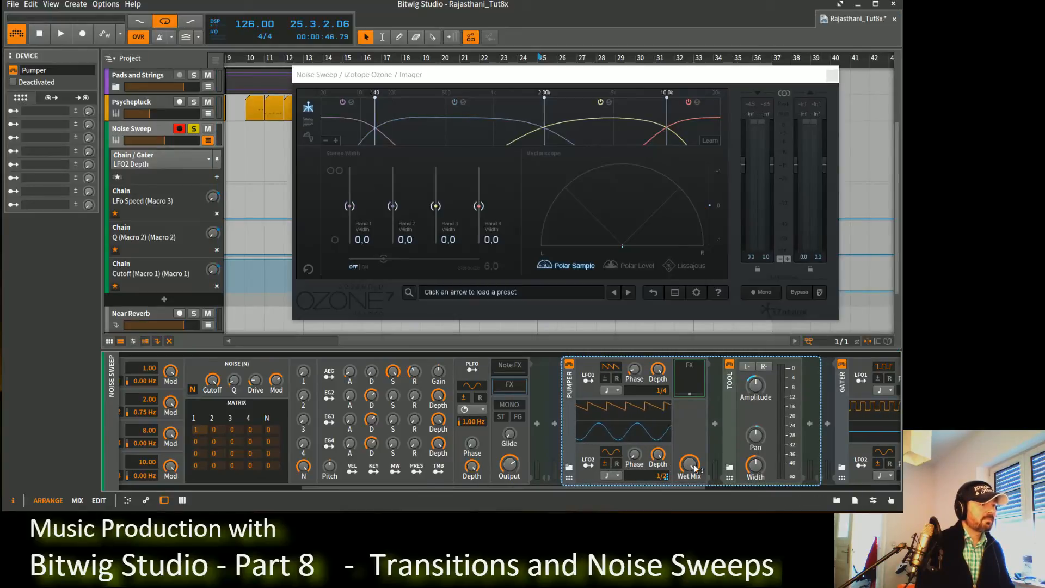
{"action": "left_click_drag", "start_coordinate": [658, 454], "coordinate": [658, 479]}
{"action": "key", "text": "space"}
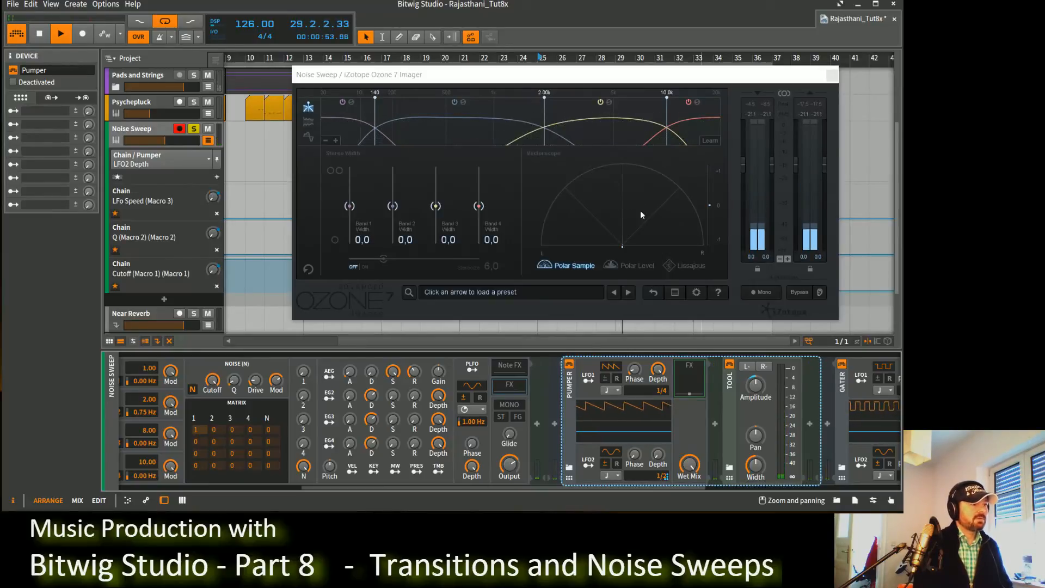
{"action": "key", "text": "space"}
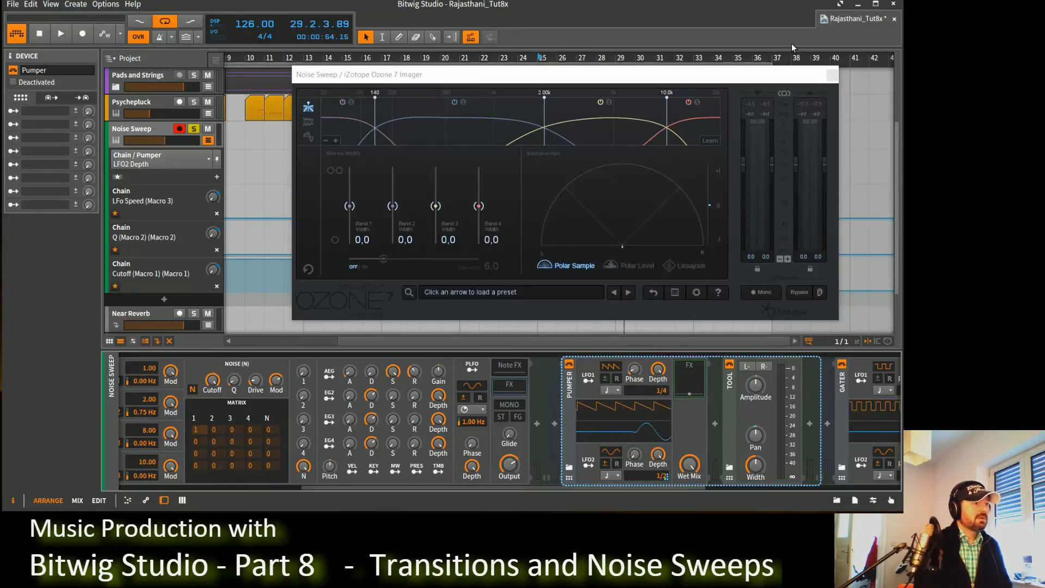
Close the Ozone 7 Imager window and delete the plug-in from the Noise Sweep device chain.
{"action": "left_click", "coordinate": [832, 76]}
{"action": "left_click_drag", "start_coordinate": [686, 488], "coordinate": [811, 489]}
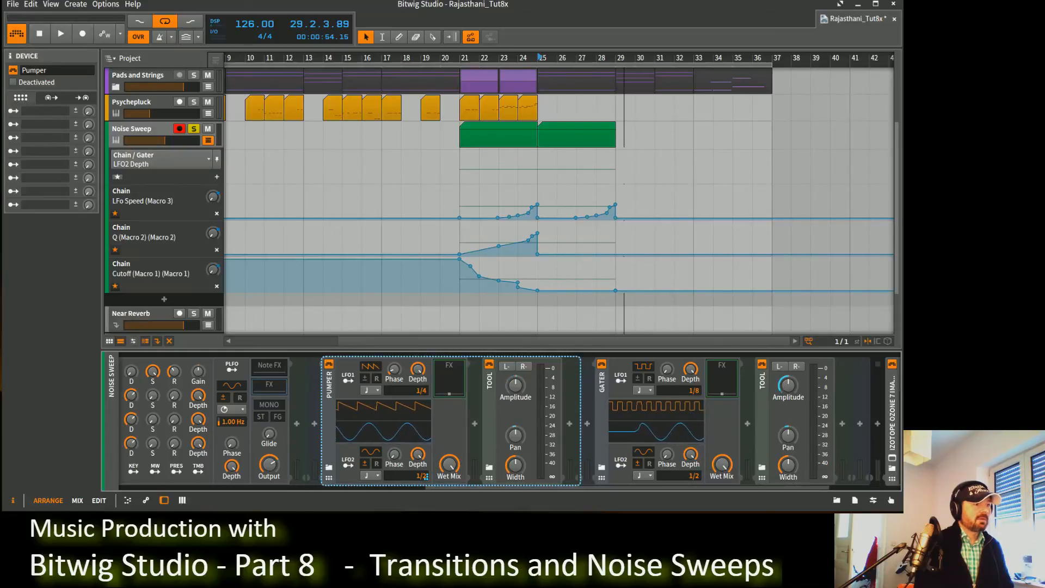
{"action": "left_click", "coordinate": [893, 428]}
{"action": "key", "text": "Delete"}
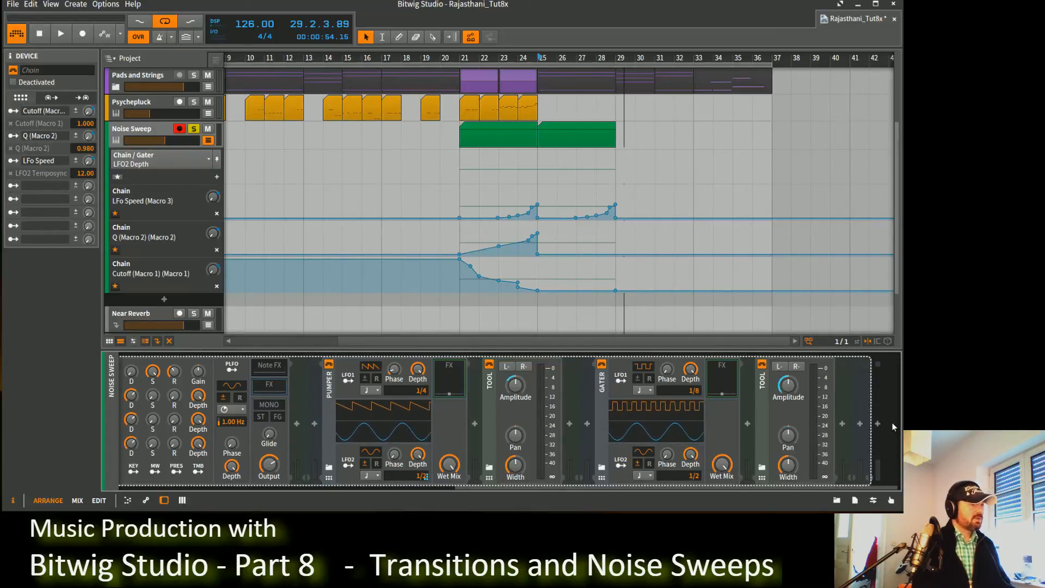
Add an automation lane for Pumper's Device On/Off to the Noise Sweep track.
{"action": "scroll", "coordinate": [785, 485], "scroll_direction": "left", "scroll_amount": 10}
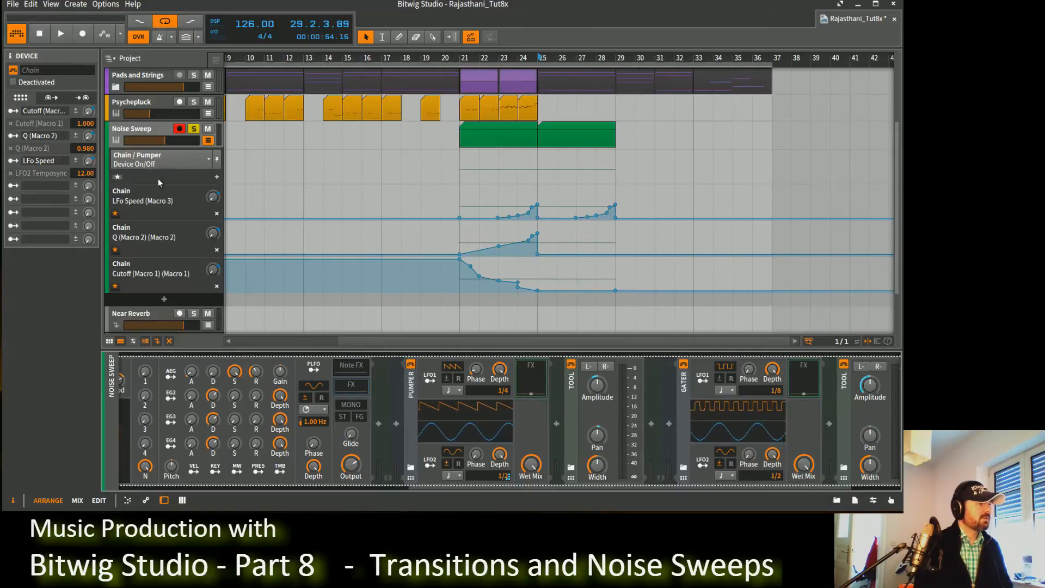
{"action": "left_click", "coordinate": [410, 365]}
{"action": "left_click", "coordinate": [411, 365]}
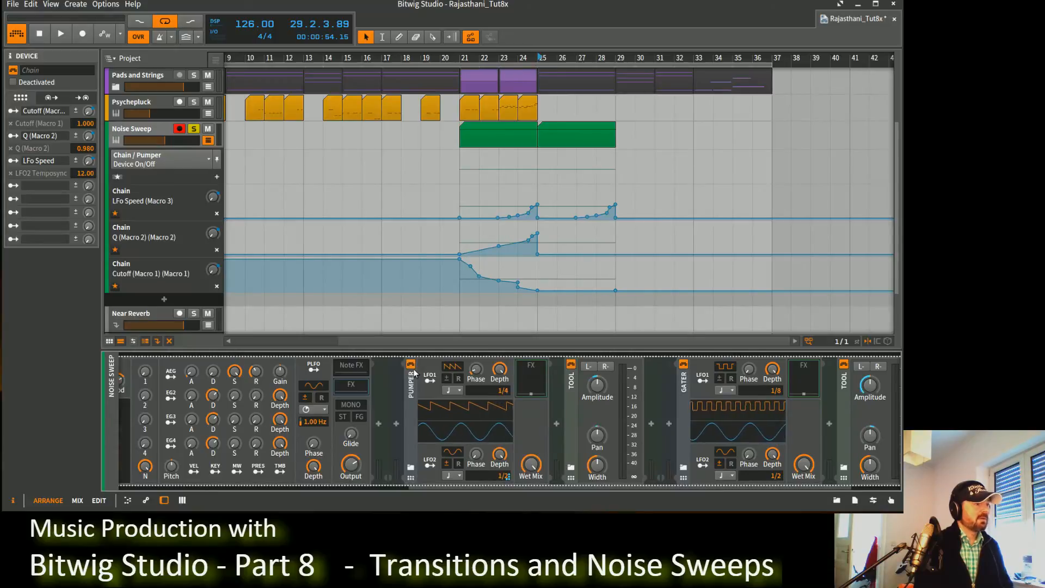
{"action": "left_click", "coordinate": [140, 156]}
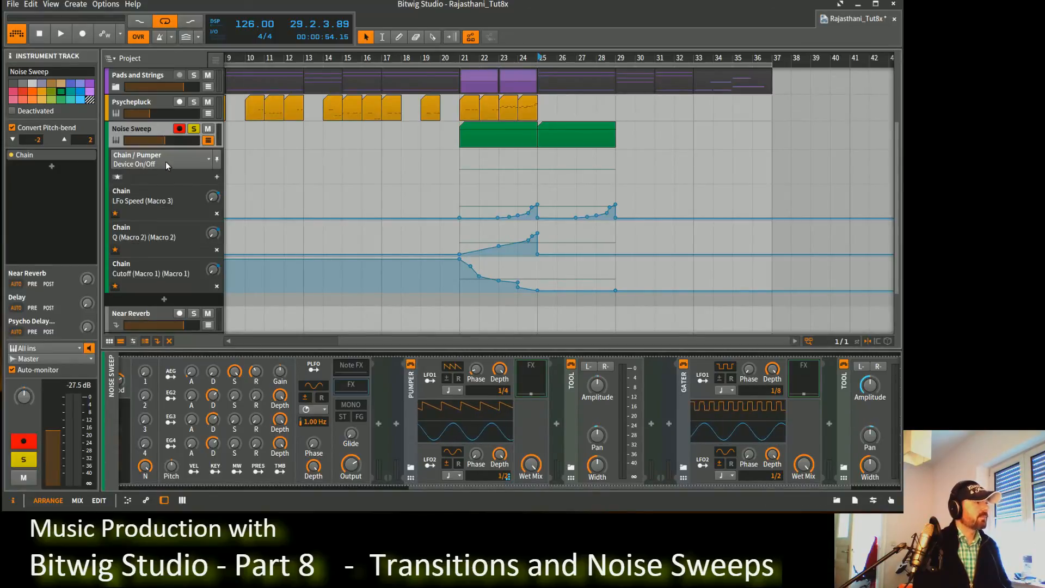
{"action": "left_click", "coordinate": [217, 177]}
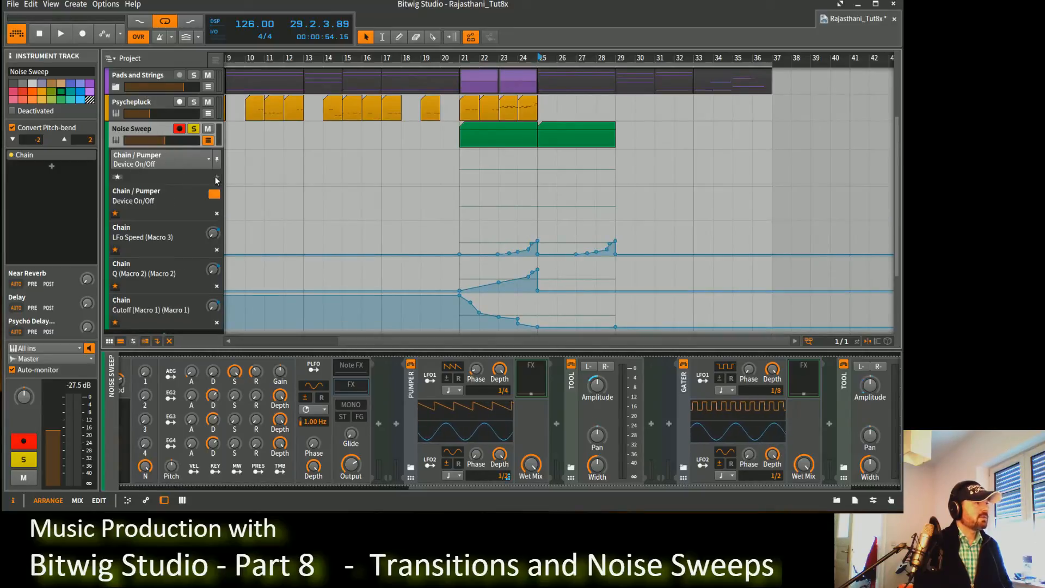
Automate Pumper's Device On/Off so it is on only from bar 21 to bar 25, under the first noise clip.
{"action": "left_click", "coordinate": [499, 218]}
{"action": "left_click_drag", "start_coordinate": [499, 218], "coordinate": [460, 186]}
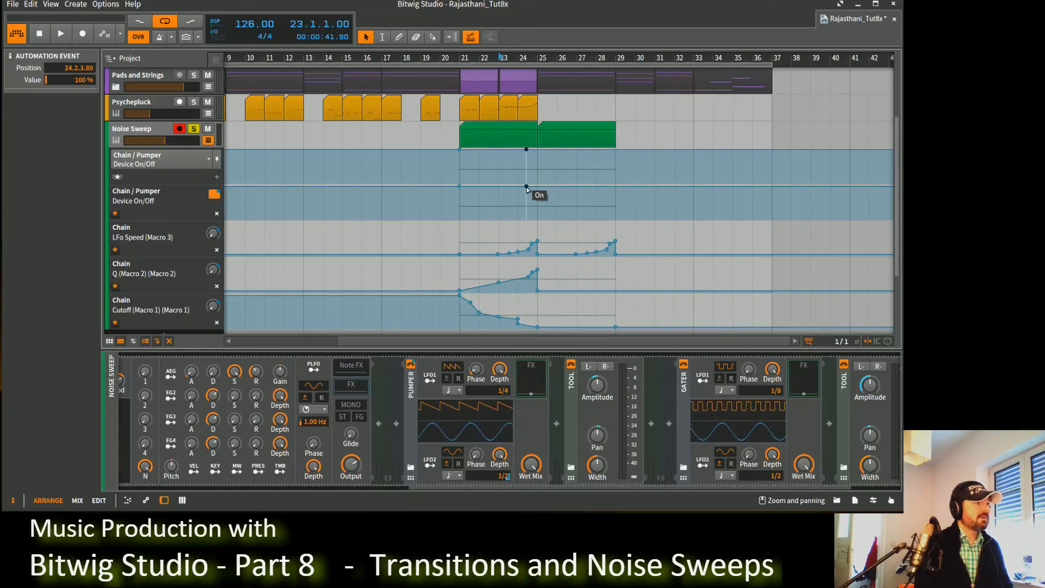
{"action": "left_click_drag", "start_coordinate": [527, 187], "coordinate": [537, 217]}
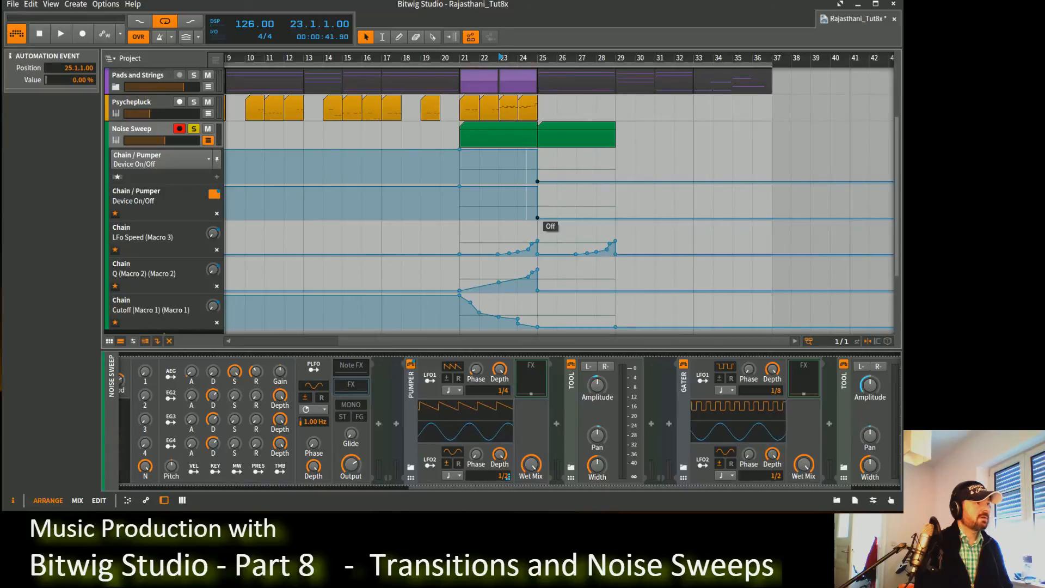
{"action": "left_click", "coordinate": [420, 185]}
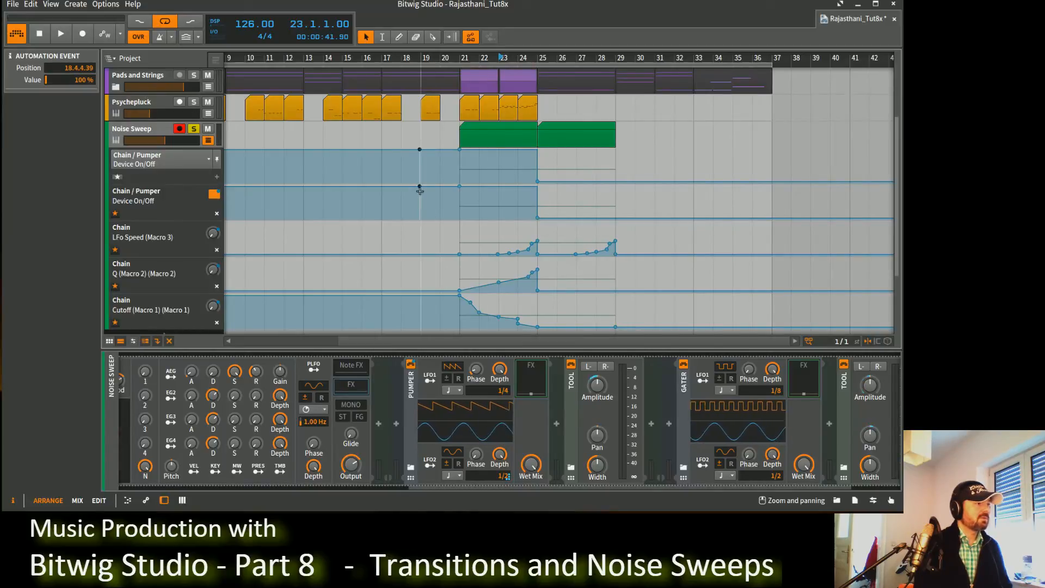
{"action": "left_click_drag", "start_coordinate": [420, 187], "coordinate": [459, 217]}
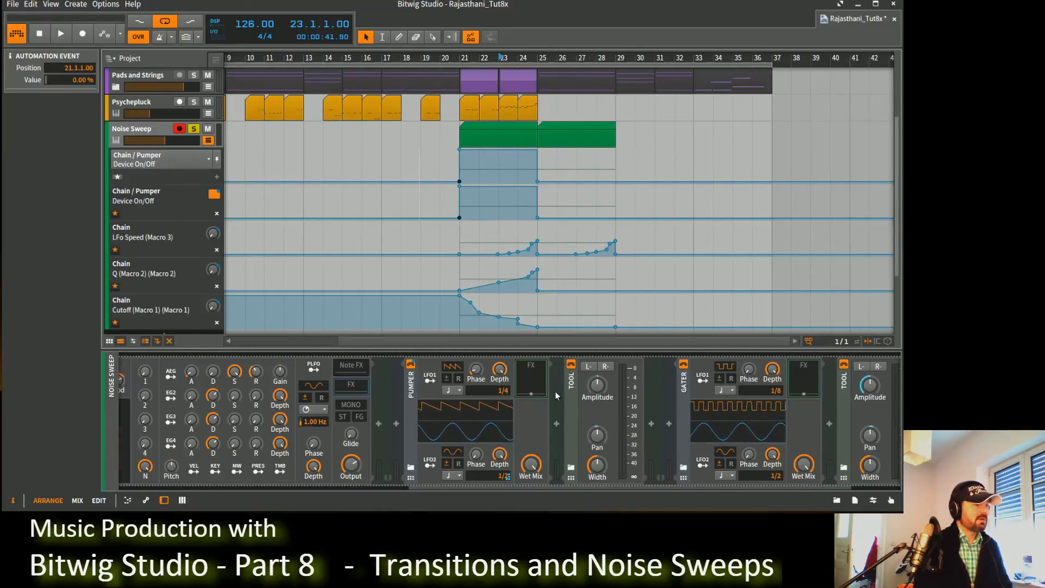
Add a lane for Gater's Device On/Off and automate it to be on only from bar 25 to bar 29.
{"action": "left_click", "coordinate": [684, 365]}
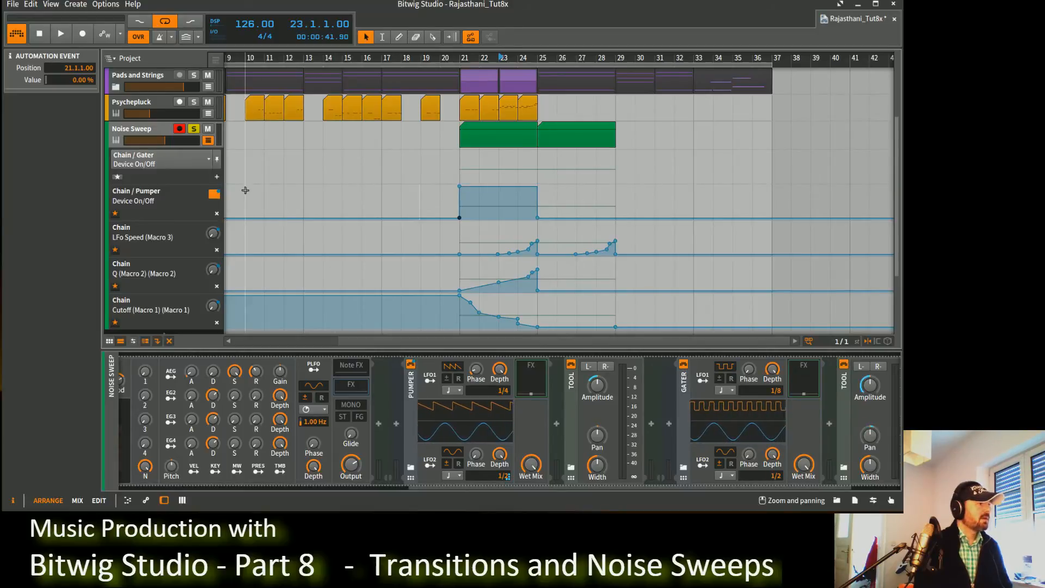
{"action": "left_click", "coordinate": [216, 177]}
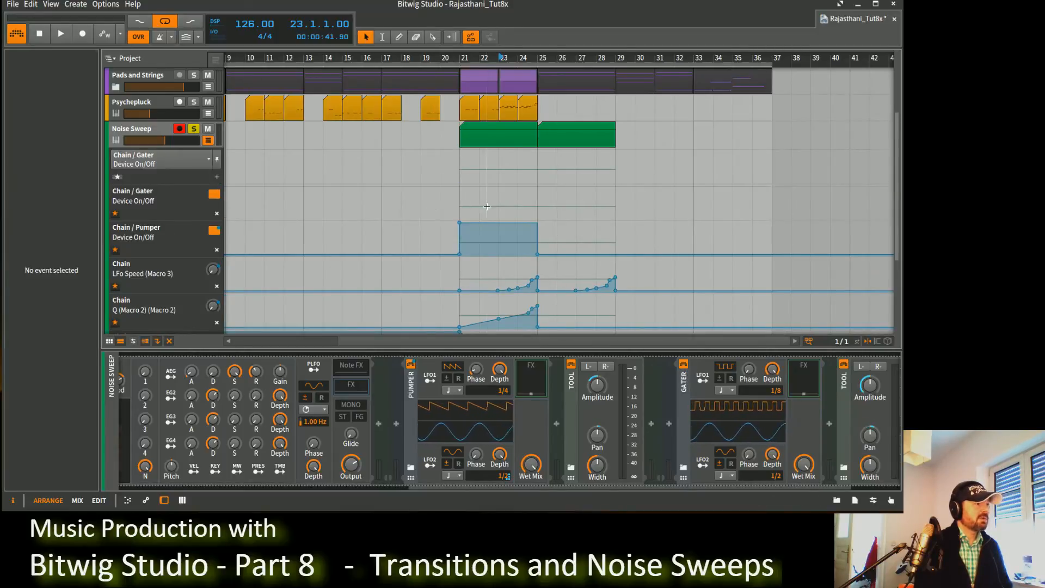
{"action": "left_click", "coordinate": [487, 181]}
{"action": "left_click_drag", "start_coordinate": [486, 219], "coordinate": [539, 188]}
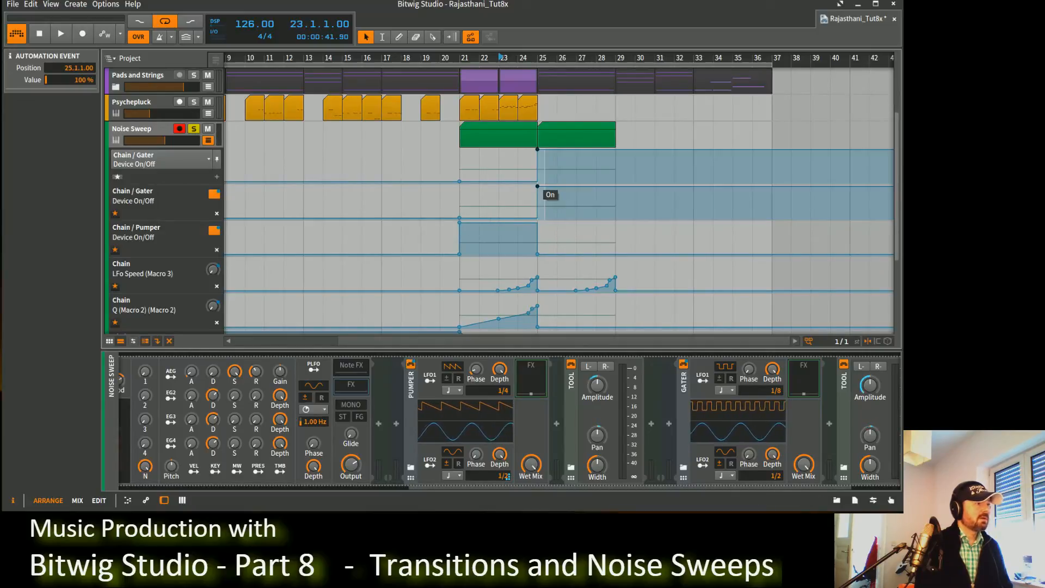
{"action": "left_click", "coordinate": [574, 187]}
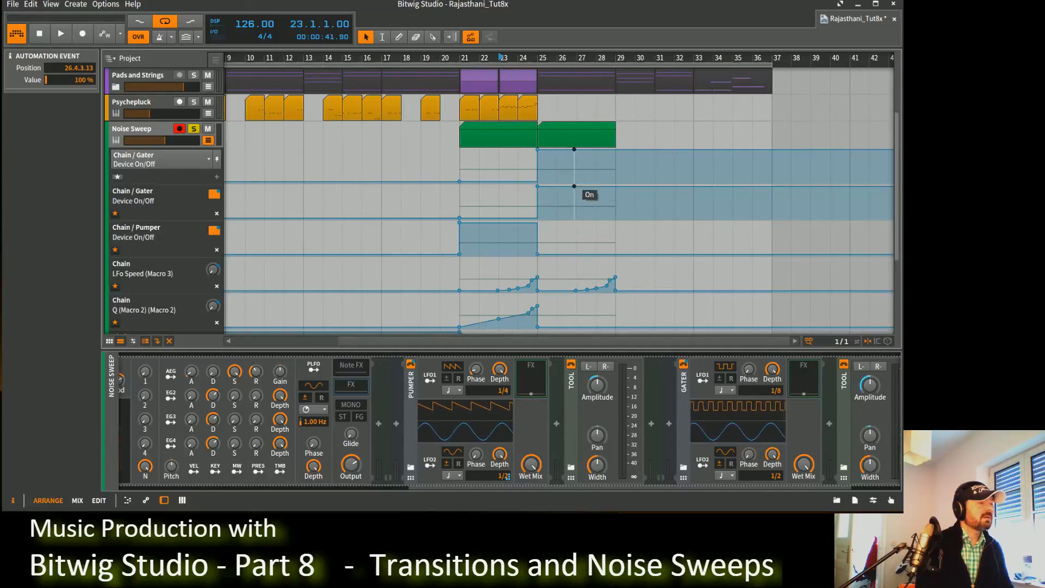
{"action": "left_click", "coordinate": [626, 218]}
{"action": "left_click_drag", "start_coordinate": [626, 217], "coordinate": [615, 218]}
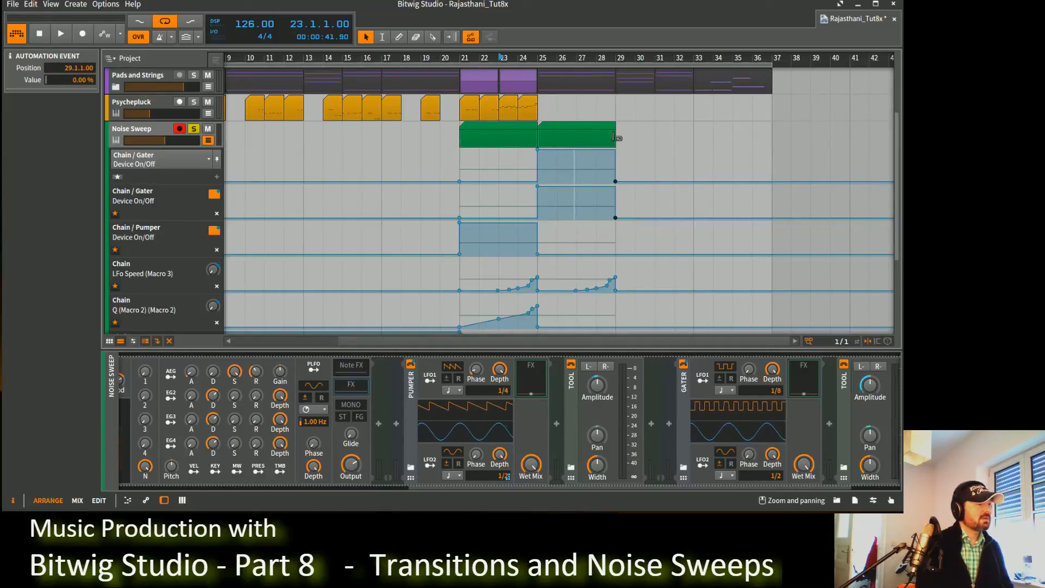
Play both noise clips from bar 21 to check the device switching, and unsolo the Noise Sweep track.
{"action": "key", "text": "space"}
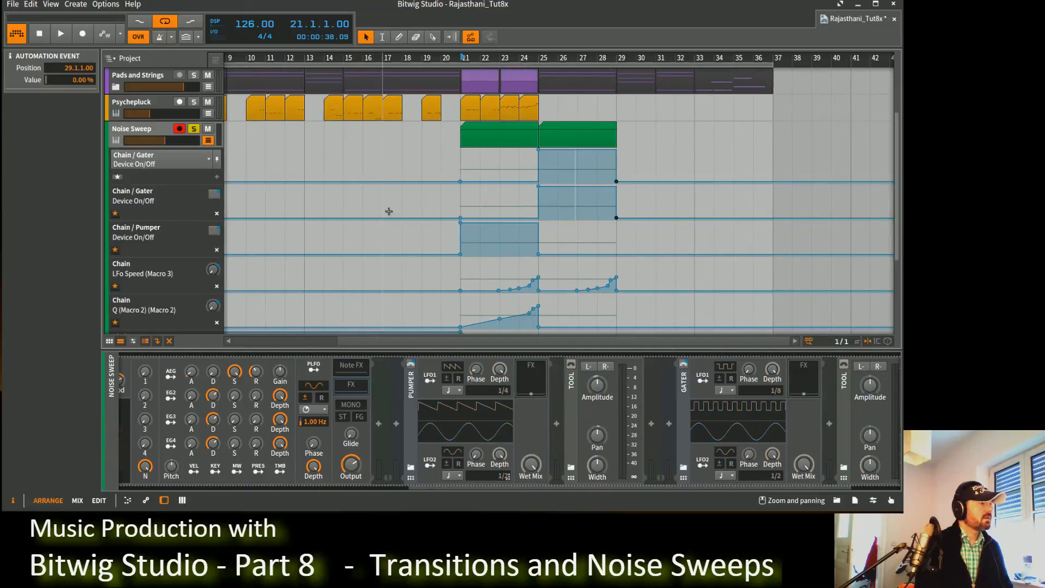
{"action": "key", "text": "space"}
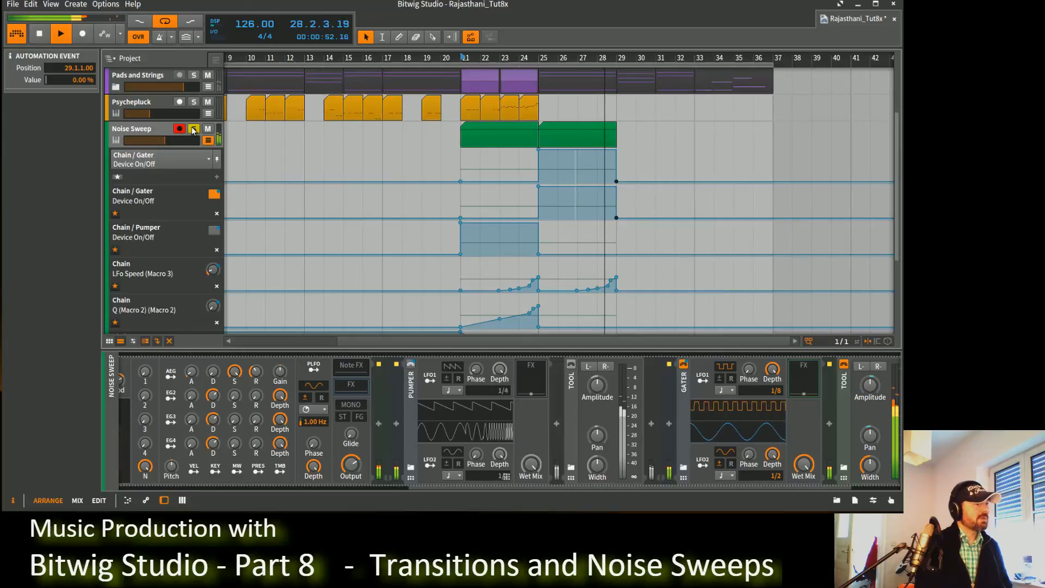
{"action": "key", "text": "space"}
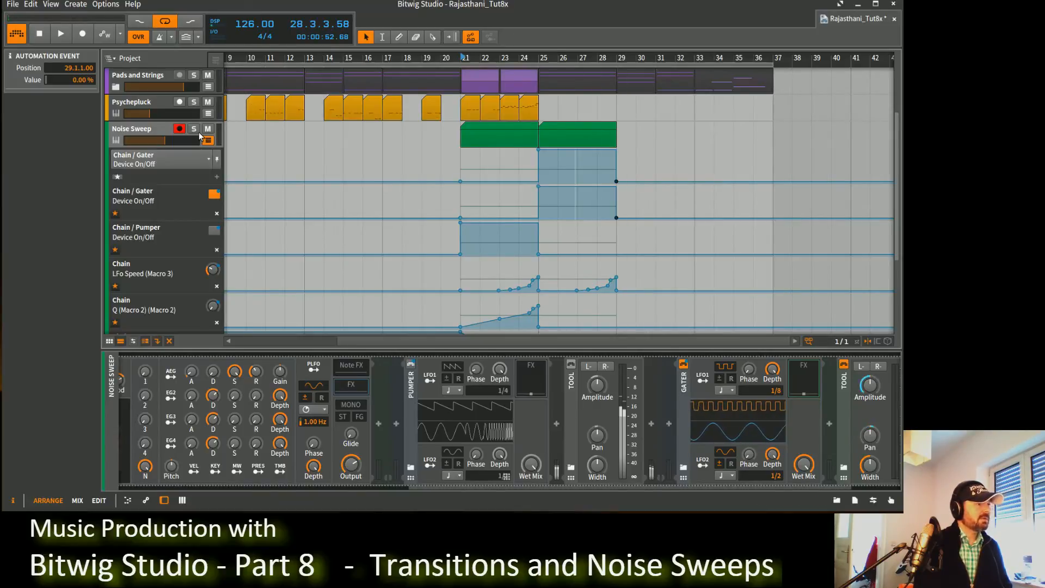
Play the transition and lower the Q automation peak at bar 25 on the Noise Sweep track to 54.3 %.
{"action": "key", "text": "space"}
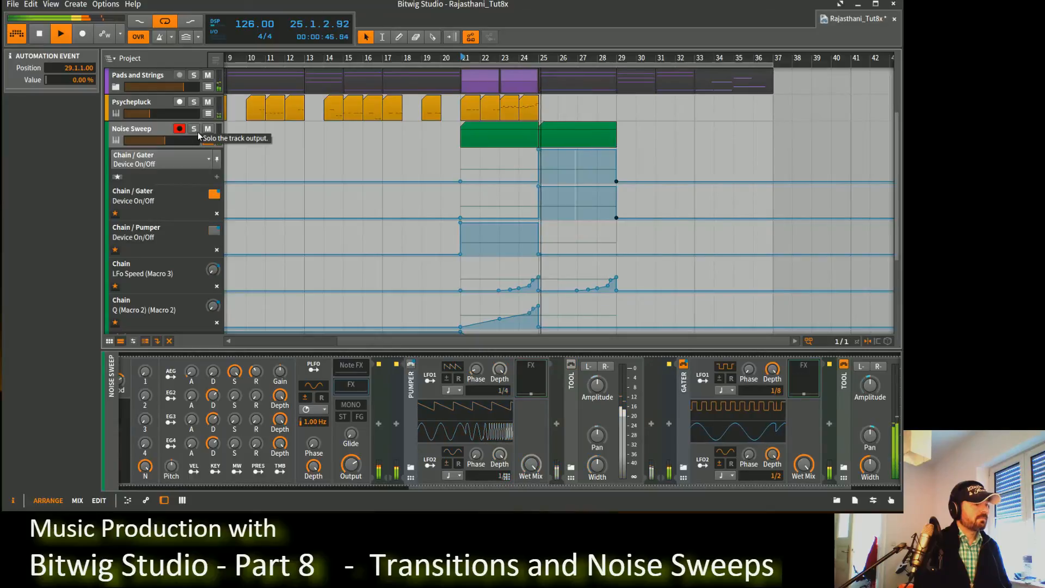
{"action": "left_click", "coordinate": [535, 308]}
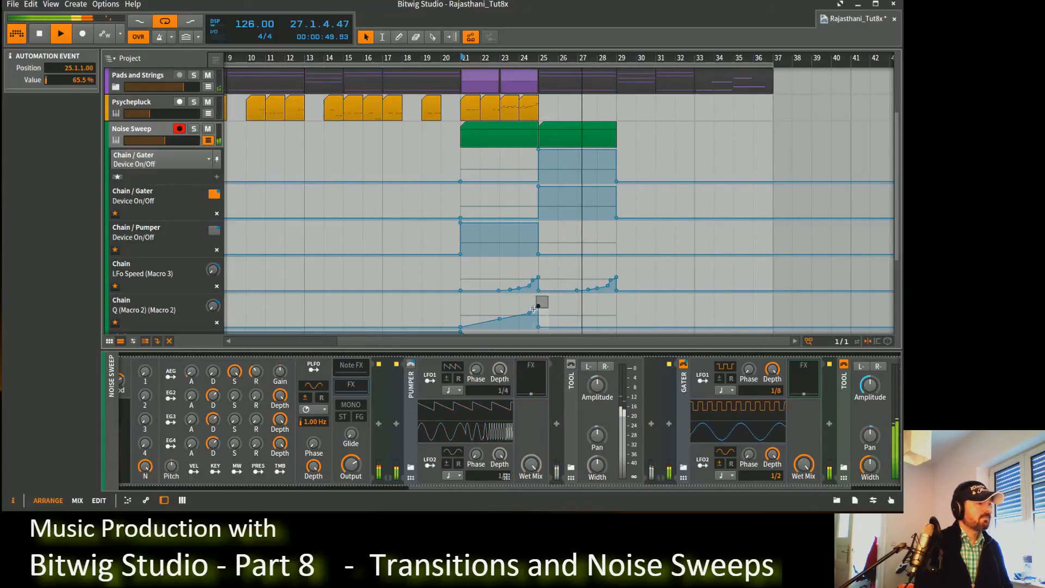
{"action": "left_click_drag", "start_coordinate": [534, 309], "coordinate": [532, 310]}
{"action": "key", "text": "space"}
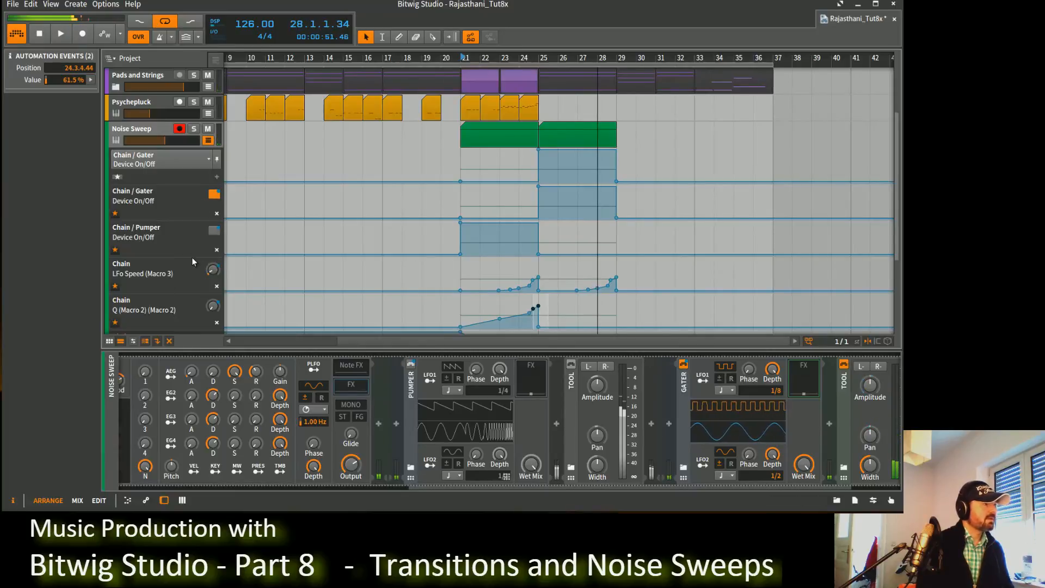
{"action": "scroll", "coordinate": [318, 211], "scroll_direction": "down", "scroll_amount": 1}
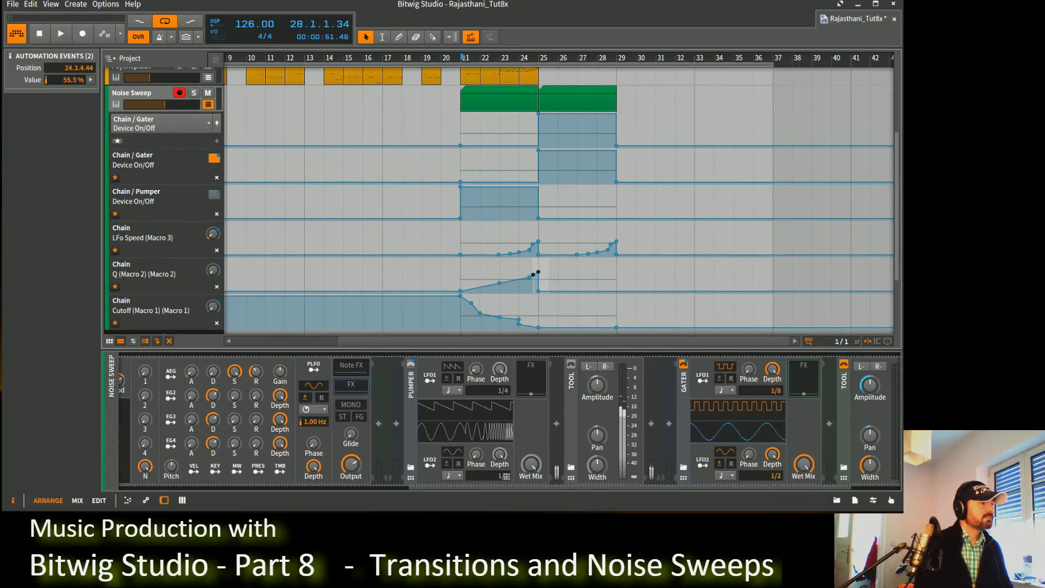
{"action": "left_click", "coordinate": [539, 272]}
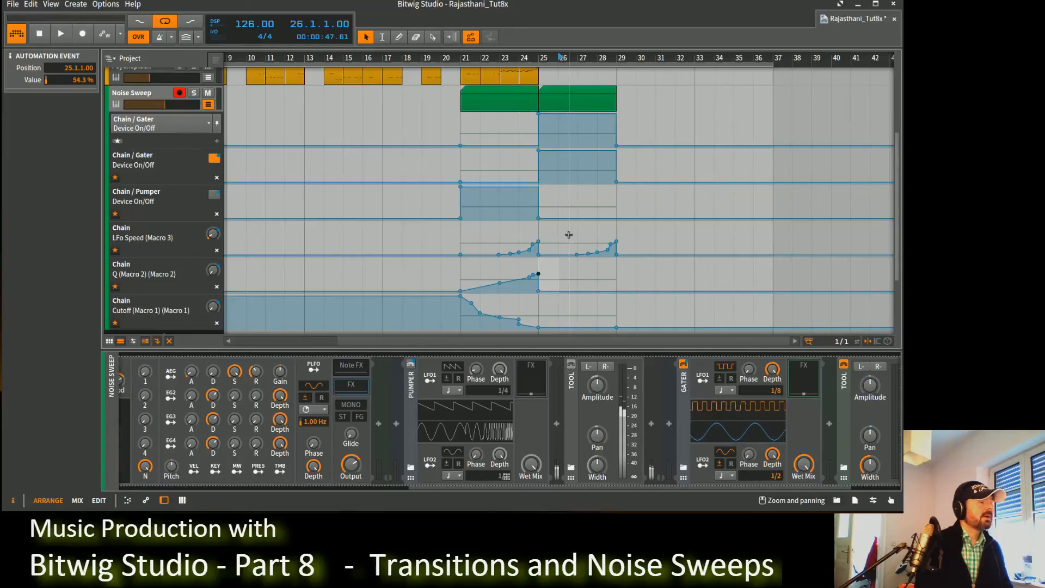
Shape the Cutoff automation to rise from bar 25 through 39.5 % and 61.5 % to 100 % at bar 27, holding 100 % to bar 29.
{"action": "scroll", "coordinate": [553, 309], "scroll_direction": "down", "scroll_amount": 2}
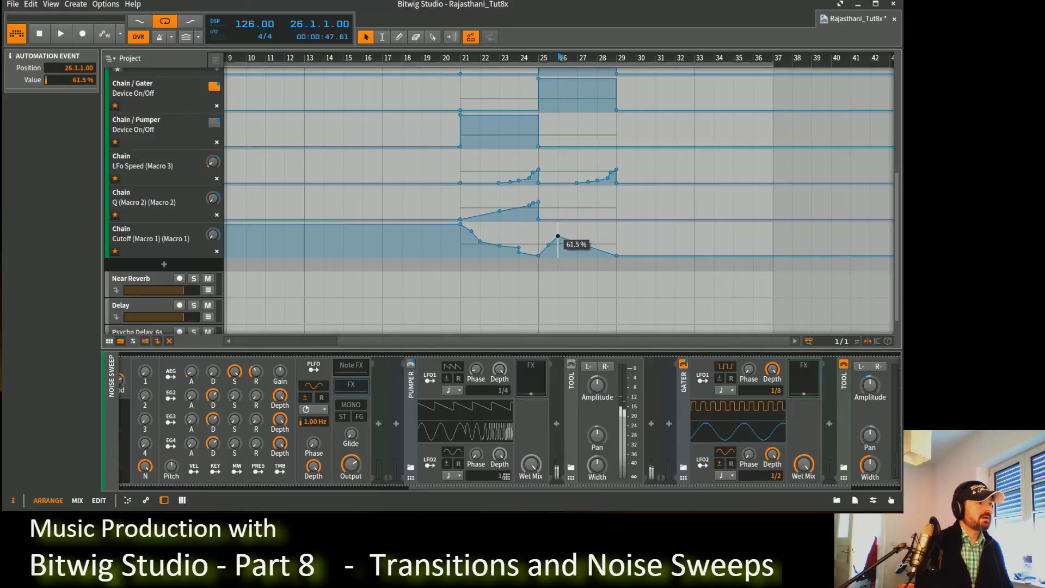
{"action": "left_click_drag", "start_coordinate": [558, 236], "coordinate": [558, 236]}
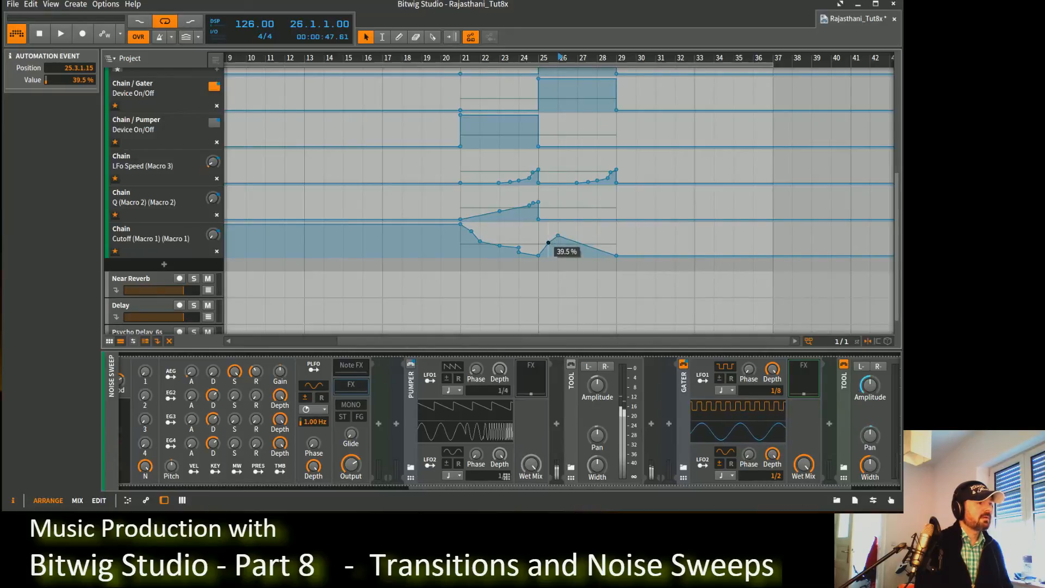
{"action": "left_click_drag", "start_coordinate": [577, 242], "coordinate": [578, 224]}
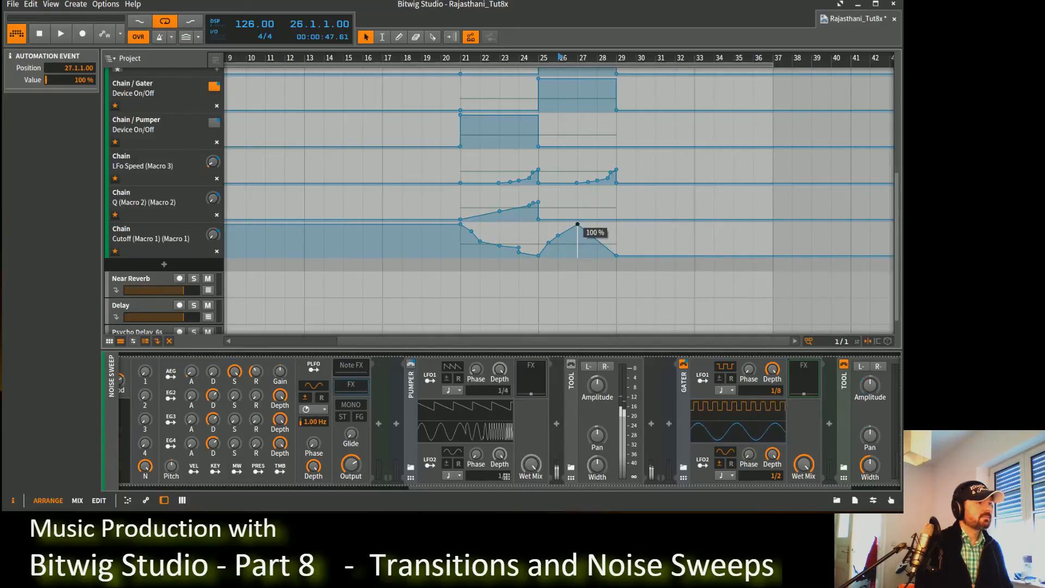
{"action": "left_click_drag", "start_coordinate": [619, 260], "coordinate": [620, 214]}
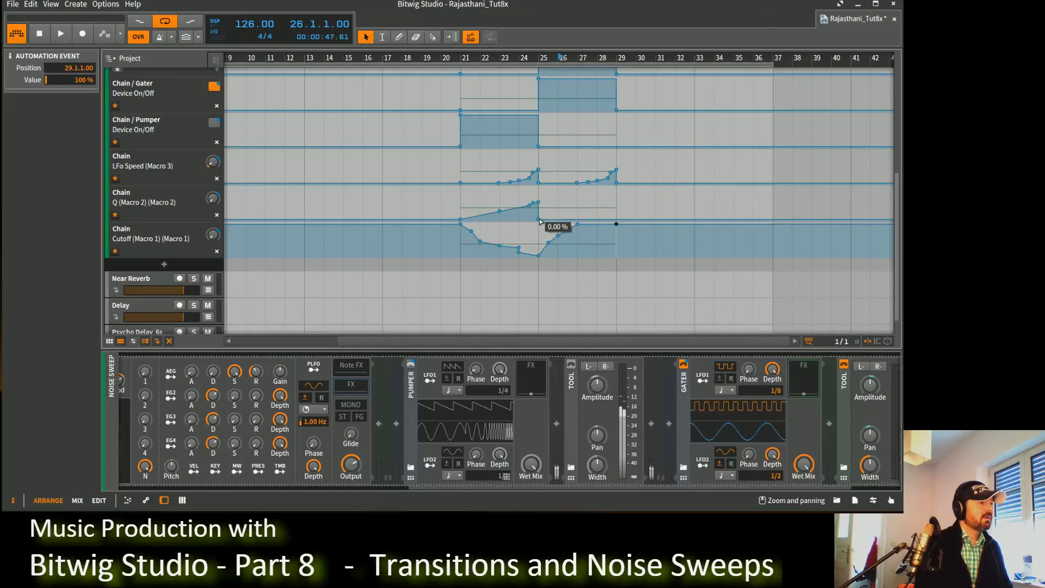
Extend the Q automation's fall from bar 25 to 0 % at bar 27, and audition it from bar 25.
{"action": "left_click_drag", "start_coordinate": [541, 221], "coordinate": [577, 219]}
{"action": "key", "text": "space"}
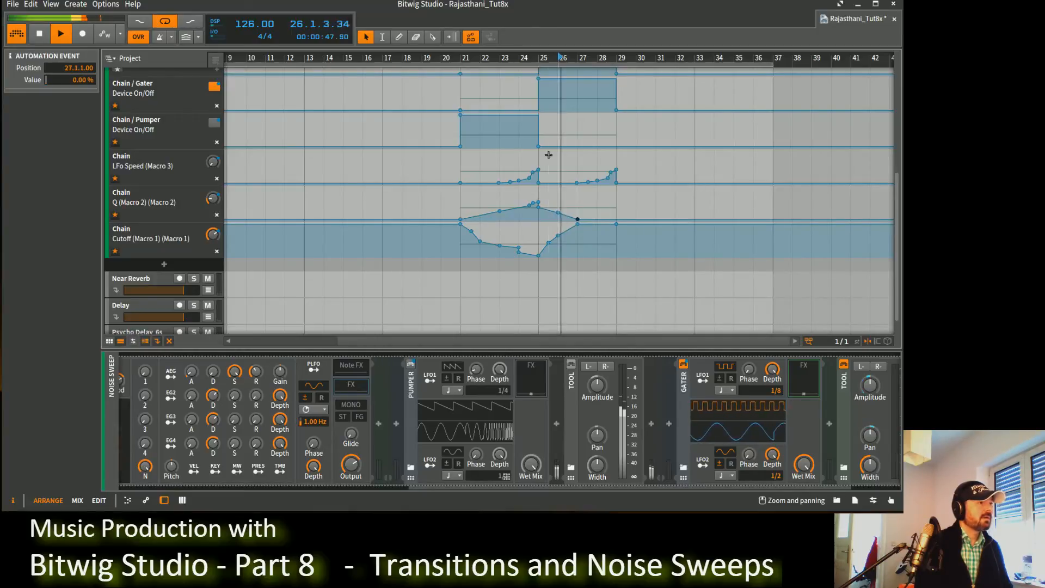
{"action": "key", "text": "space"}
{"action": "left_click", "coordinate": [543, 58]}
{"action": "key", "text": "space"}
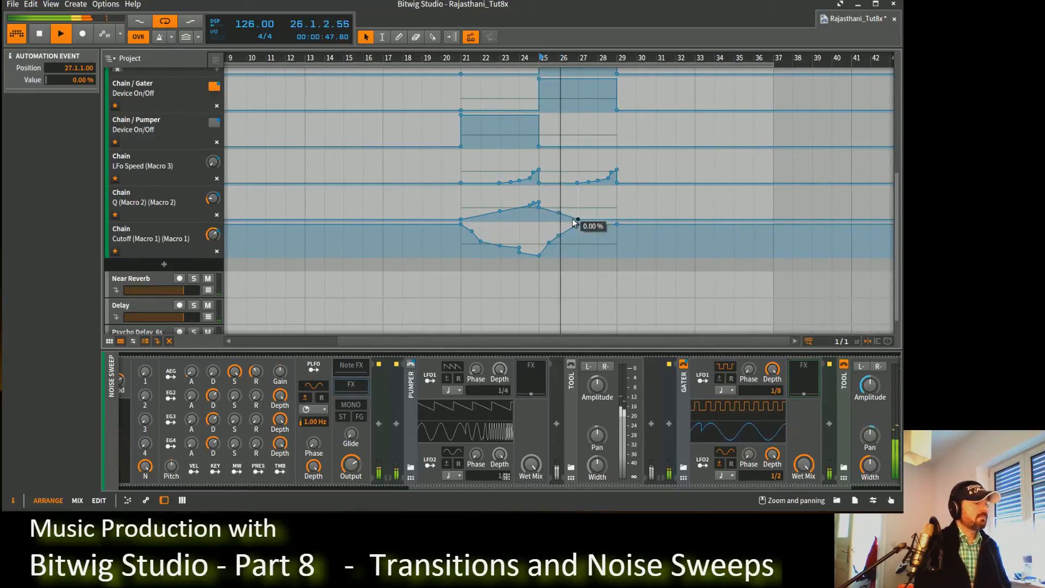
{"action": "key", "text": "space"}
Make the Cutoff rise after bar 25 more gradual, removing the bar 26 point and setting bar 27 to 71.1 %, and play it.
{"action": "left_click", "coordinate": [549, 244]}
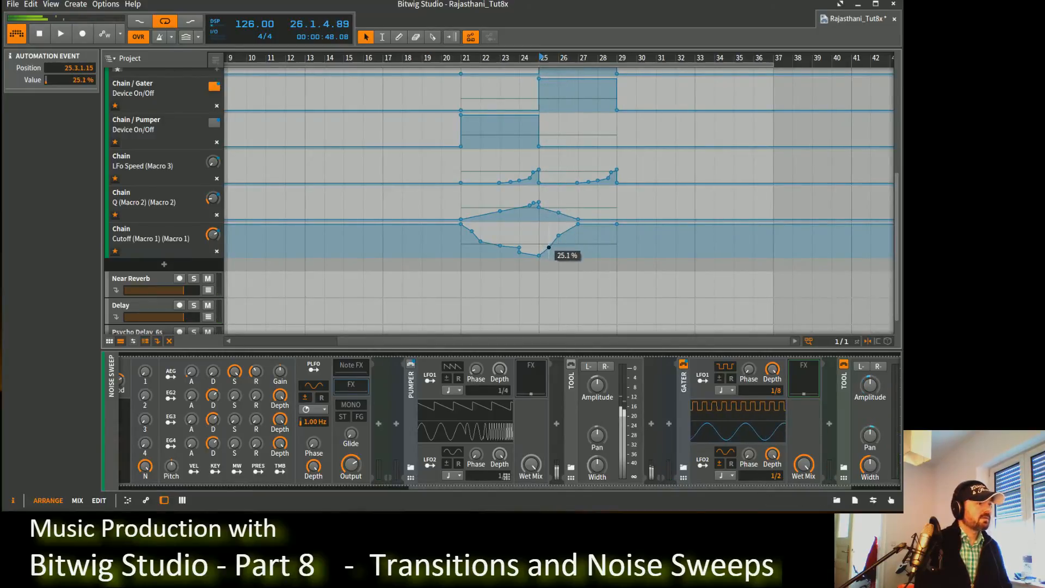
{"action": "left_click_drag", "start_coordinate": [558, 235], "coordinate": [598, 224]}
{"action": "key", "text": "Delete"}
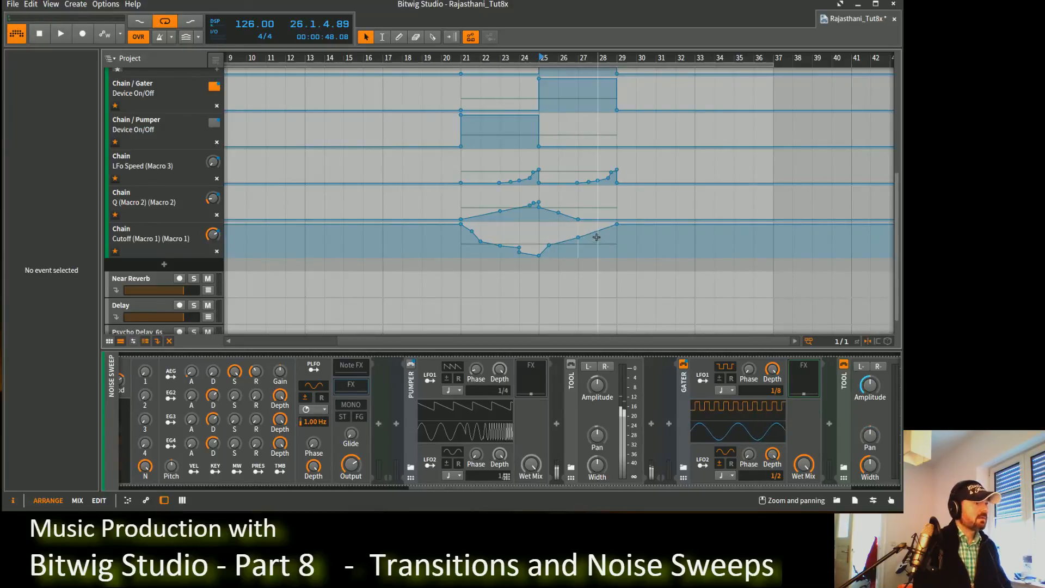
{"action": "left_click", "coordinate": [578, 238]}
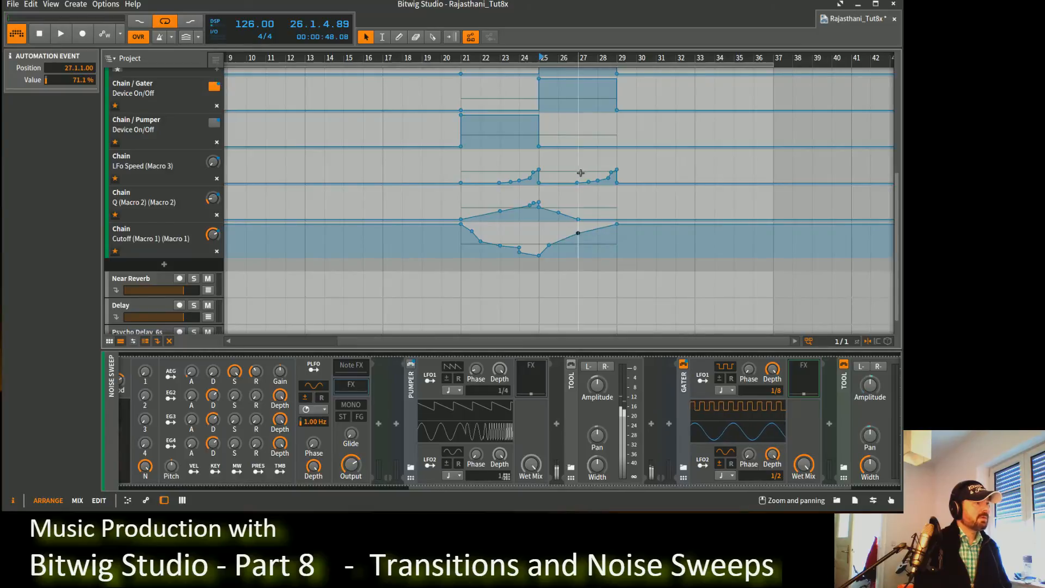
{"action": "key", "text": "space"}
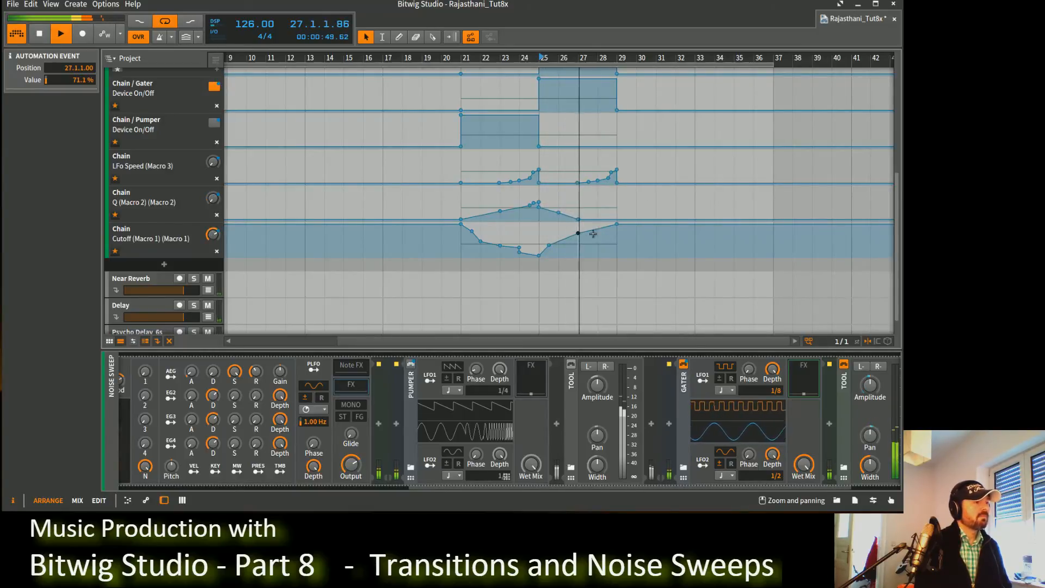
{"action": "key", "text": "space"}
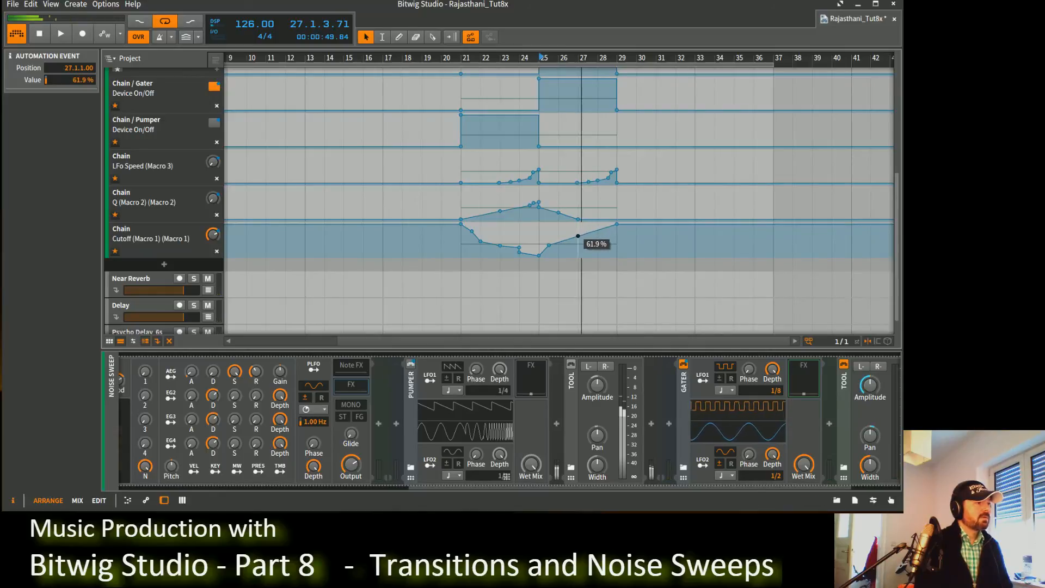
Add a Cutoff point of 72.9 % just after bar 28, lower the bar 27 point to 51.4 %, and audition the rise.
{"action": "left_click", "coordinate": [599, 231]}
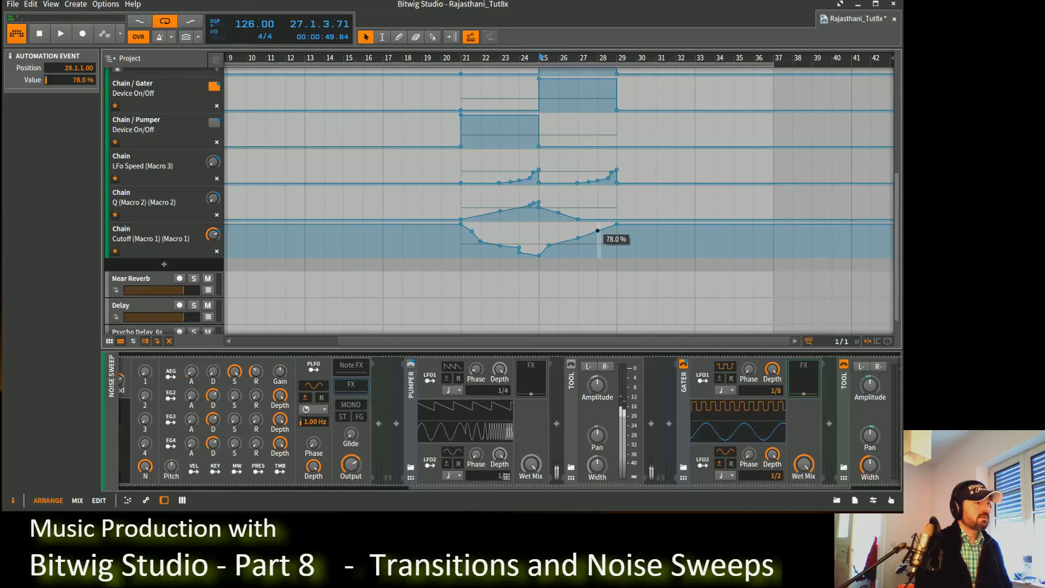
{"action": "key", "text": "space"}
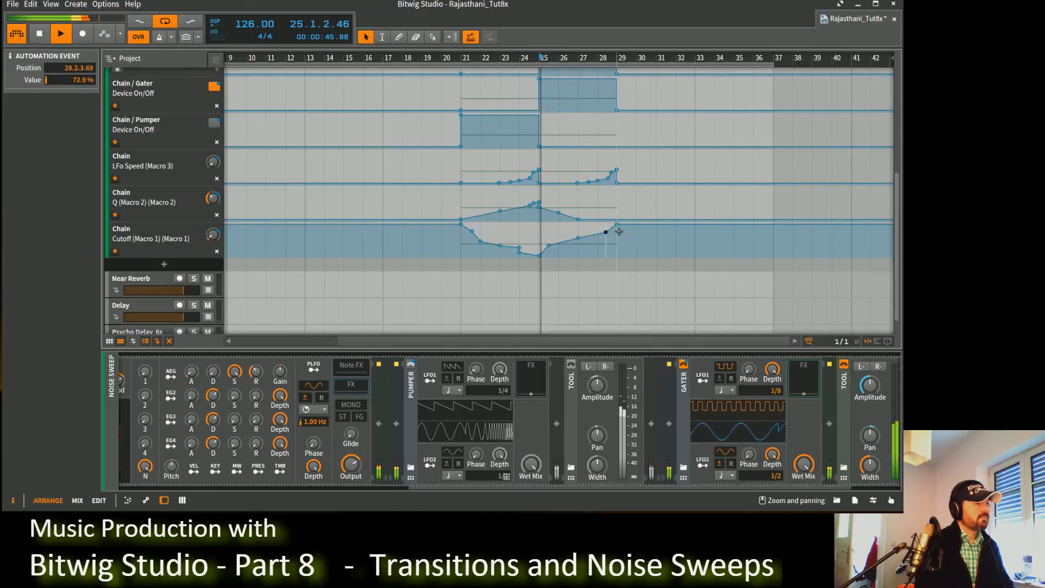
{"action": "mouse_move", "coordinate": [606, 233]}
{"action": "left_mouse_down"}
{"action": "mouse_move", "coordinate": [580, 240]}
{"action": "mouse_move", "coordinate": [595, 238]}
{"action": "left_mouse_up"}
{"action": "key", "text": "space"}
{"action": "key", "text": "space"}
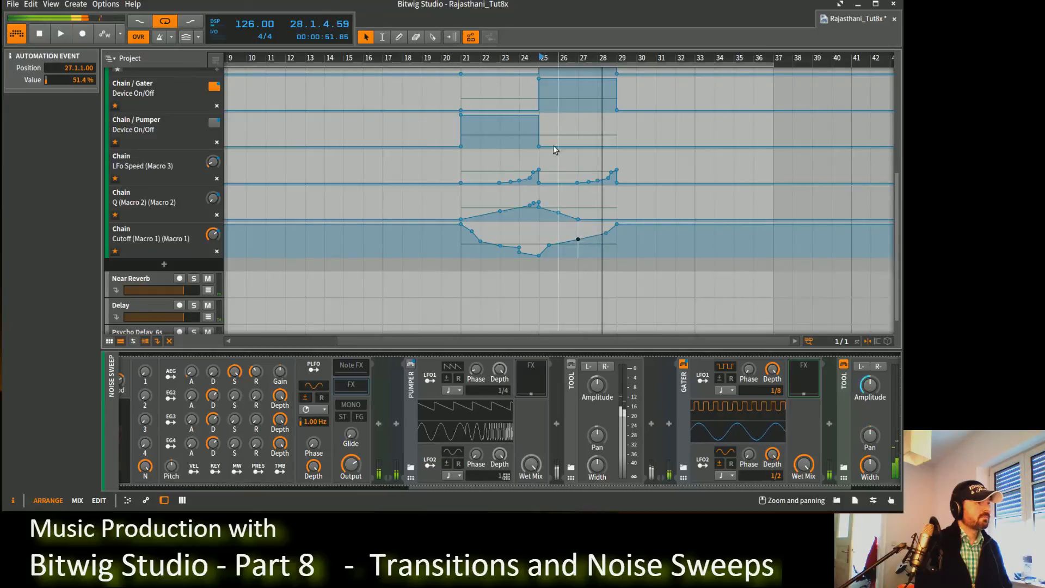
{"action": "key", "text": "space"}
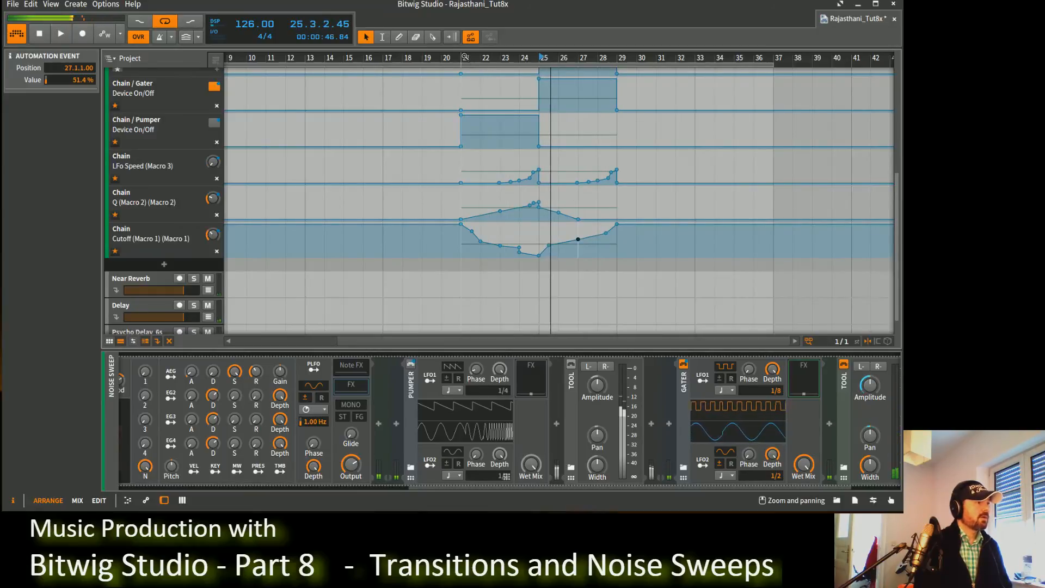
Hide the Noise Sweep track's automation lanes and play the full arrangement from bar 21.
{"action": "left_click_drag", "start_coordinate": [465, 58], "coordinate": [464, 58]}
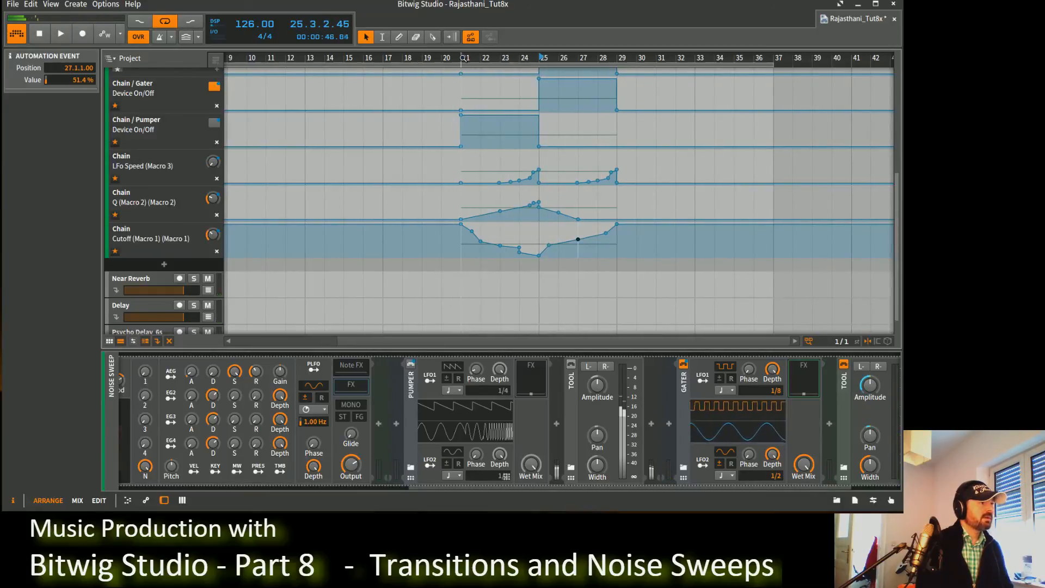
{"action": "scroll", "coordinate": [166, 143], "scroll_direction": "up", "scroll_amount": 3}
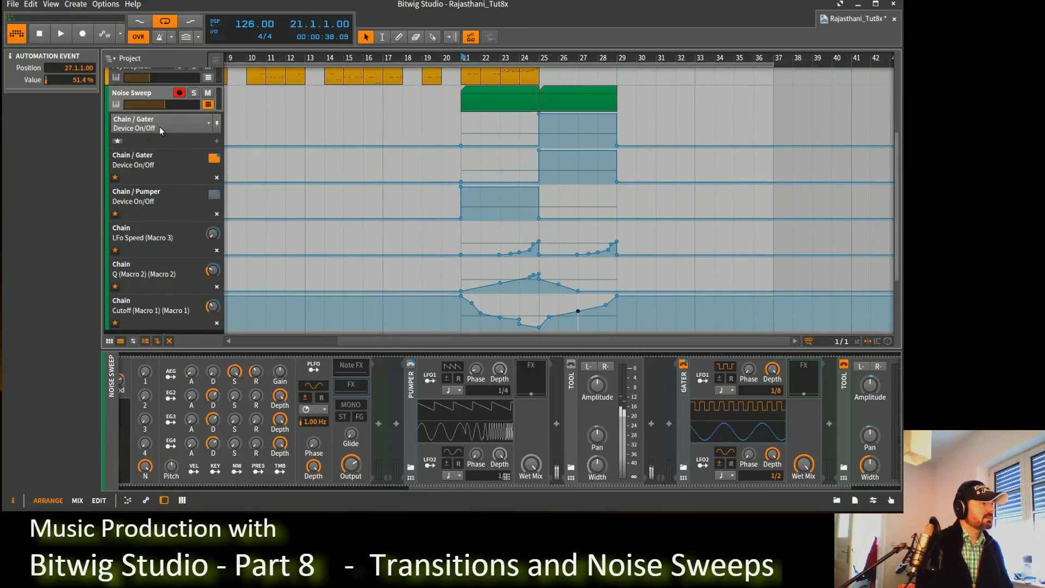
{"action": "left_click", "coordinate": [208, 105]}
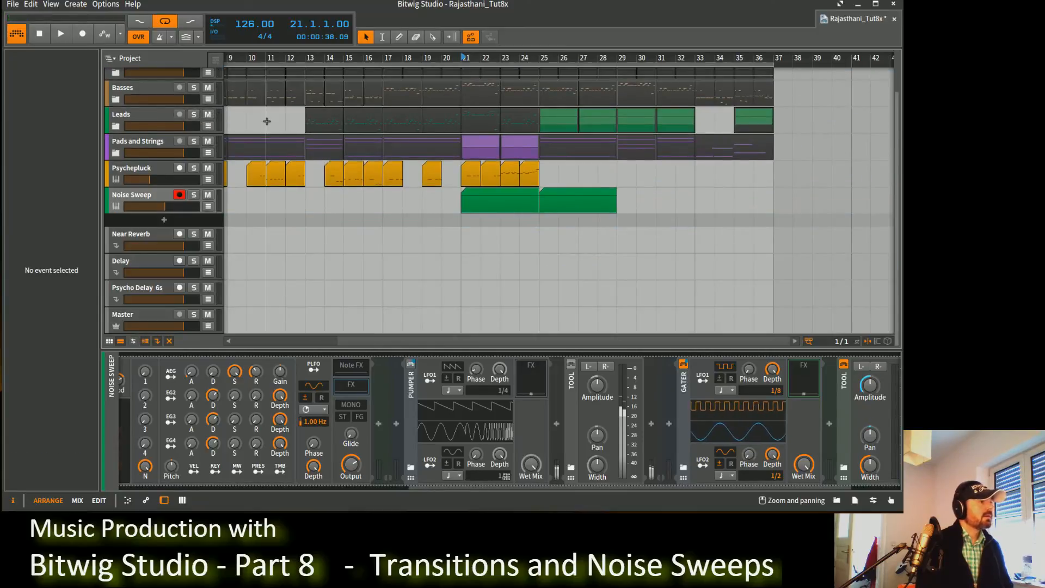
{"action": "key", "text": "space"}
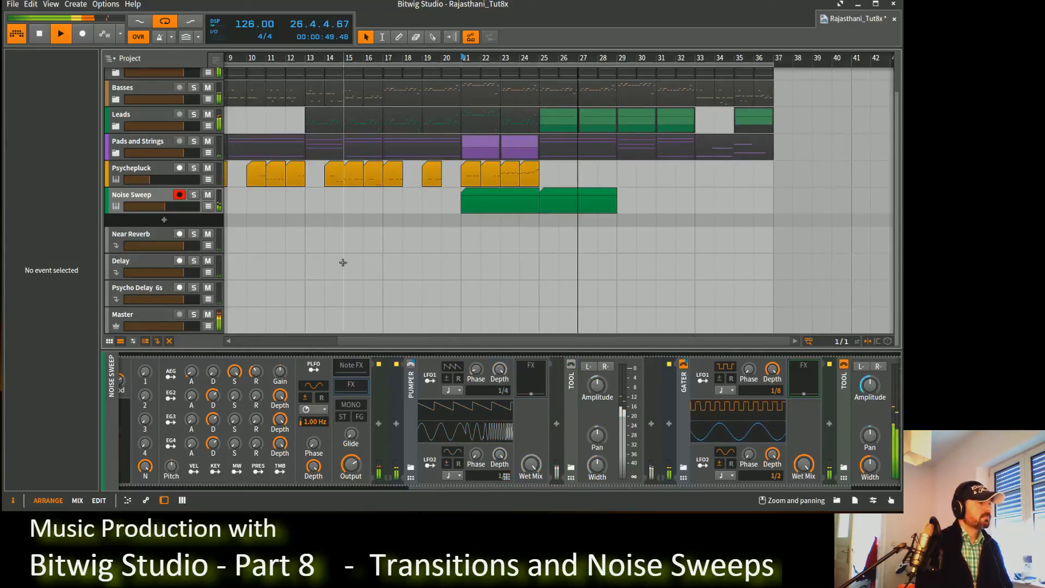
{"action": "key", "text": "space"}
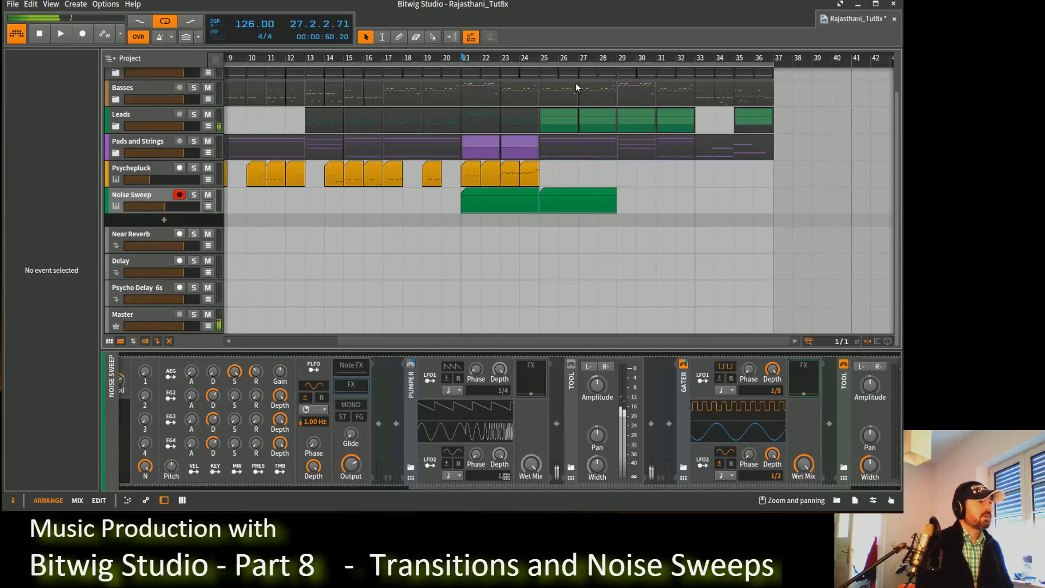
{"action": "left_click_drag", "start_coordinate": [462, 58], "coordinate": [460, 58]}
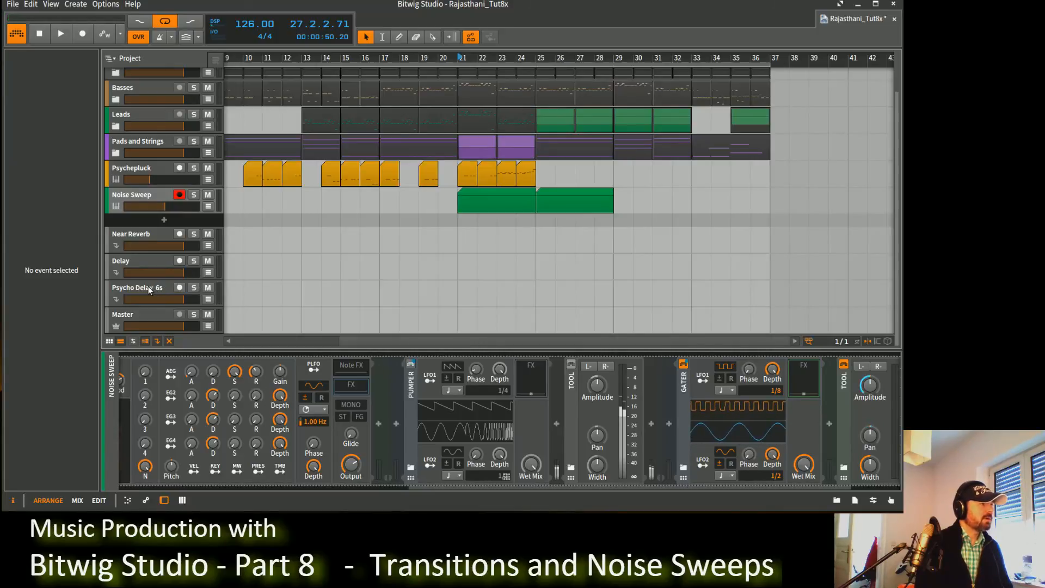
Raise the Noise Sweep track's send to the Psycho Delay 6s effect track while playing from bar 21.
{"action": "left_click", "coordinate": [132, 197]}
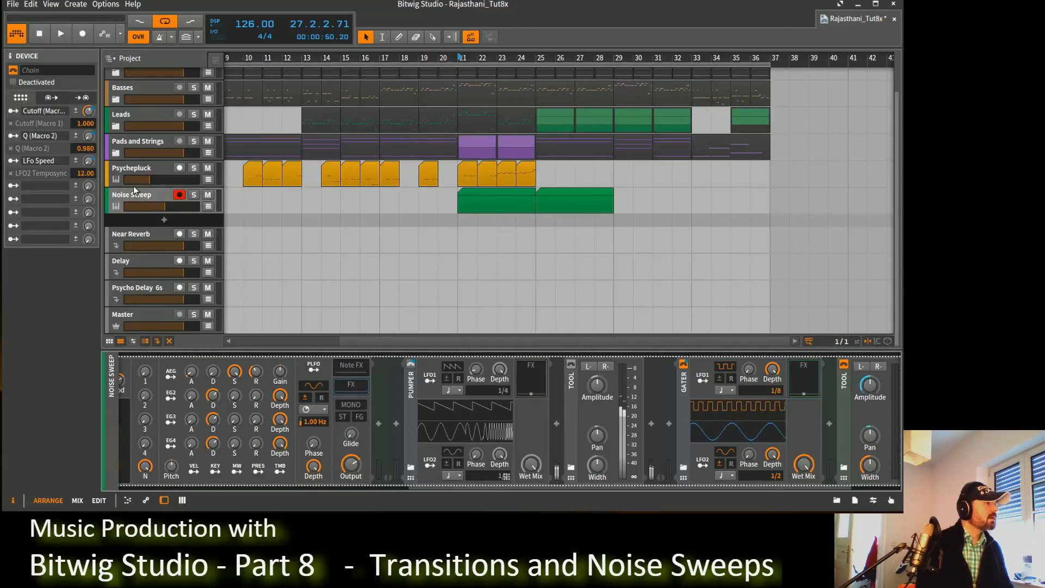
{"action": "left_click", "coordinate": [142, 291]}
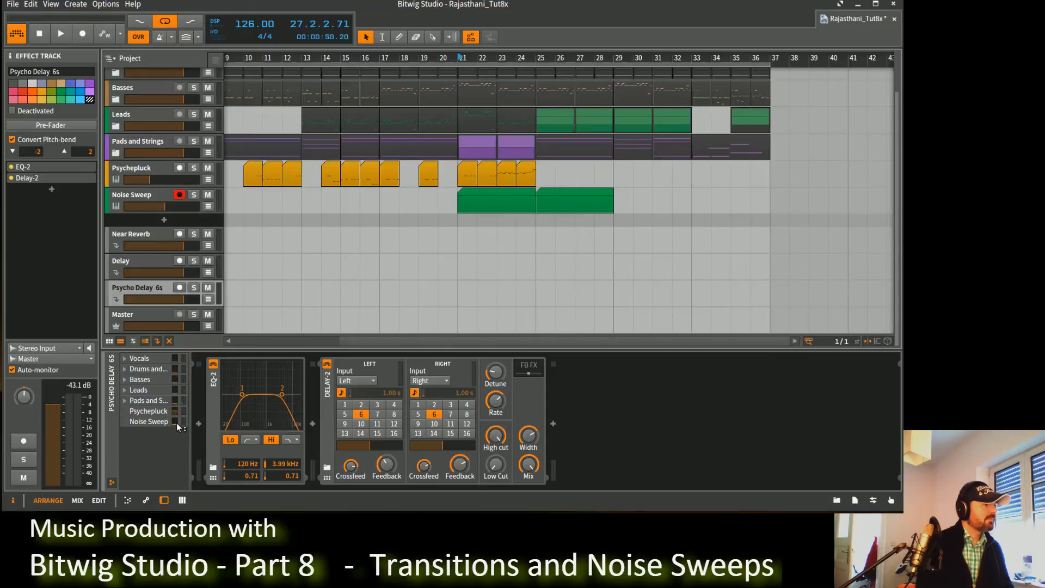
{"action": "key", "text": "space"}
{"action": "left_click_drag", "start_coordinate": [178, 427], "coordinate": [178, 408]}
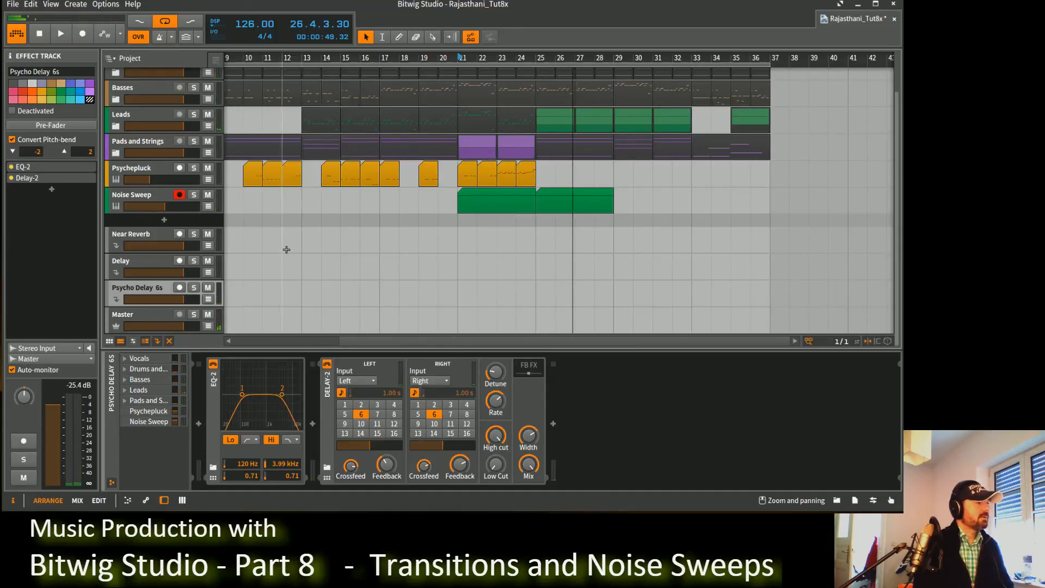
Create a light orange group track named Plucks and move the Psychepluck track into it.
{"action": "right_click", "coordinate": [152, 170]}
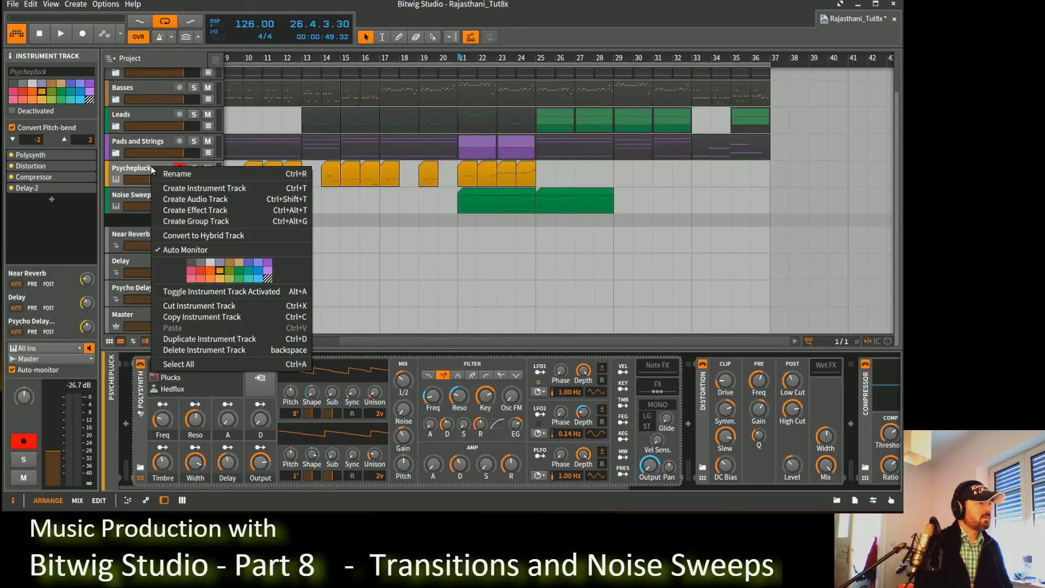
{"action": "left_click", "coordinate": [207, 221]}
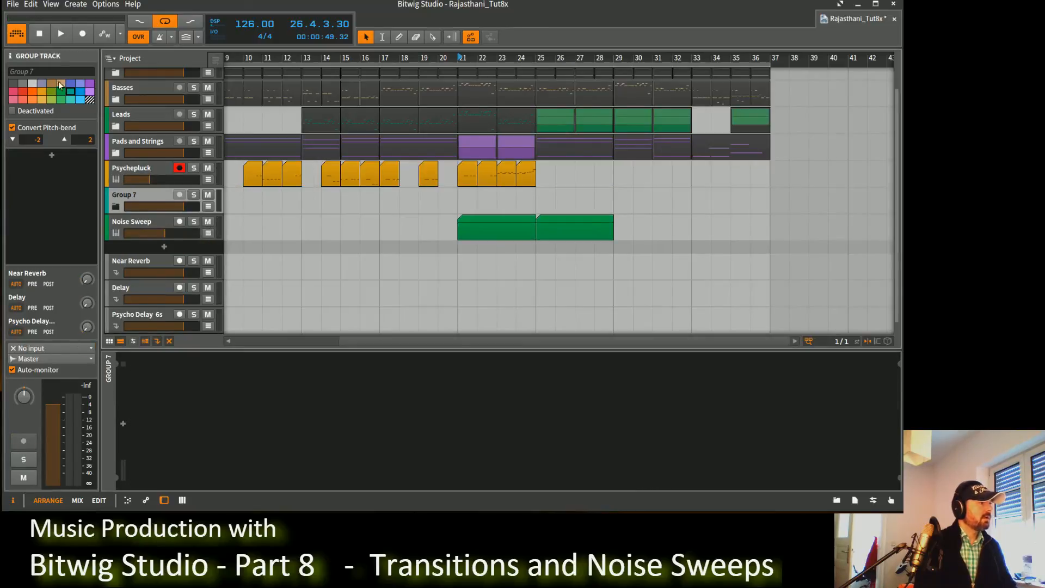
{"action": "left_click", "coordinate": [31, 72]}
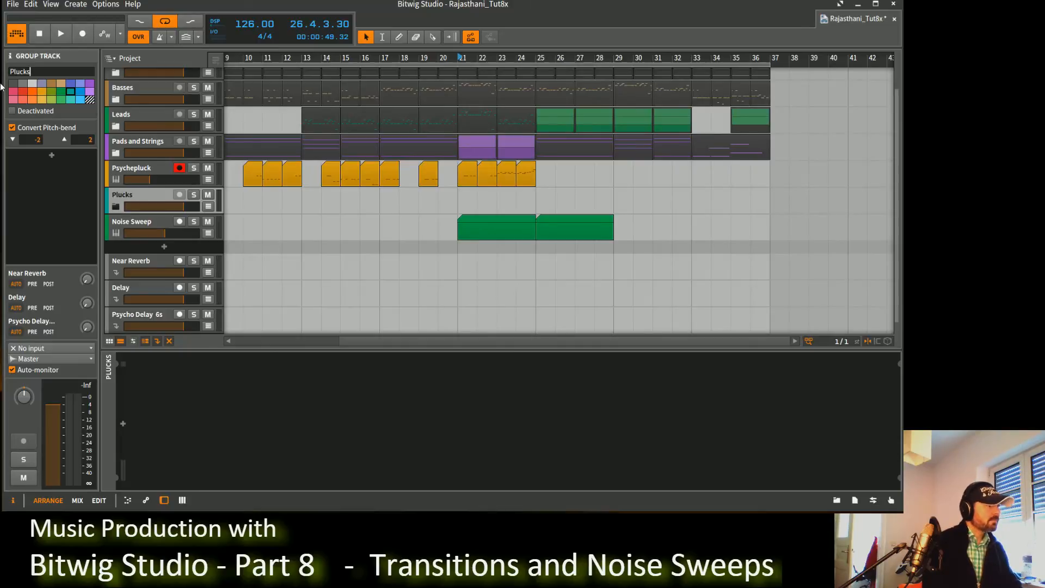
{"action": "left_click_drag", "start_coordinate": [152, 169], "coordinate": [150, 203]}
{"action": "left_click", "coordinate": [146, 173]}
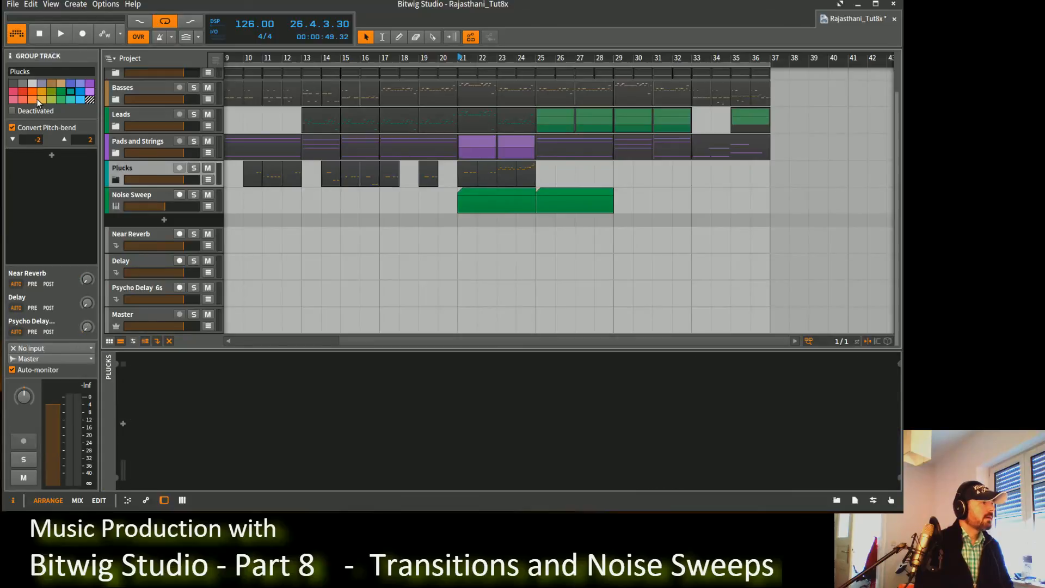
Create a grey group track named FX below the Noise Sweep track.
{"action": "left_click", "coordinate": [159, 196]}
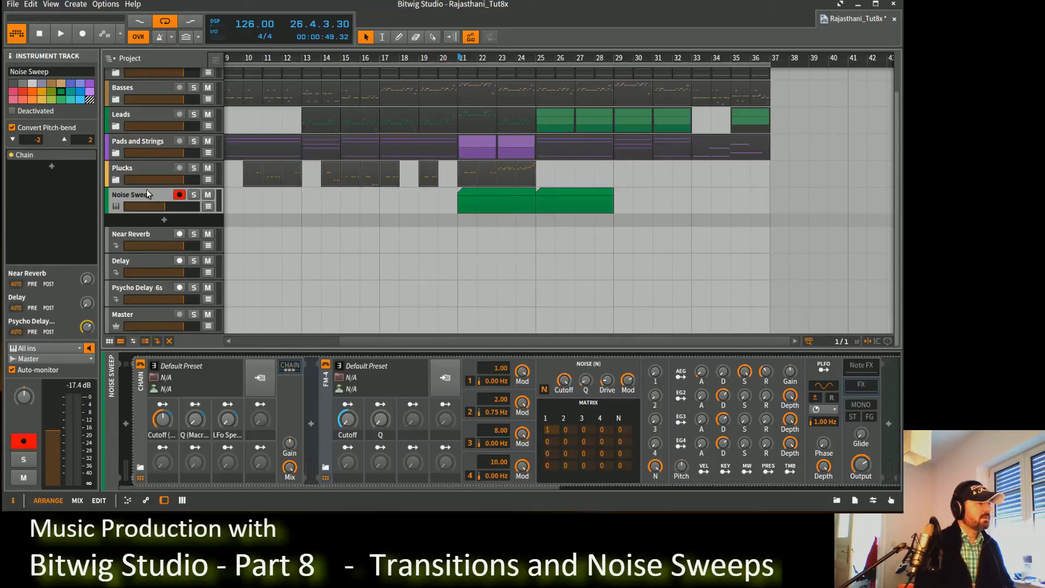
{"action": "right_click", "coordinate": [155, 194]}
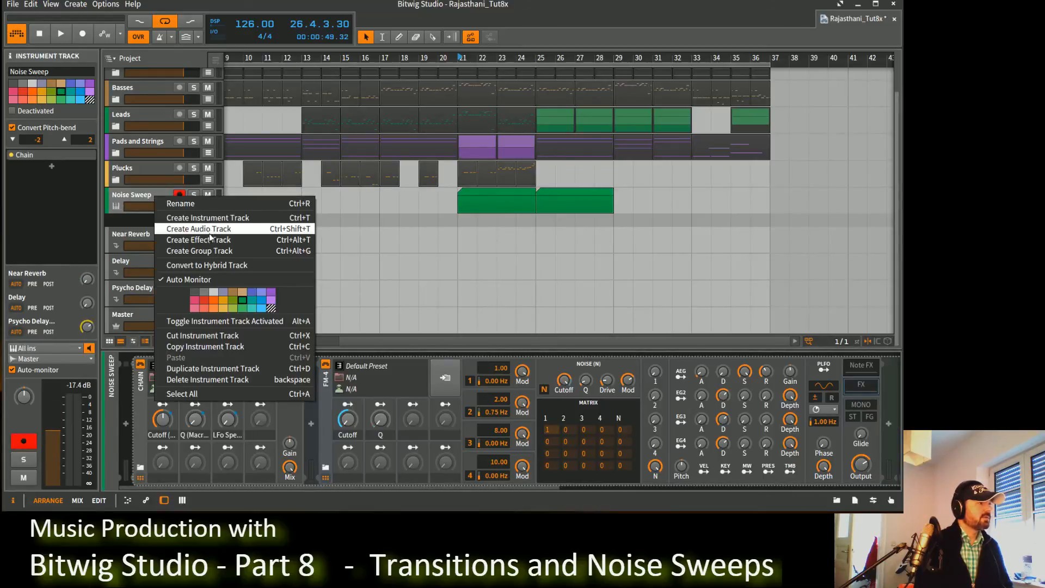
{"action": "left_click", "coordinate": [212, 250]}
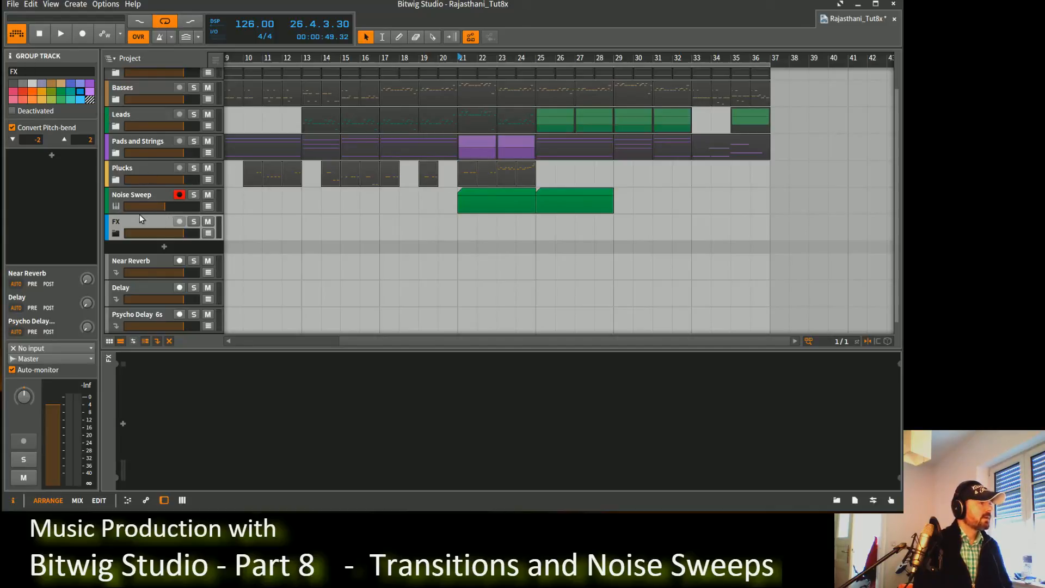
{"action": "left_click", "coordinate": [26, 83]}
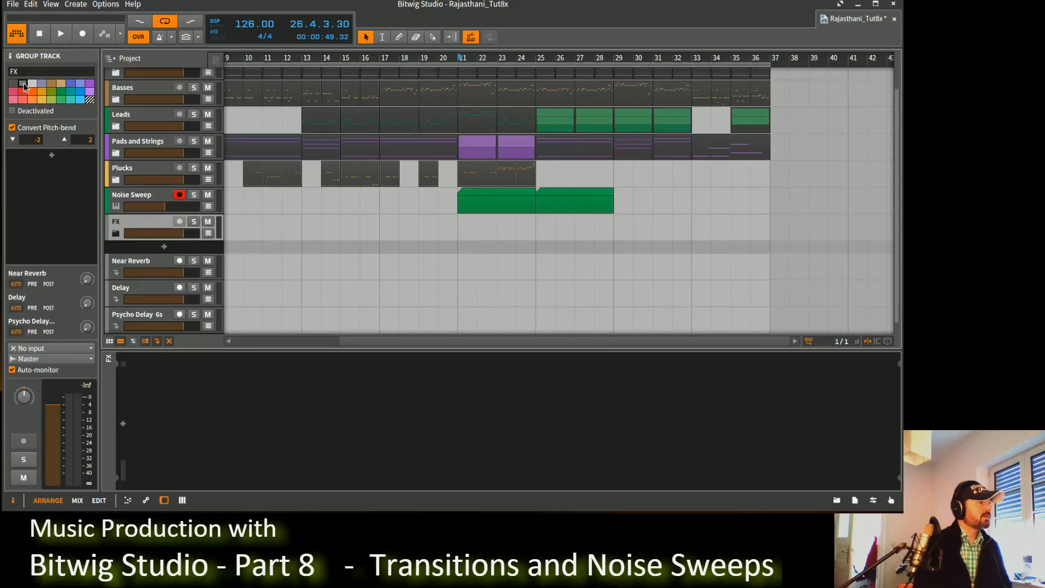
Recolour the FX group and the Noise Sweep track light grey and move Noise Sweep into the FX group.
{"action": "left_click", "coordinate": [143, 195]}
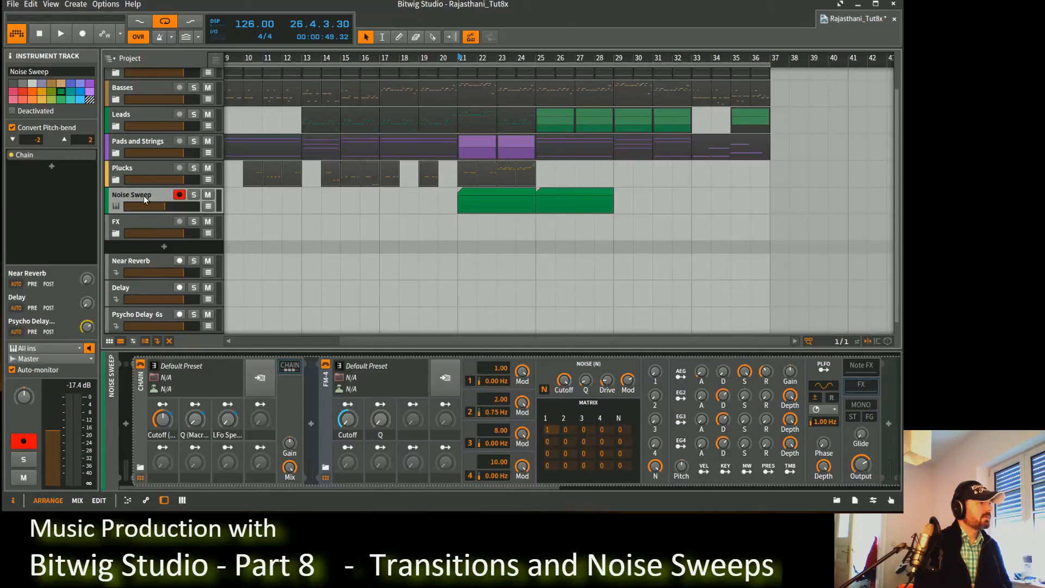
{"action": "left_click", "coordinate": [159, 220]}
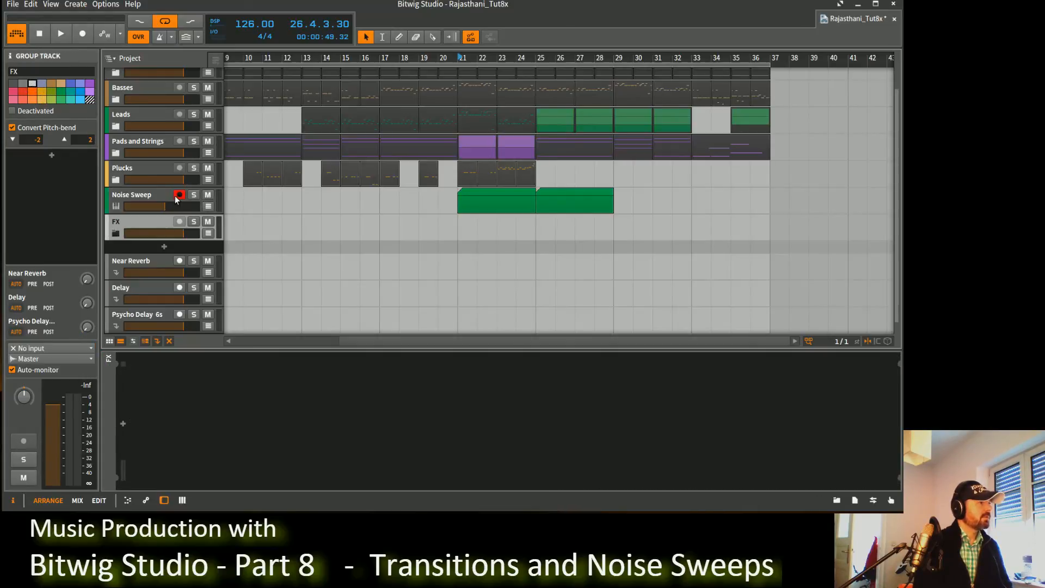
{"action": "left_click", "coordinate": [160, 195]}
{"action": "left_click", "coordinate": [33, 83]}
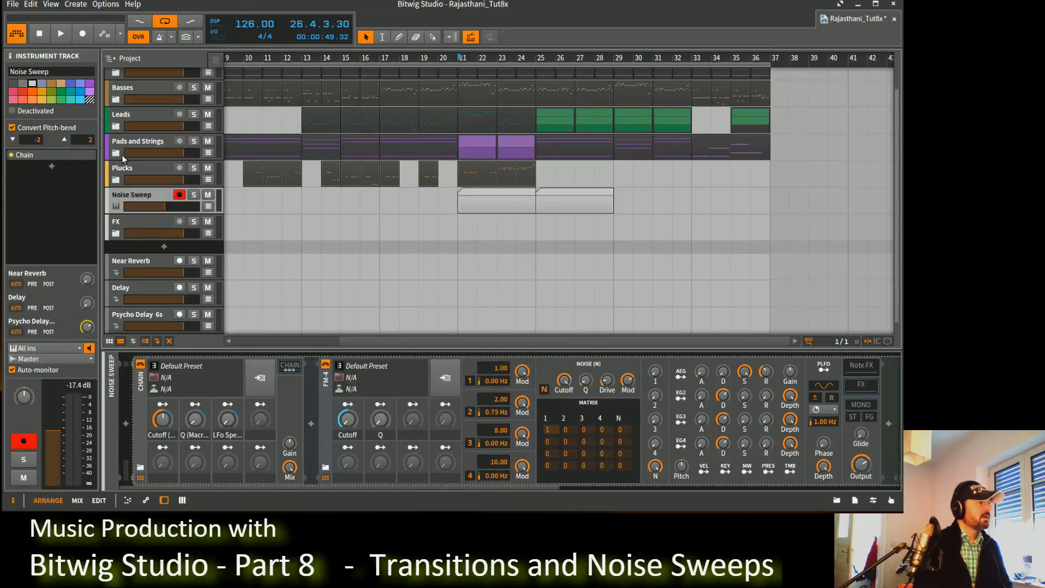
{"action": "left_click_drag", "start_coordinate": [147, 195], "coordinate": [146, 229]}
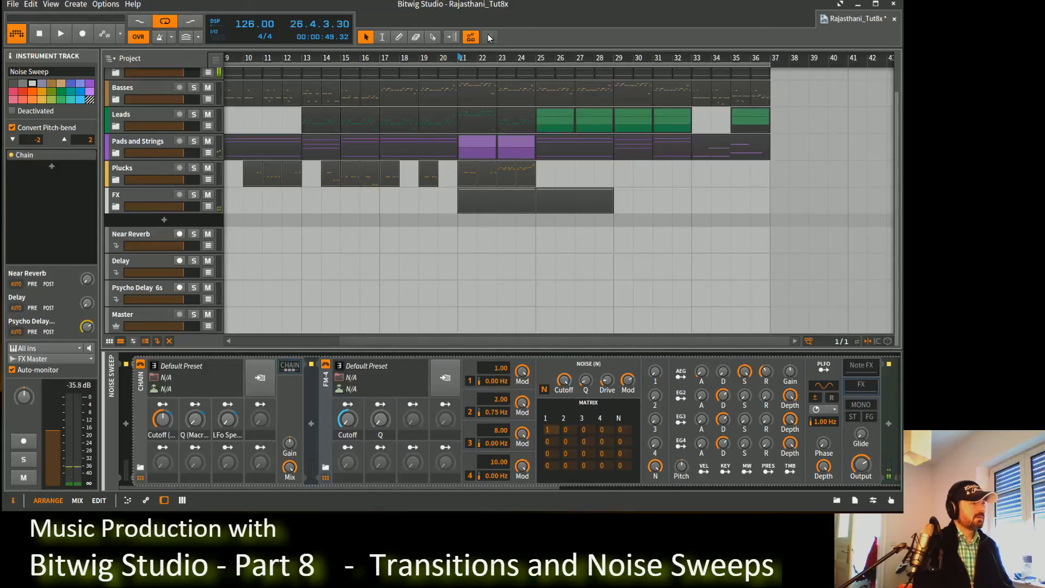
Audition the arrangement from bar 21, and unfold the FX group to show the Noise Sweep track's automation lanes.
{"action": "key", "text": "space"}
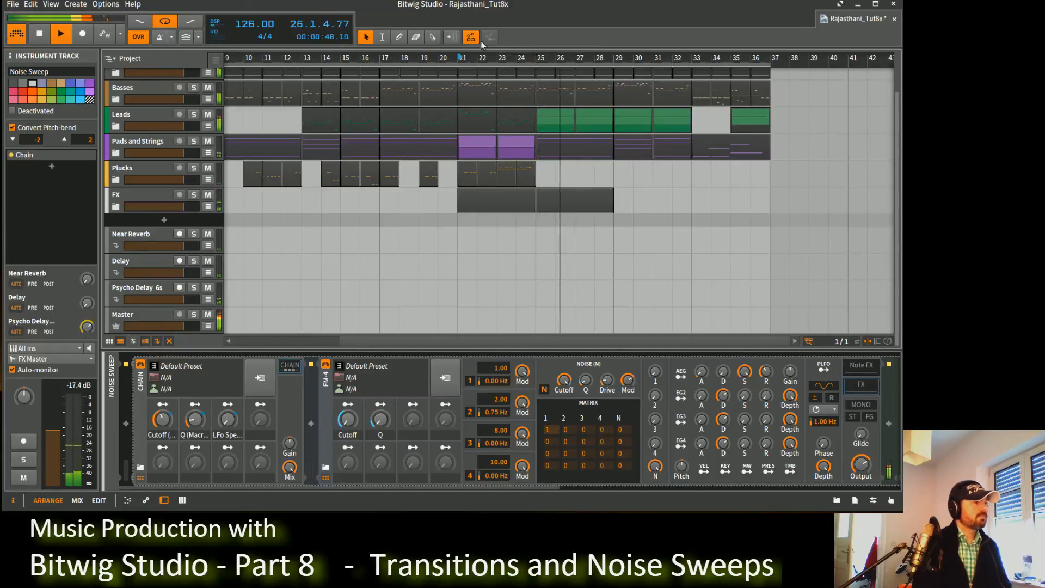
{"action": "key", "text": "space"}
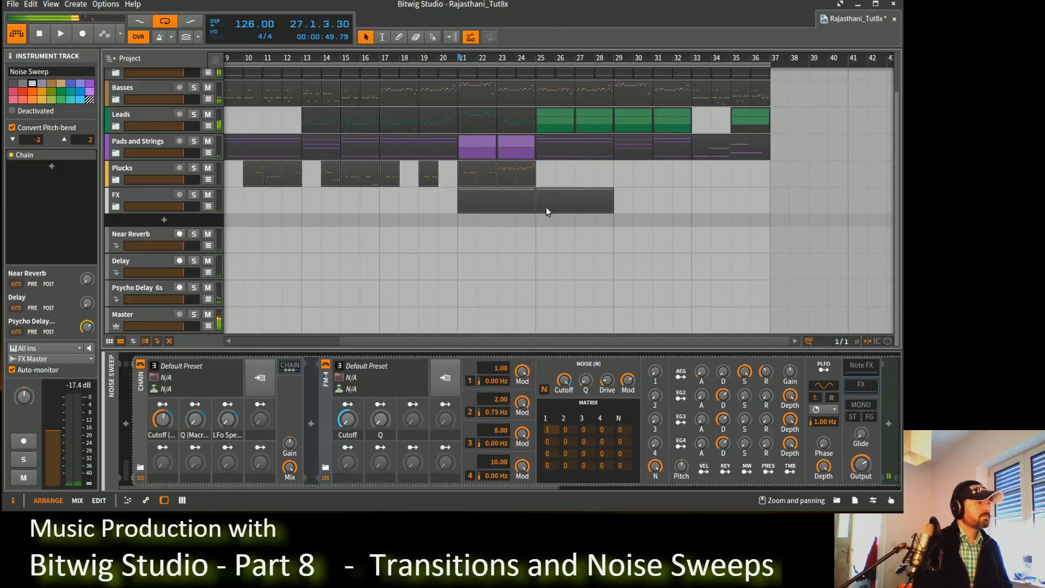
{"action": "left_click", "coordinate": [115, 207]}
{"action": "left_click", "coordinate": [118, 234]}
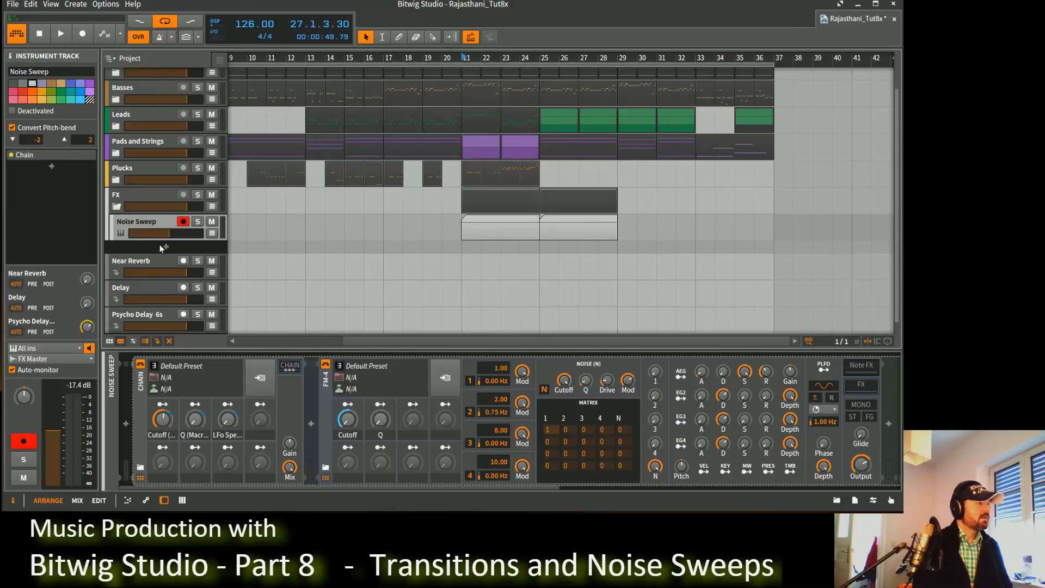
{"action": "double_click", "coordinate": [135, 224]}
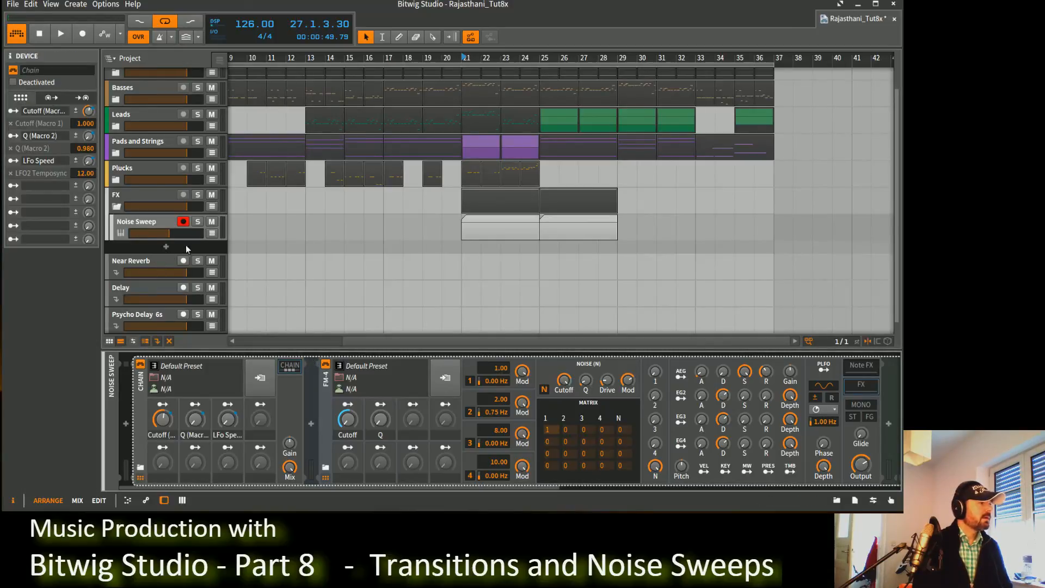
{"action": "left_click", "coordinate": [210, 234]}
{"action": "scroll", "coordinate": [587, 306], "scroll_direction": "down", "scroll_amount": 5}
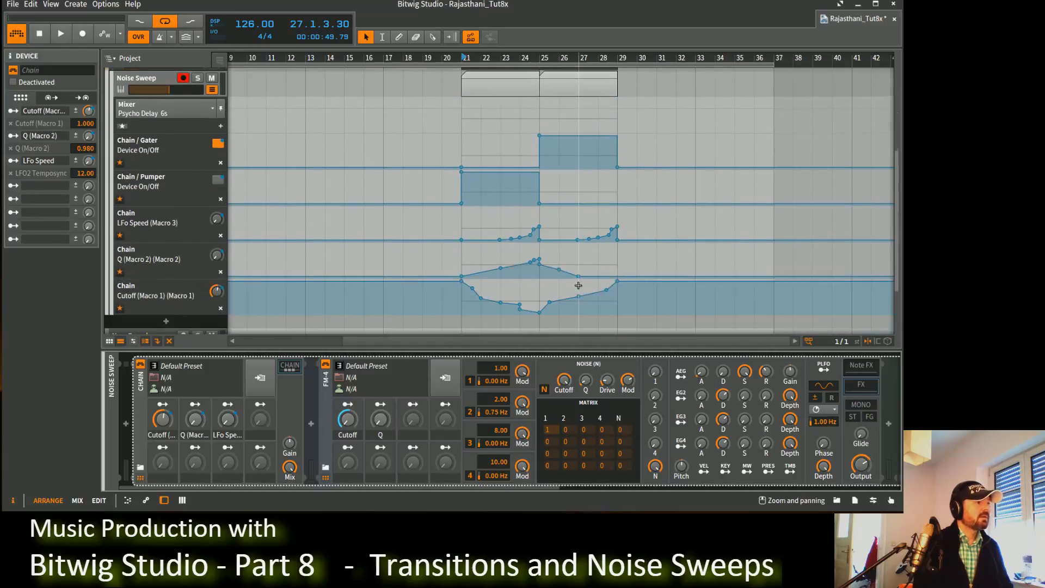
While playing from bar 25, move the Cutoff point just after bar 25 to bar 26 and raise the bar 25 point to 19.8 %.
{"action": "left_click", "coordinate": [541, 64]}
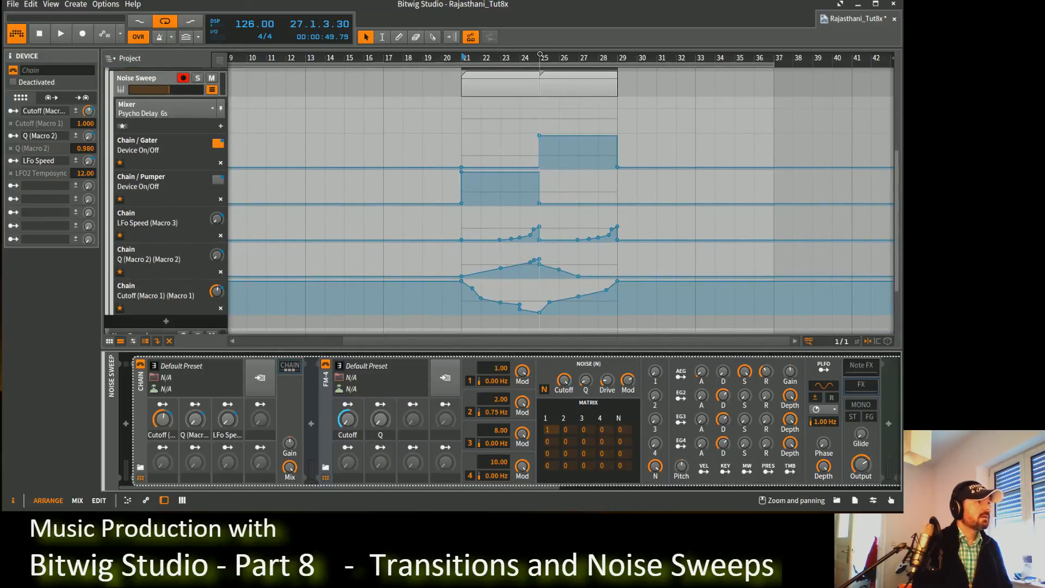
{"action": "key", "text": "space"}
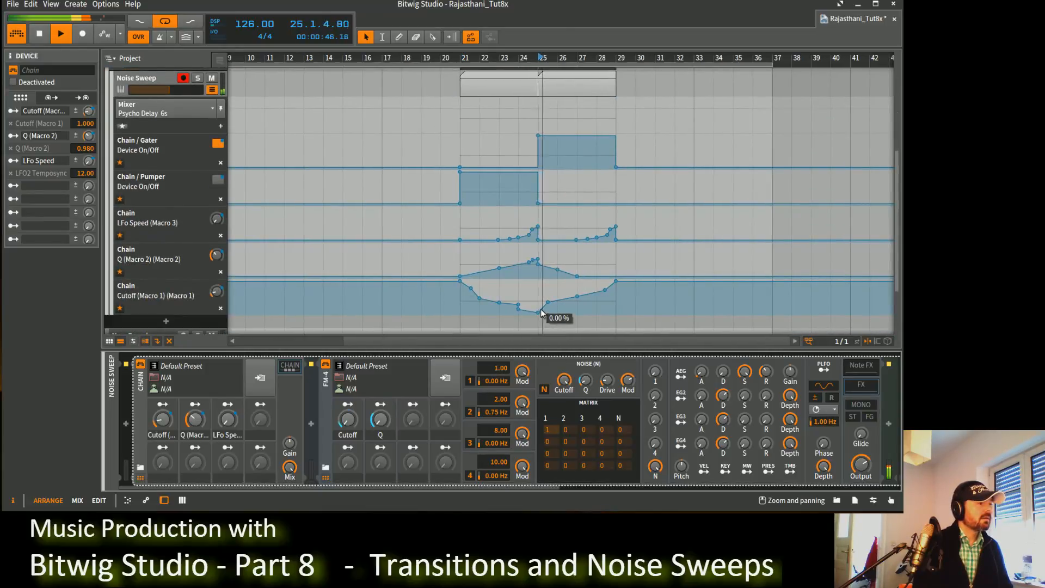
{"action": "left_click_drag", "start_coordinate": [542, 308], "coordinate": [557, 303]}
{"action": "key", "text": "space"}
{"action": "key", "text": "space"}
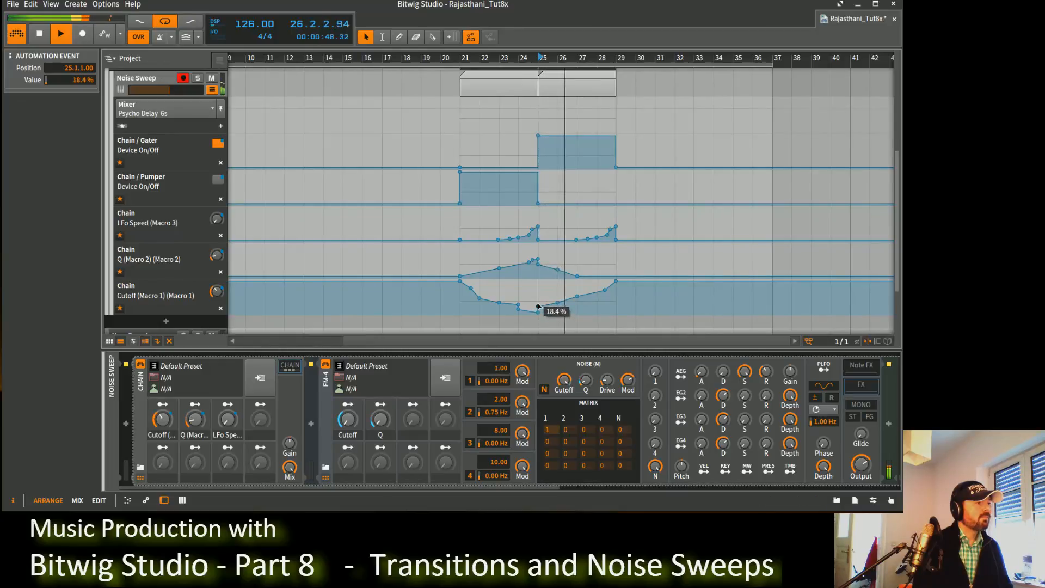
{"action": "left_click_drag", "start_coordinate": [538, 311], "coordinate": [538, 308]}
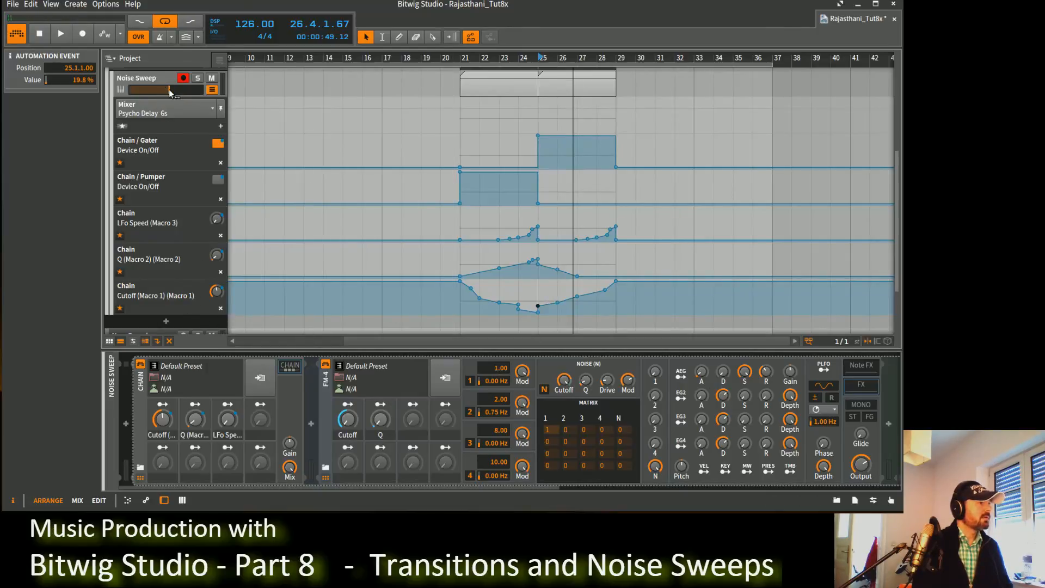
Lower the Noise Sweep track's volume to about -11 dB and audition the rise from bar 25.
{"action": "left_click_drag", "start_coordinate": [170, 93], "coordinate": [167, 93]}
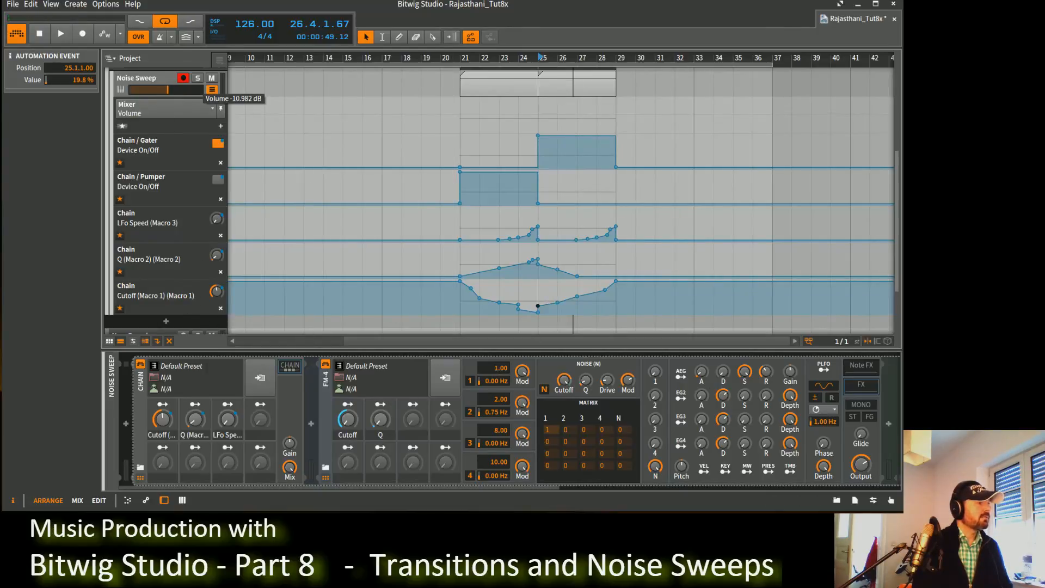
{"action": "key", "text": "space"}
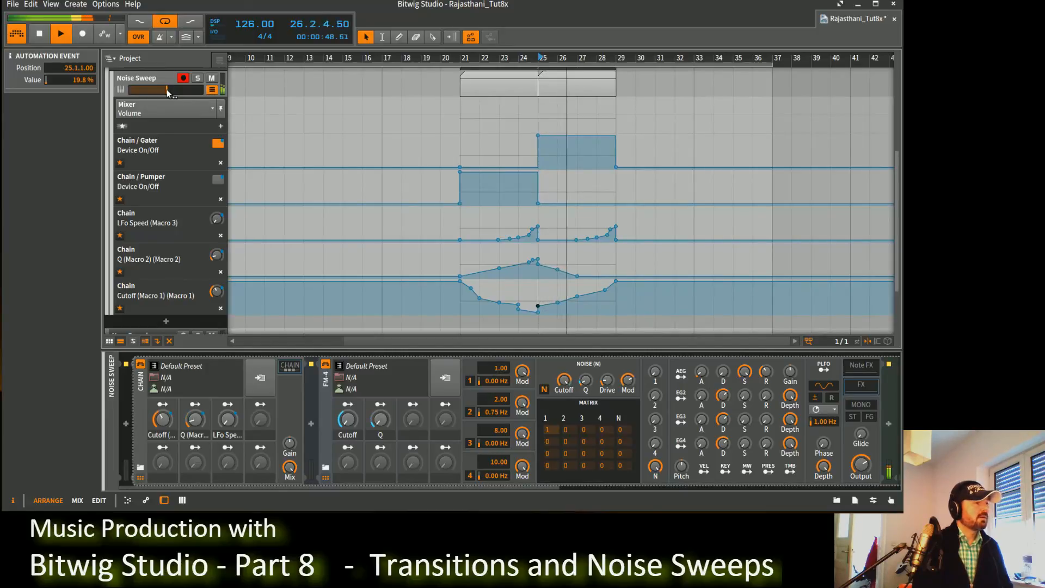
{"action": "key", "text": "space"}
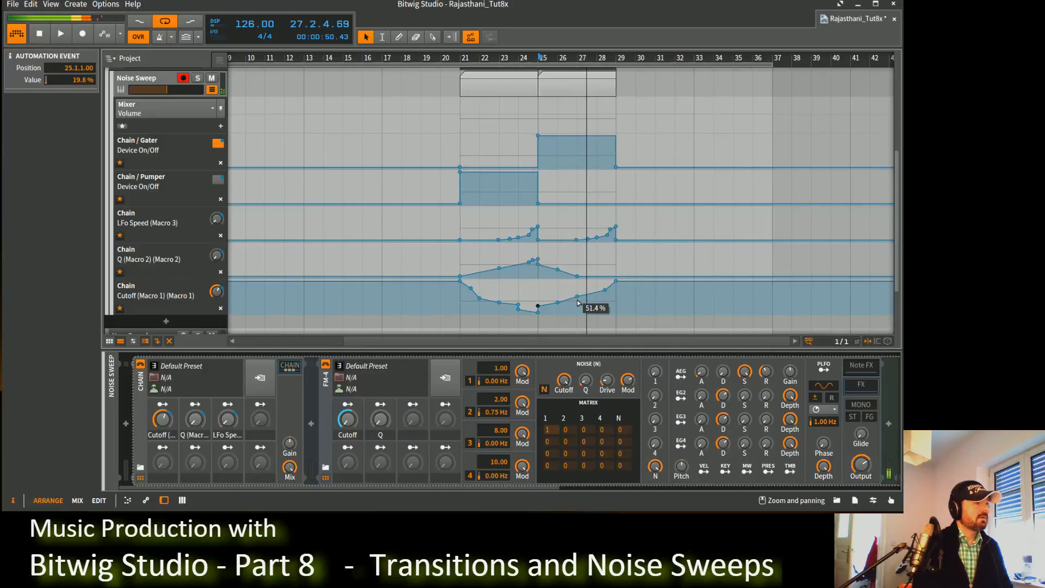
Set the Cutoff points to 27.2 % at bar 25, 42.3 % at bar 27 and 64.7 % just after bar 28, and audition the rise.
{"action": "left_click_drag", "start_coordinate": [578, 297], "coordinate": [578, 300]}
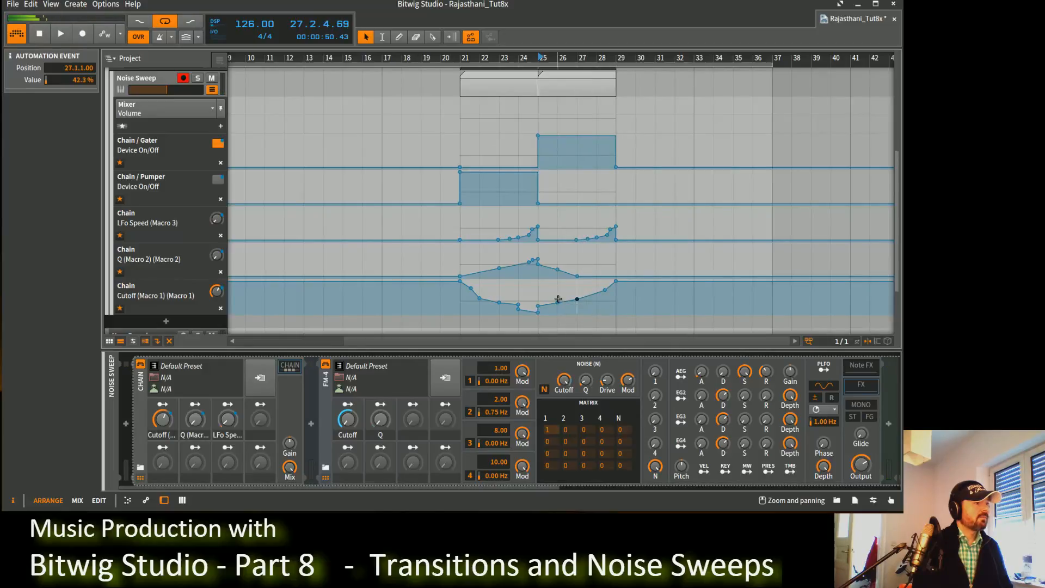
{"action": "left_click", "coordinate": [538, 305]}
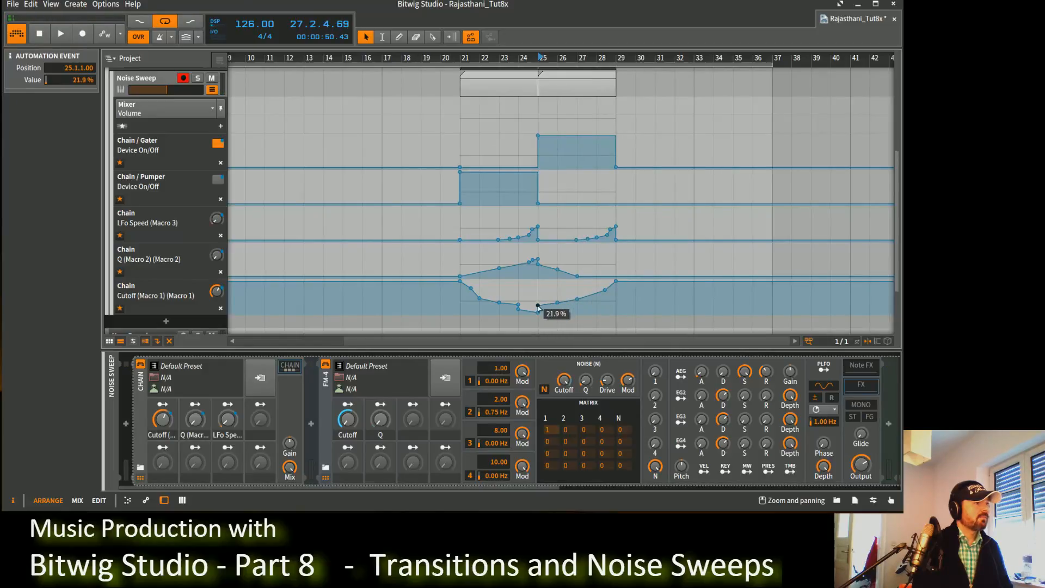
{"action": "left_click_drag", "start_coordinate": [538, 307], "coordinate": [539, 304]}
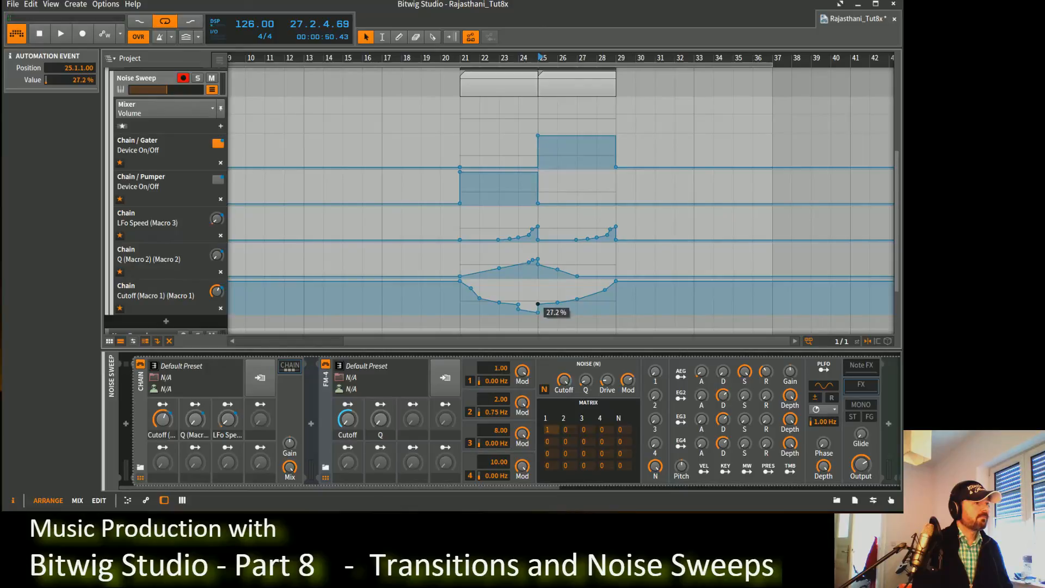
{"action": "left_click", "coordinate": [578, 300]}
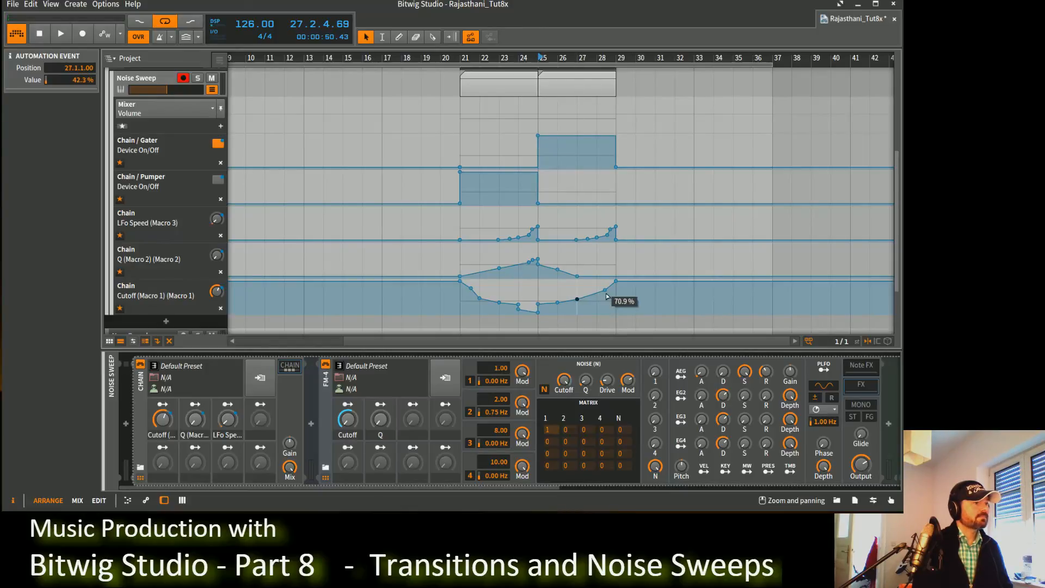
{"action": "left_click_drag", "start_coordinate": [605, 291], "coordinate": [604, 292]}
{"action": "key", "text": "space"}
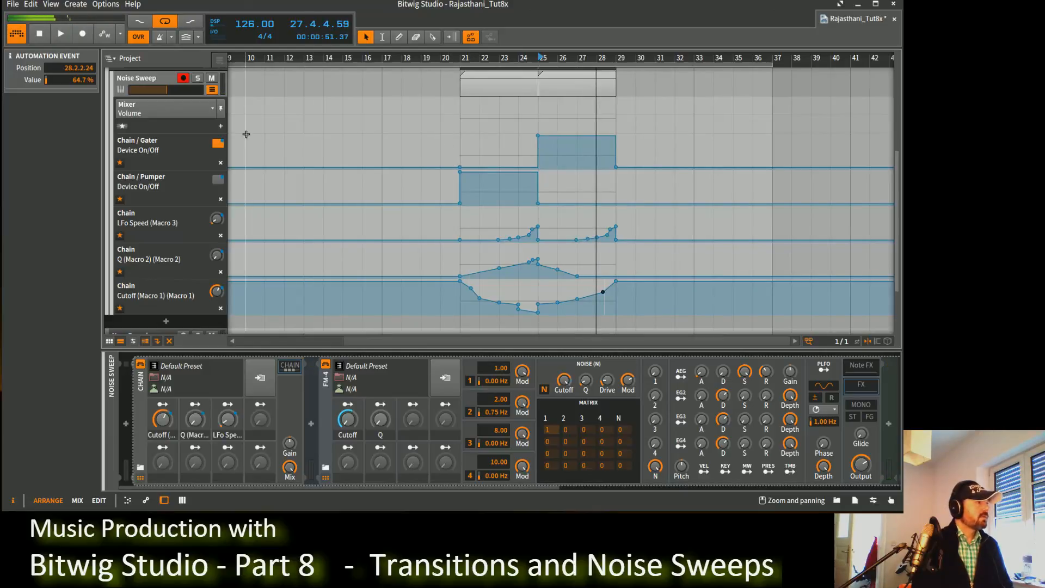
Hide the Noise Sweep track's automation lanes and audition the whole arrangement from bar 21.
{"action": "left_click", "coordinate": [122, 90]}
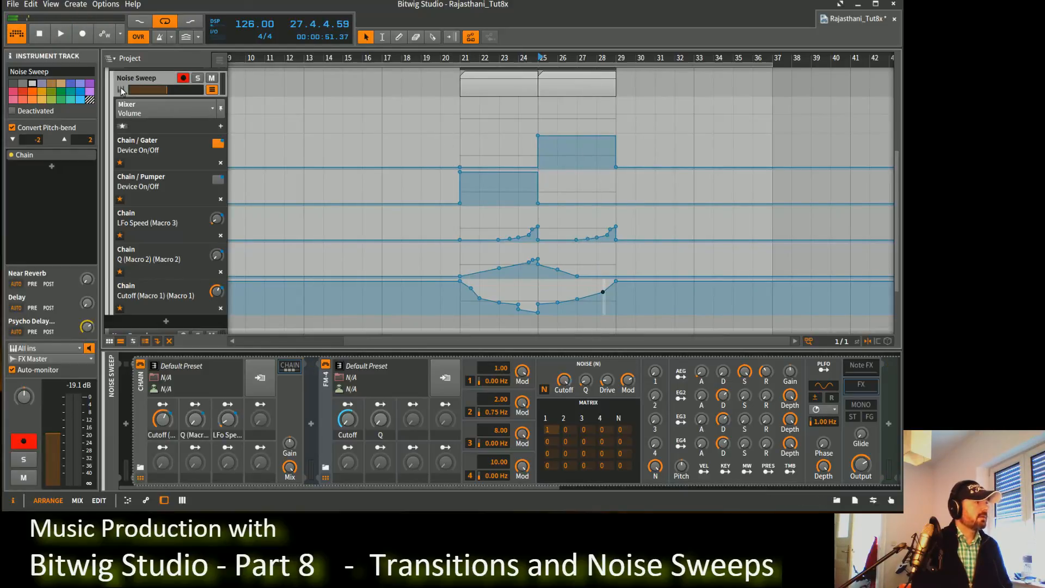
{"action": "double_click", "coordinate": [119, 93]}
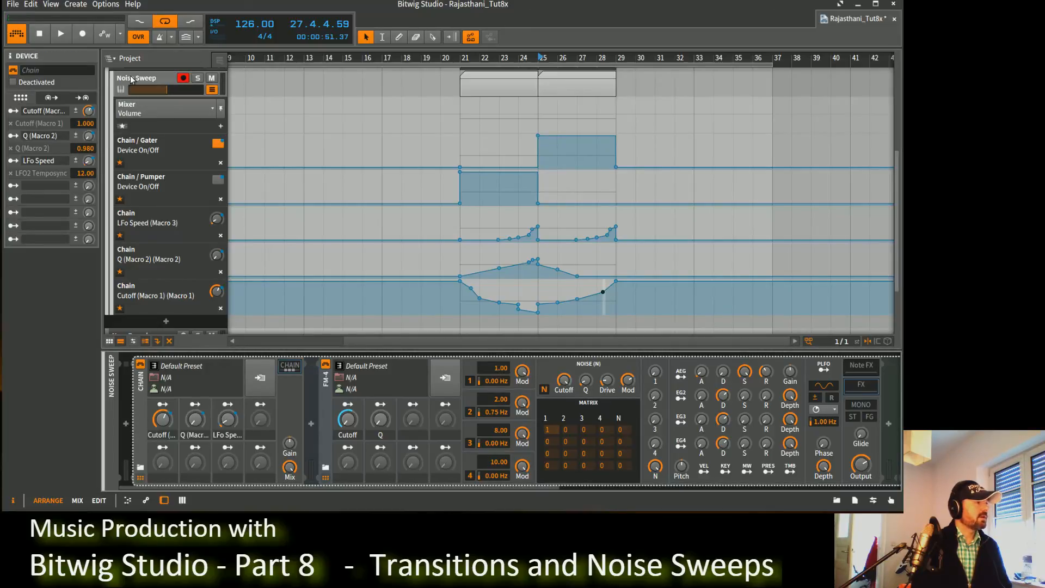
{"action": "left_click", "coordinate": [212, 90]}
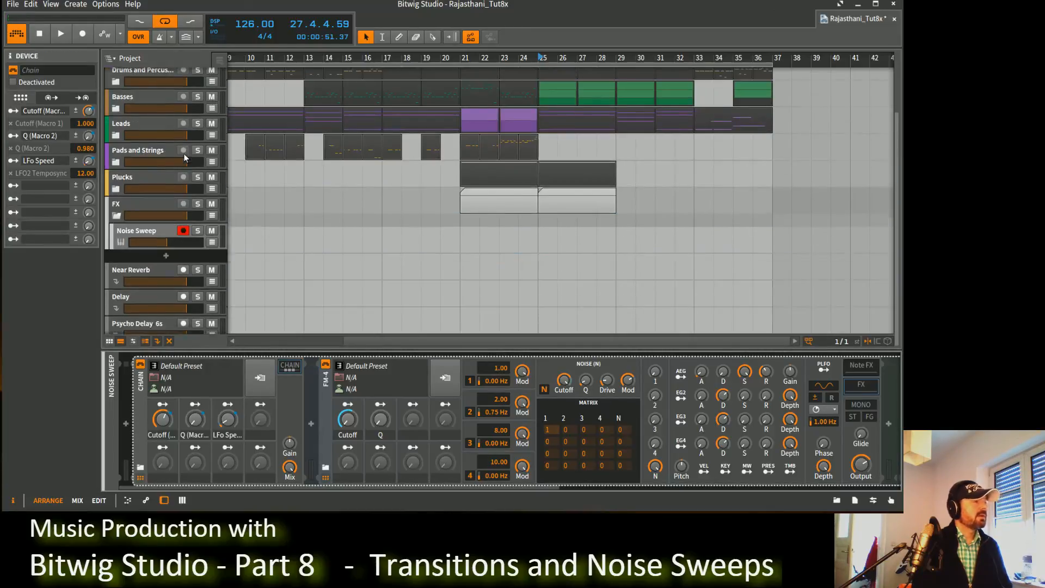
{"action": "scroll", "coordinate": [185, 158], "scroll_direction": "up", "scroll_amount": 1}
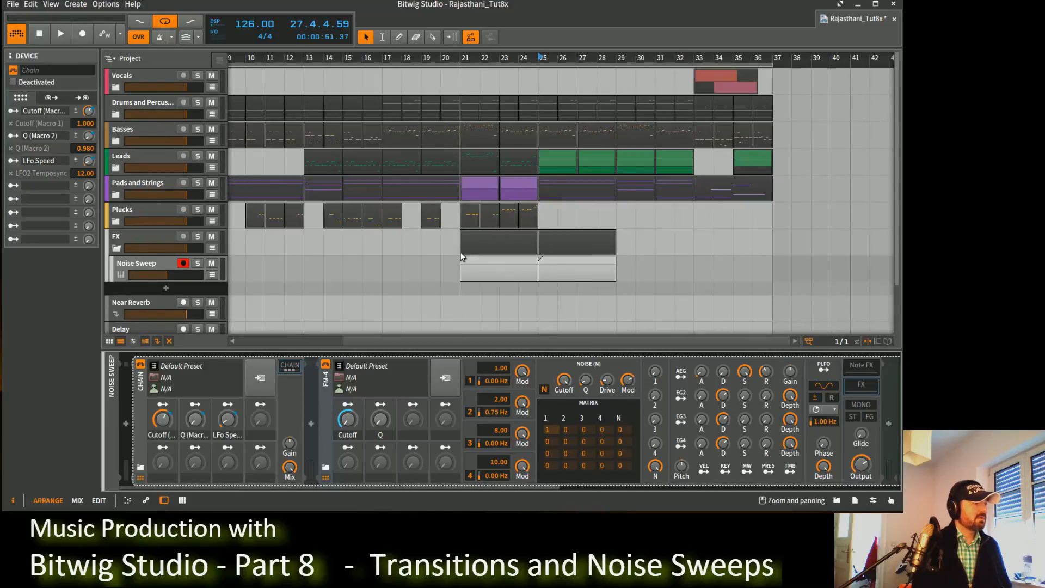
{"action": "key", "text": "space"}
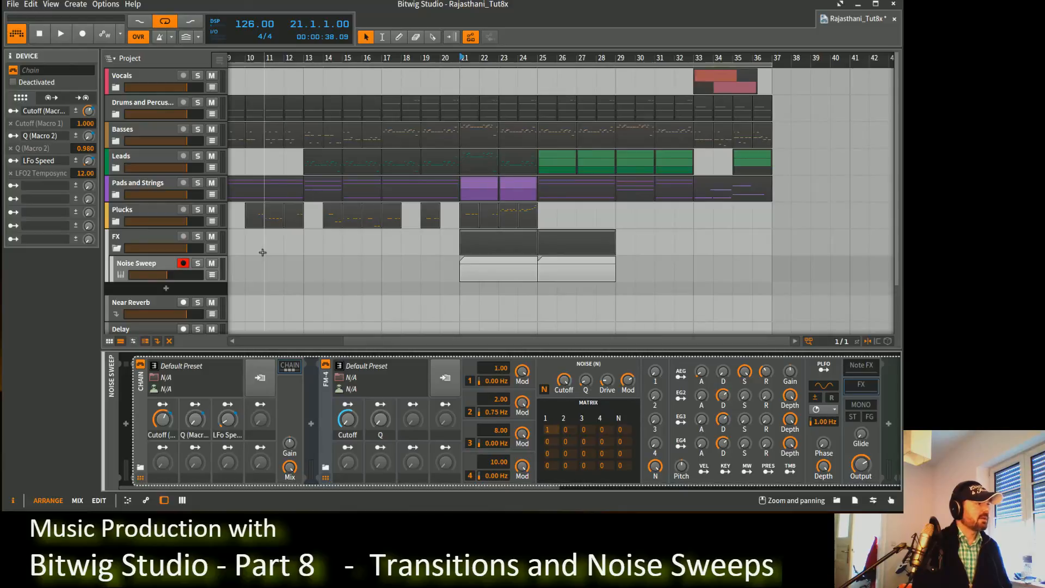
Unfold the Pads and Strings group and view the Pad track's filter cutoff automation across the whole arrangement.
{"action": "left_click", "coordinate": [111, 194]}
{"action": "left_click", "coordinate": [119, 195]}
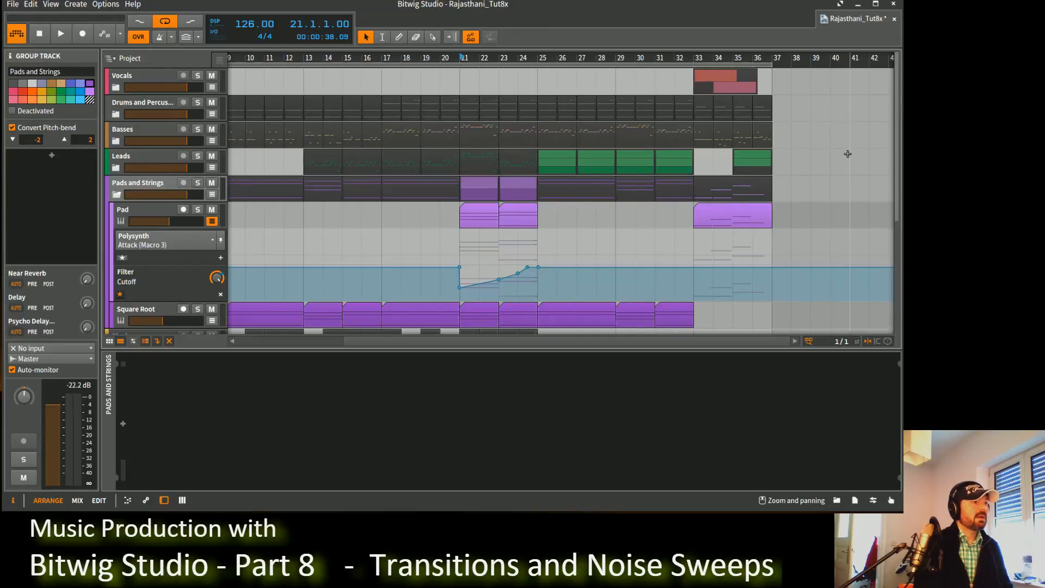
{"action": "left_click_drag", "start_coordinate": [415, 120], "coordinate": [623, 118]}
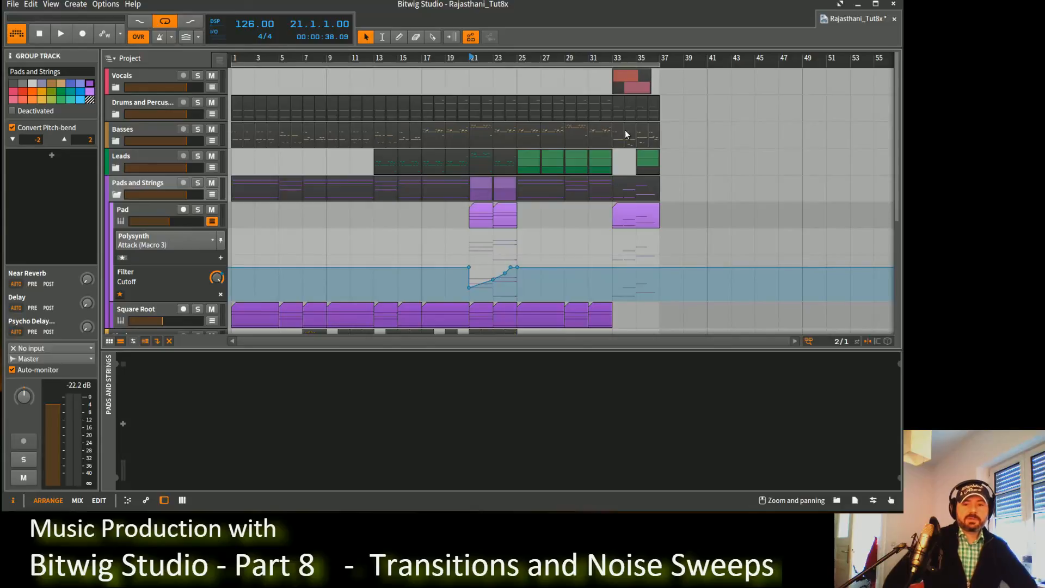